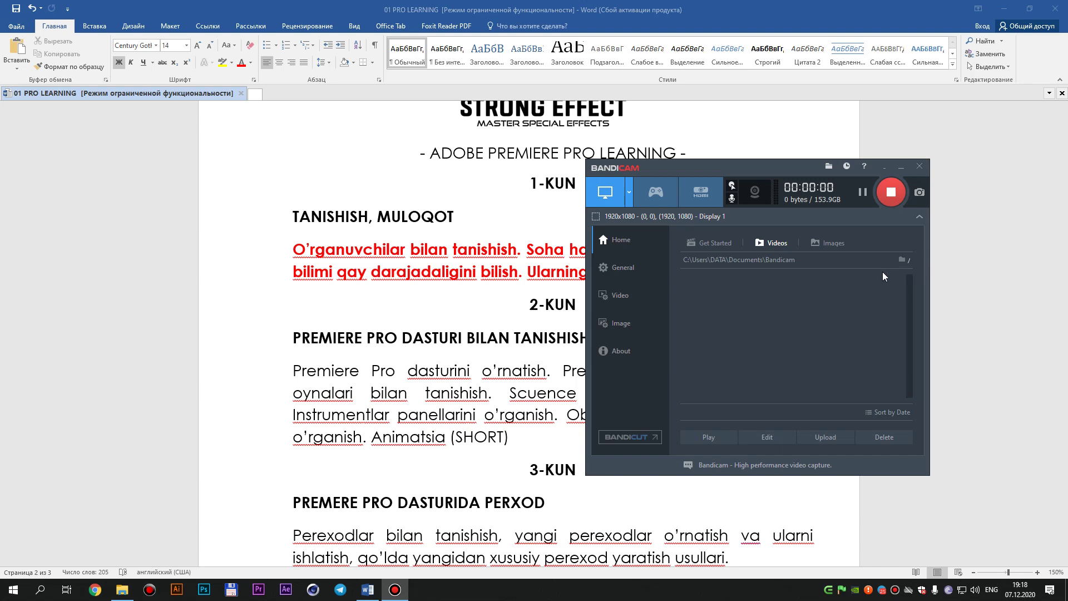
Highlight the 'Premiere Pro dasturini o'rnatish' line under 2-KUN, then minimize Word.
click(885, 167)
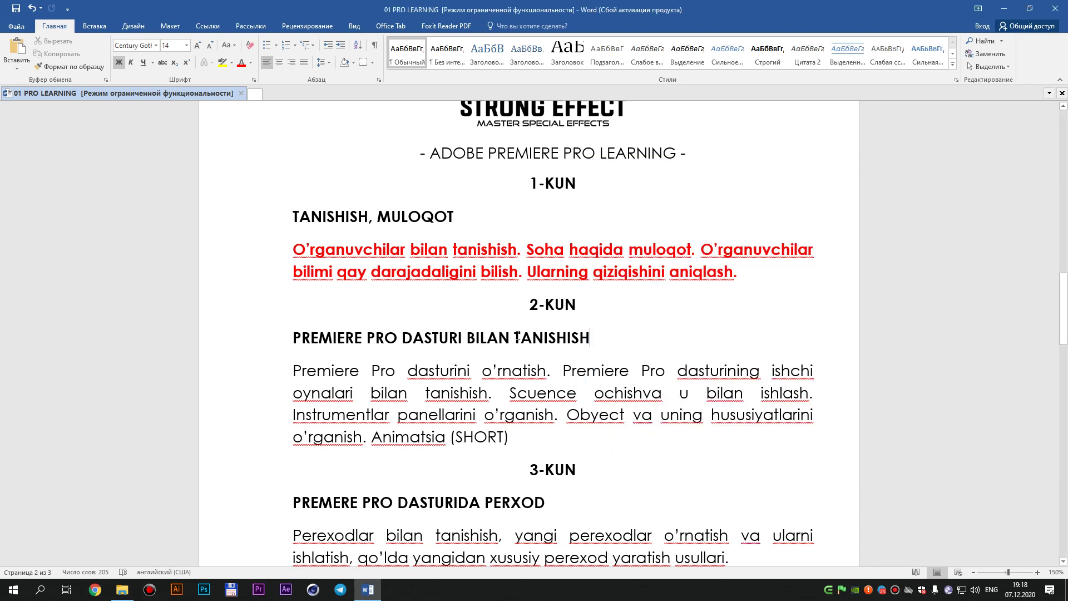
drag(293, 372, 531, 367)
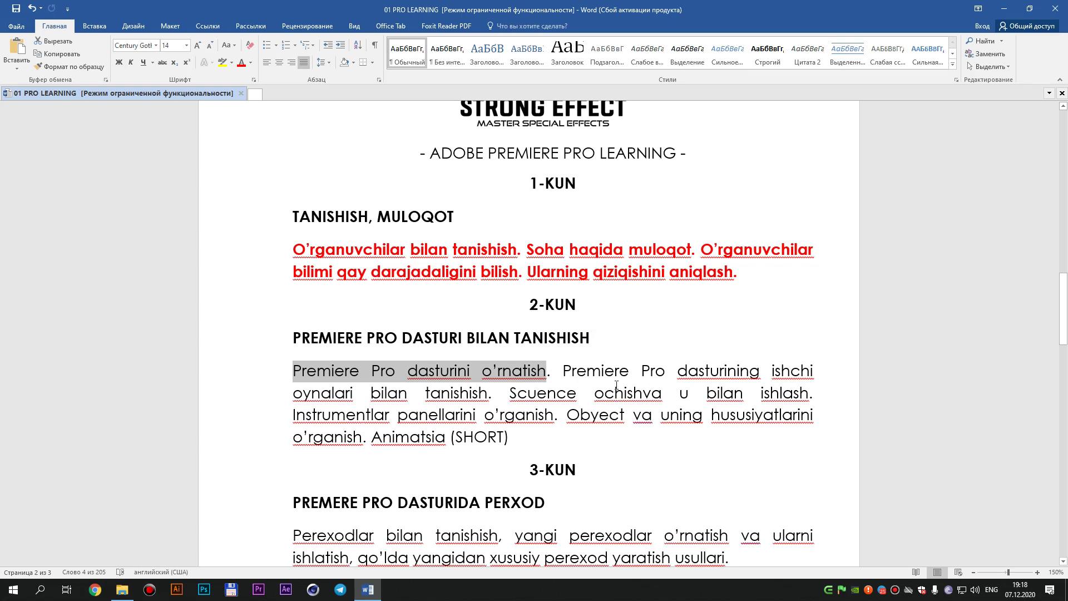
click(552, 444)
drag(561, 380, 293, 372)
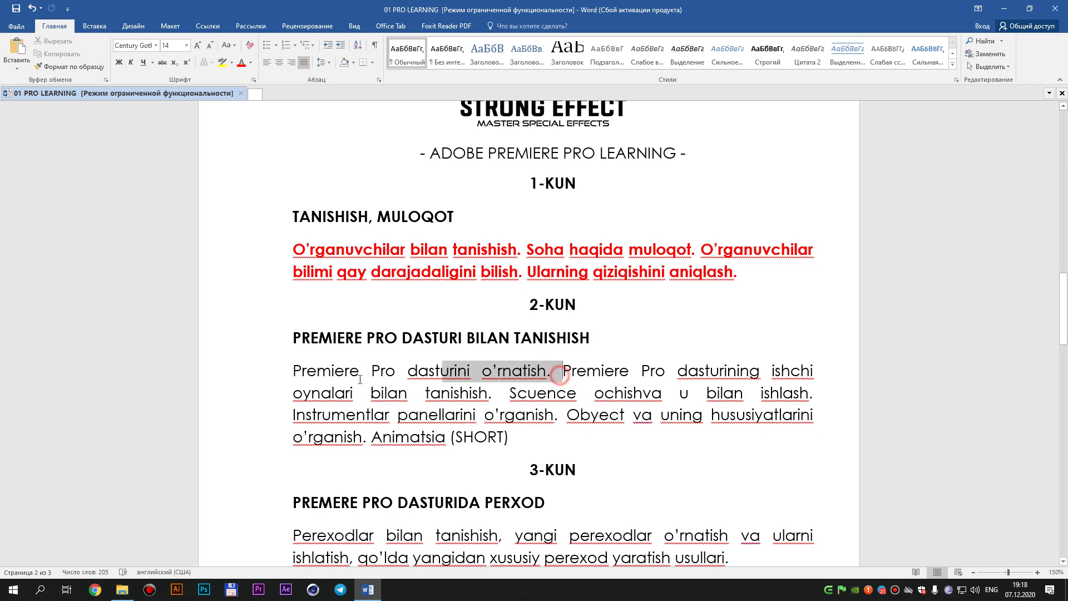
click(1012, 4)
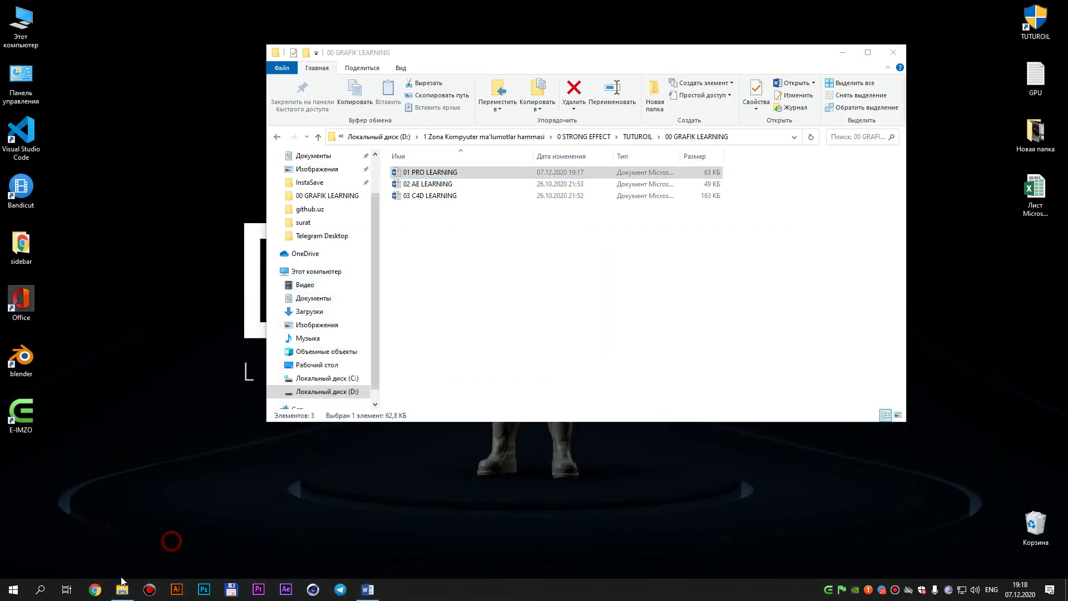
Search Google in Chrome for 'premiere pro by'.
click(95, 590)
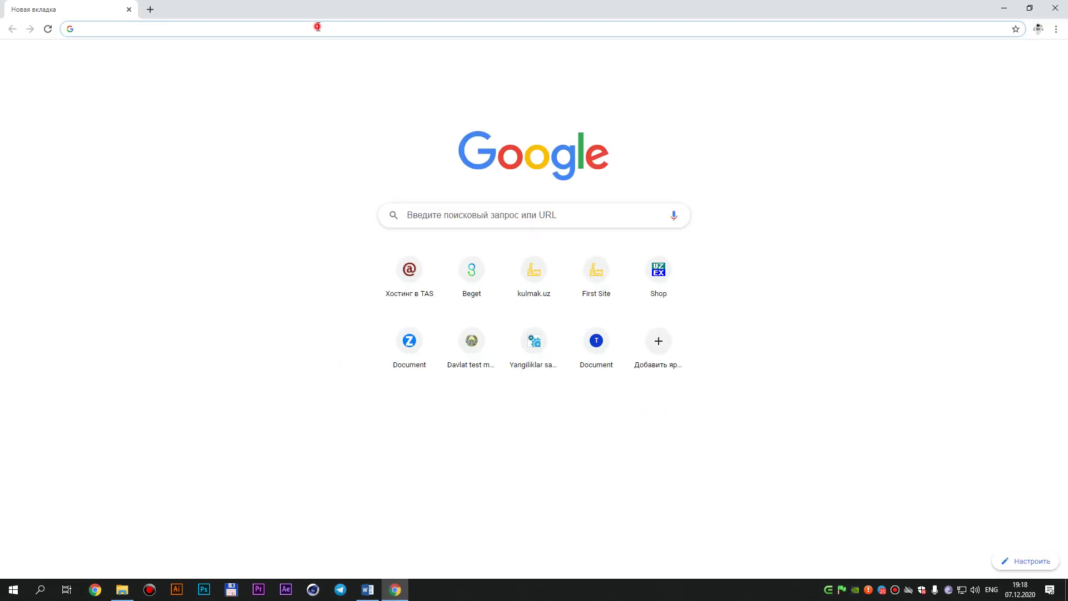
click(318, 27)
text(pr)
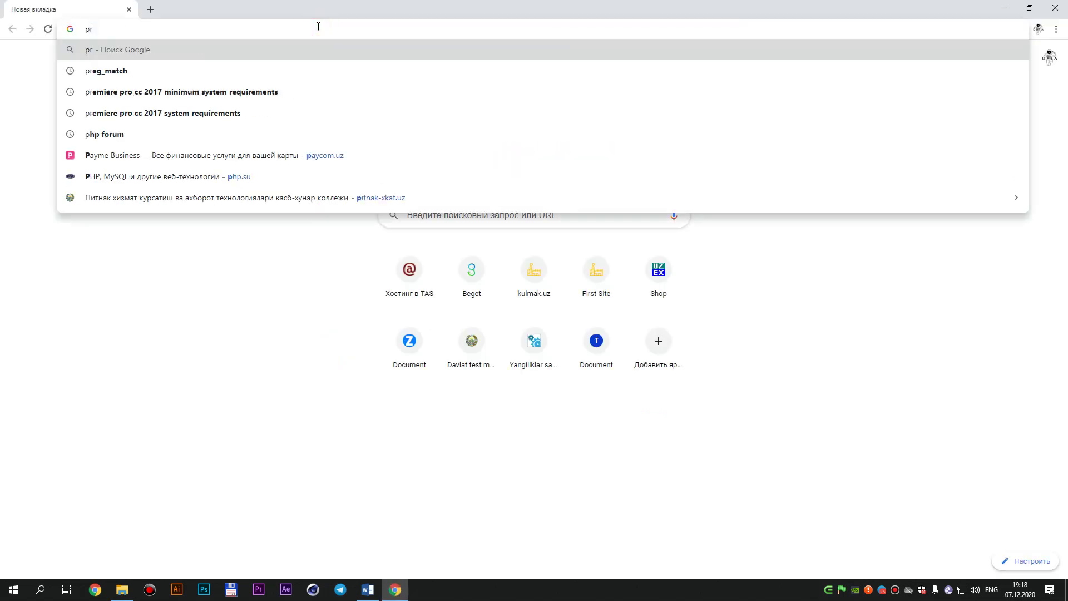
text(emer)
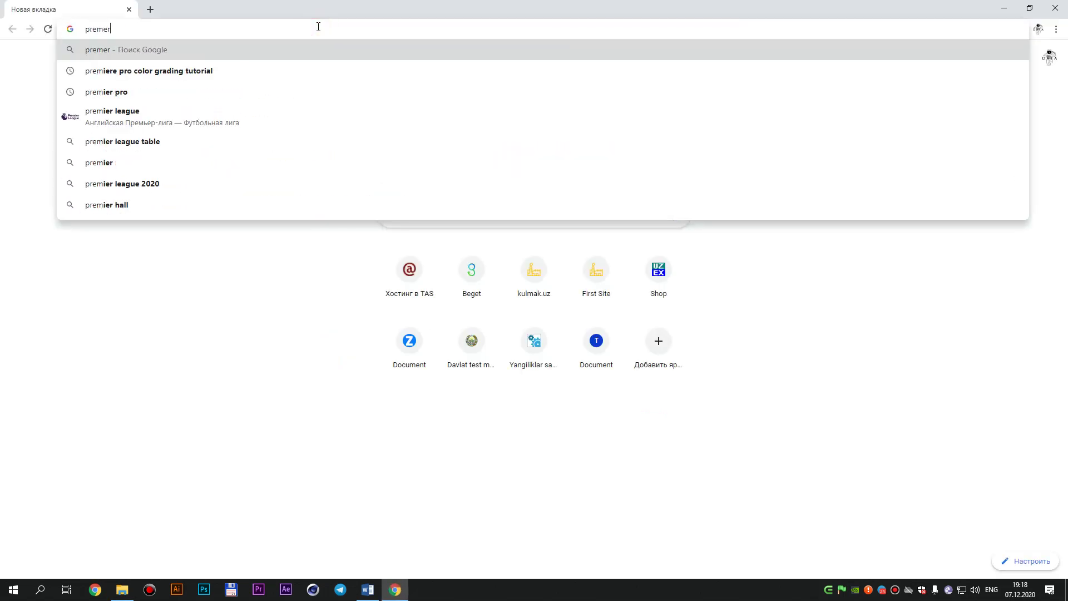
text(w)
key(BackSpace)
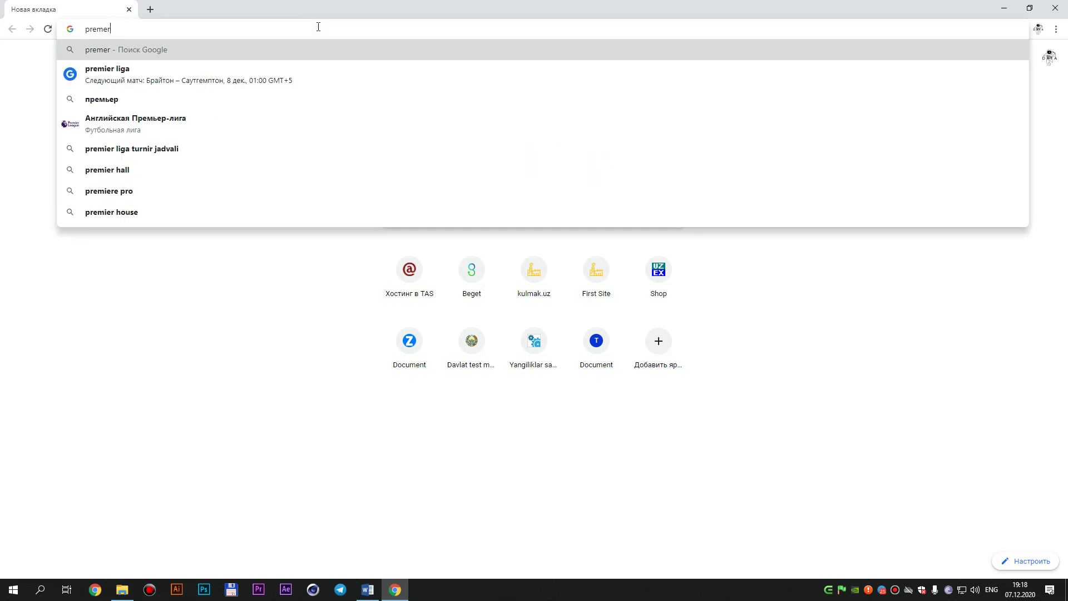
key(Down)
key(Down)
key(Down)
key(Down)
key(Down)
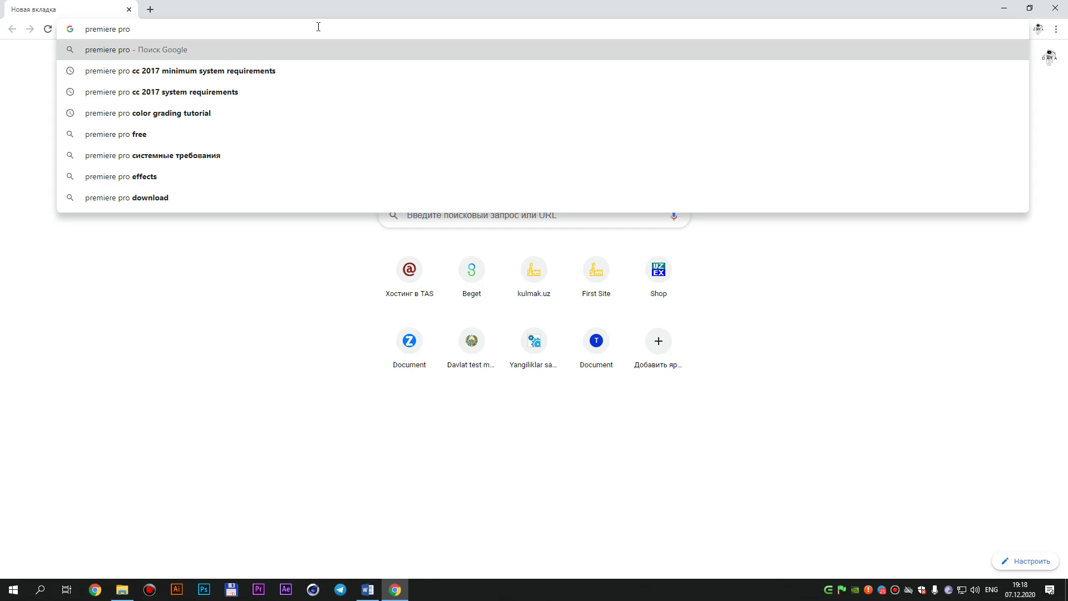
text(by)
key(Return)
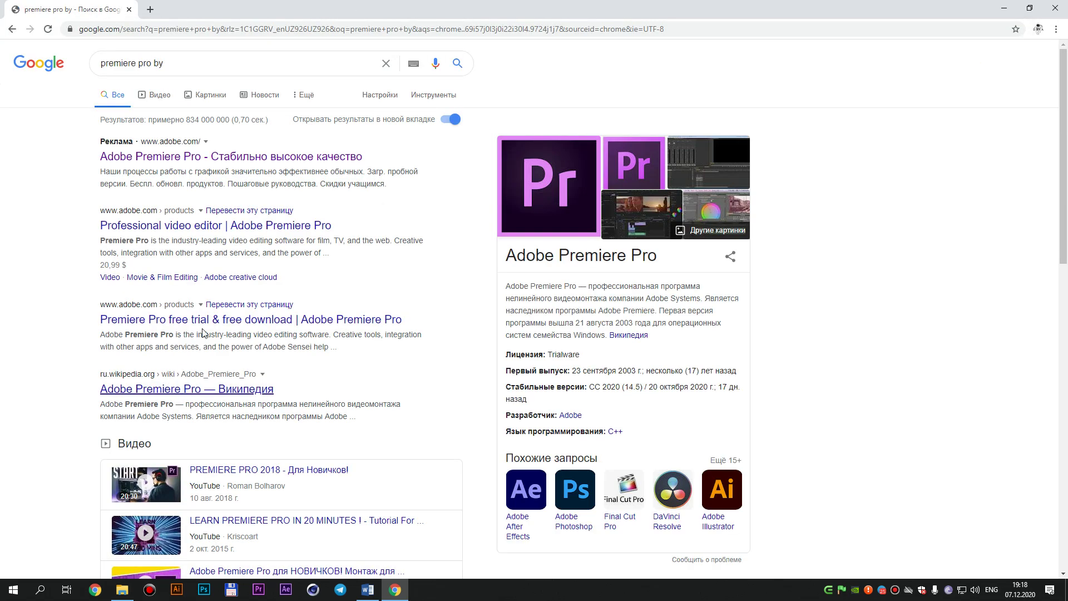
Open the Adobe Premiere Pro ad result and go to the Creative Cloud business plans.
click(334, 157)
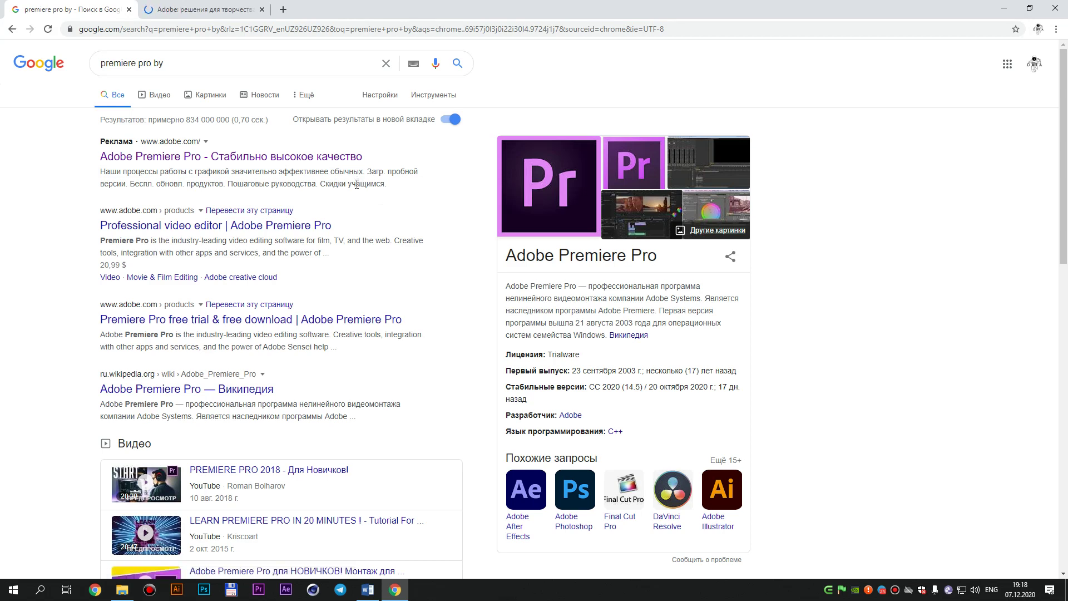
click(206, 9)
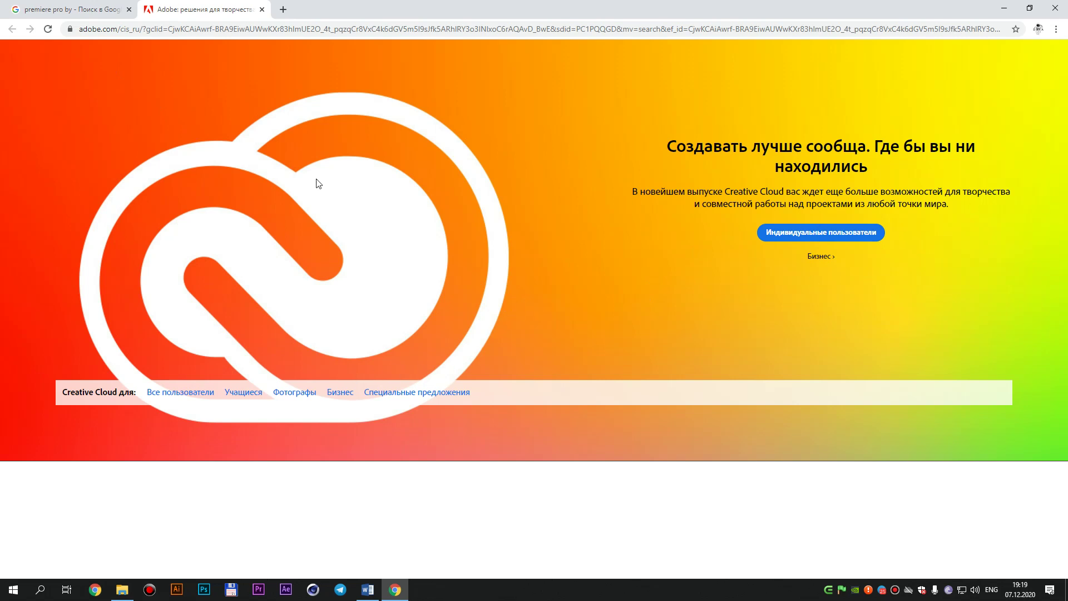
click(833, 240)
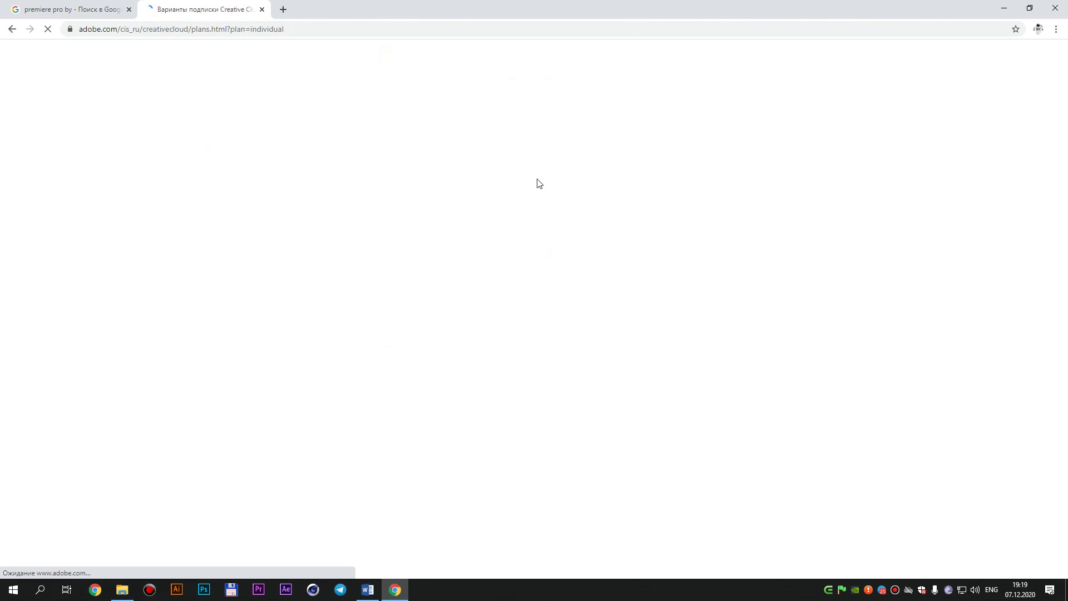
click(12, 29)
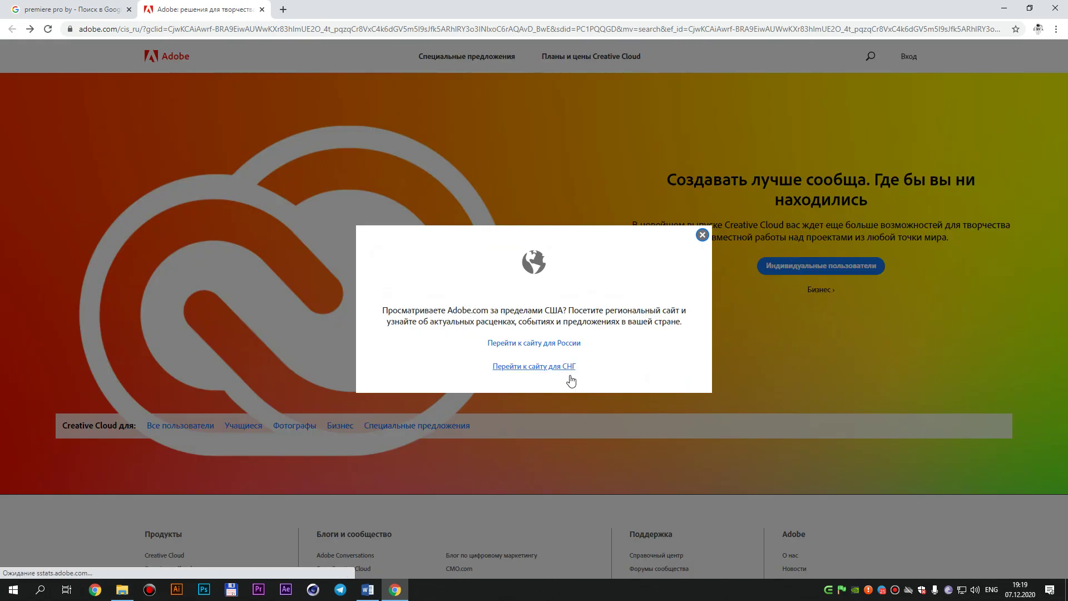
click(703, 235)
click(810, 289)
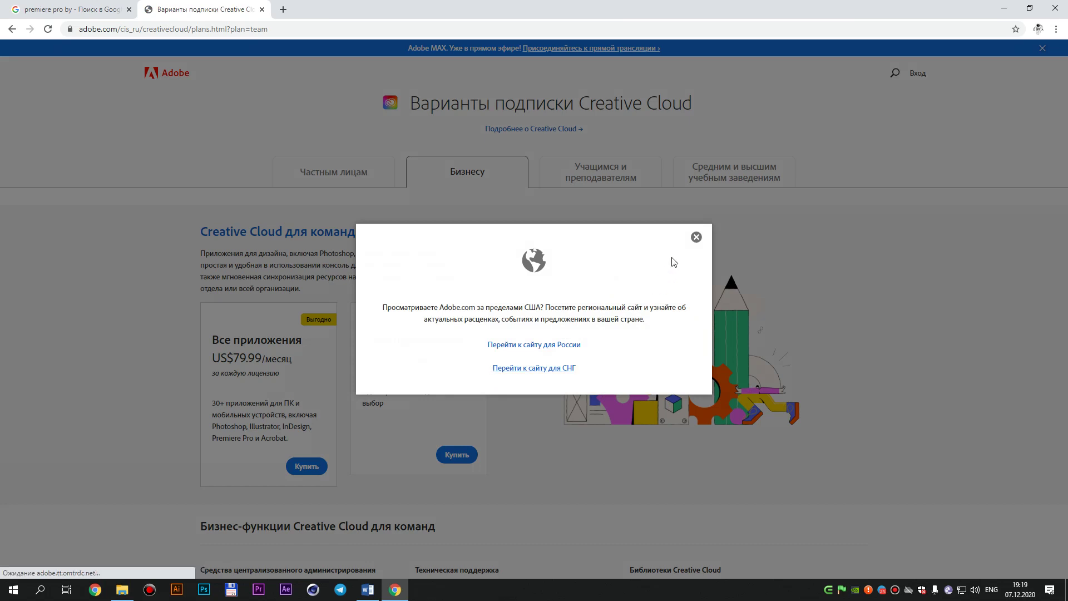
click(700, 234)
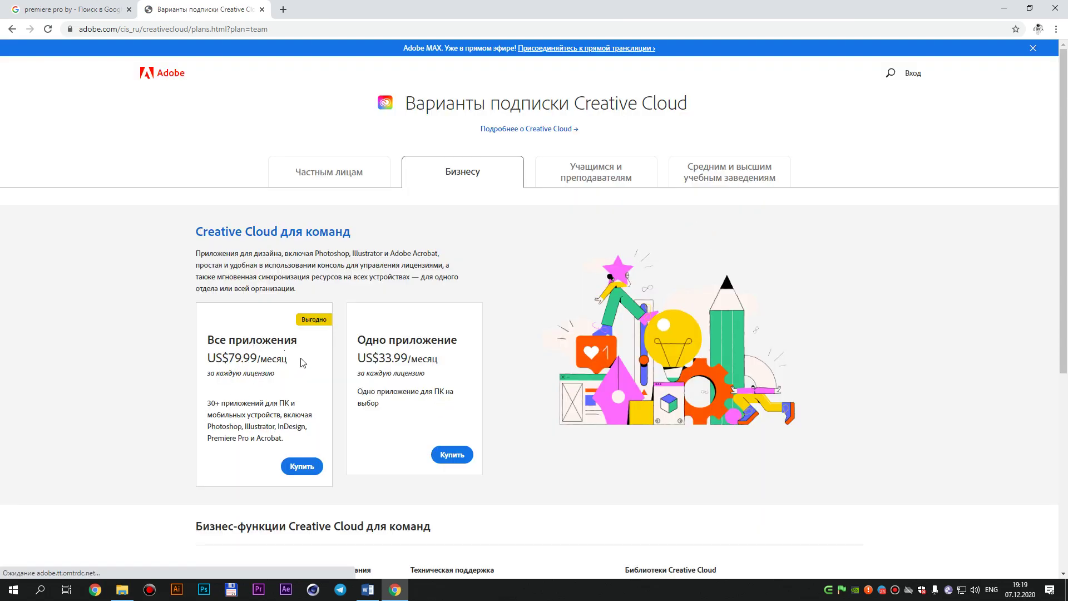
Highlight the US$33.99 and US$79.99 monthly prices, then close Chrome.
drag(442, 364, 360, 365)
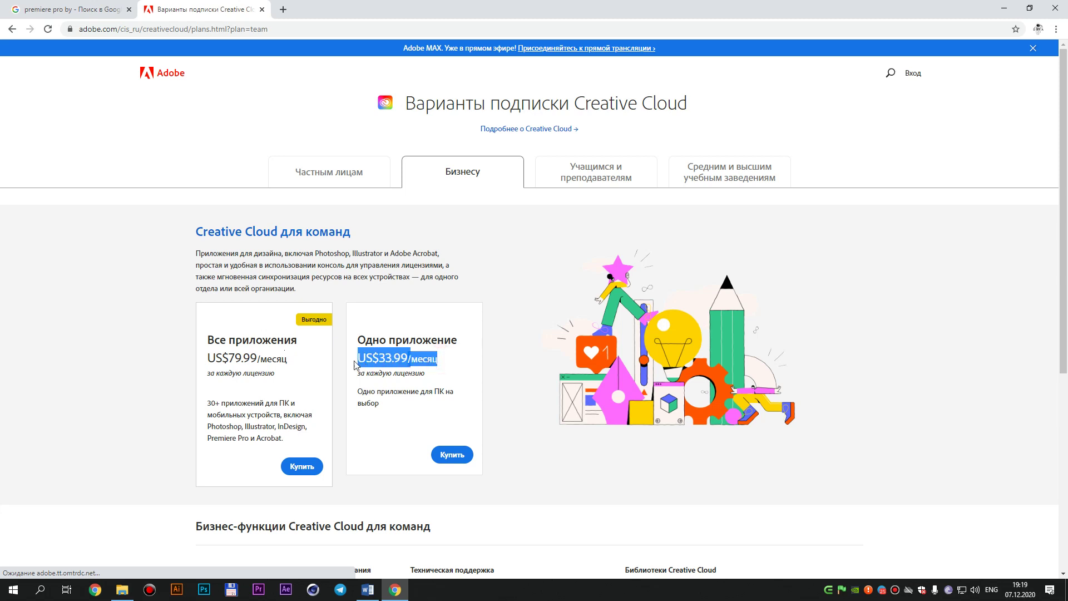
drag(307, 364, 209, 362)
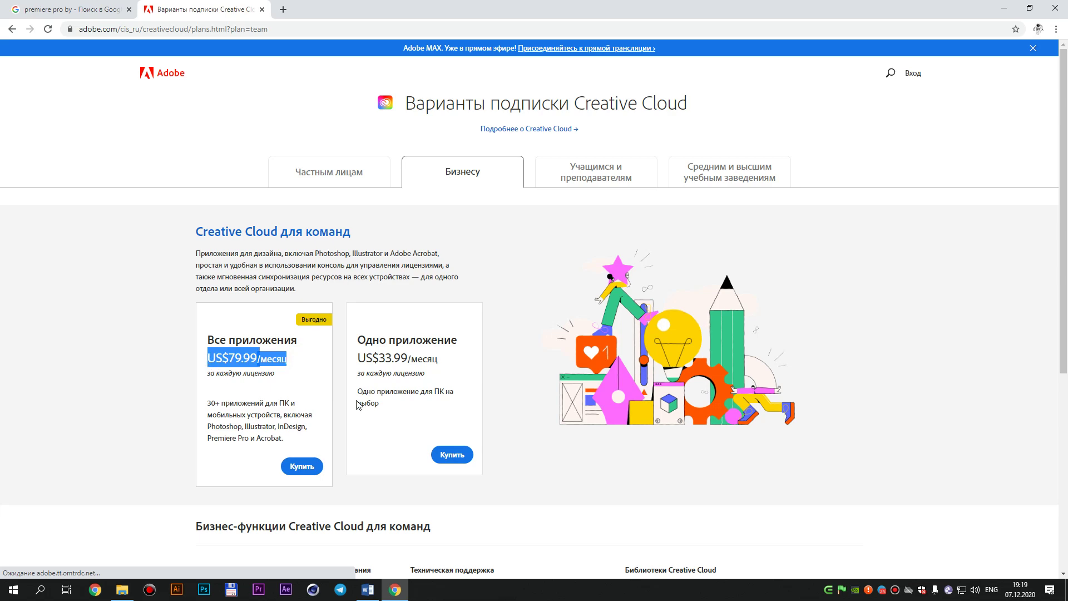
scroll(359, 404, down, 3)
scroll(402, 342, up, 3)
click(1056, 8)
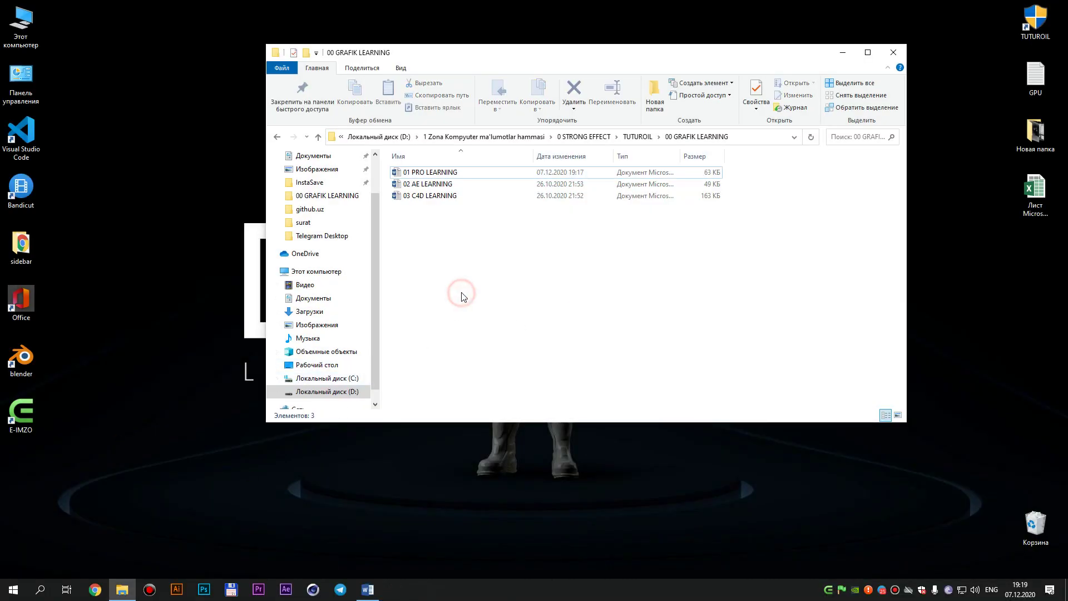
Open This PC and browse the D: drive folders, including 0 STRONG EFFECT and !_Install.
click(843, 52)
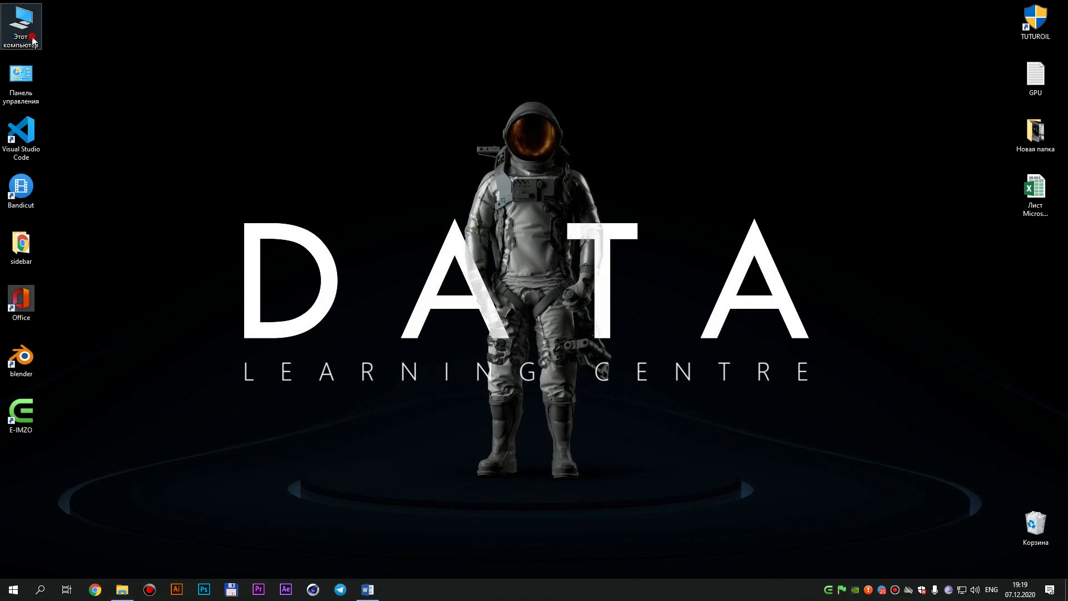
double_click(21, 25)
drag(643, 86, 548, 96)
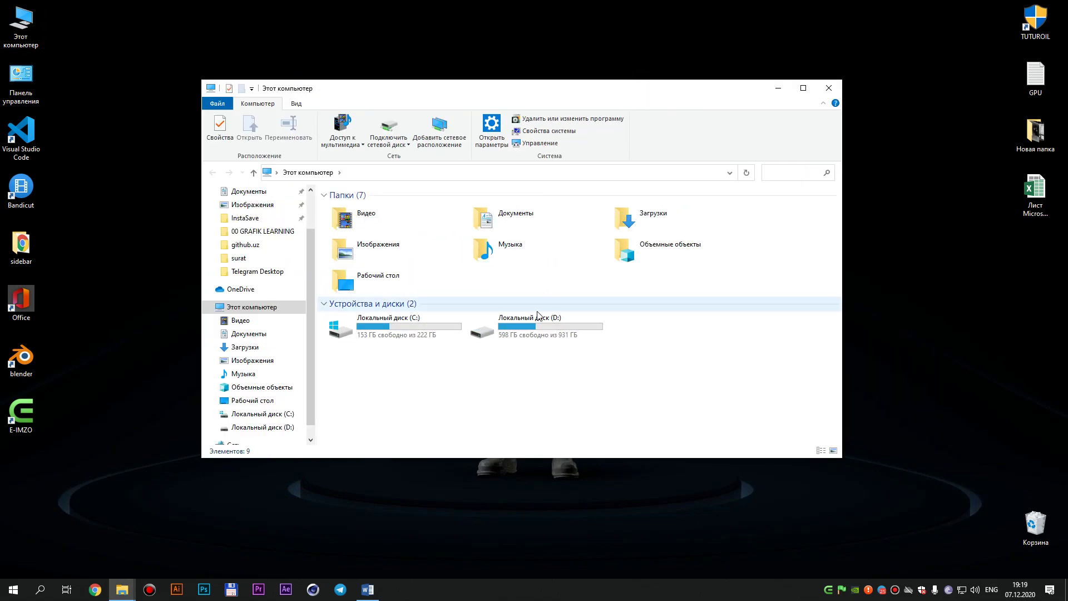
double_click(531, 317)
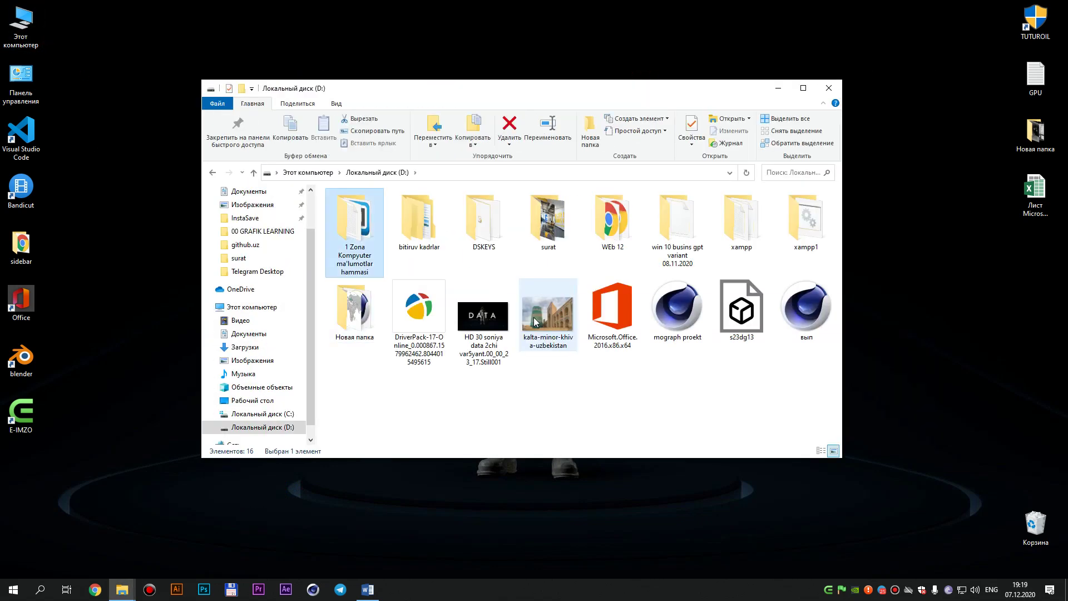
key(Return)
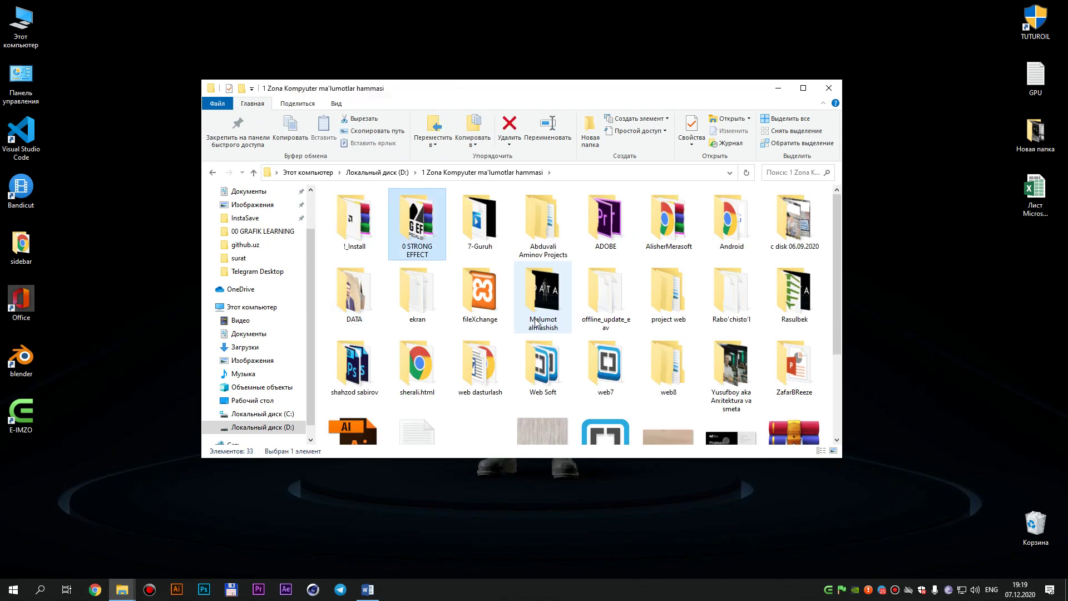
key(Return)
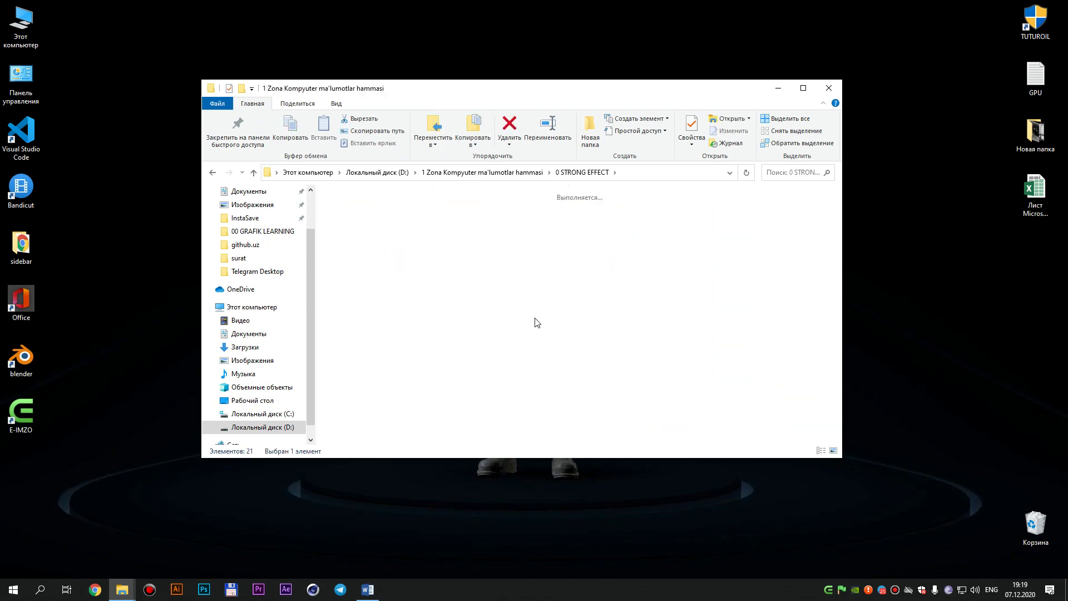
key(BackSpace)
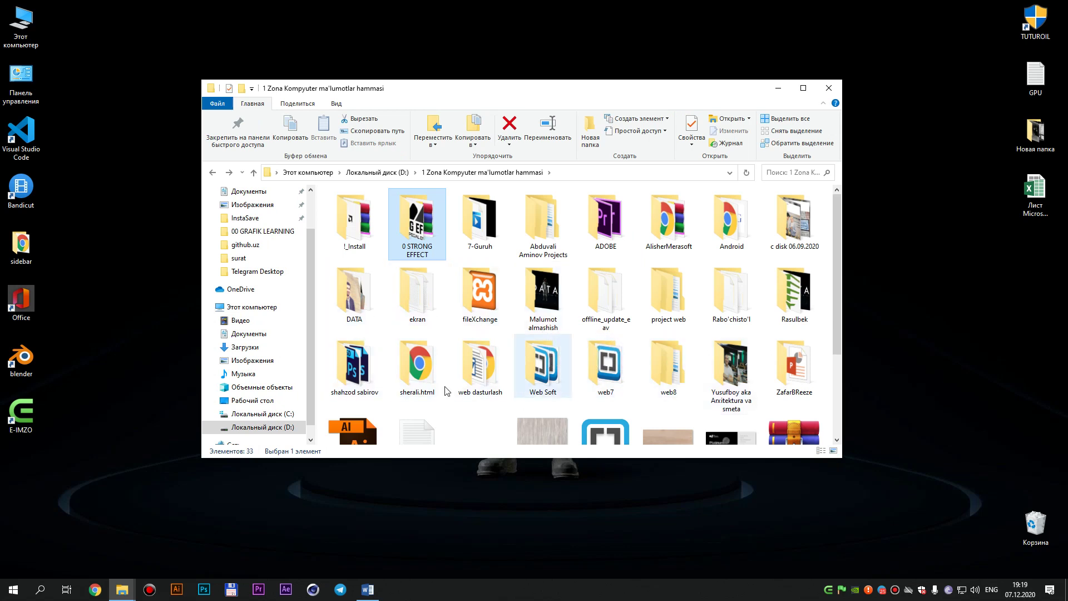
double_click(372, 227)
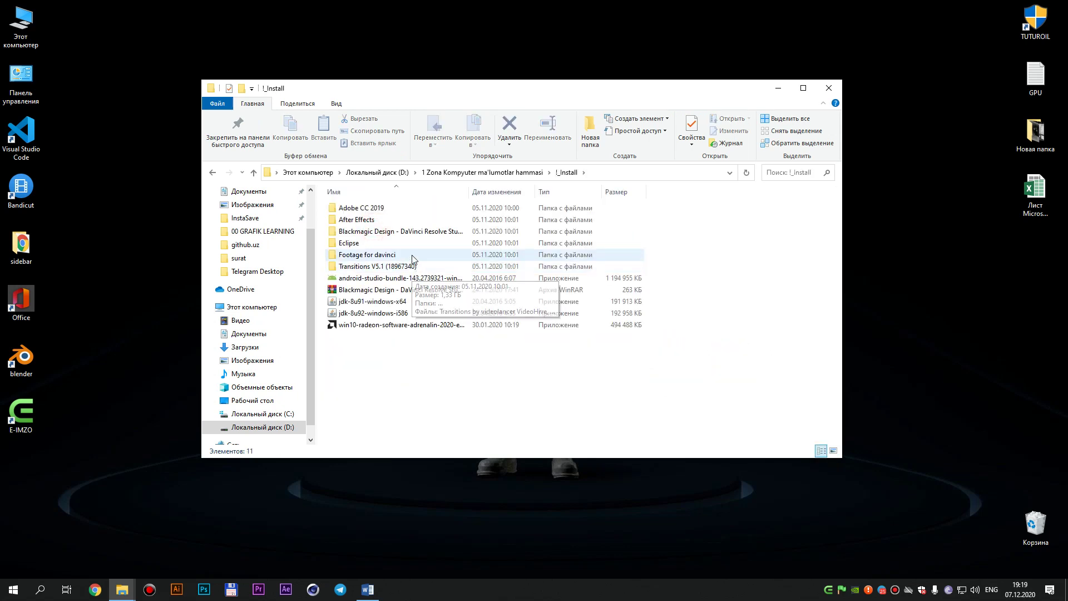
click(394, 209)
key(BackSpace)
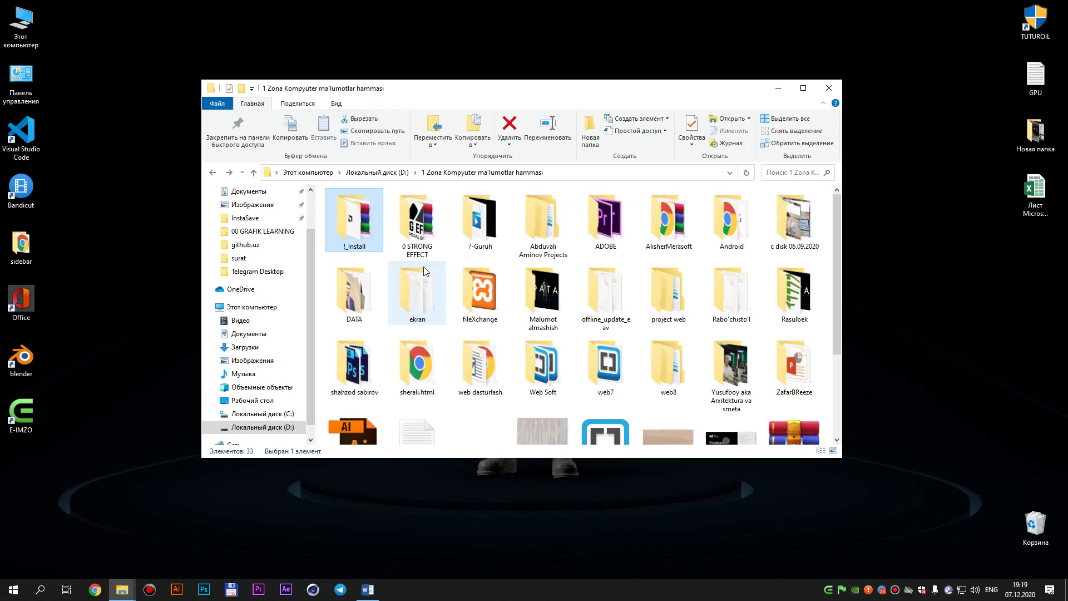
In 0 STRONG EFFECT's INSTALL folder, show the Adobe Master collection CC2017 folder's properties.
double_click(423, 250)
key(1)
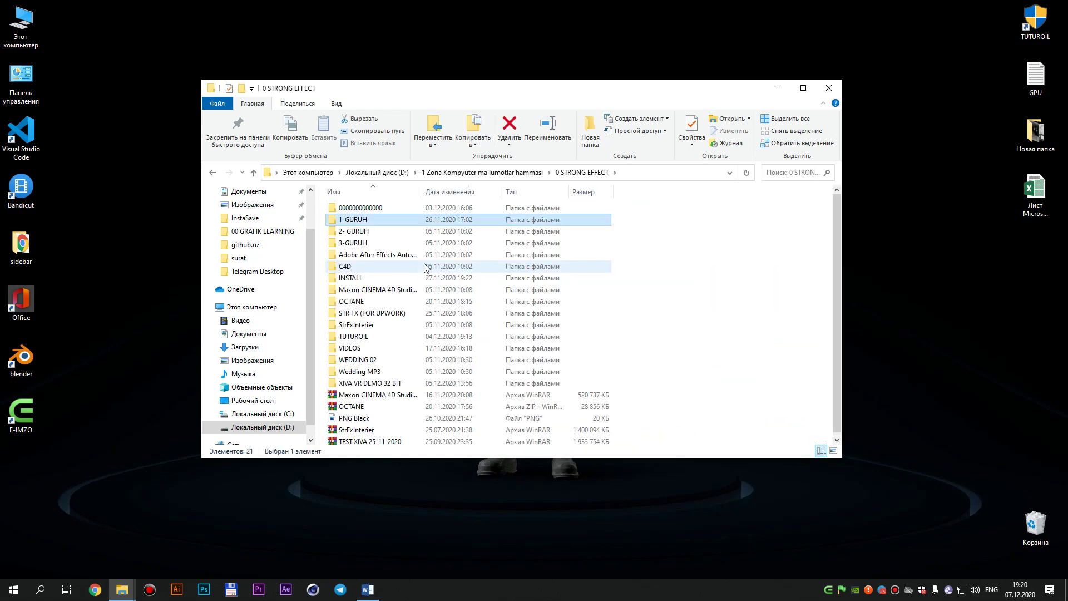
double_click(384, 278)
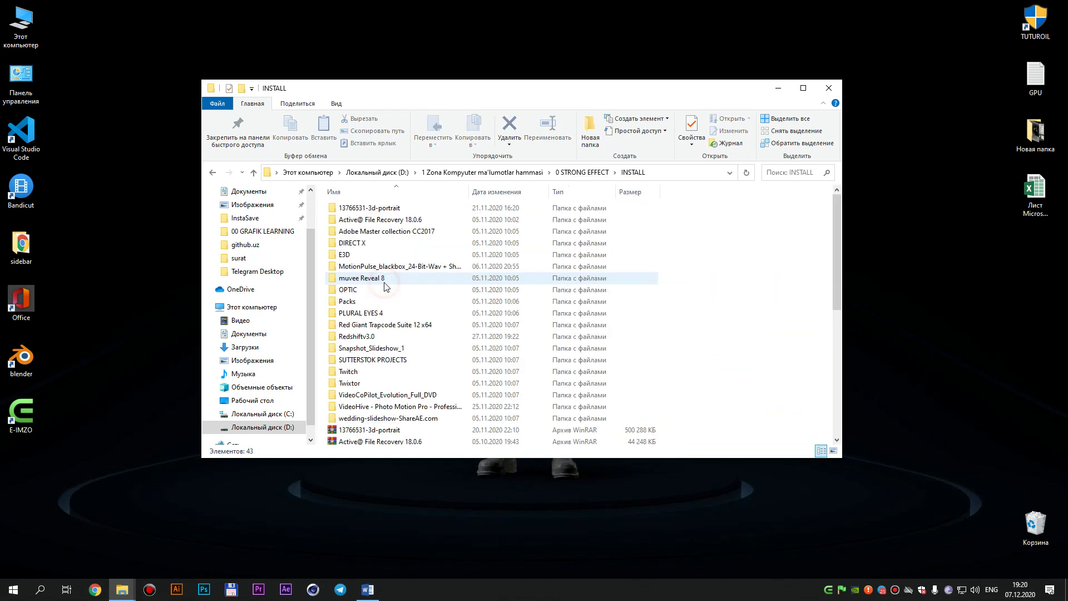
key(a)
key(d)
key(Return)
key(BackSpace)
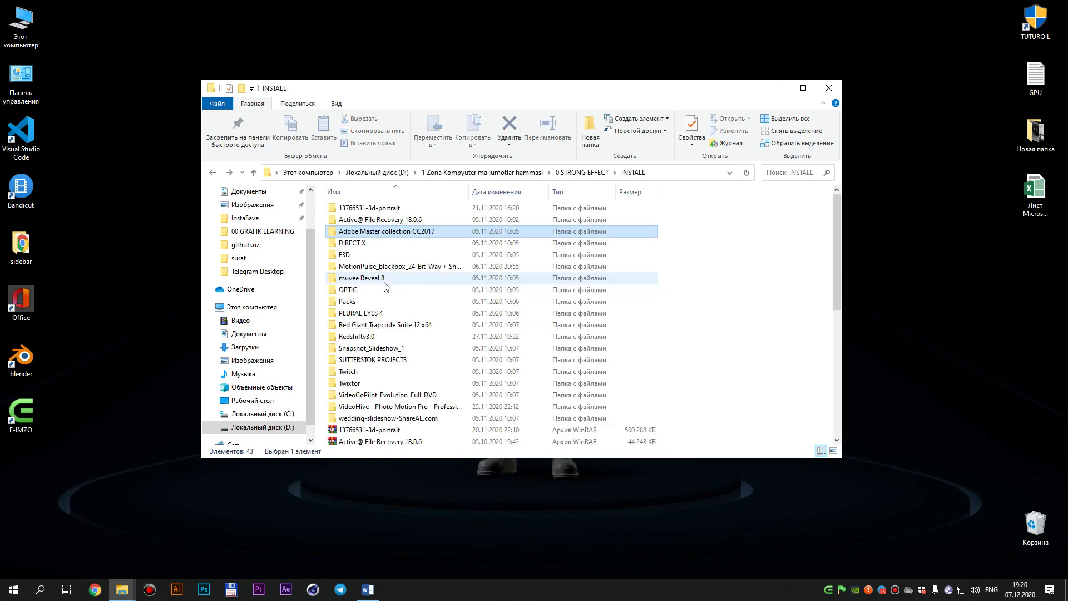
key(alt+Return)
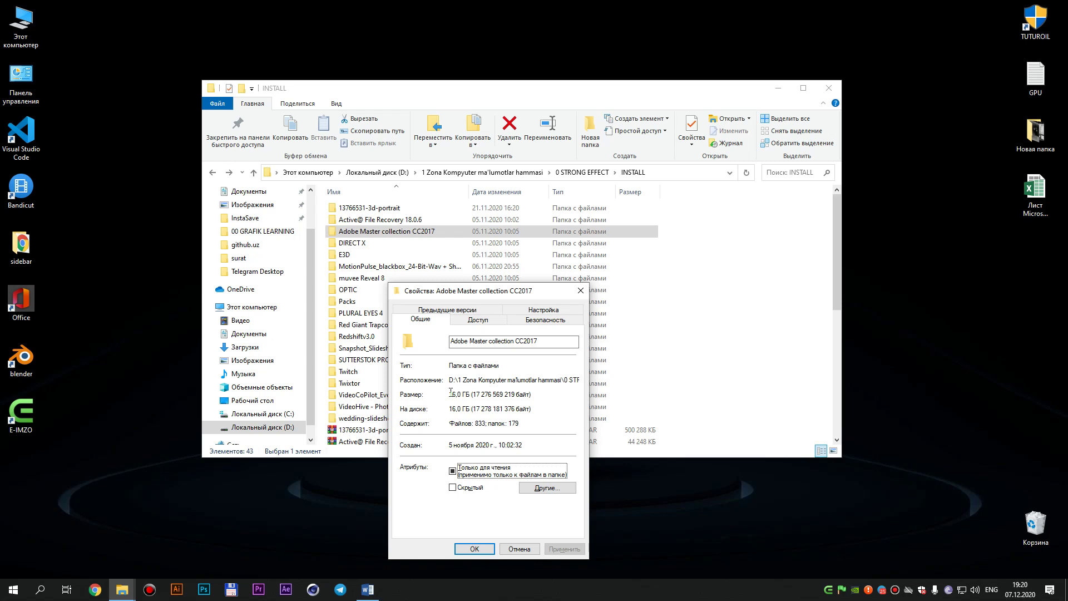
Close the properties dialog and open the Adobe Master collection CC2017 folder.
triple_click(449, 393)
click(582, 293)
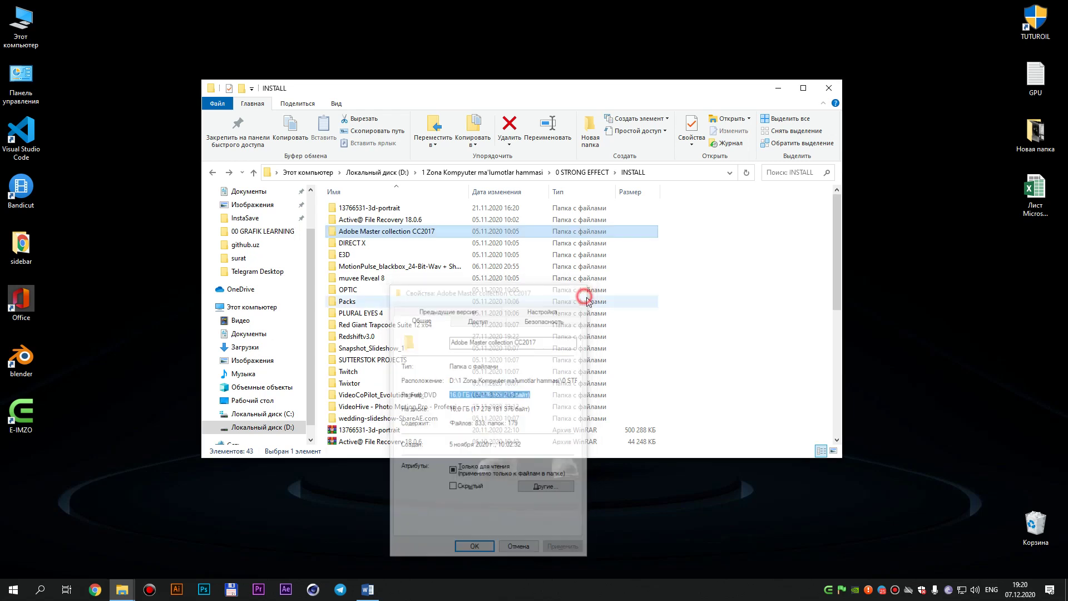
click(716, 291)
double_click(388, 230)
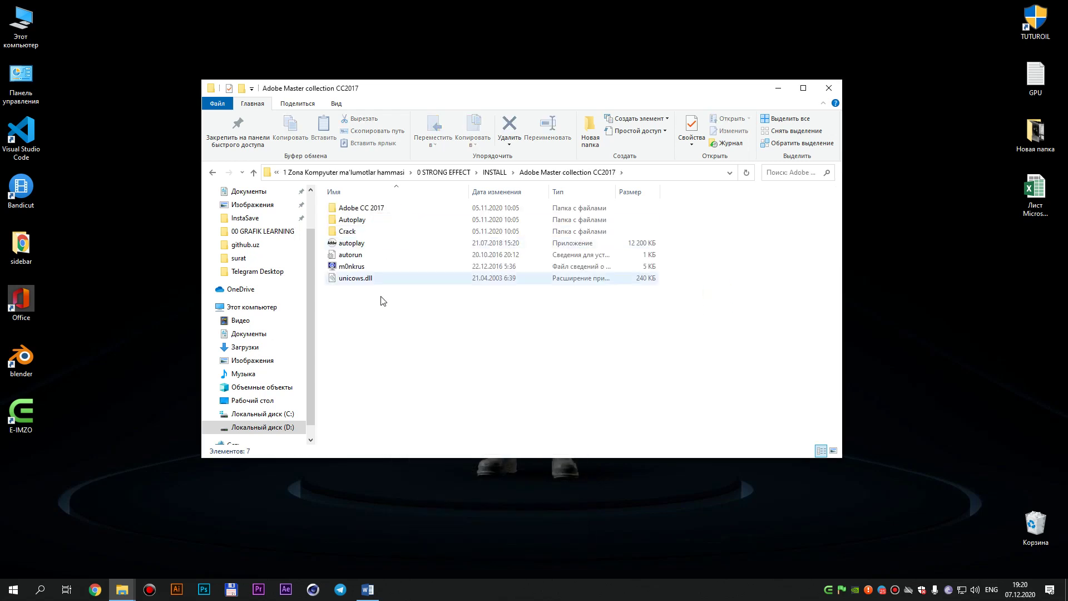
click(366, 244)
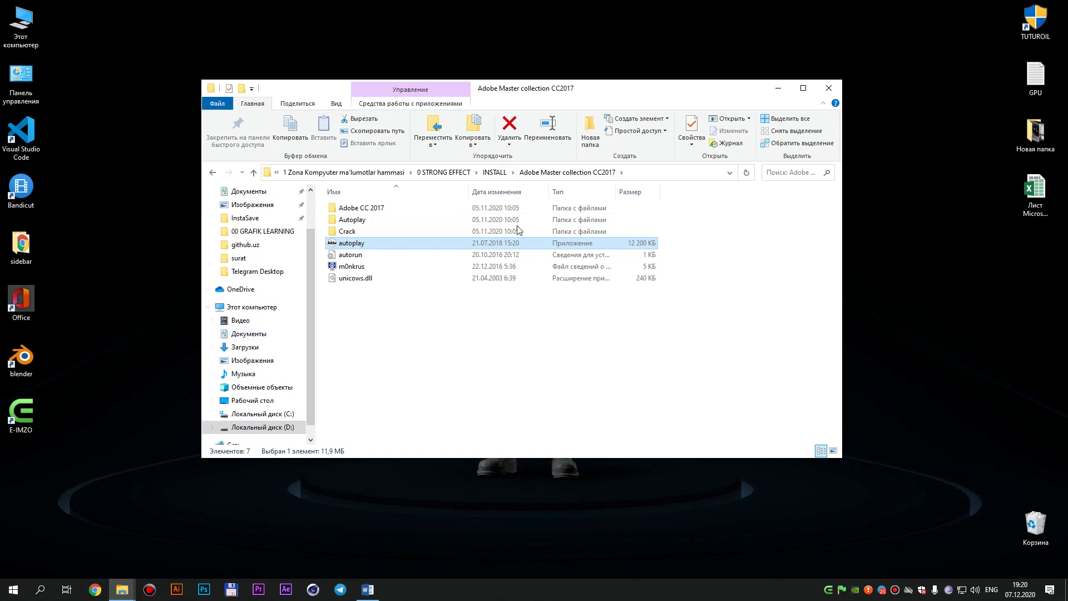
Open the Adobe CC 2017 folder and bring up the taskbar menu for Task Manager.
click(368, 209)
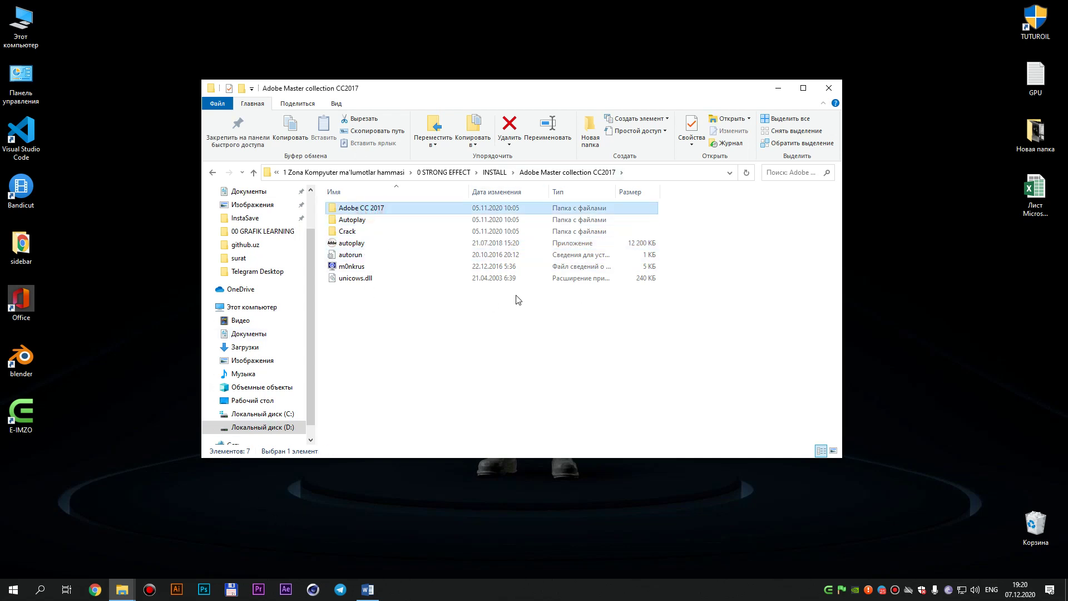
key(Return)
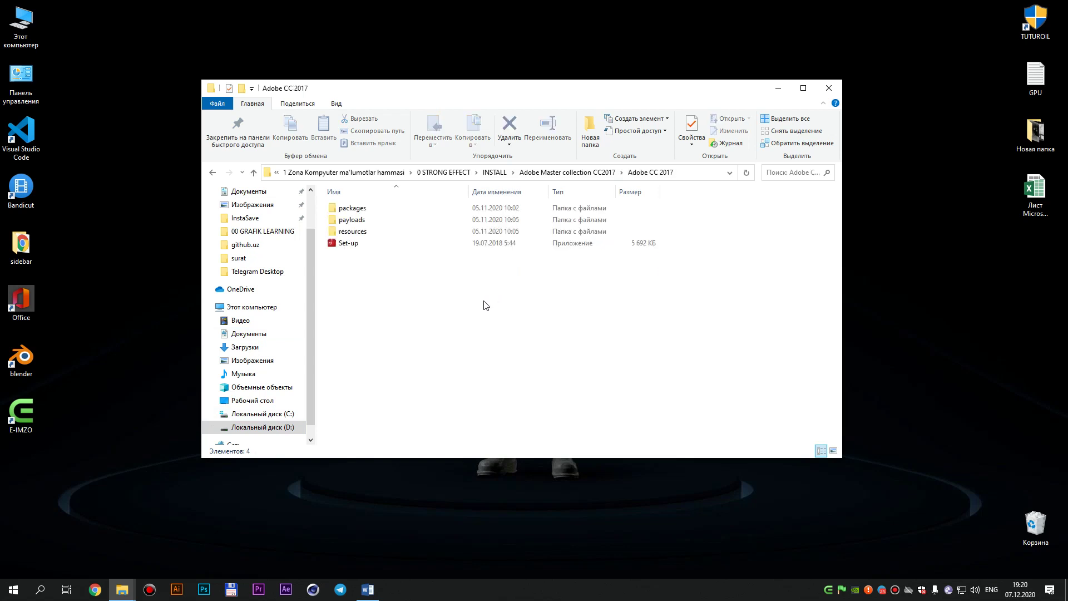
click(364, 245)
click(388, 306)
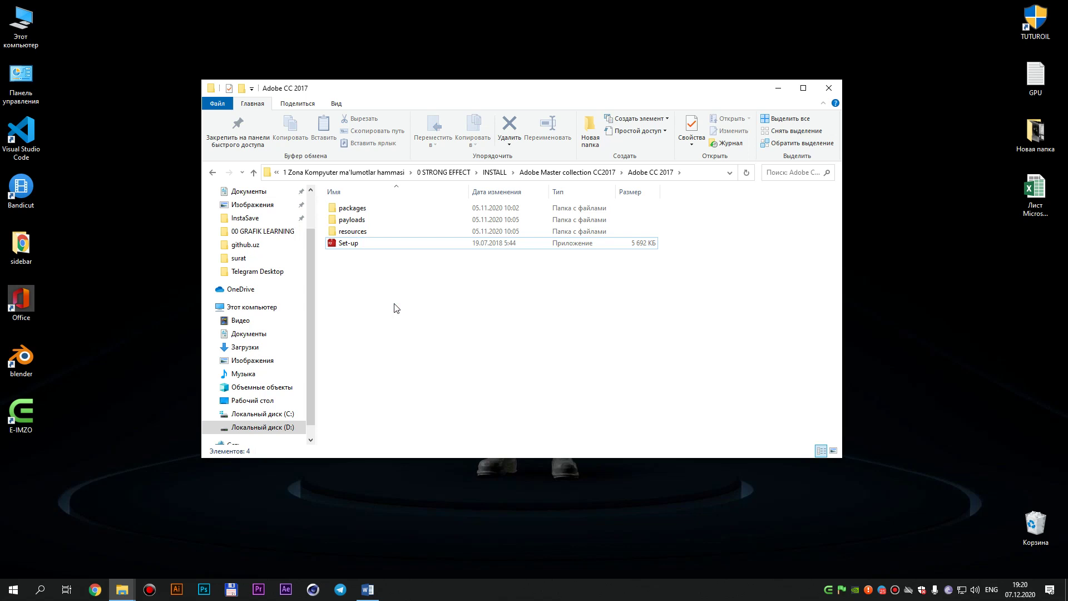
right_click(449, 589)
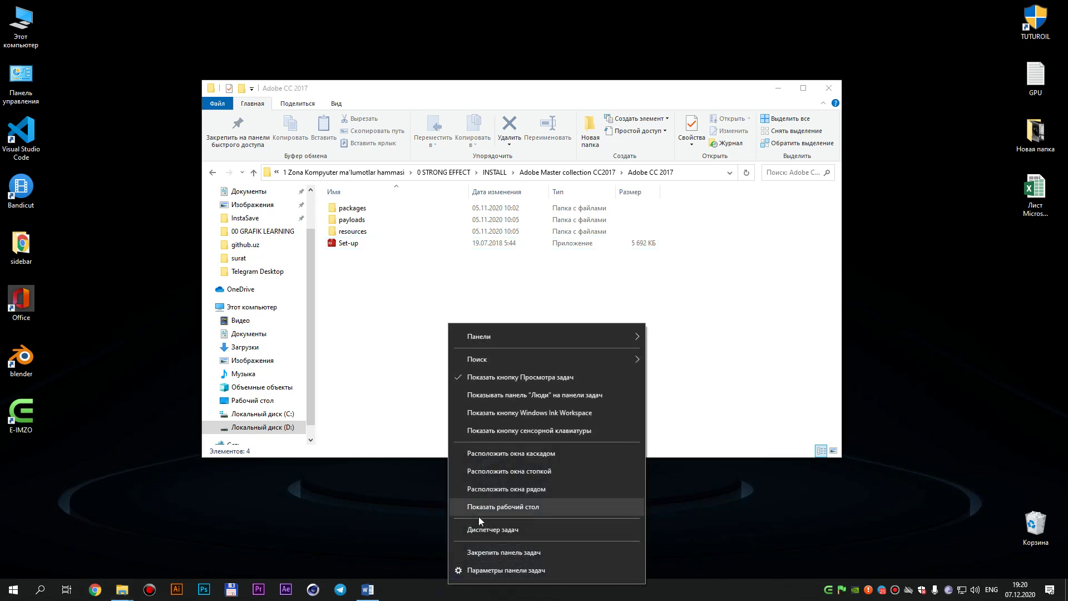
click(479, 526)
click(312, 208)
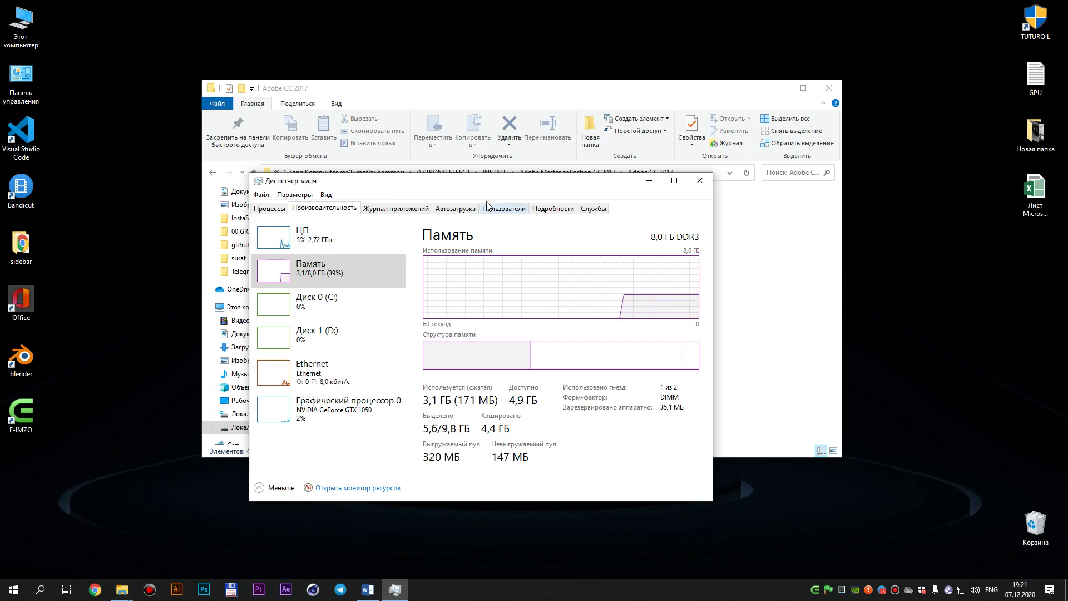
mouse_move(422, 178)
mouse_down()
mouse_move(720, 285)
mouse_move(482, 244)
mouse_up()
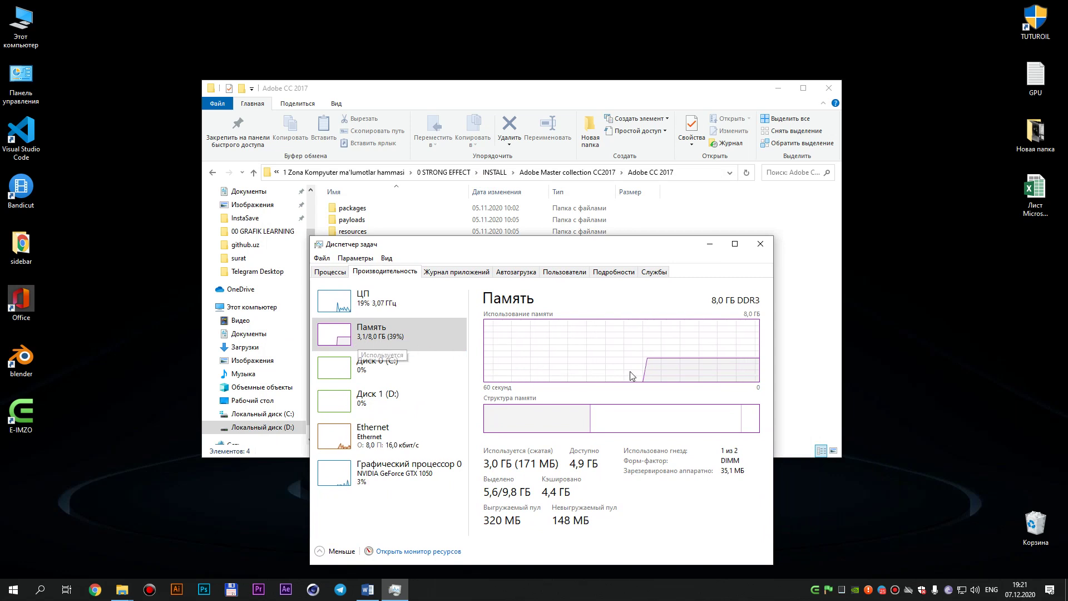
click(760, 243)
Return to the Adobe CC 2017 folder and run the Set-up installer.
click(451, 339)
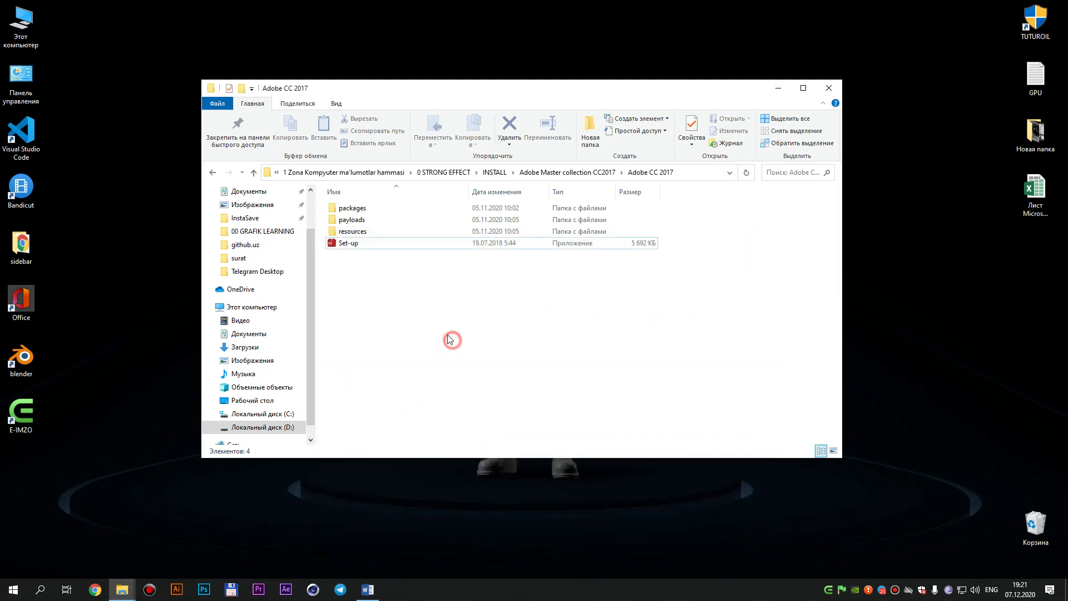
mouse_move(383, 253)
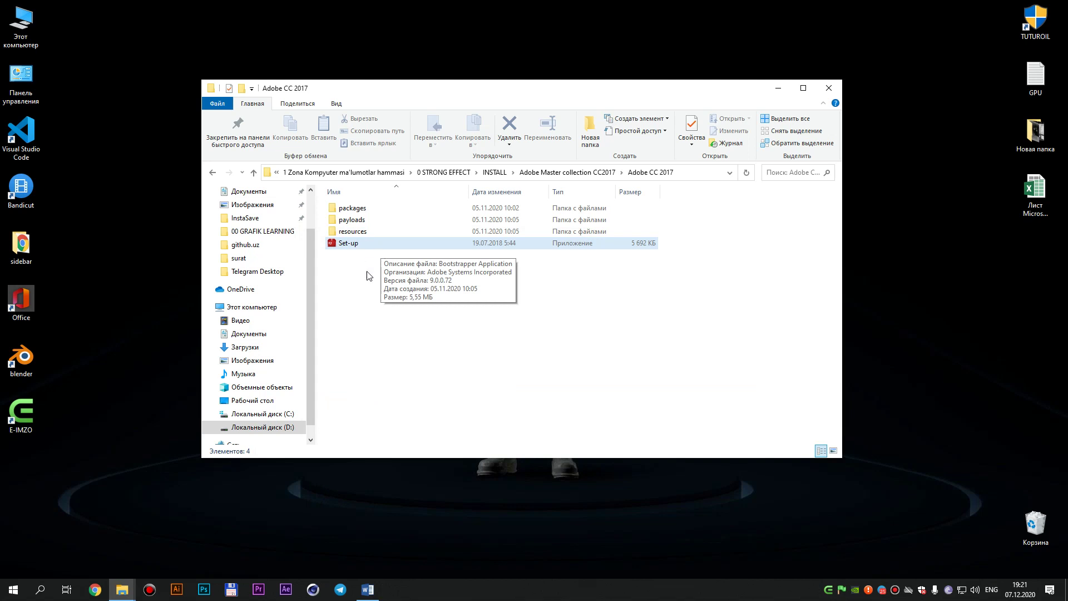
click(360, 246)
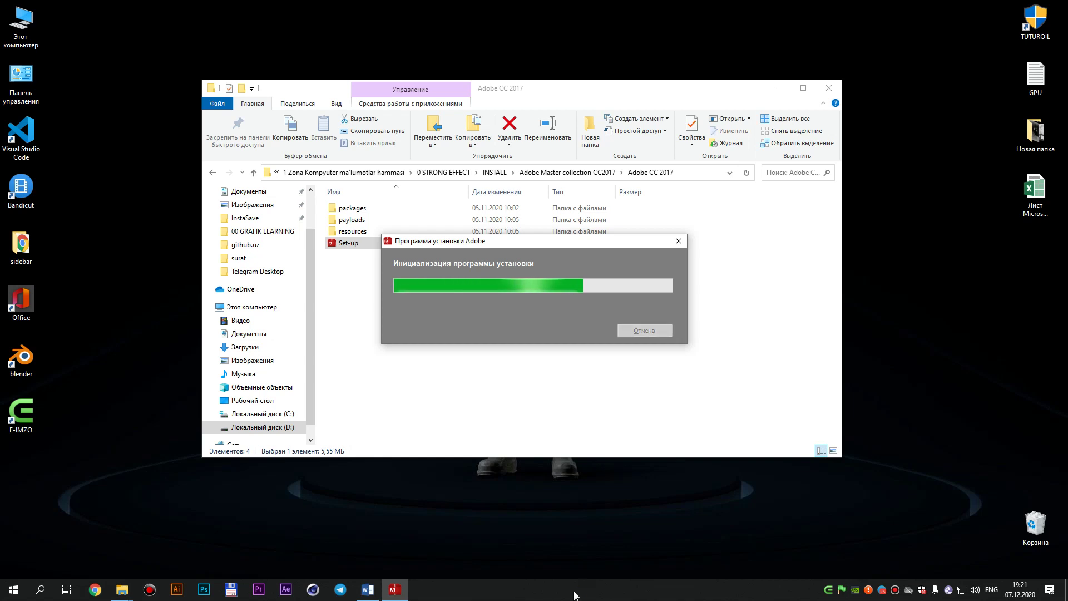
Move the initialising dialog aside and scroll the product list totalling 31,3 GB.
drag(583, 245, 533, 318)
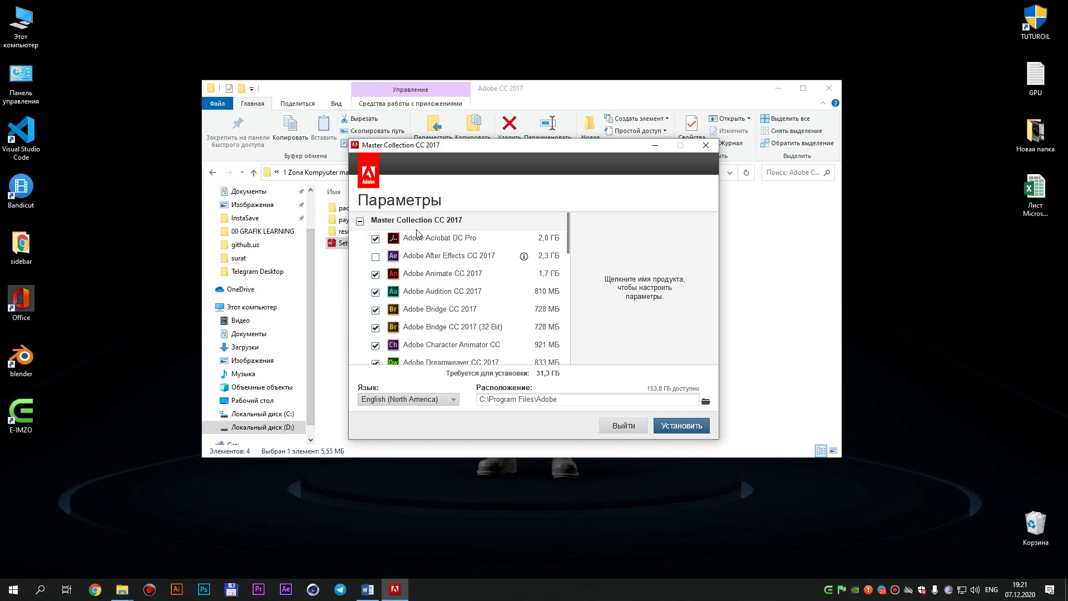
scroll(431, 267, down, 3)
scroll(435, 284, down, 3)
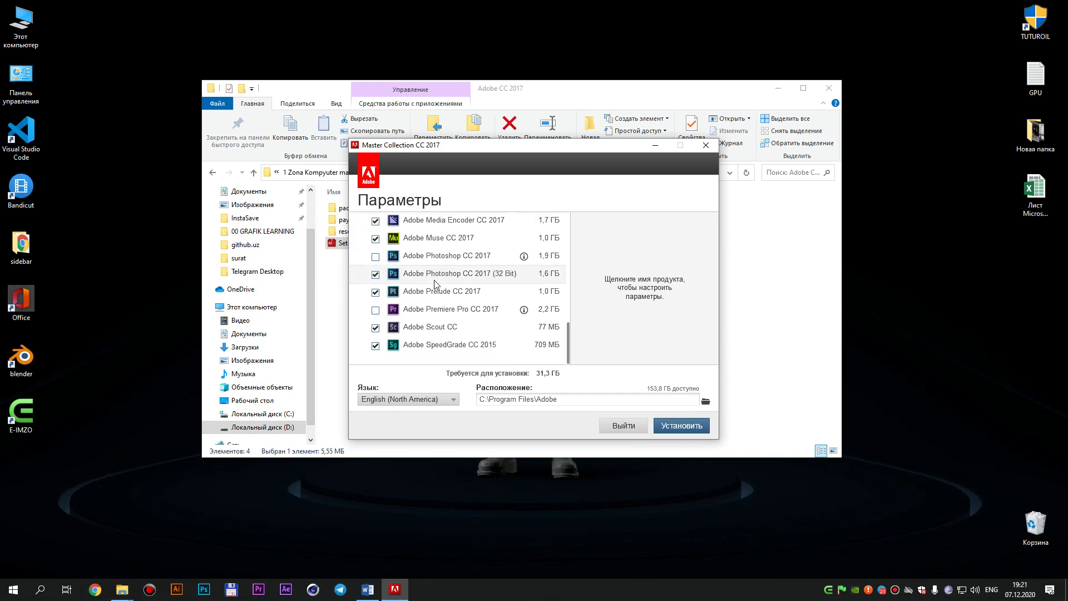
scroll(437, 303, up, 5)
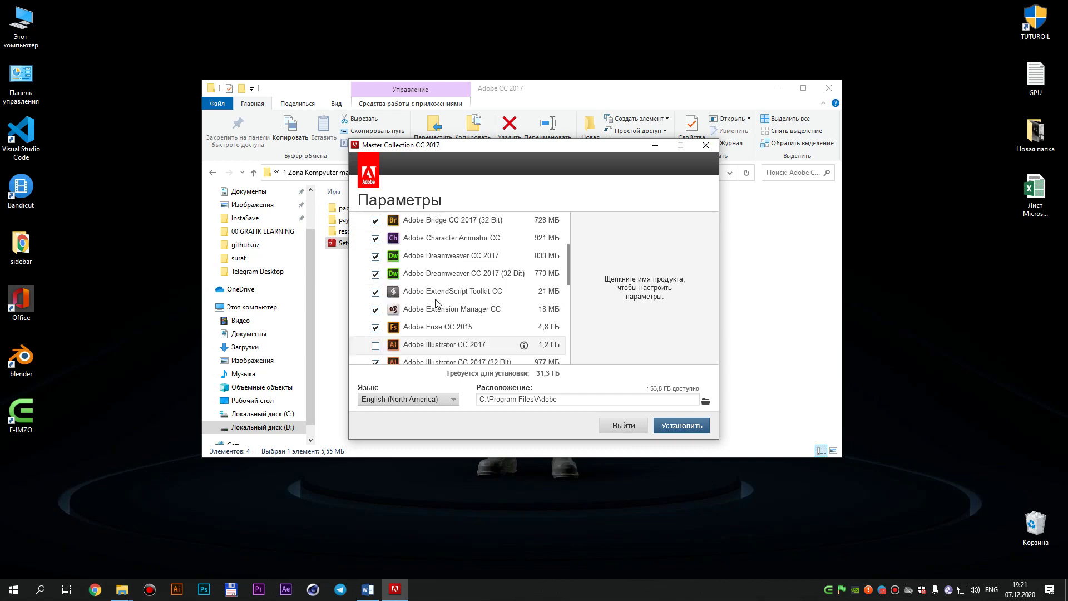
Uncheck Master Collection CC 2017 and tick only Adobe After Effects CC 2017 (2,4 GB).
scroll(437, 303, up, 2)
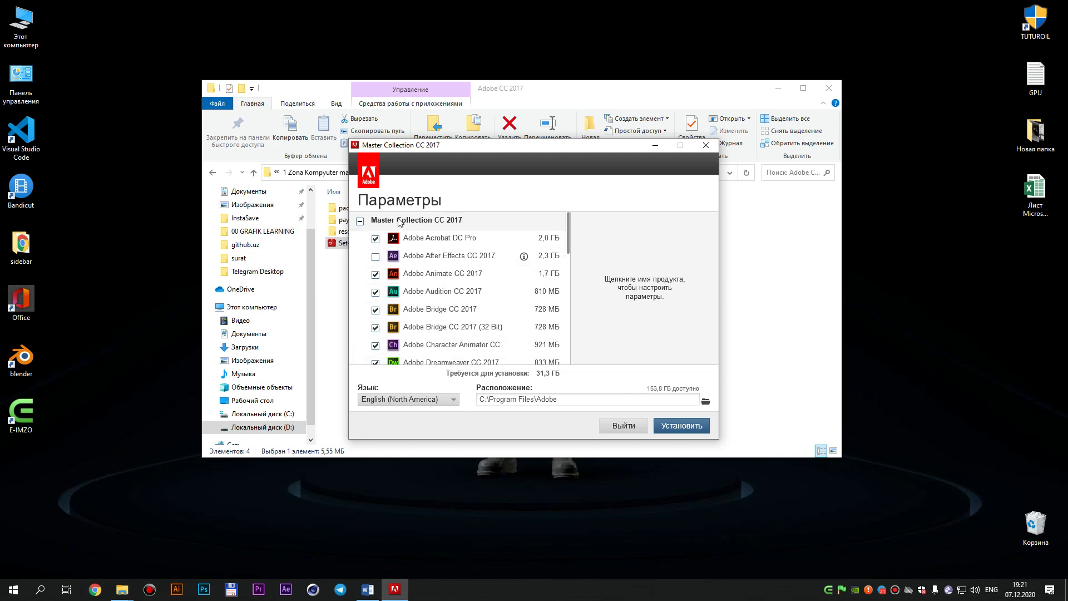
click(360, 221)
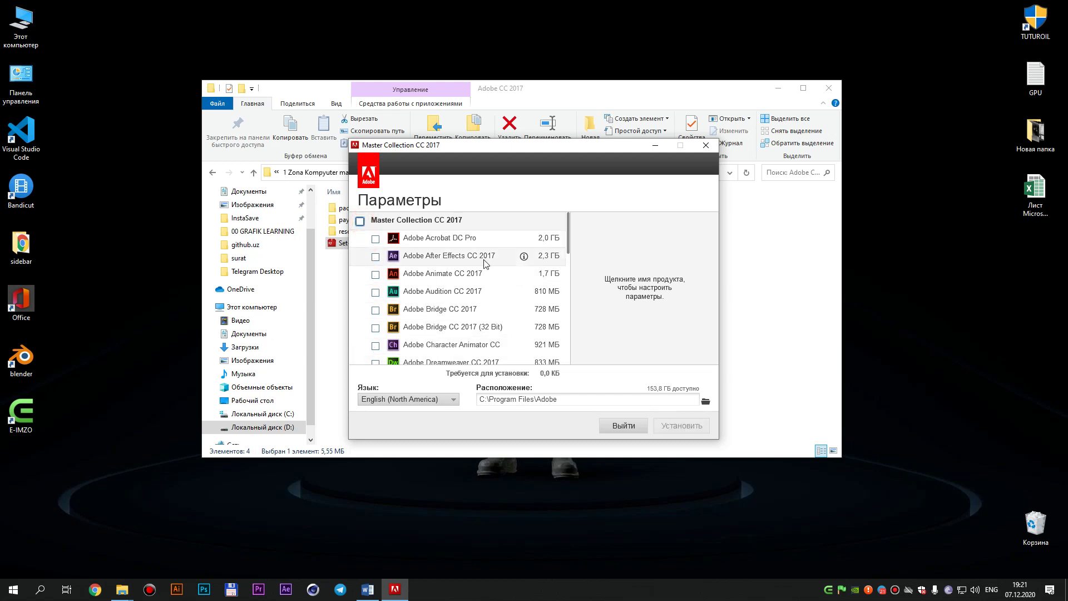
click(376, 256)
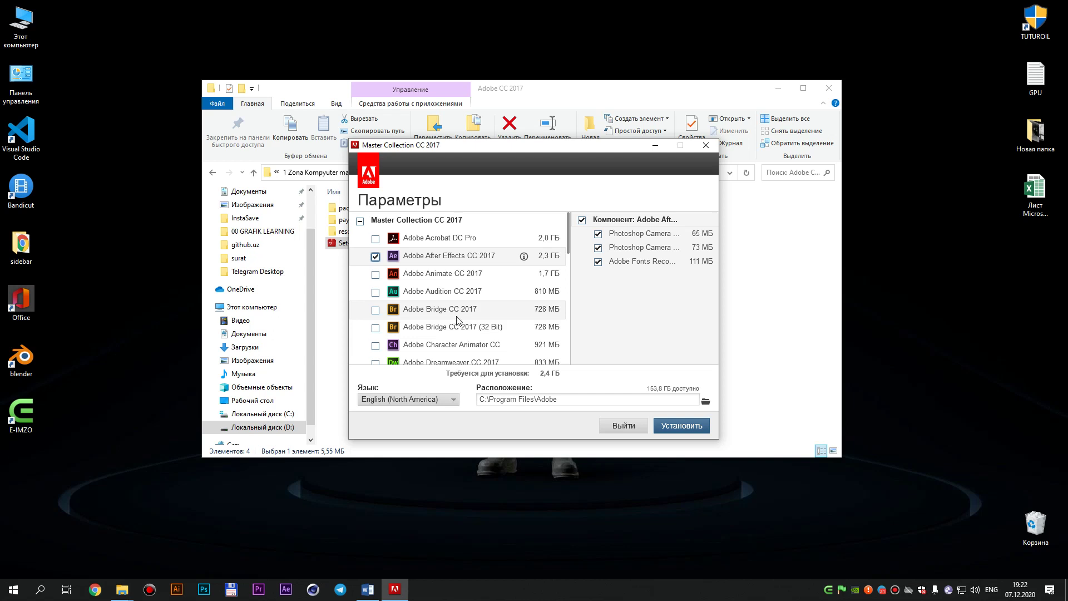
click(33, 31)
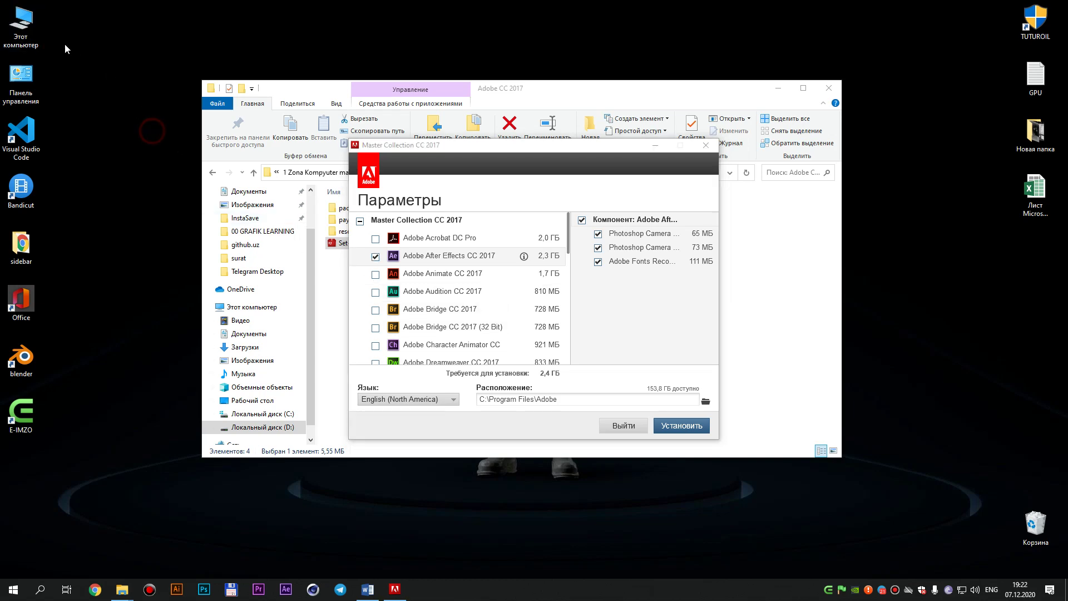
Open This PC's System page (Windows 10 Pro, 8,00 GB RAM, 64-bit) and reposition it.
right_click(33, 30)
click(76, 152)
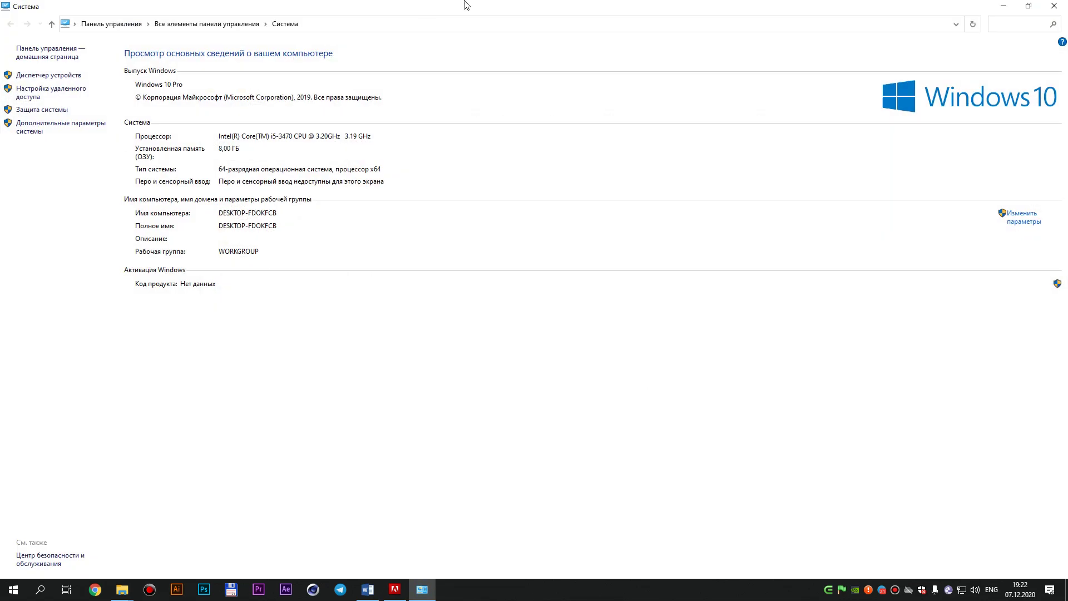
drag(467, 10, 482, 56)
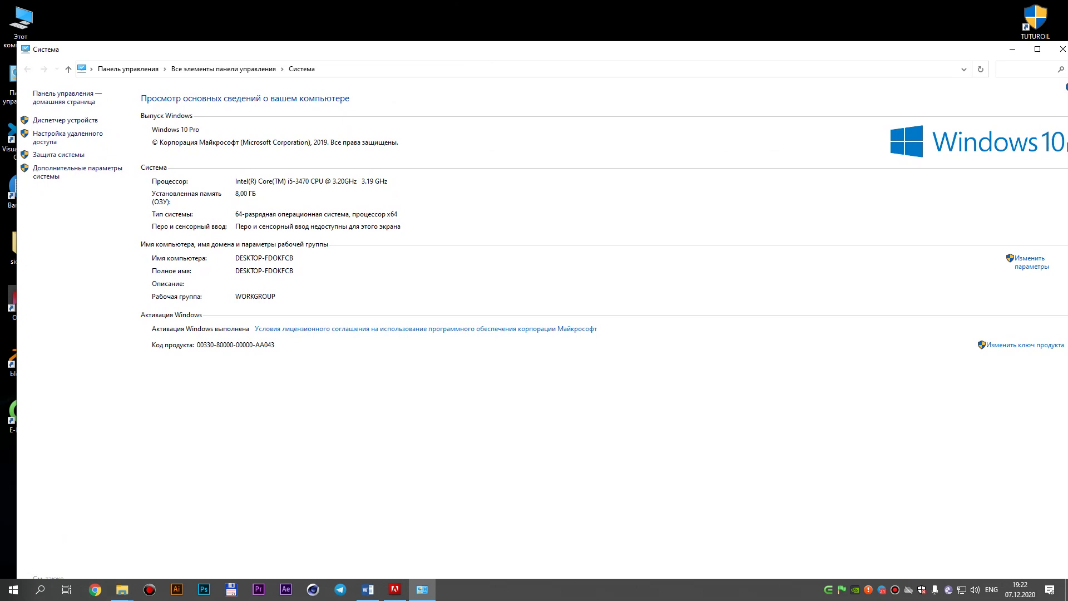
drag(900, 51, 846, 50)
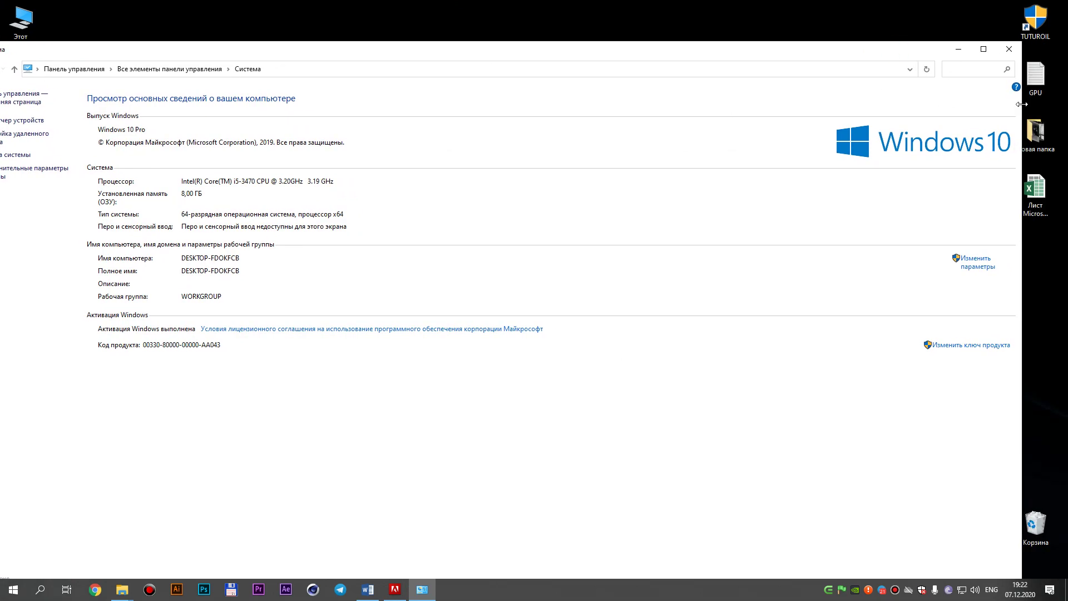
drag(1021, 104, 635, 104)
mouse_move(411, 49)
mouse_down()
mouse_move(625, 19)
mouse_move(626, 94)
mouse_up()
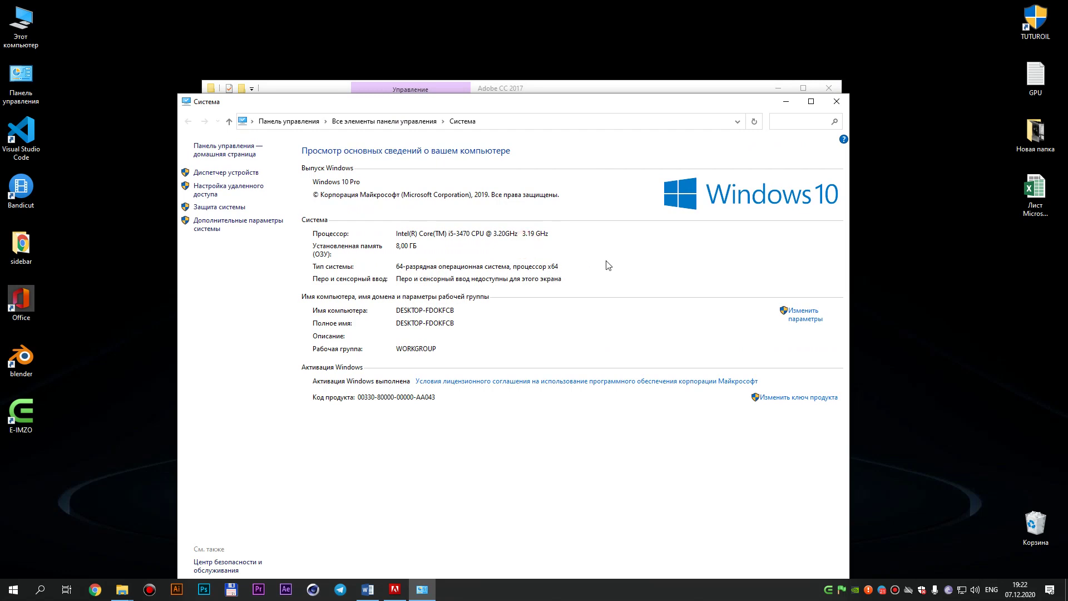
mouse_move(572, 102)
mouse_down()
mouse_move(633, 345)
mouse_move(547, 154)
mouse_up()
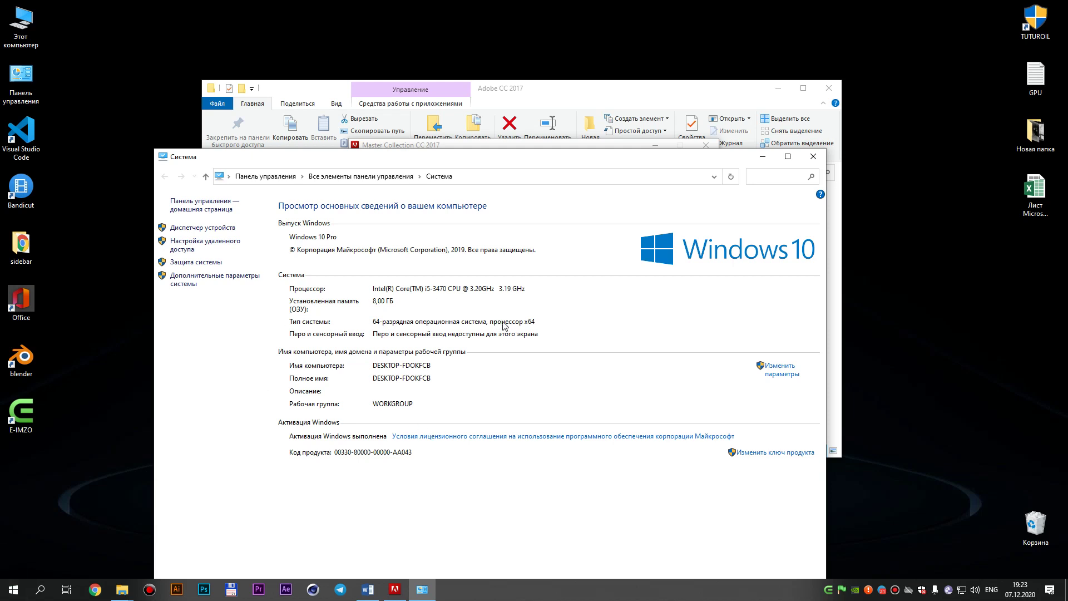
drag(513, 163, 590, 91)
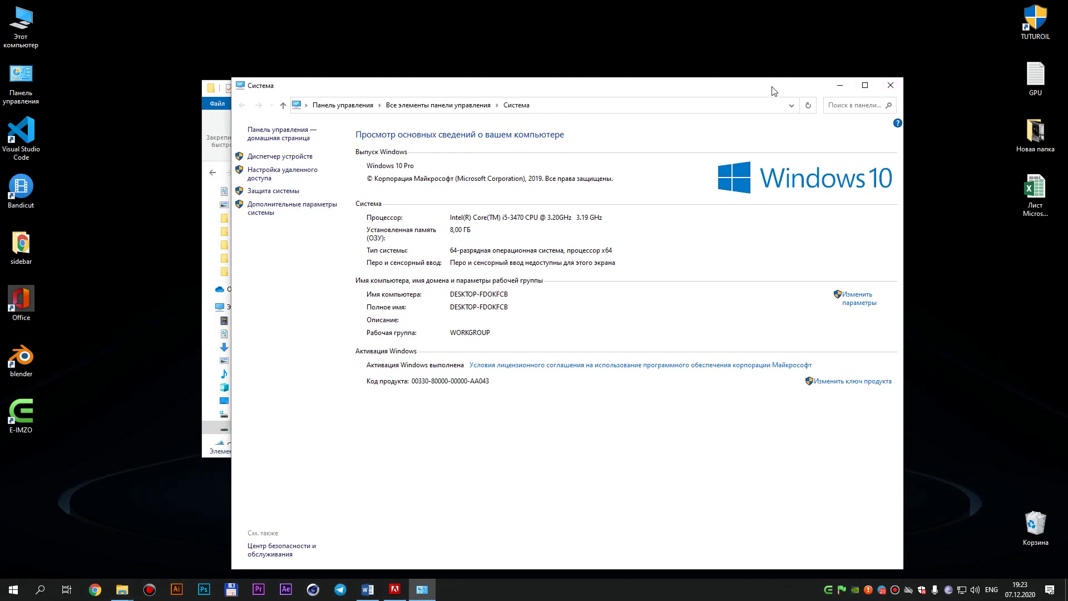
drag(763, 89, 677, 65)
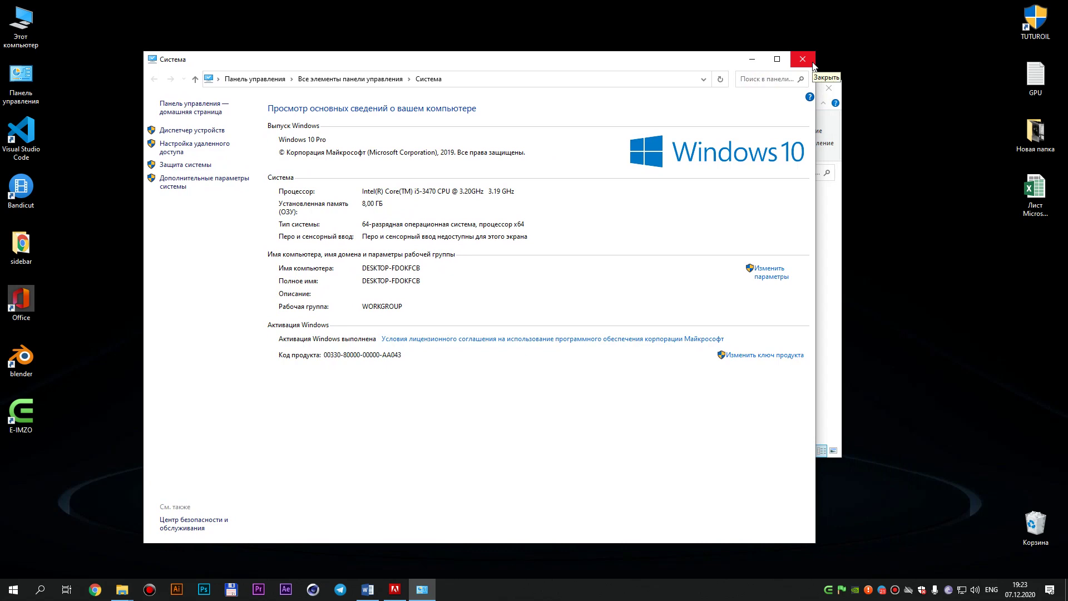
click(813, 65)
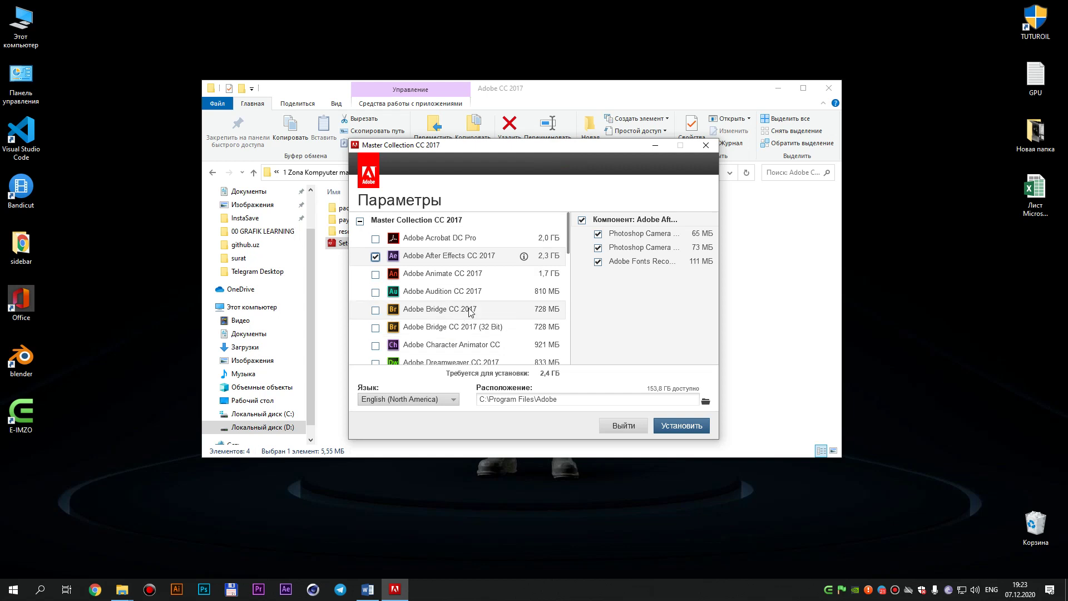
scroll(468, 310, down, 1)
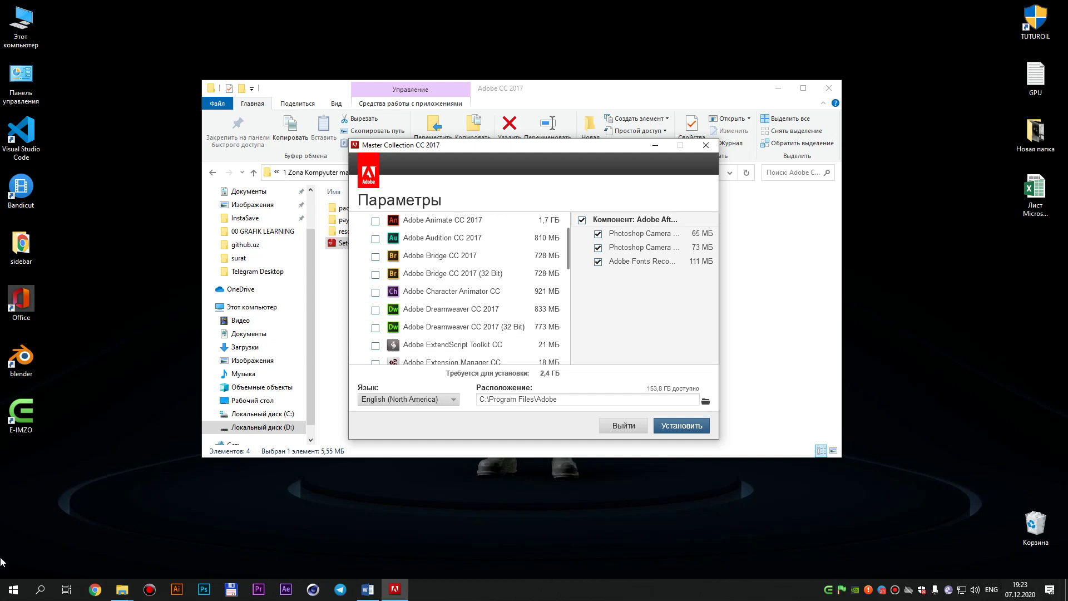
click(455, 346)
scroll(517, 350, down, 1)
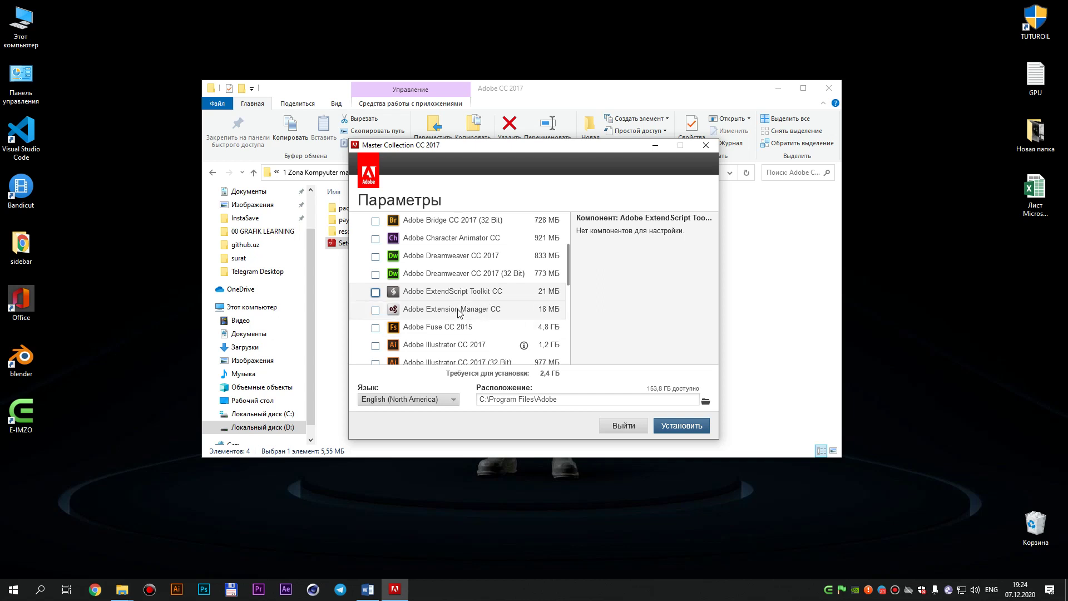
Browse the component details and tick Adobe Media Encoder CC 2017.
click(474, 330)
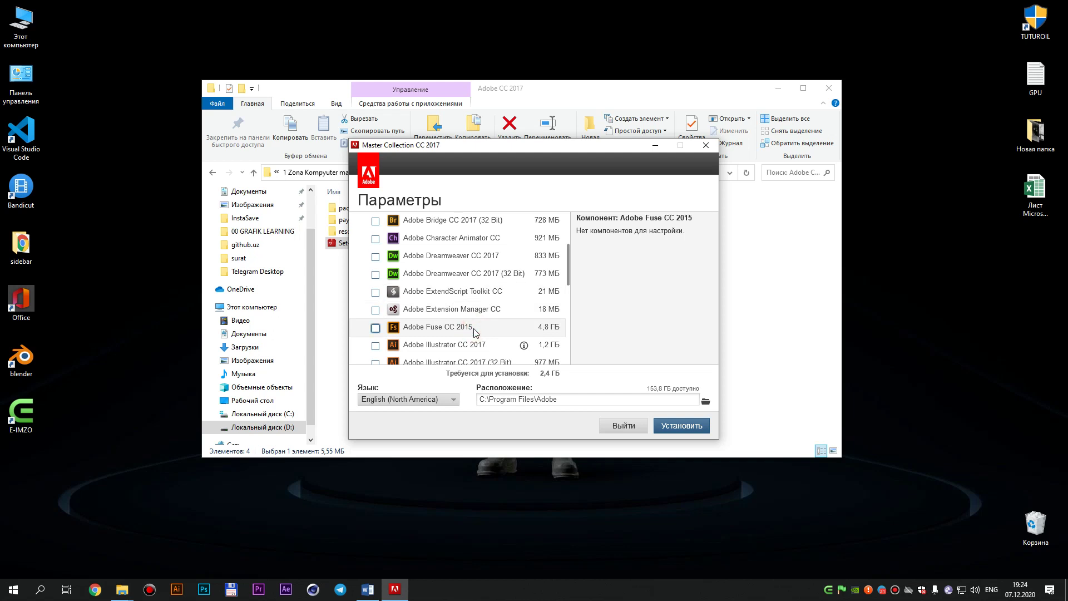
scroll(473, 329, down, 1)
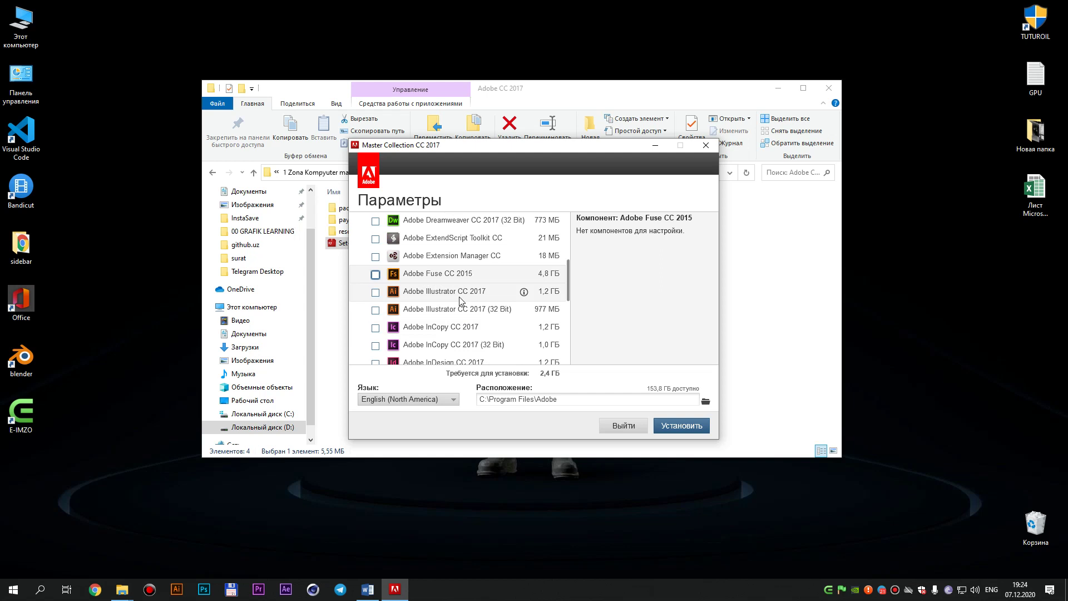
click(441, 328)
scroll(440, 331, down, 1)
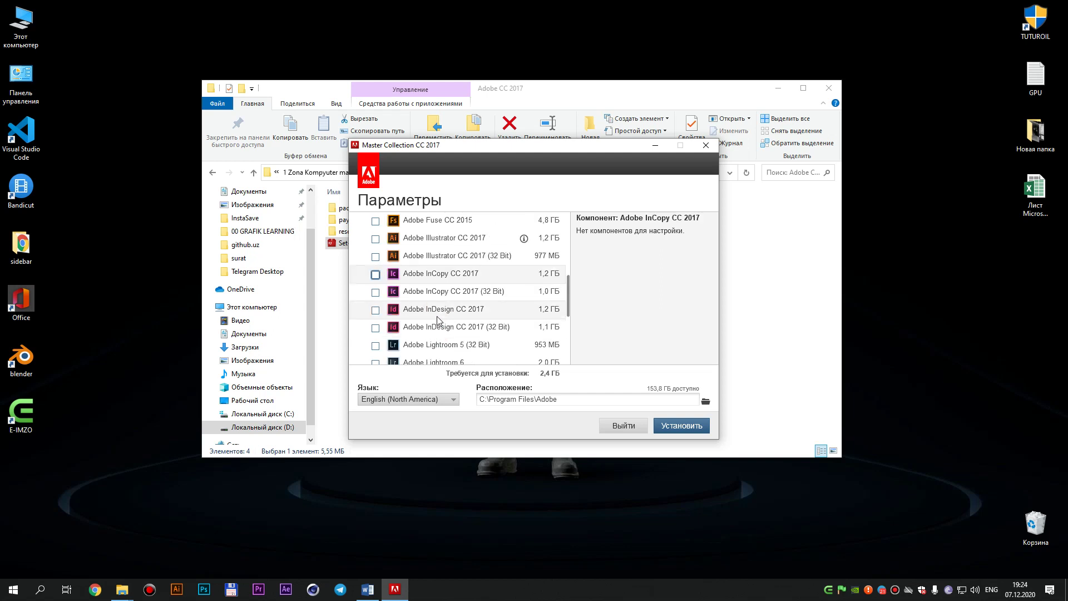
click(451, 350)
scroll(450, 351, down, 2)
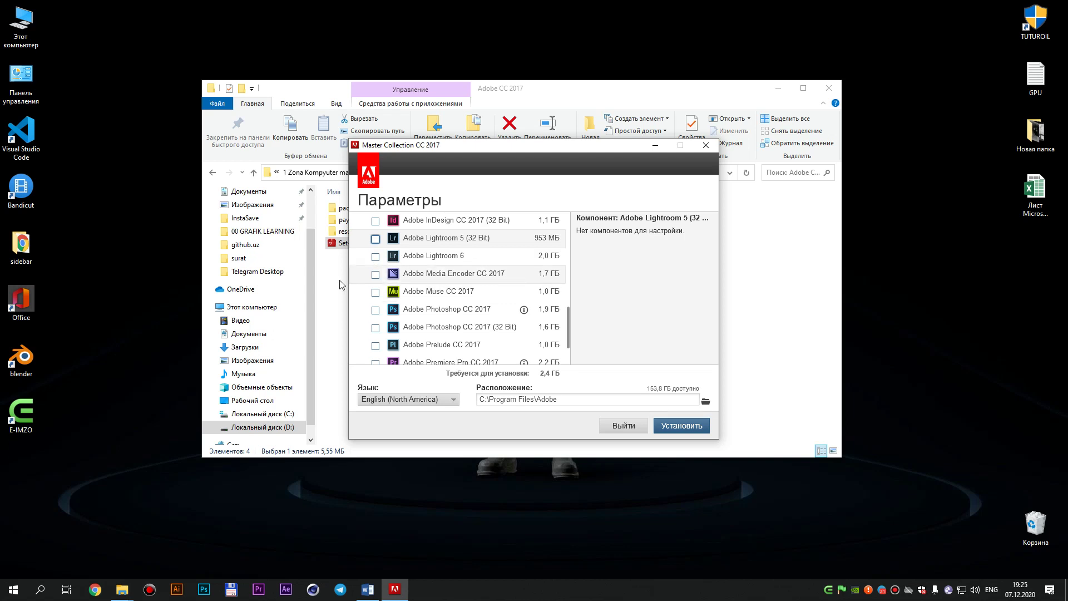
click(376, 274)
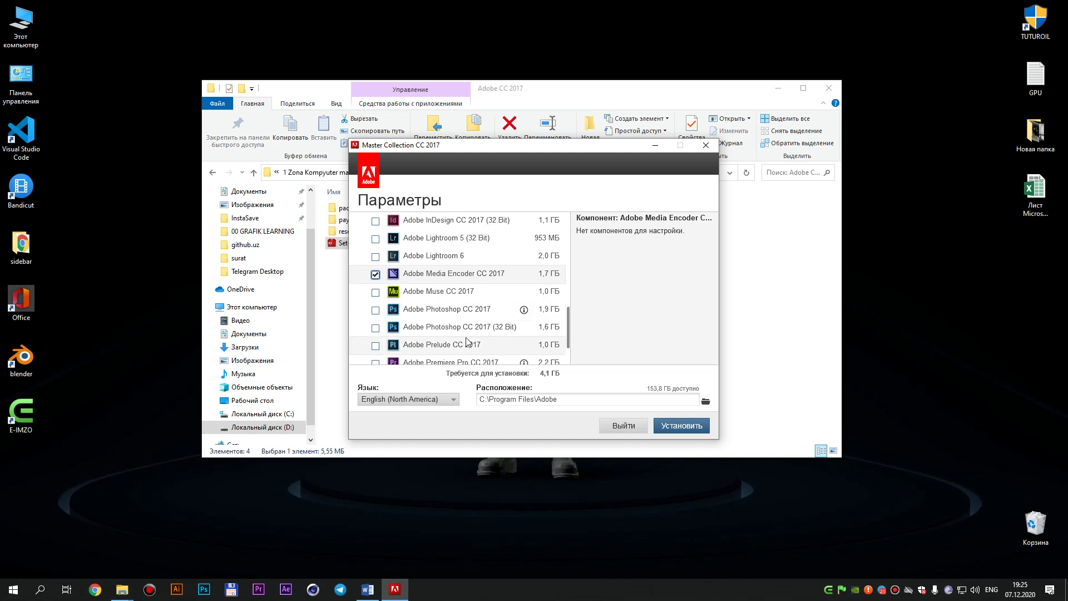
Tick Adobe Premiere Pro CC 2017, bringing the required space to 4,1 GB.
scroll(456, 334, down, 1)
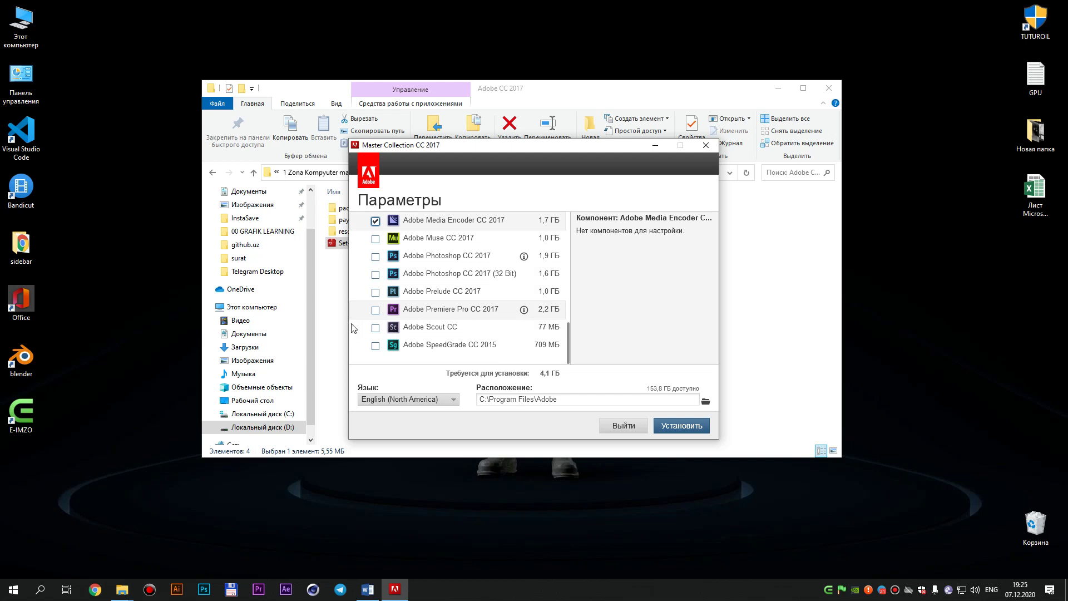
click(377, 313)
click(377, 311)
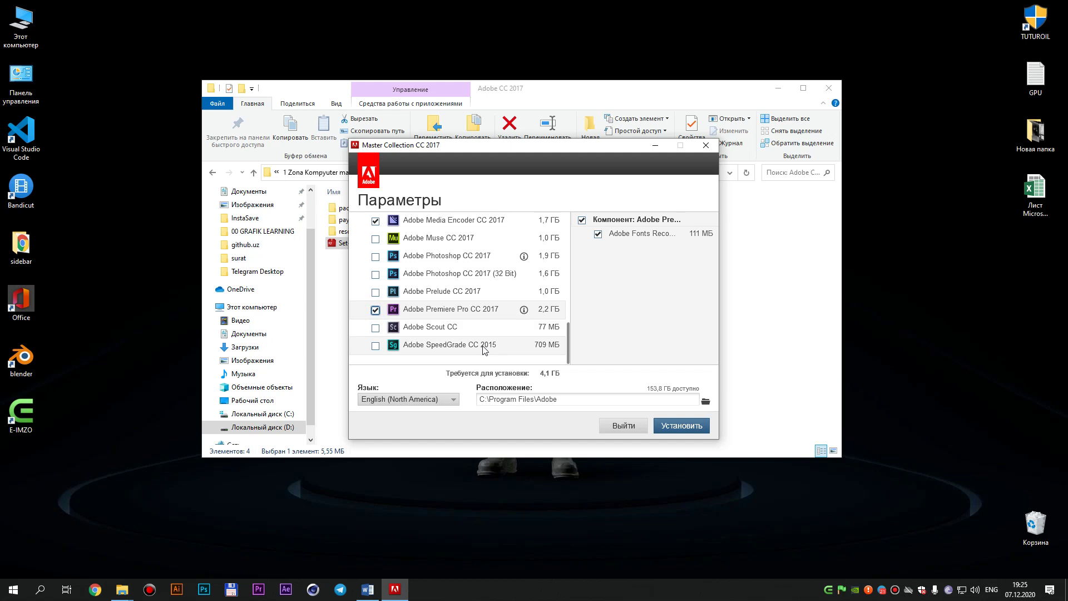
scroll(432, 333, up, 5)
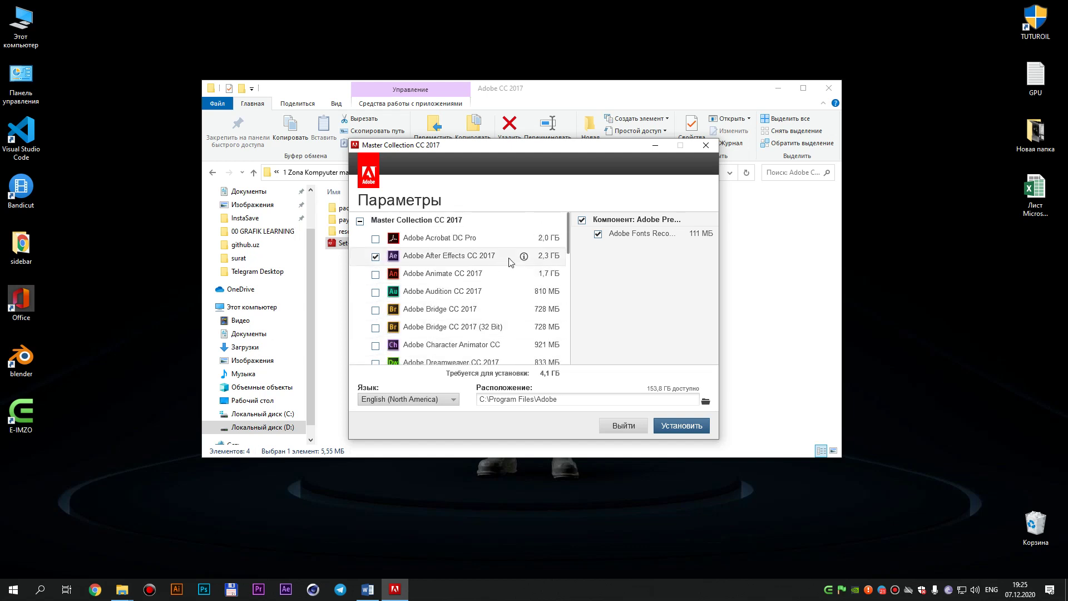
scroll(495, 291, down, 2)
scroll(438, 310, down, 3)
scroll(418, 328, down, 2)
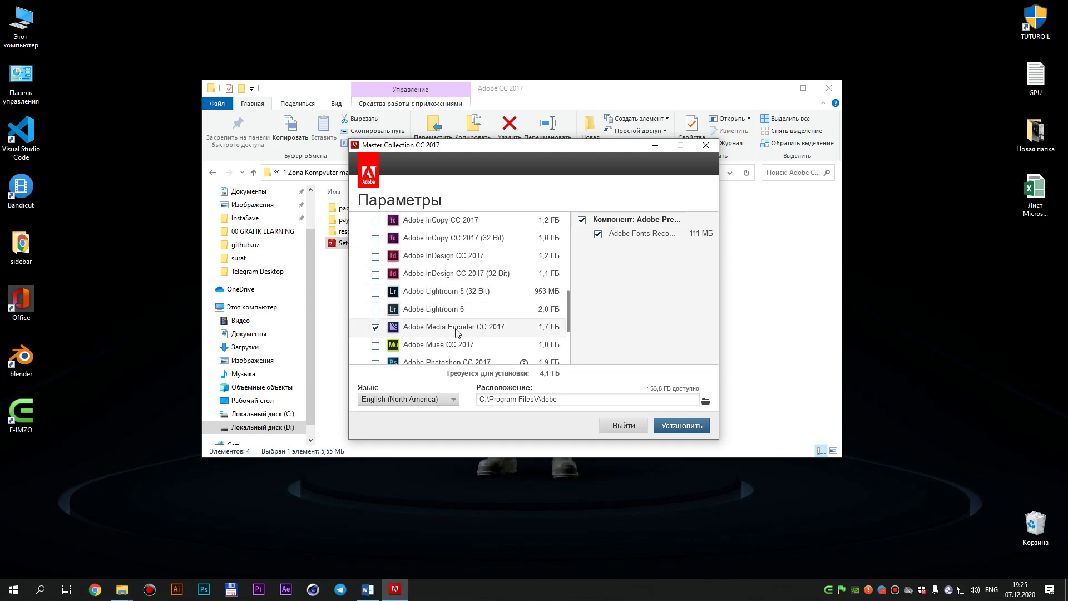
scroll(456, 329, down, 2)
Rearrange the installer and setup folder windows, bringing the installer to the front.
mouse_move(523, 313)
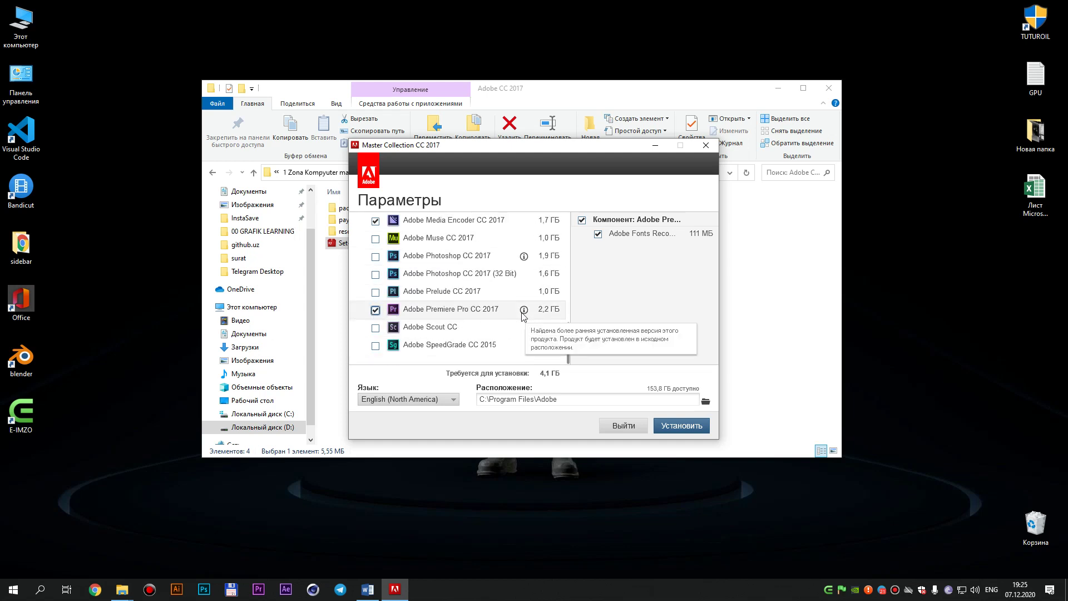
drag(593, 150, 799, 218)
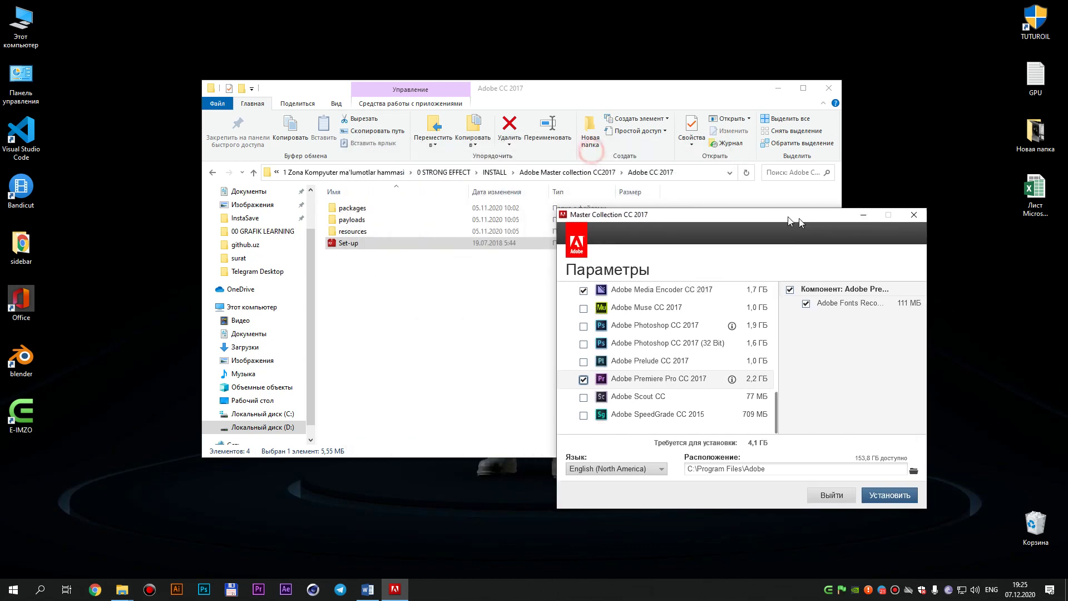
drag(423, 356, 399, 202)
drag(638, 100, 489, 89)
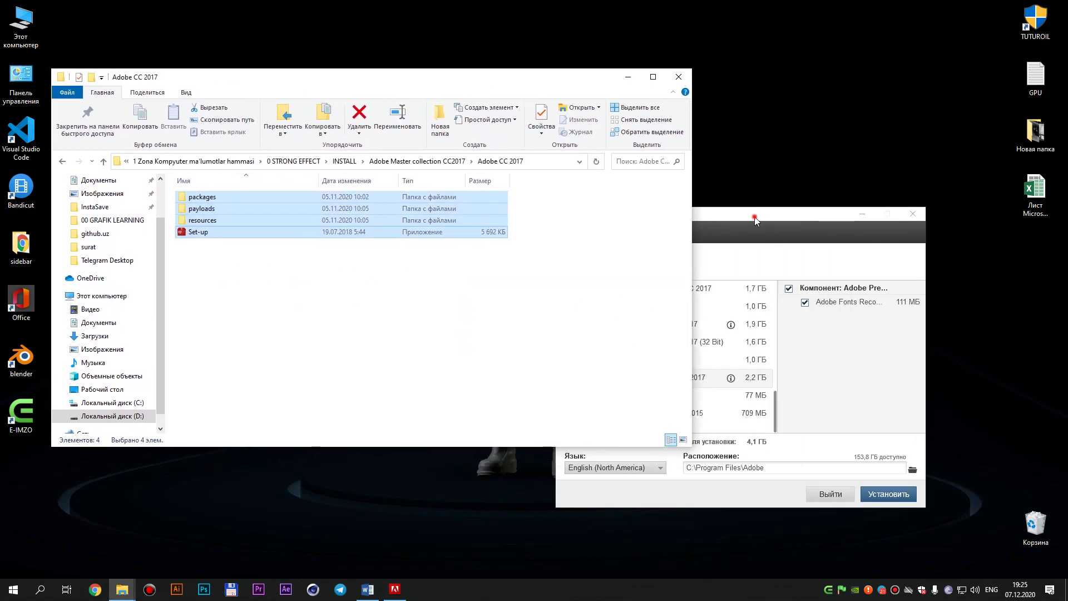
drag(755, 219, 634, 198)
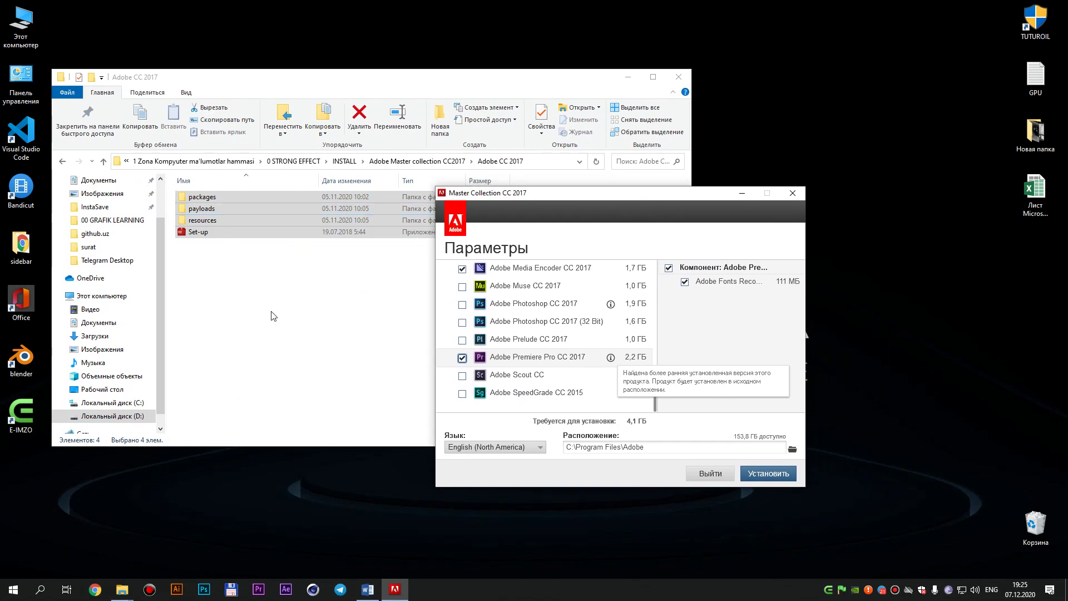
drag(293, 329, 191, 176)
click(703, 195)
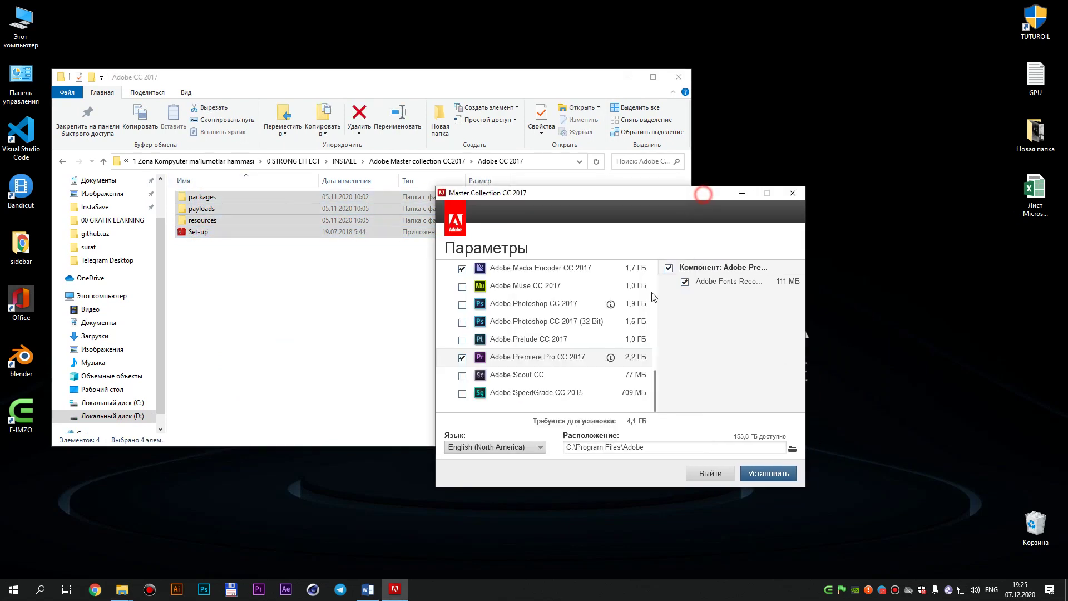
Keep English (North America) as the language and check the C:\Program Files\Adobe location.
click(518, 448)
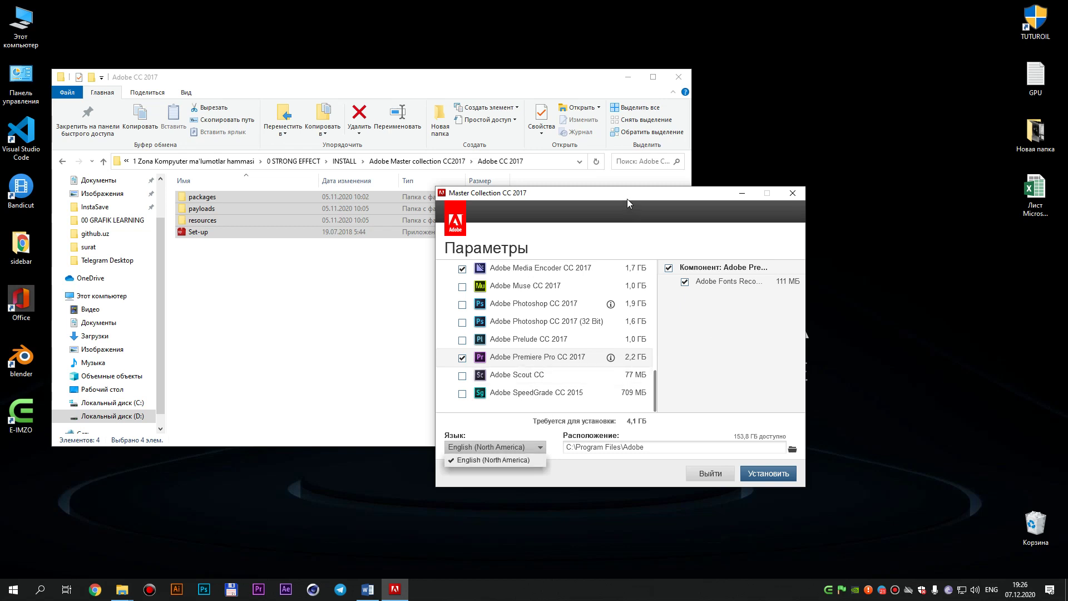
drag(625, 194, 530, 227)
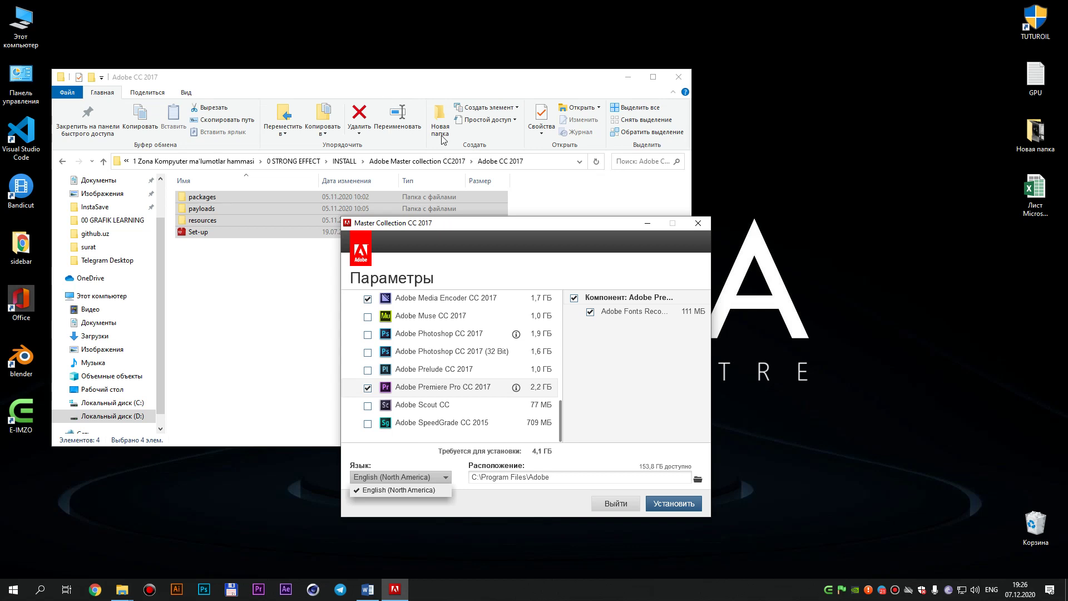
drag(460, 229, 480, 189)
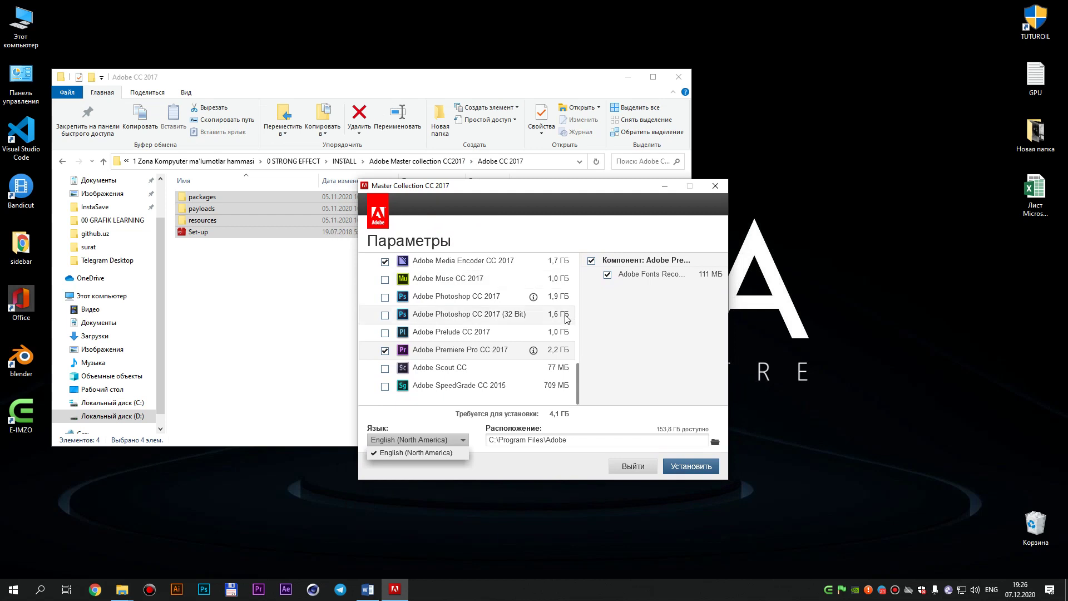
click(596, 348)
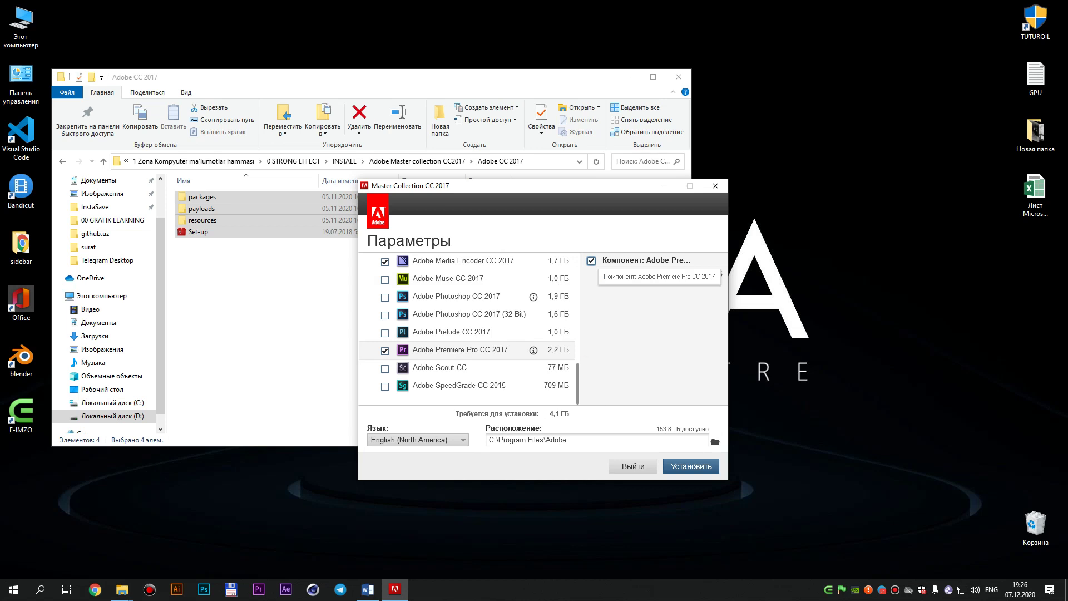
click(601, 439)
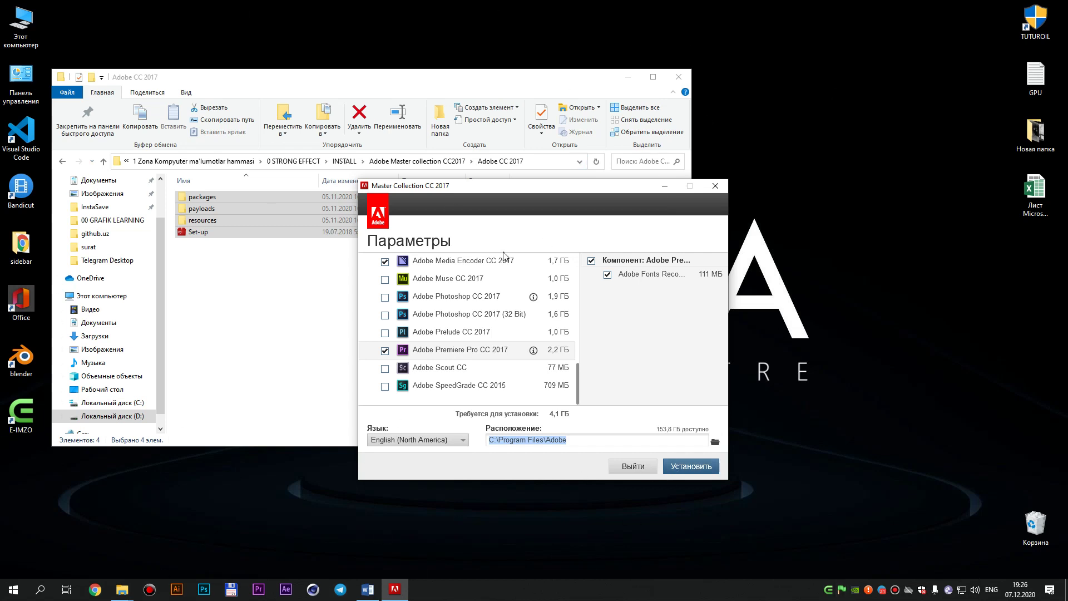
drag(532, 190, 697, 204)
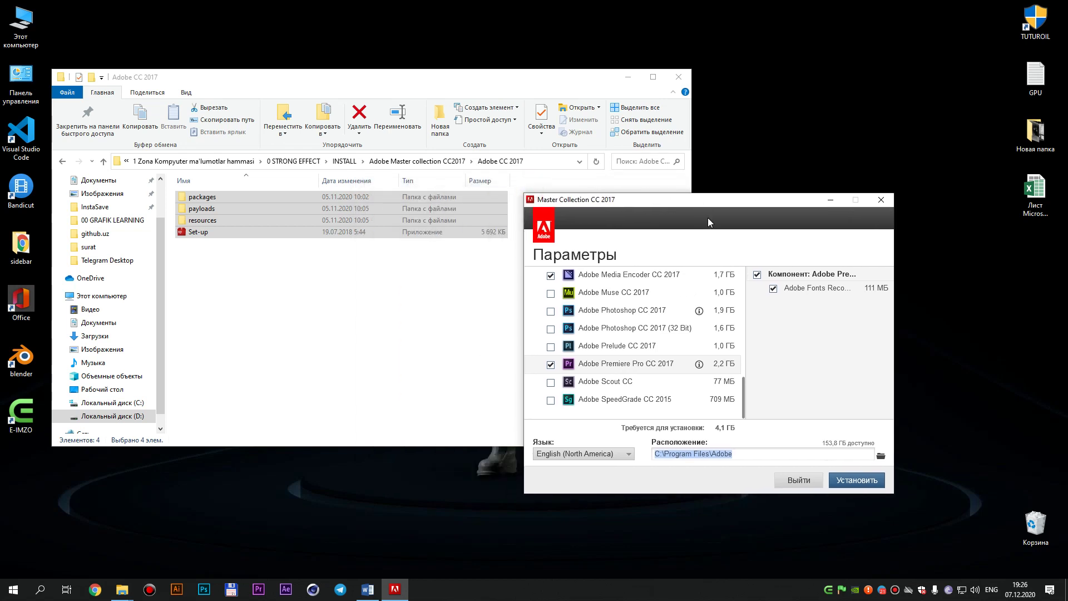
drag(785, 203, 759, 209)
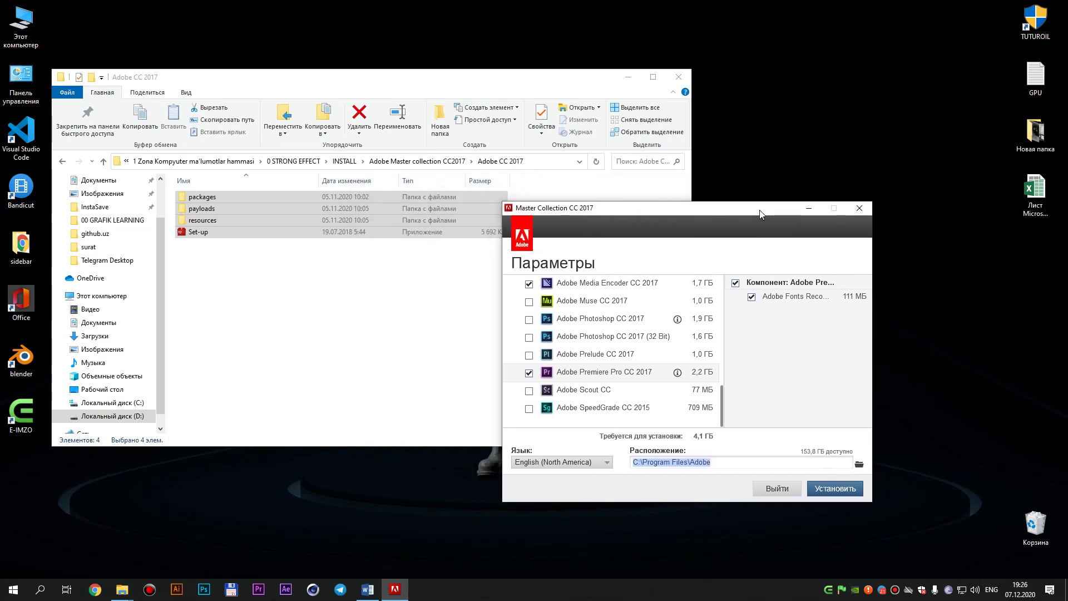
Quit the installer and return to the Adobe Master collection CC2017 folder.
click(859, 208)
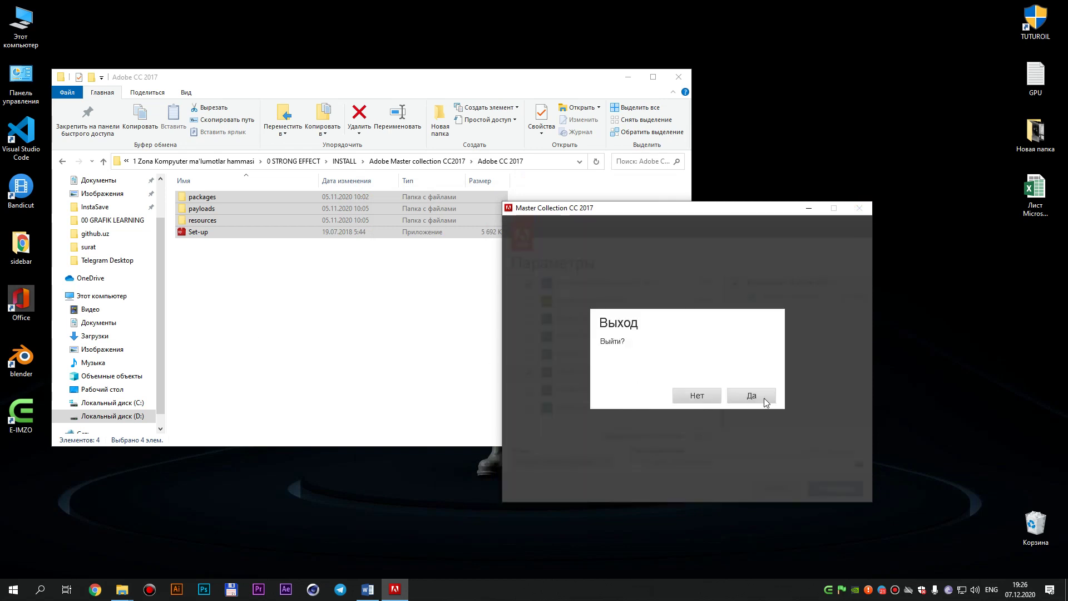
click(766, 402)
click(407, 349)
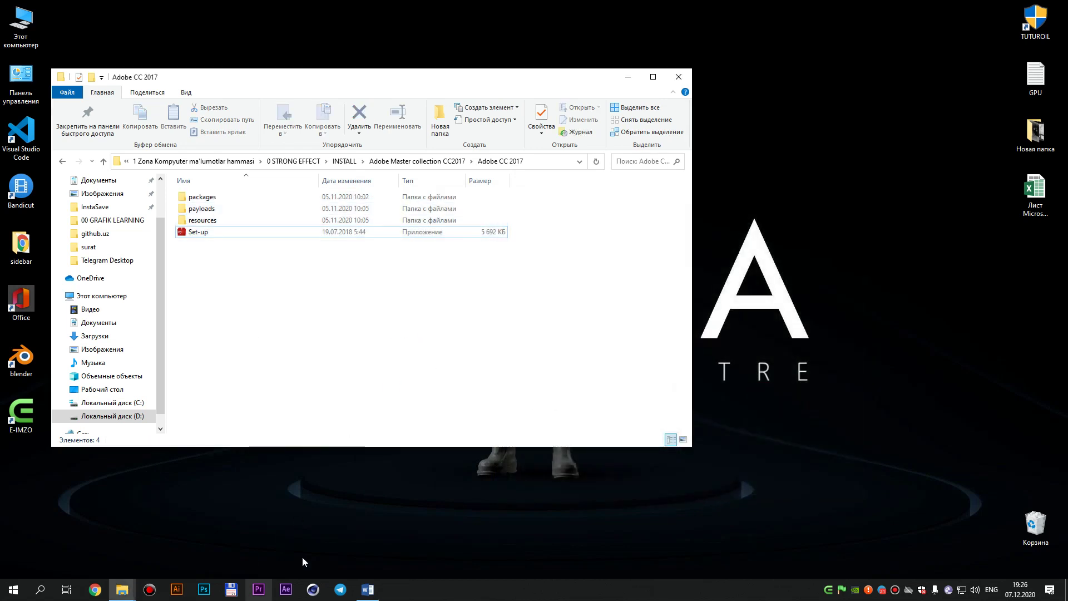
click(454, 329)
key(BackSpace)
key(Down)
key(Down)
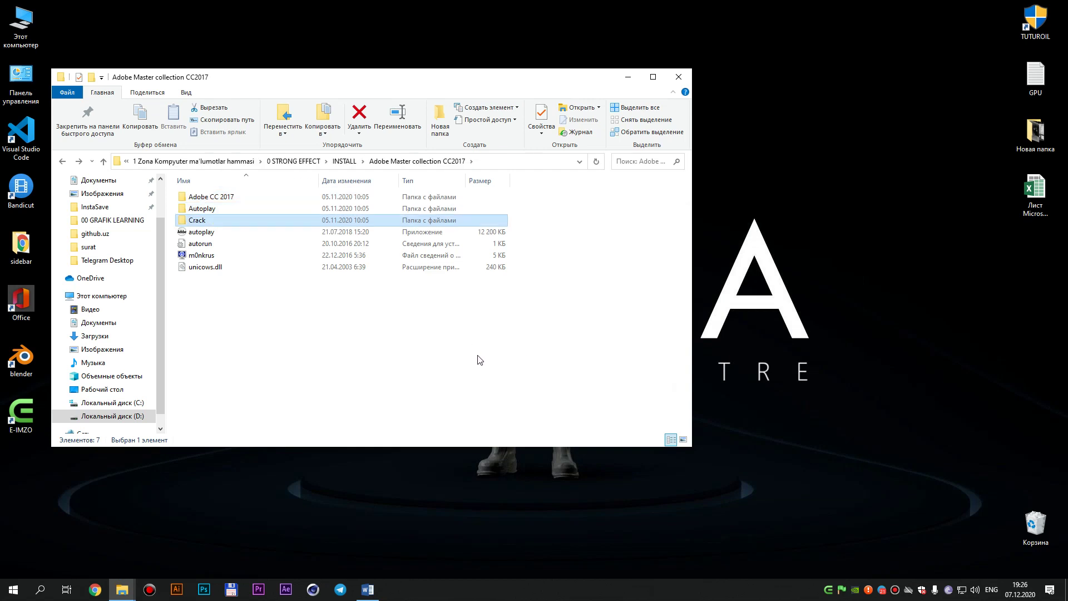
Open Crack > Patch and select the adobe.snr.patch.v2.0-painter archive.
click(356, 349)
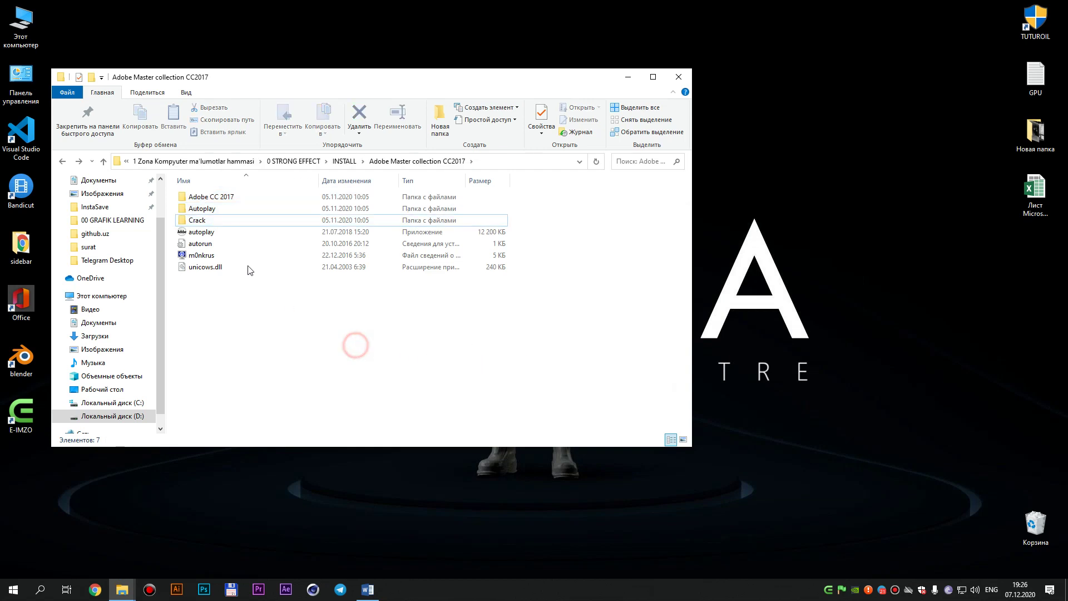
double_click(232, 221)
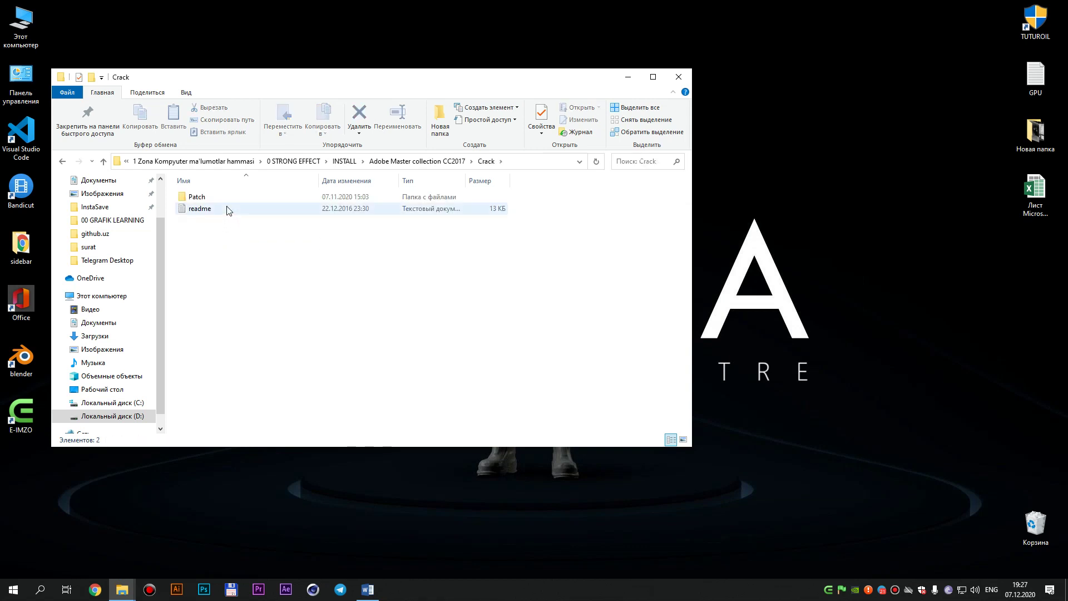
click(198, 201)
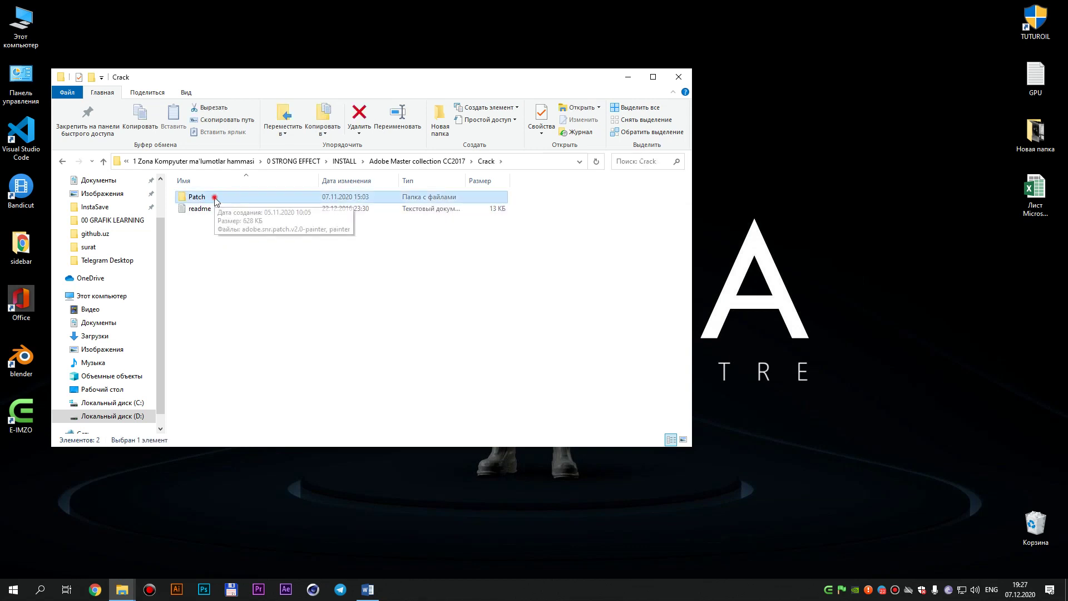
double_click(216, 202)
click(251, 198)
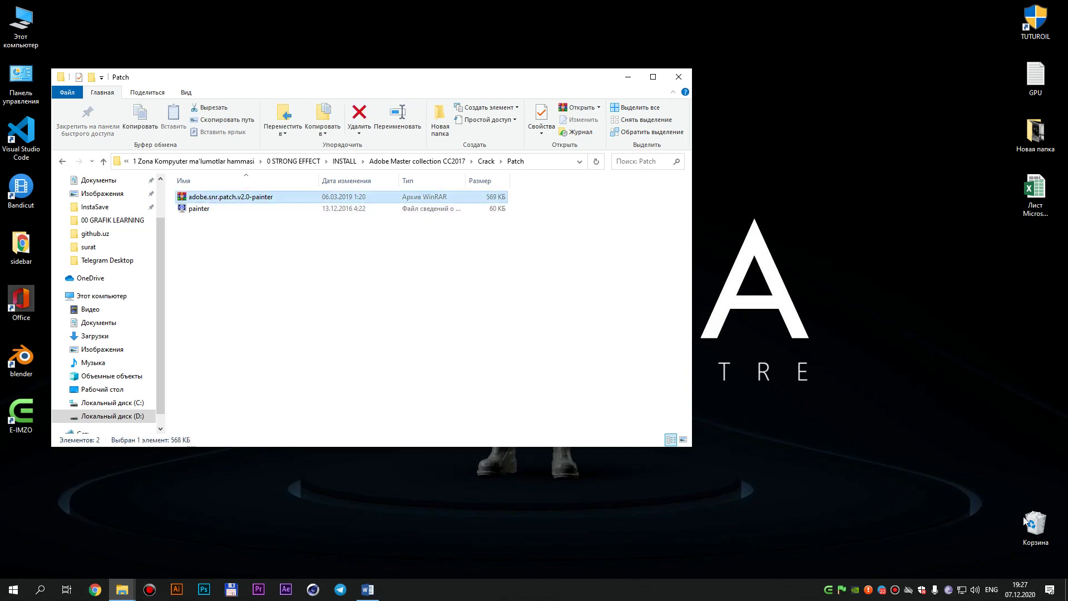
click(922, 589)
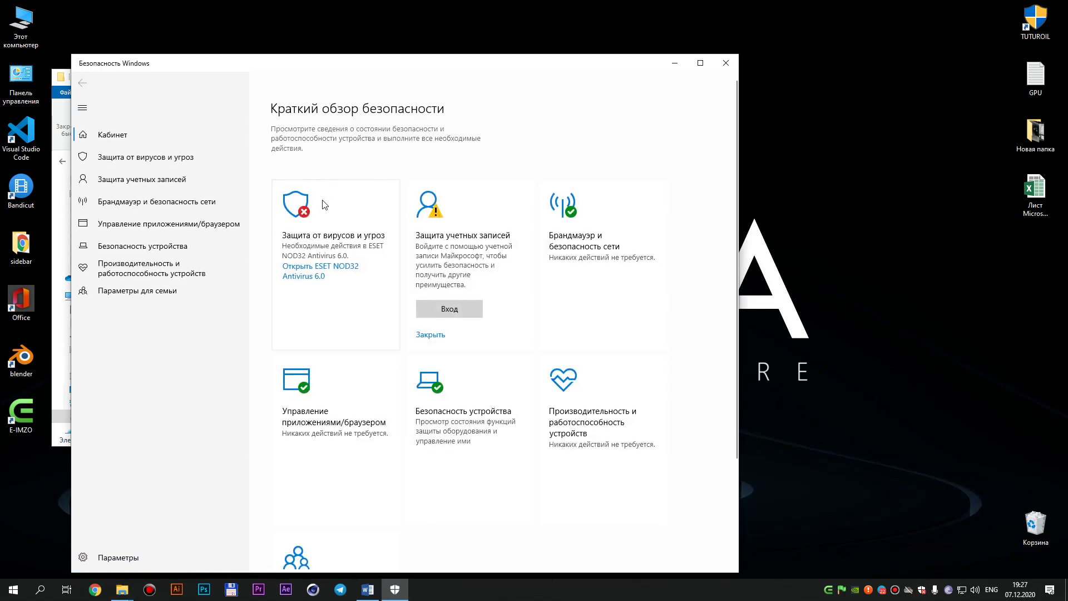
click(721, 71)
click(330, 253)
Extract the archive to its own adobe.snr.patch.v2.0-painter folder.
click(240, 197)
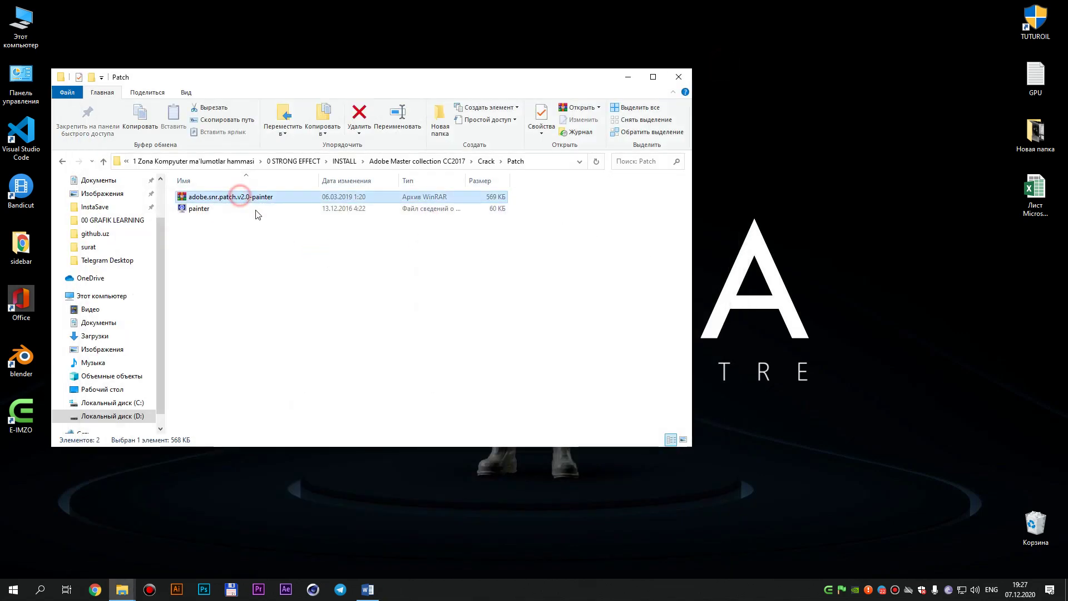
right_click(250, 201)
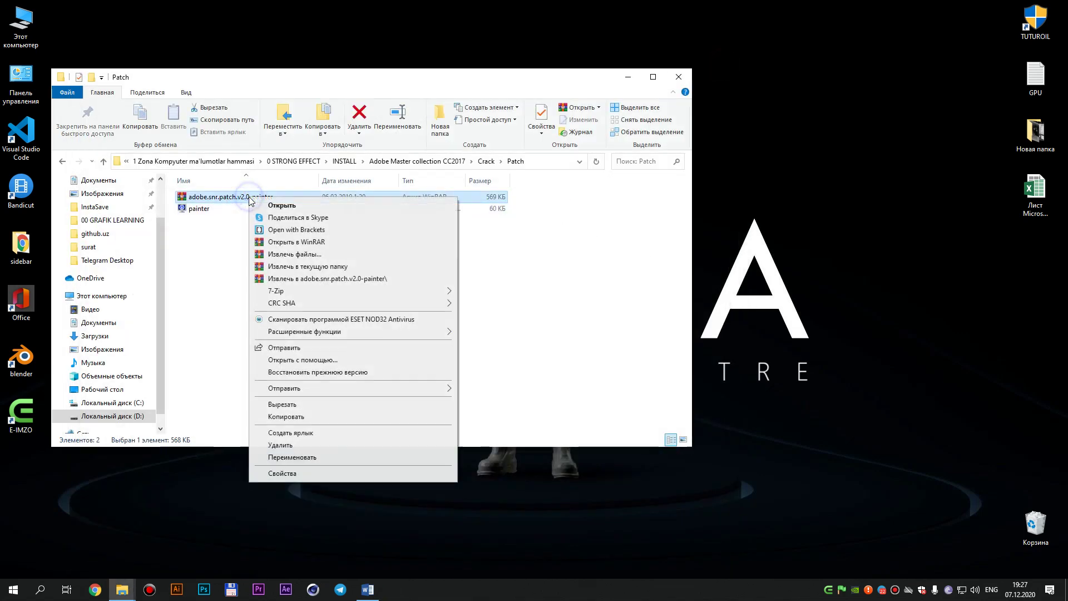
click(219, 264)
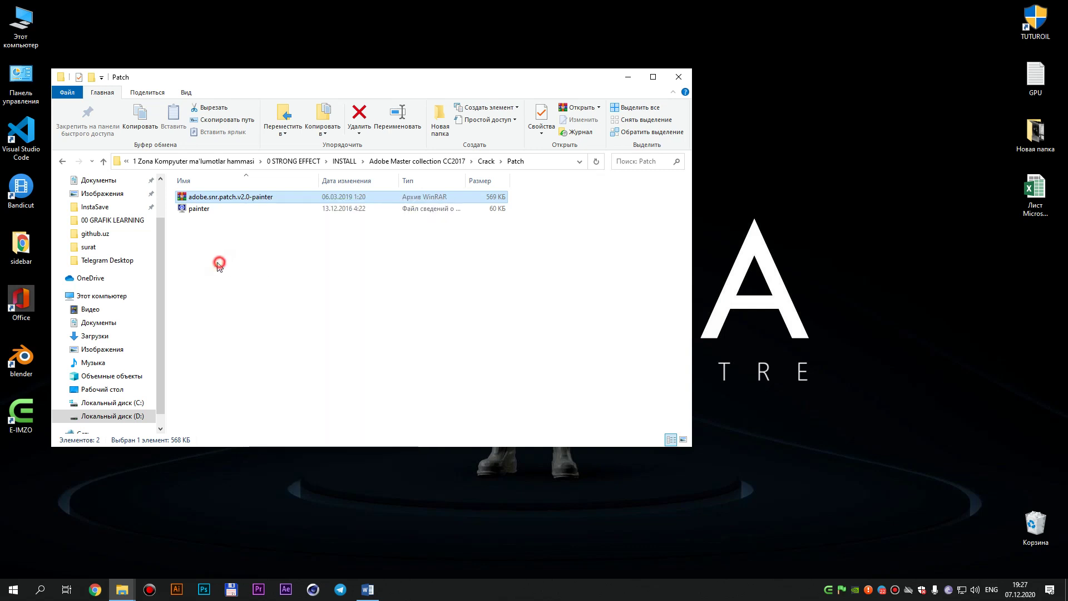
right_click(221, 200)
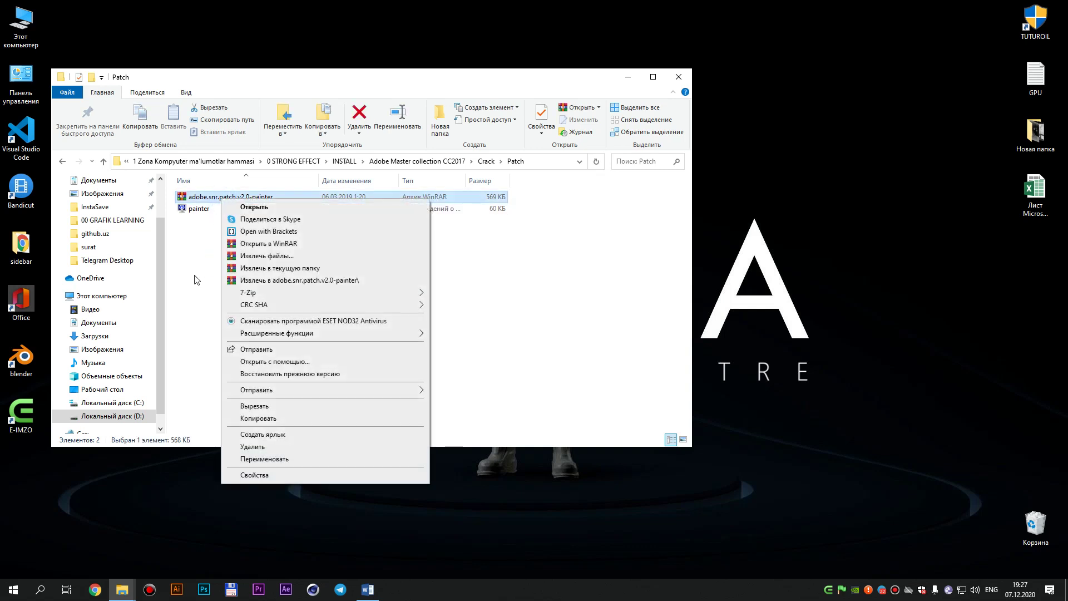
click(195, 279)
click(237, 201)
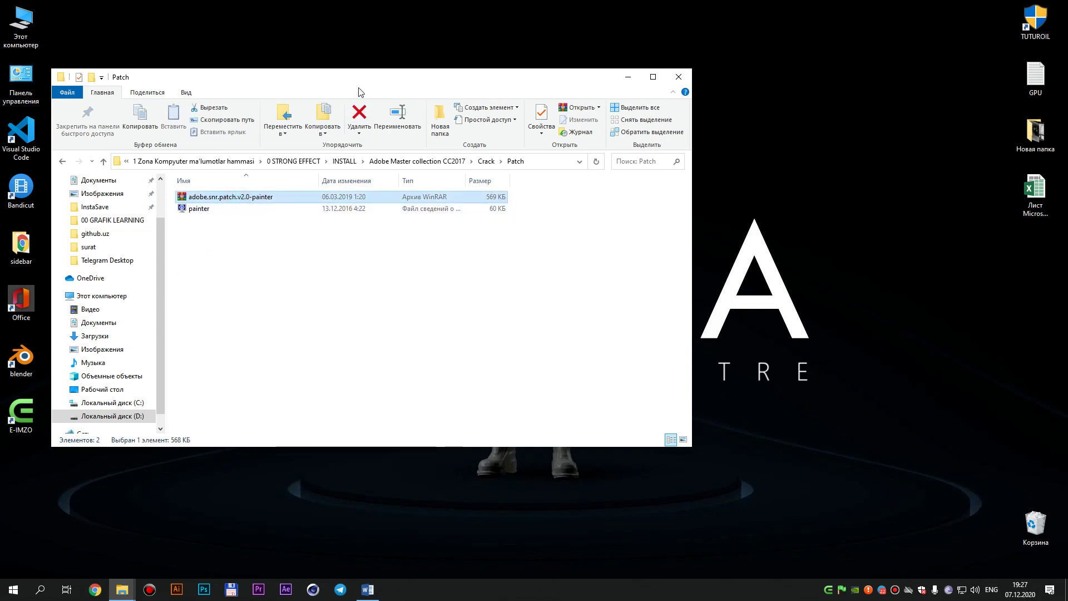
drag(363, 85, 467, 85)
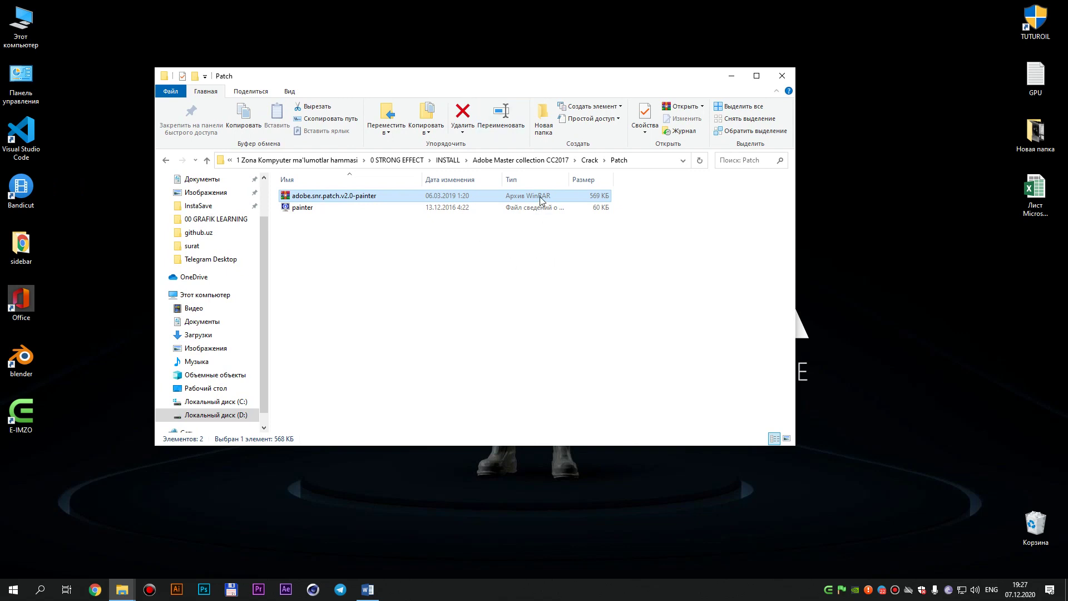
right_click(335, 199)
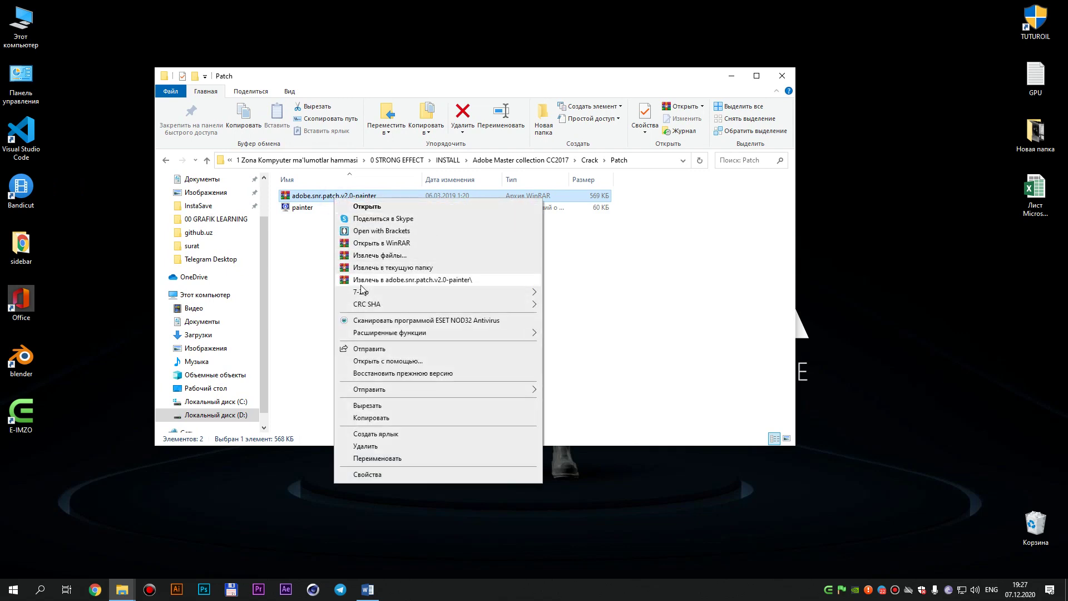
click(467, 281)
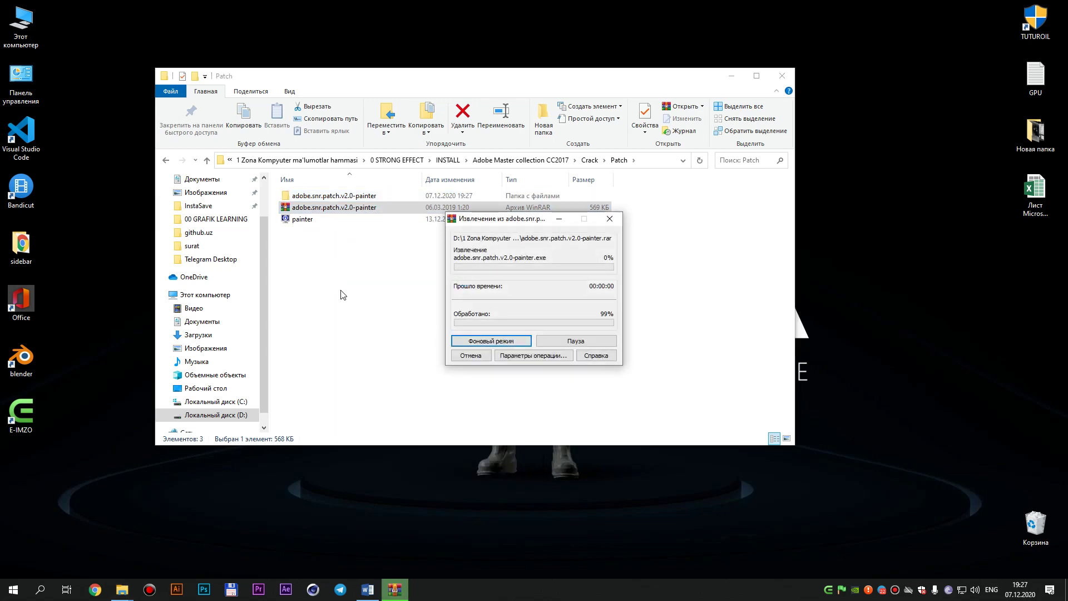
Open the patch archive in WinRAR, then close WinRAR.
click(341, 290)
click(330, 211)
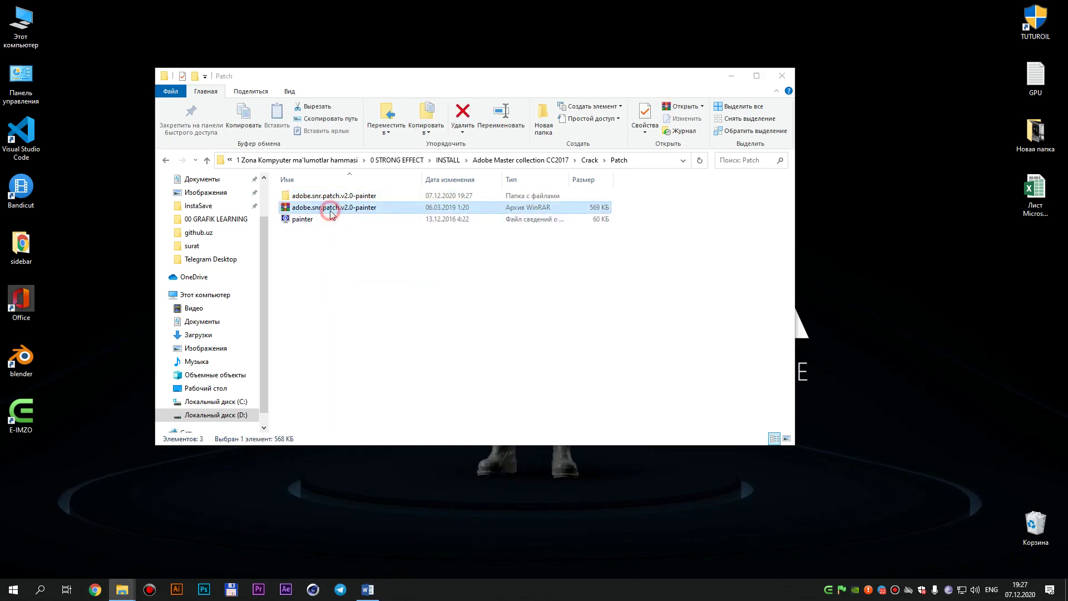
double_click(330, 212)
drag(214, 25, 396, 141)
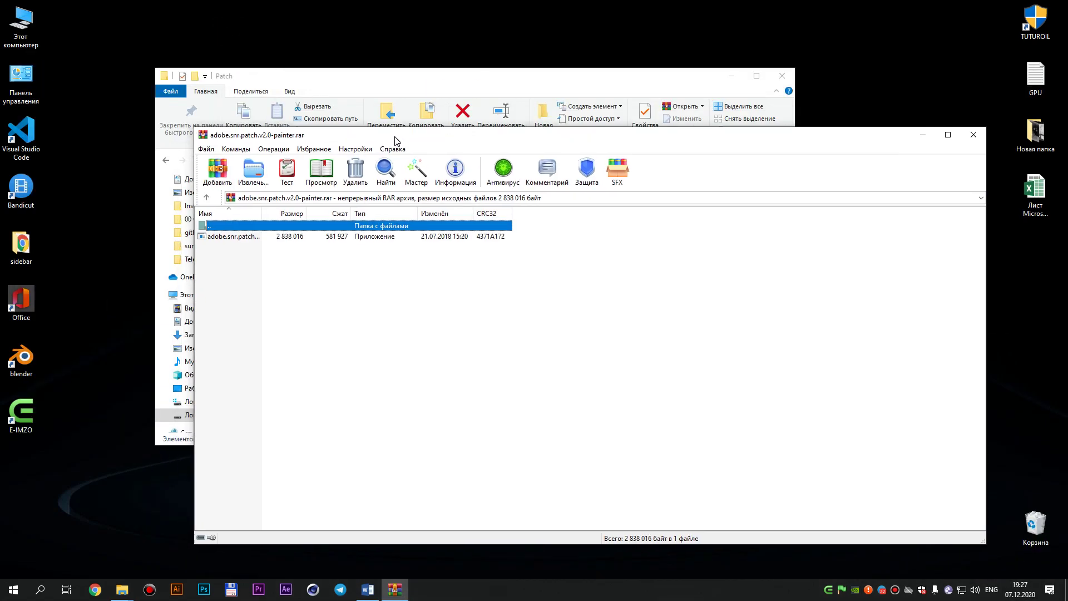
click(978, 134)
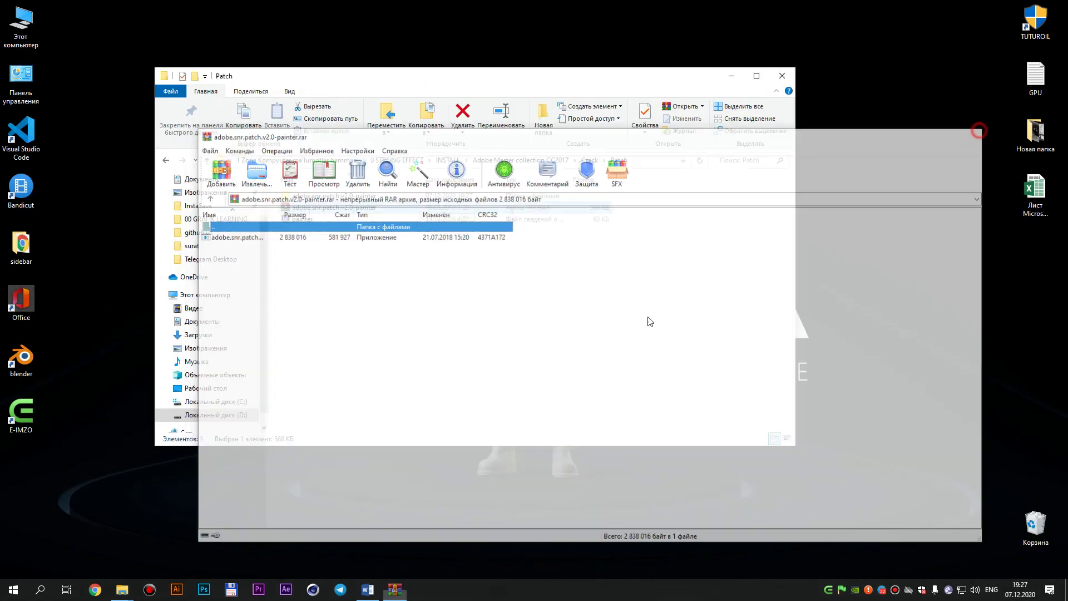
Open the extracted adobe.snr.patch.v2.0-painter folder and select the patch application.
click(420, 339)
double_click(349, 197)
click(367, 271)
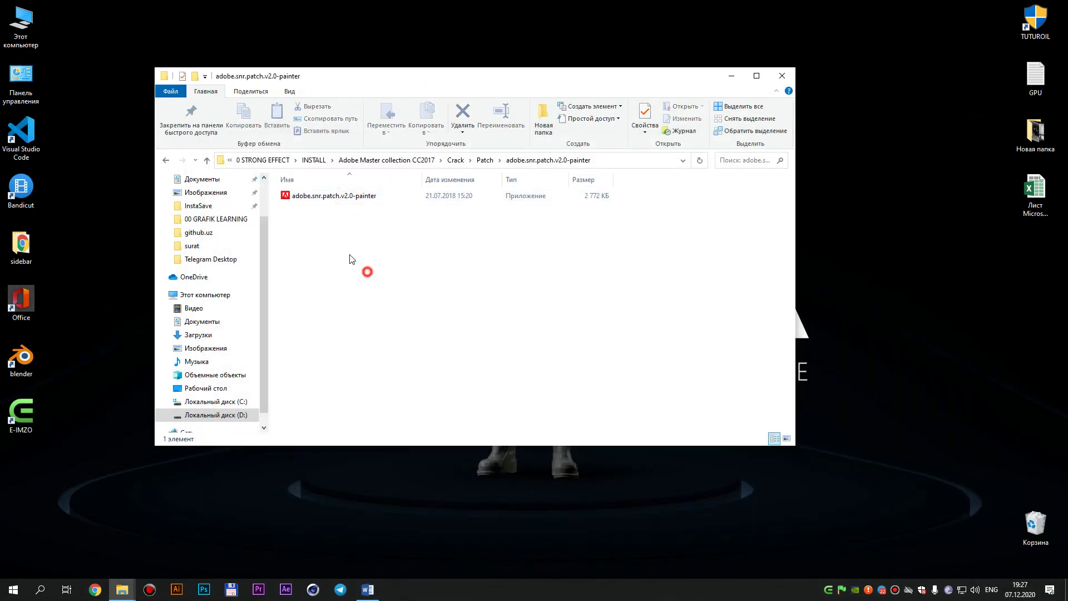
click(298, 193)
drag(433, 289, 300, 197)
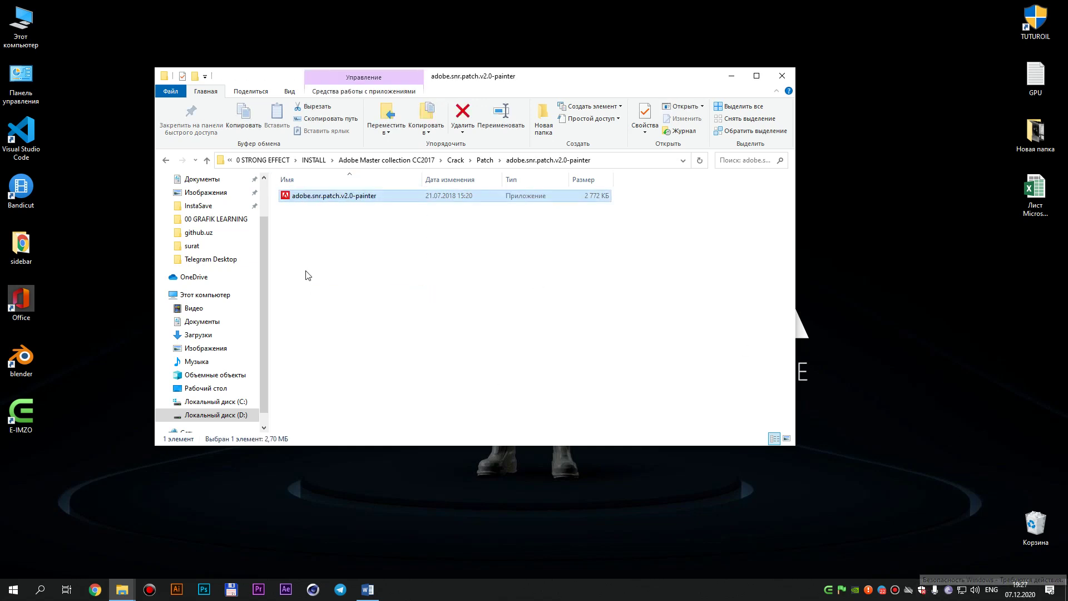
mouse_move(305, 272)
mouse_down()
mouse_move(273, 189)
mouse_move(371, 294)
mouse_move(310, 202)
mouse_move(331, 245)
mouse_up()
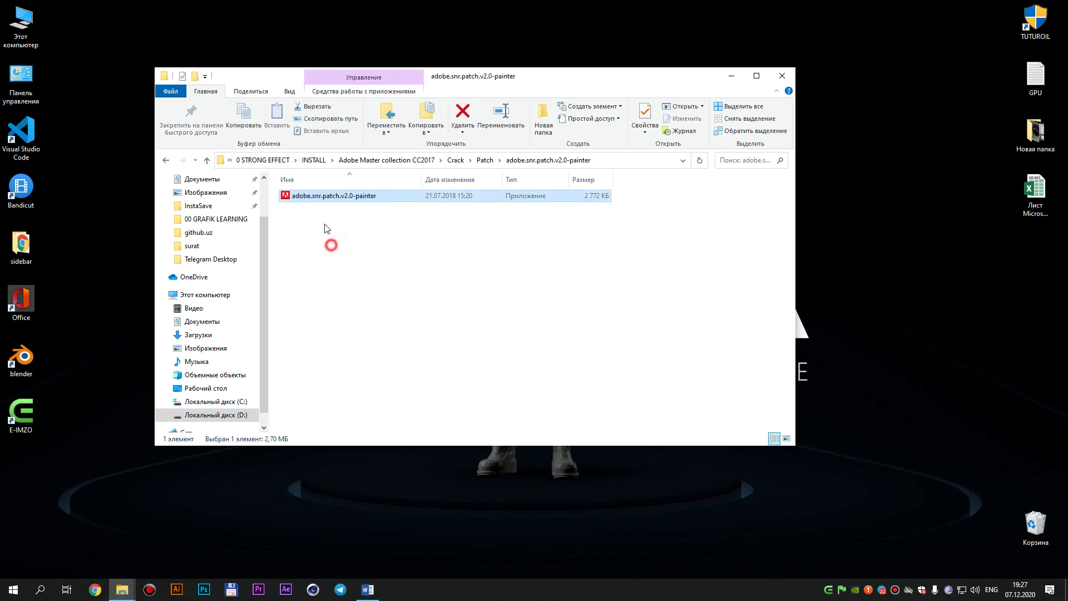
Run the patcher and patch After Effects CC 2017 with Backup and Music off.
double_click(314, 196)
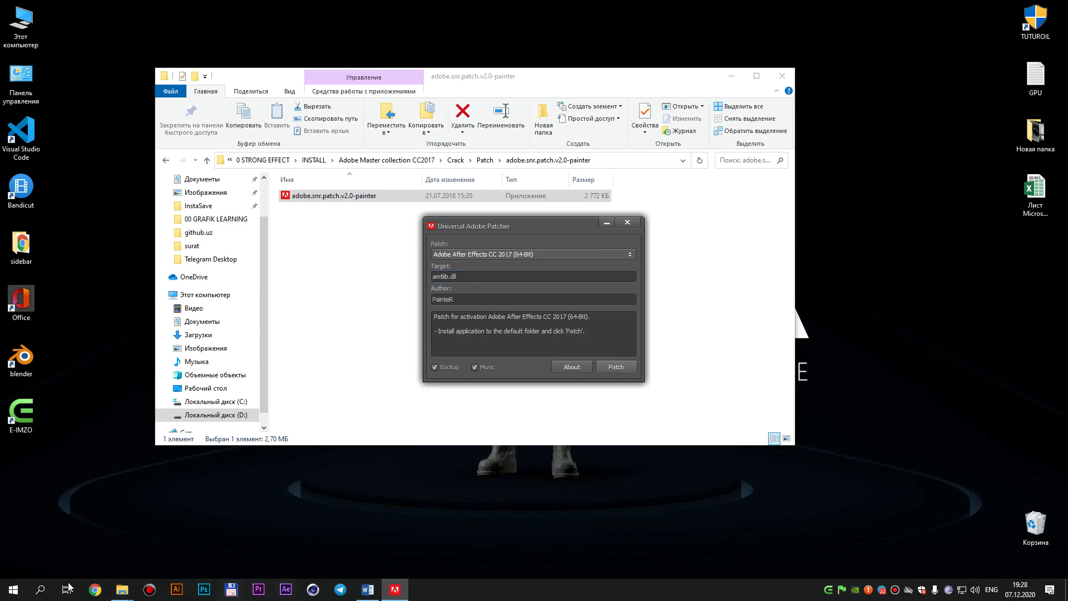
mouse_move(558, 227)
mouse_down()
mouse_move(582, 278)
mouse_move(501, 270)
mouse_up()
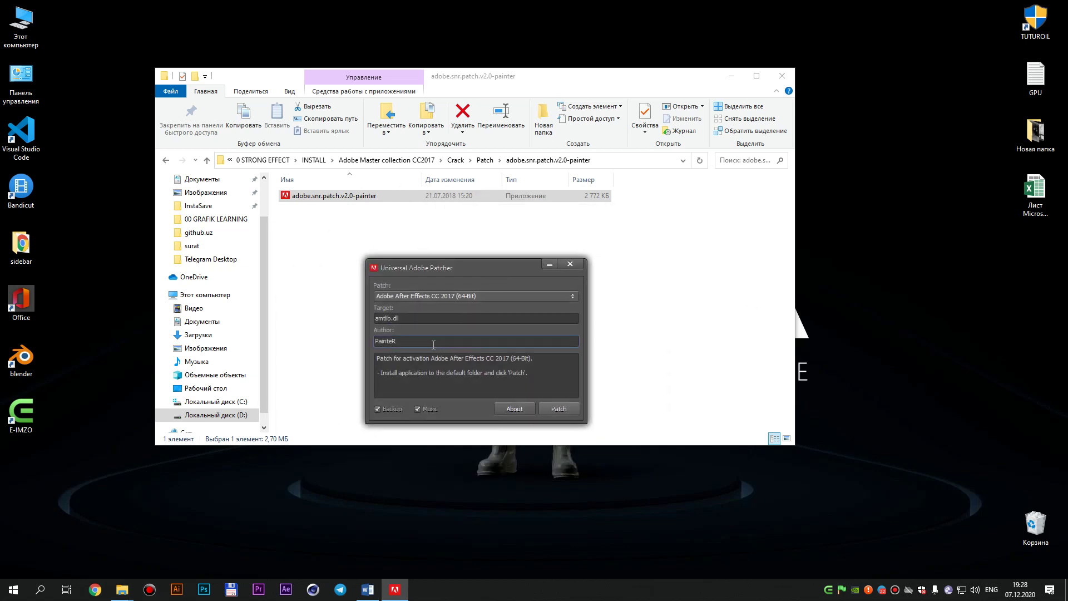
drag(482, 273, 434, 264)
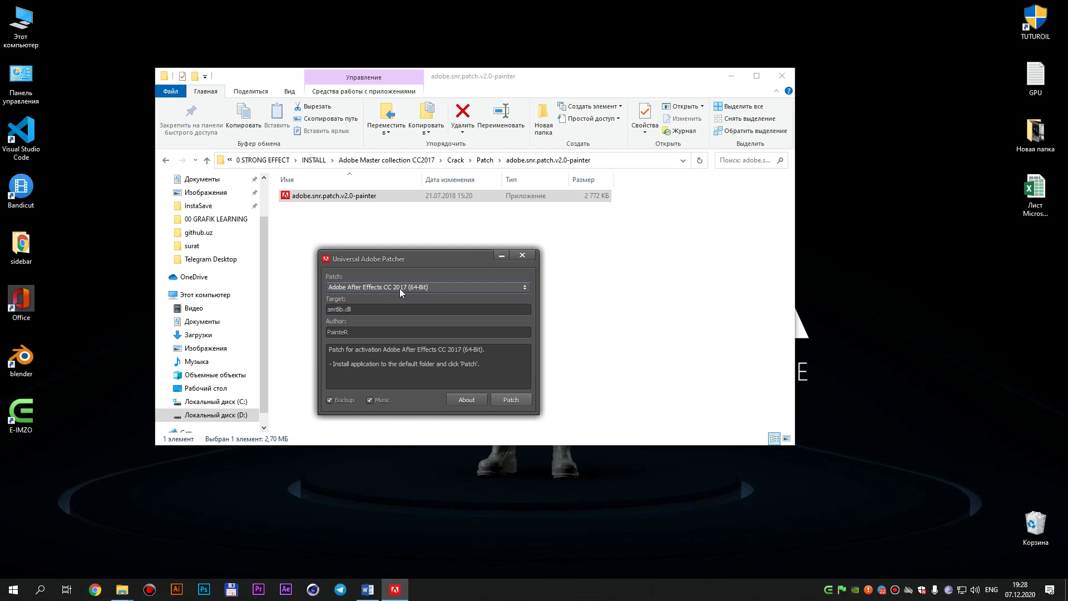
click(434, 290)
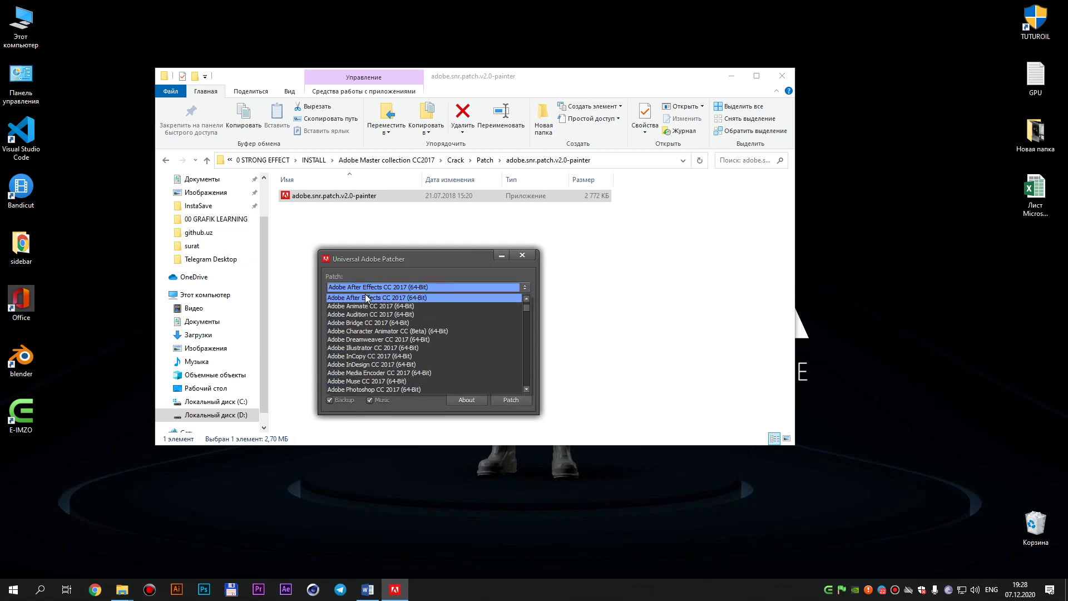
click(383, 300)
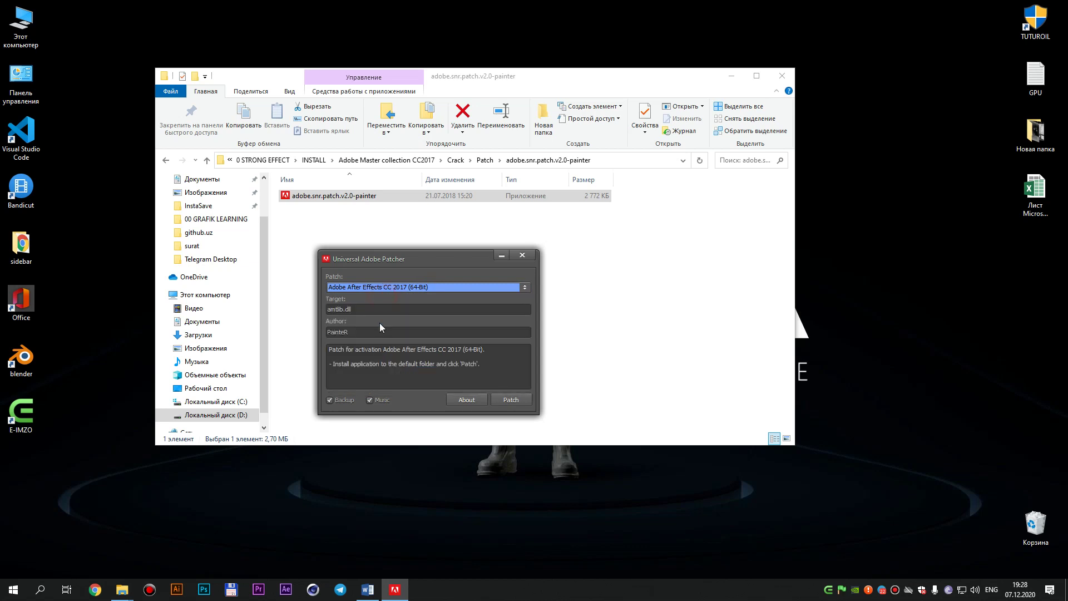
click(335, 401)
click(382, 403)
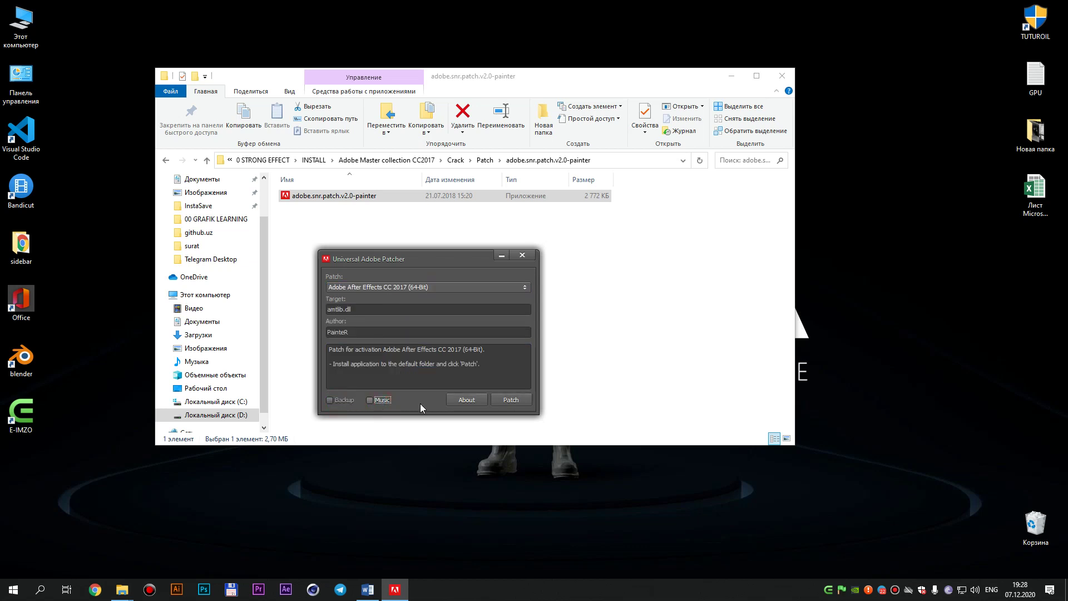
click(511, 401)
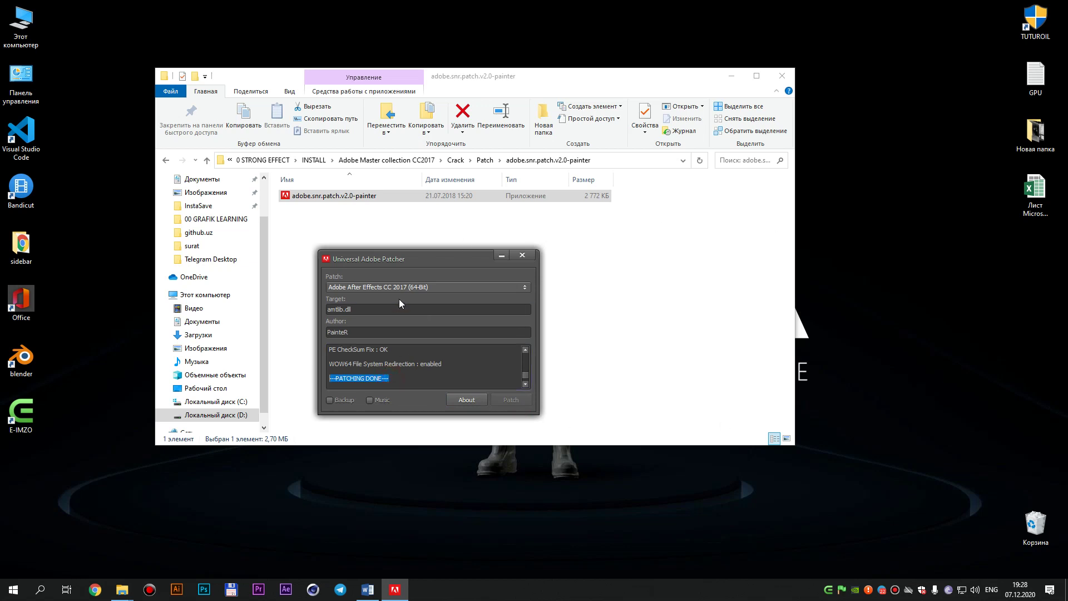
Try patching Adobe Media Encoder CC 2017 and dismiss the file-not-found error.
click(409, 288)
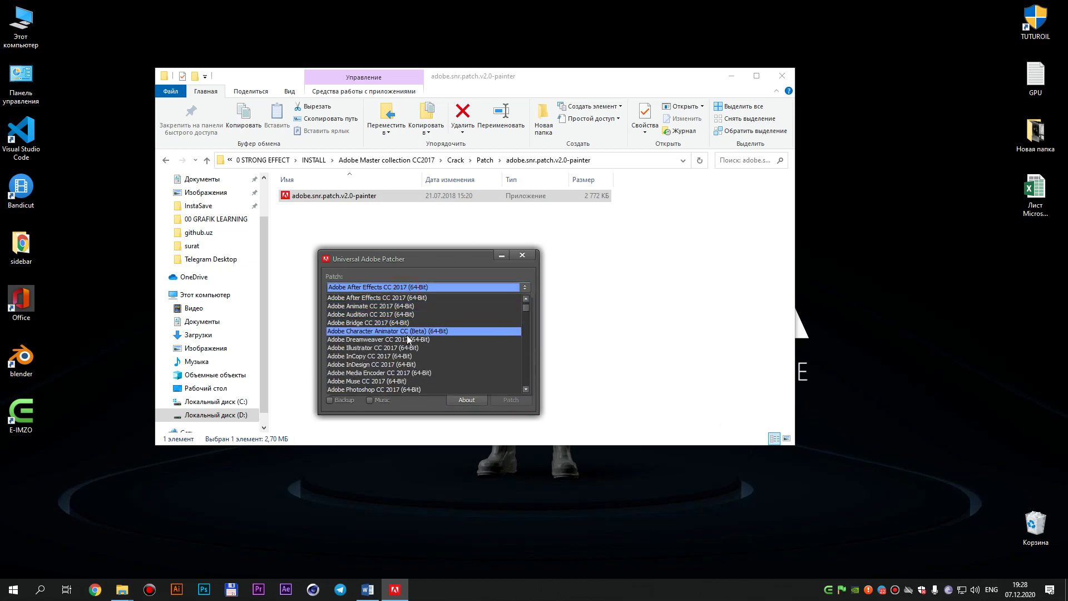
click(390, 373)
click(500, 400)
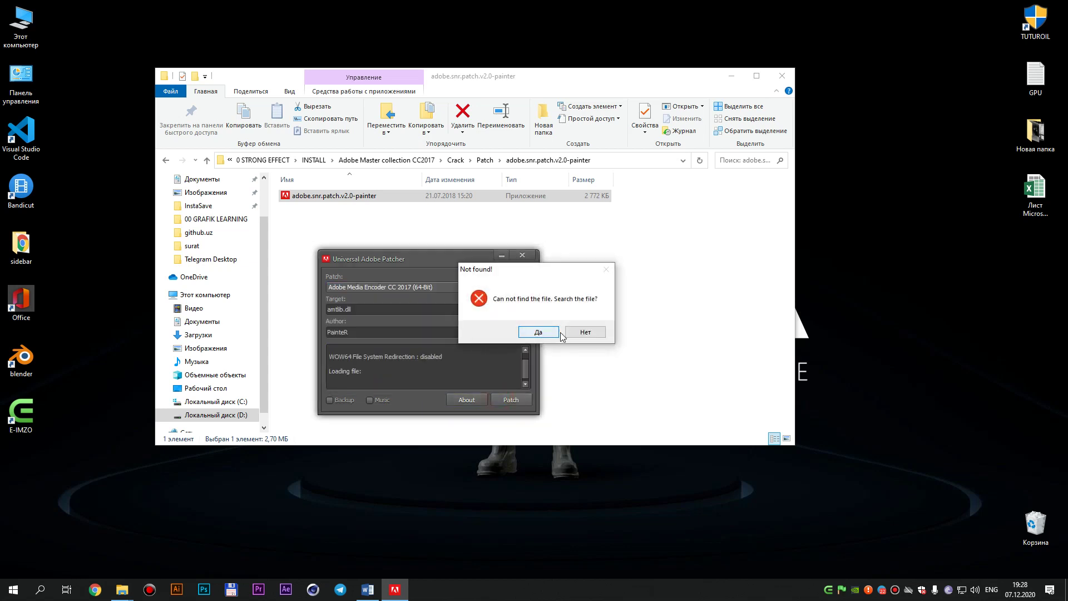
click(579, 333)
Patch Adobe Premiere Pro CC 2017 and close the patcher.
click(450, 289)
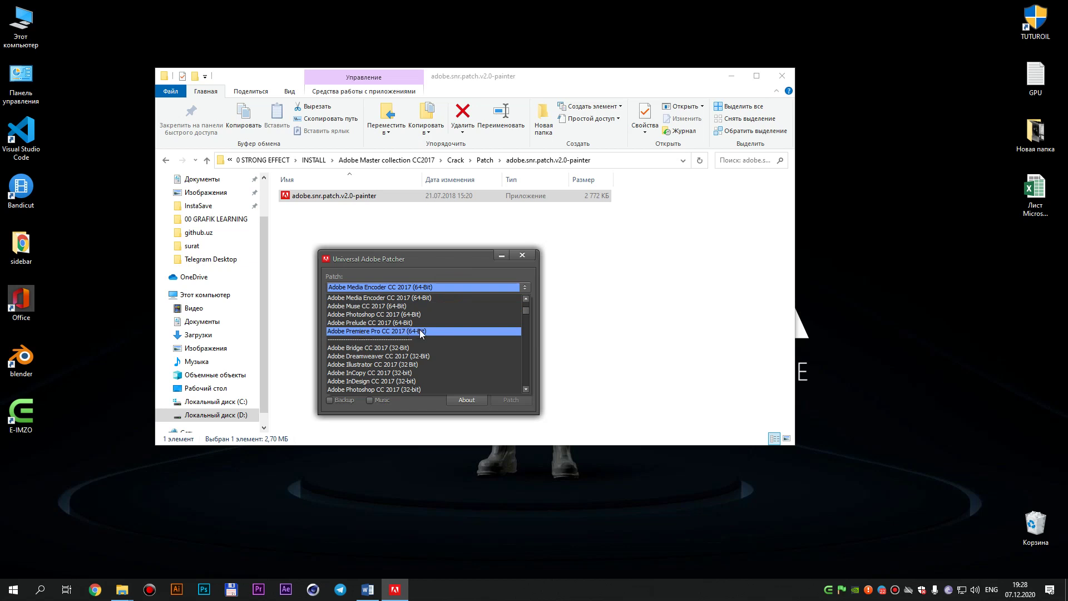
click(421, 331)
click(509, 402)
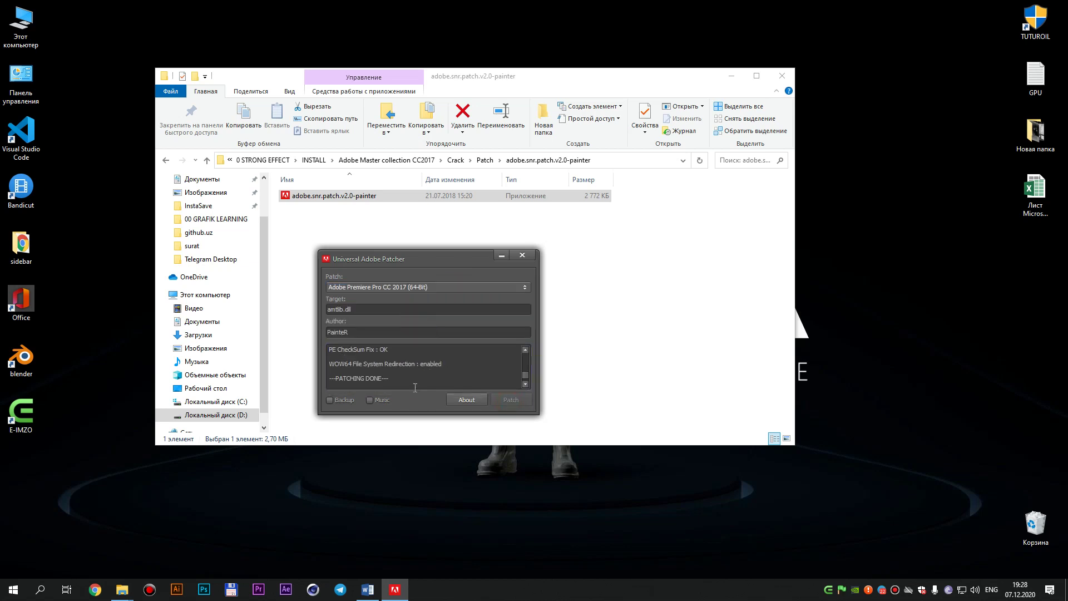
click(415, 380)
click(522, 255)
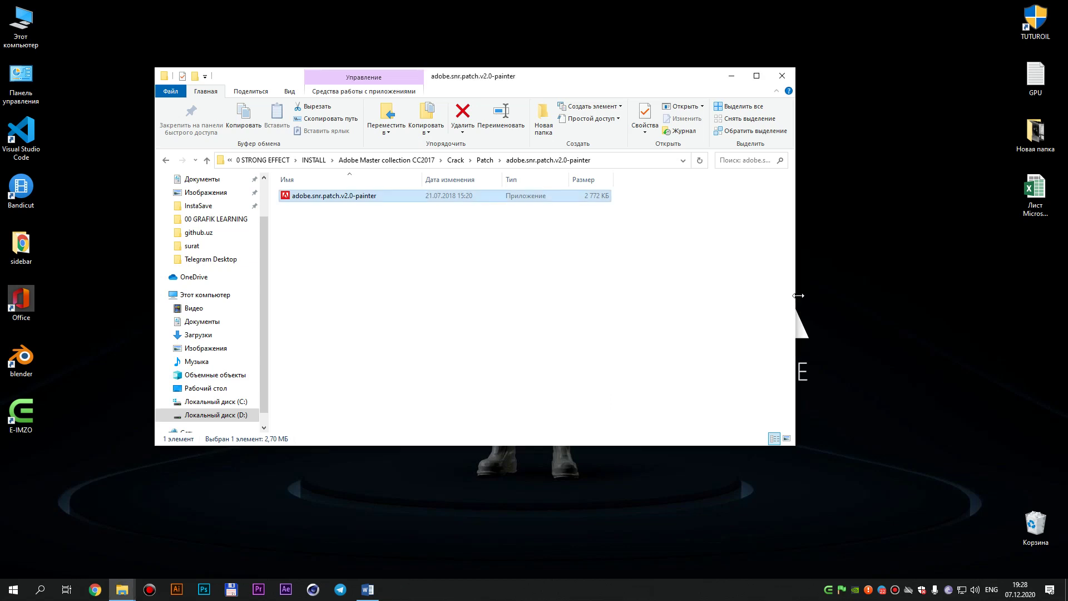
Return to the Adobe Master collection CC2017 folder with Adobe CC 2017 highlighted.
drag(653, 77, 659, 82)
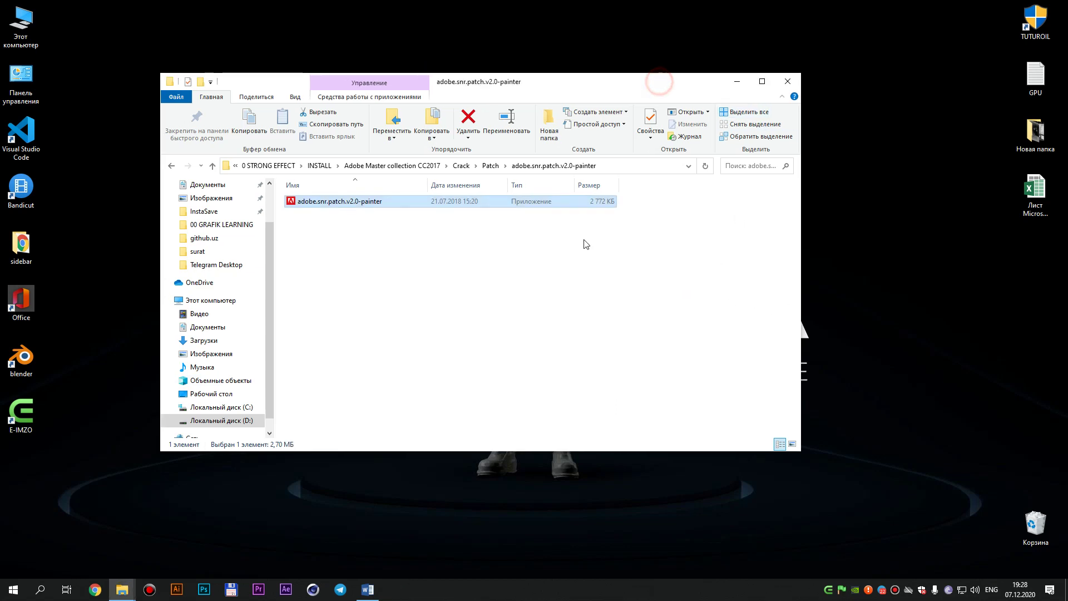
click(515, 287)
key(BackSpace)
key(BackSpace)
key(BackSpace)
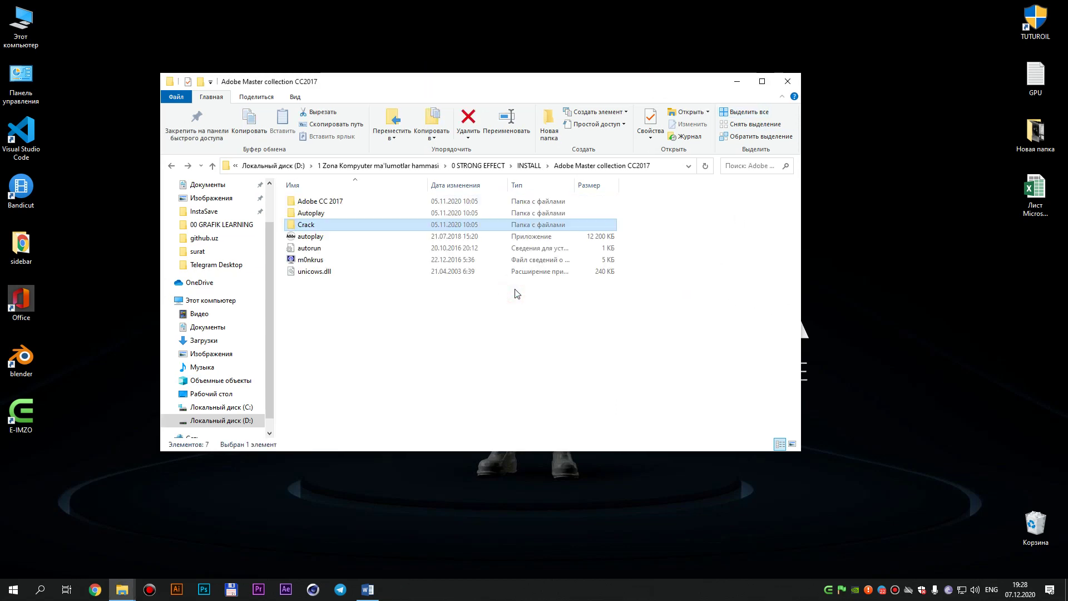
key(Up)
key(Up)
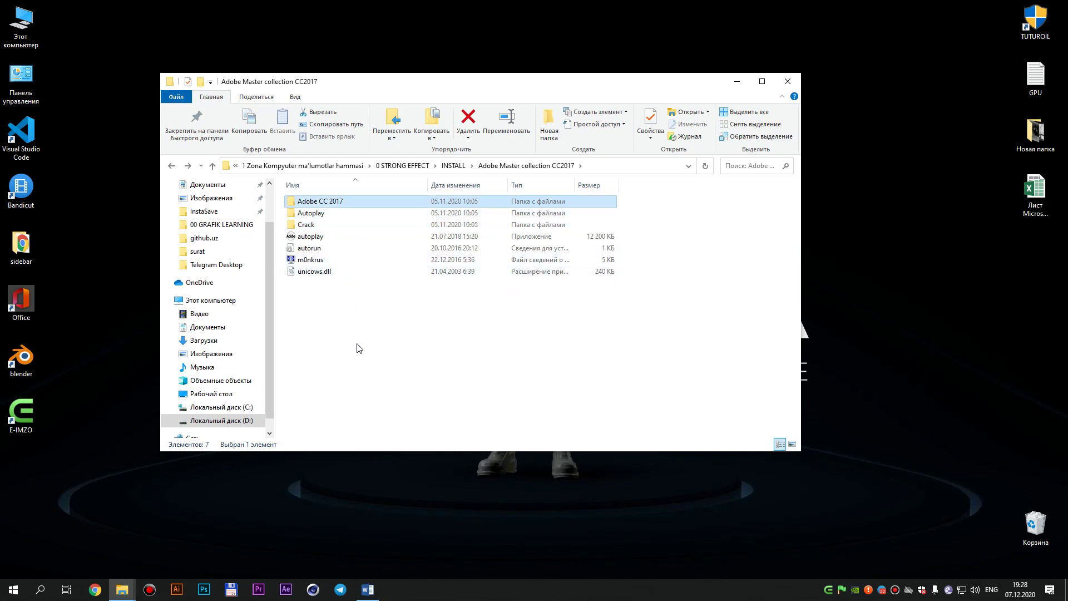
Select and deselect all seven items in the folder several times.
drag(391, 333, 329, 300)
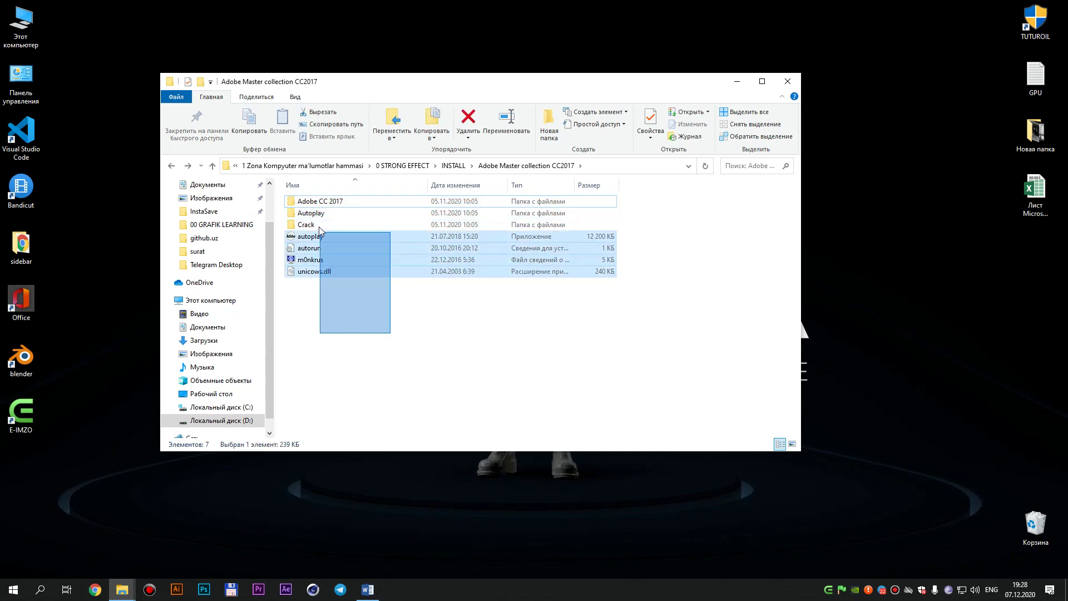
drag(329, 301, 315, 196)
drag(367, 335, 327, 203)
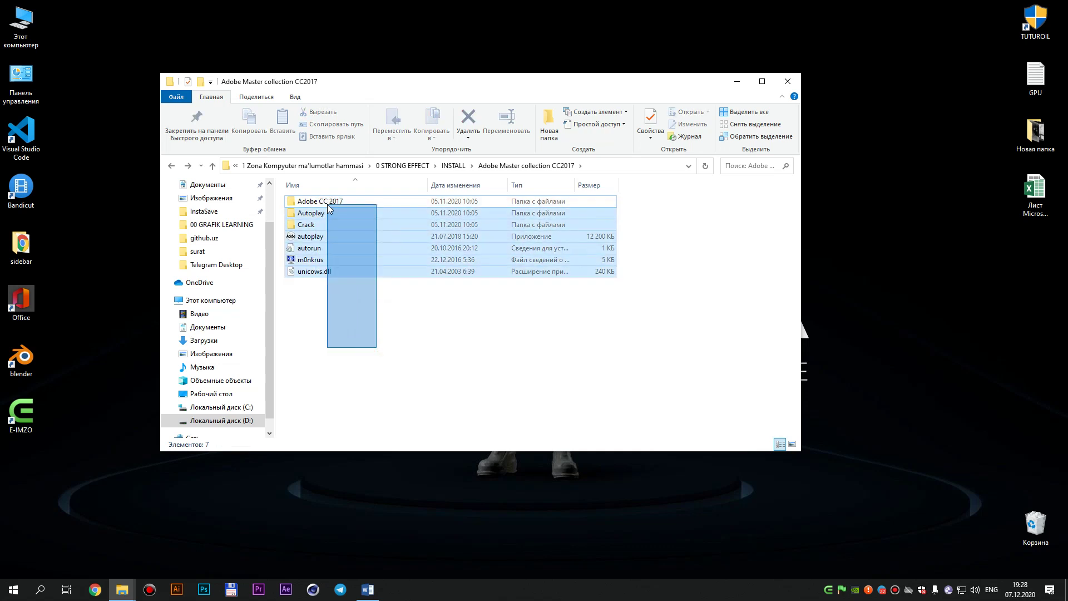
click(337, 329)
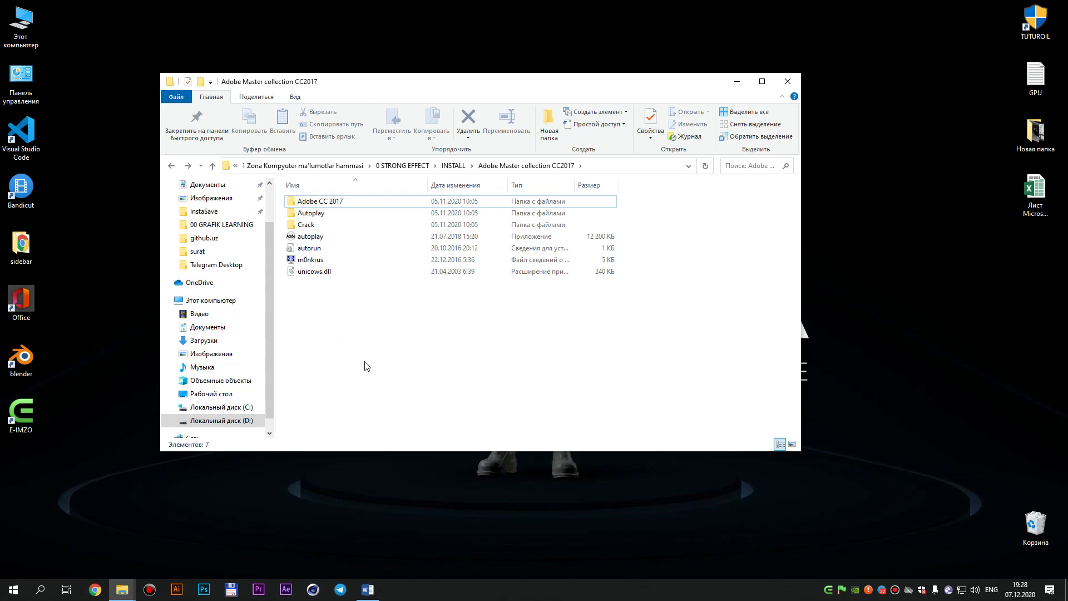
drag(364, 359, 303, 198)
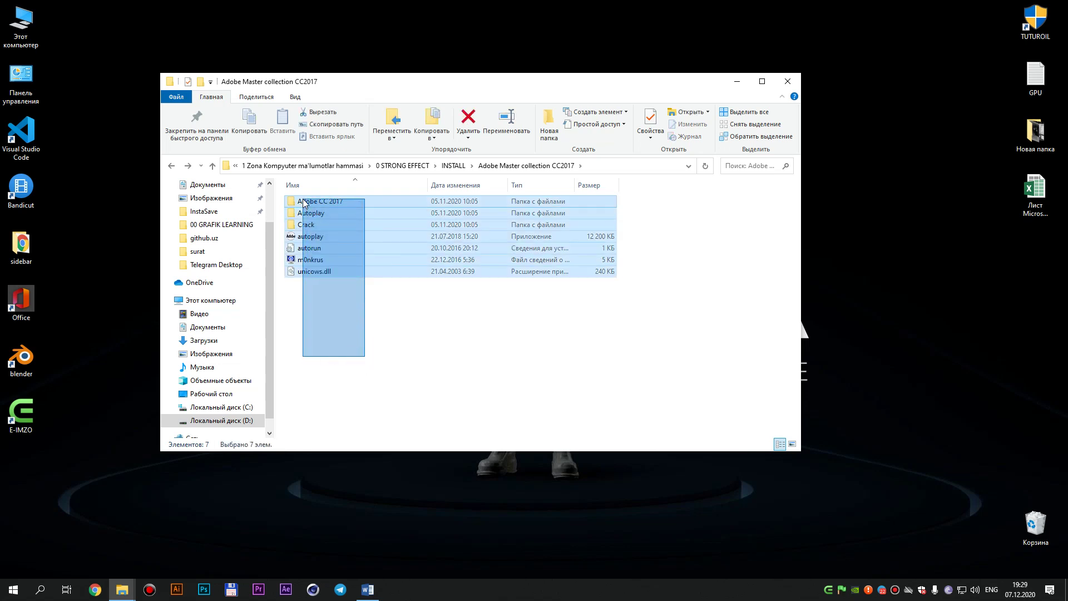
drag(403, 362, 302, 196)
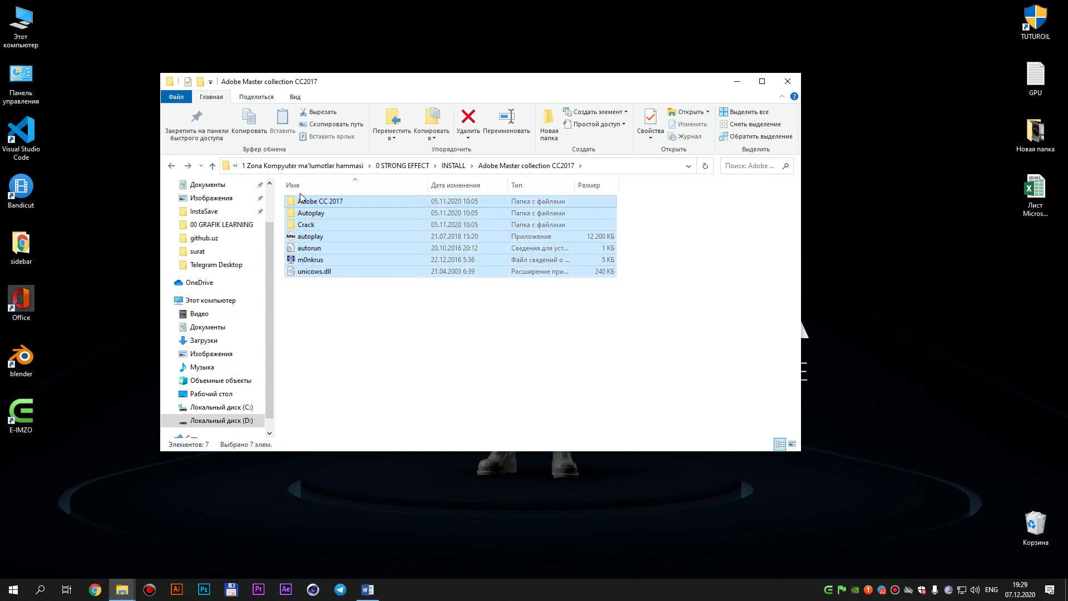
click(319, 305)
drag(417, 340, 303, 197)
click(396, 346)
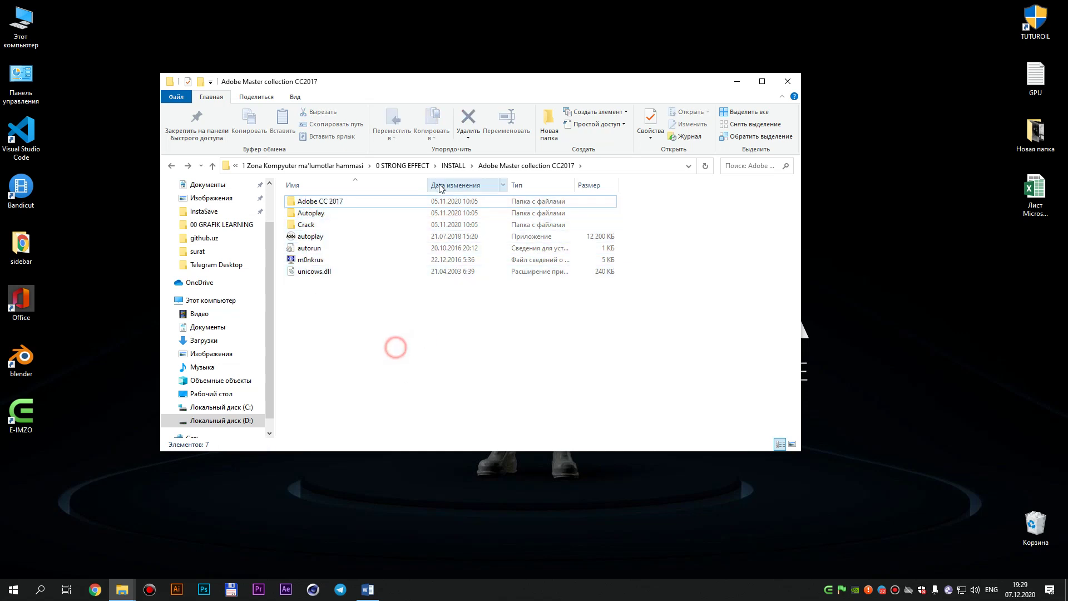
Narrow the Имя column and leave nothing selected.
drag(427, 185, 366, 185)
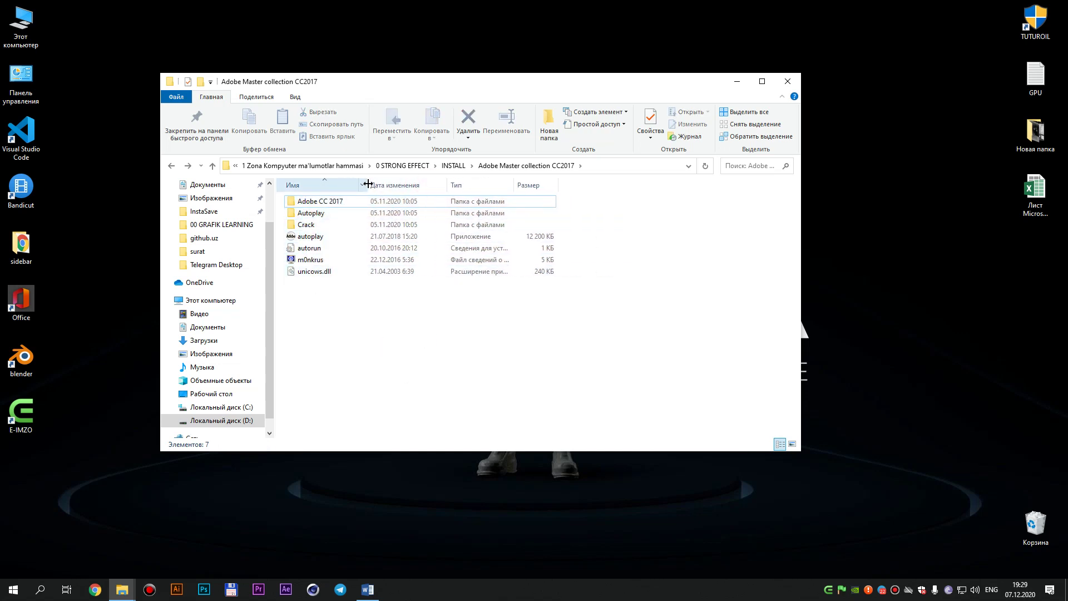
click(431, 342)
drag(432, 345, 312, 200)
click(367, 338)
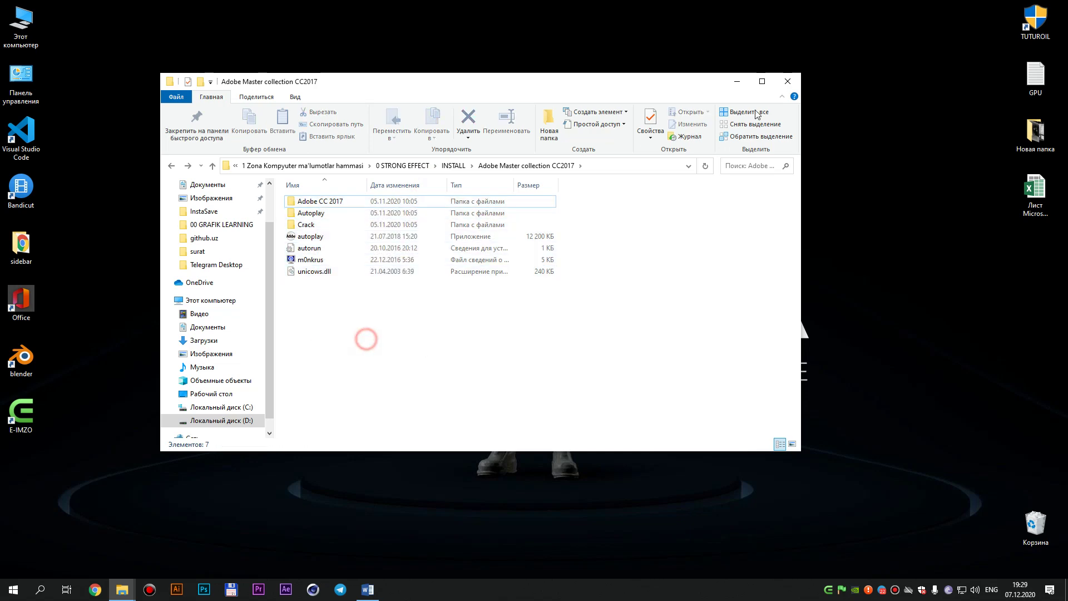
In Word, make "Premiere Pro dasturini o'rnatish." bold and red, then save.
click(735, 84)
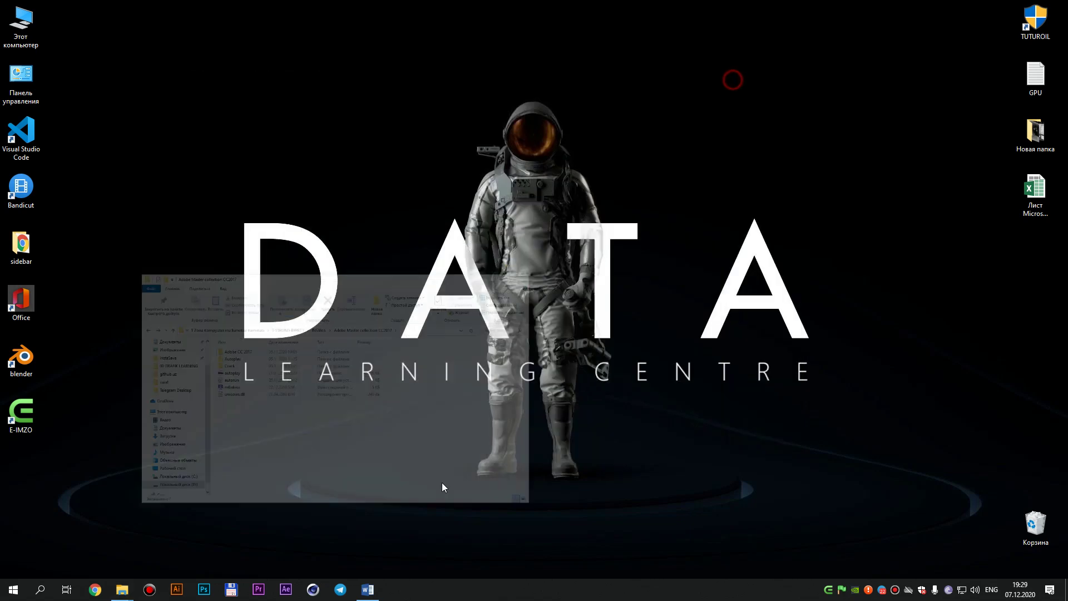
click(367, 589)
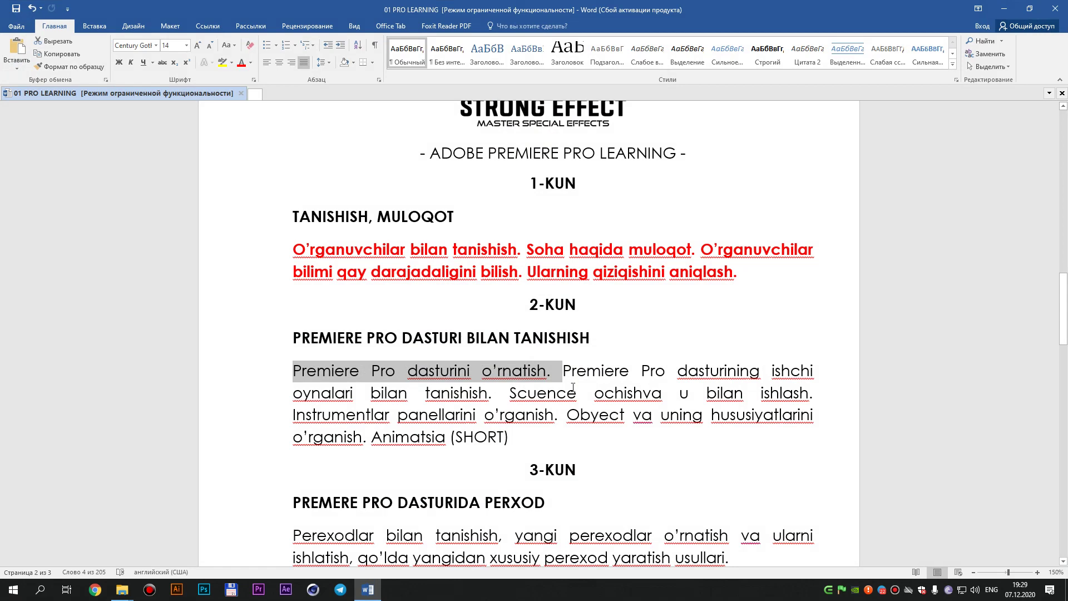
click(576, 385)
drag(563, 373, 293, 372)
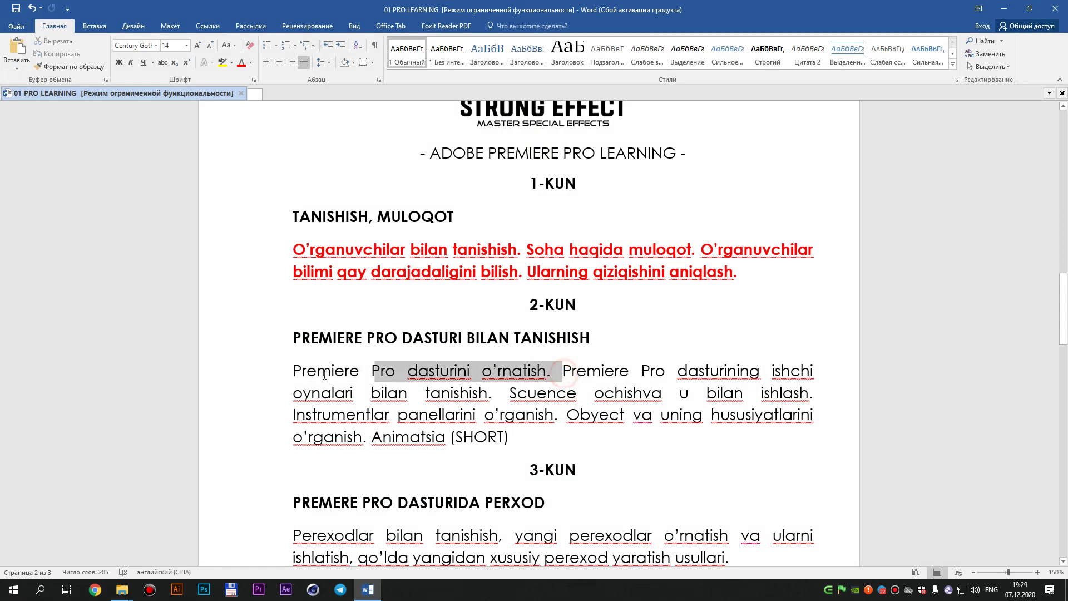
key(ctrl+b)
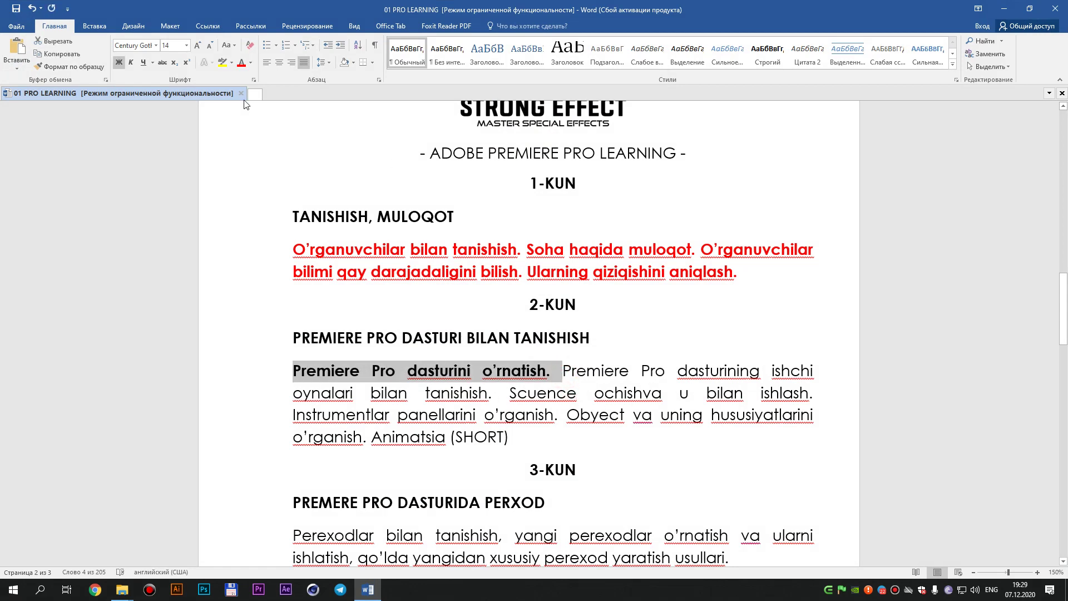
click(242, 63)
click(594, 361)
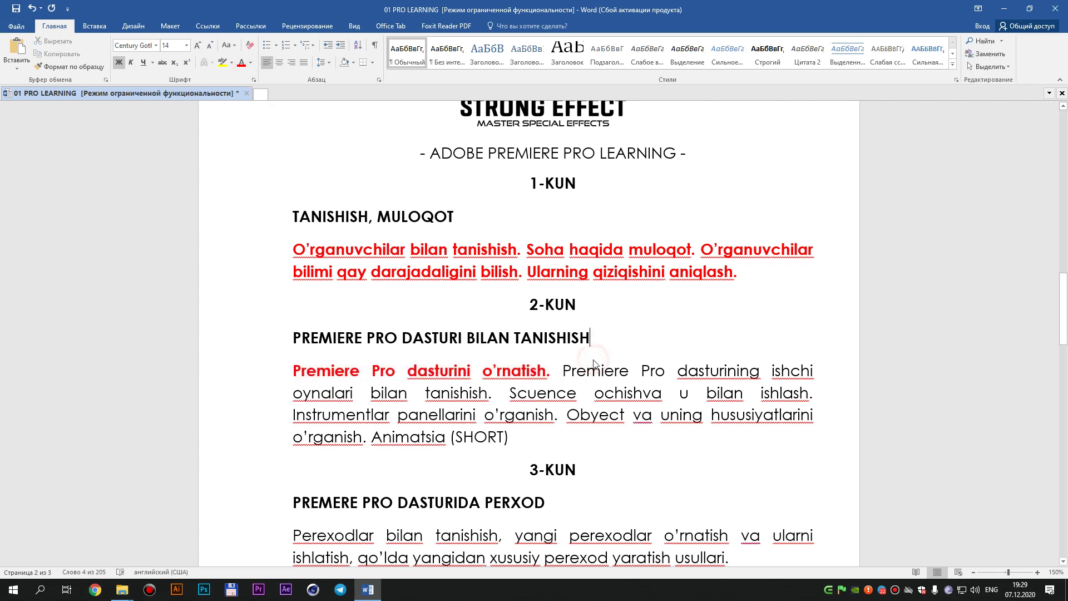
key(ctrl+s)
Bold the next sentence about the program's working windows and show the desktop.
click(619, 371)
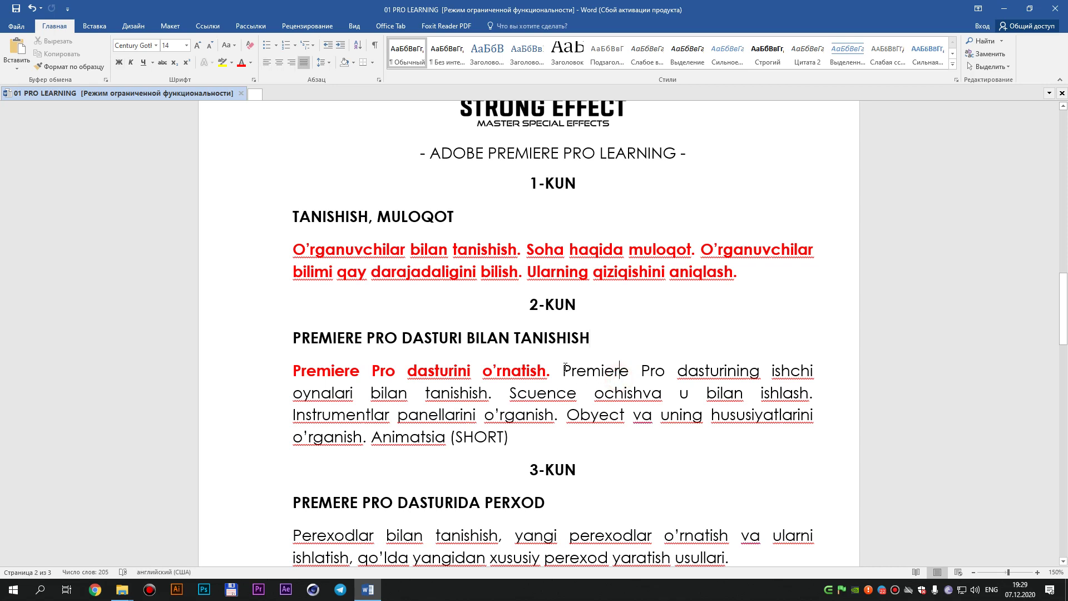
drag(564, 368, 501, 396)
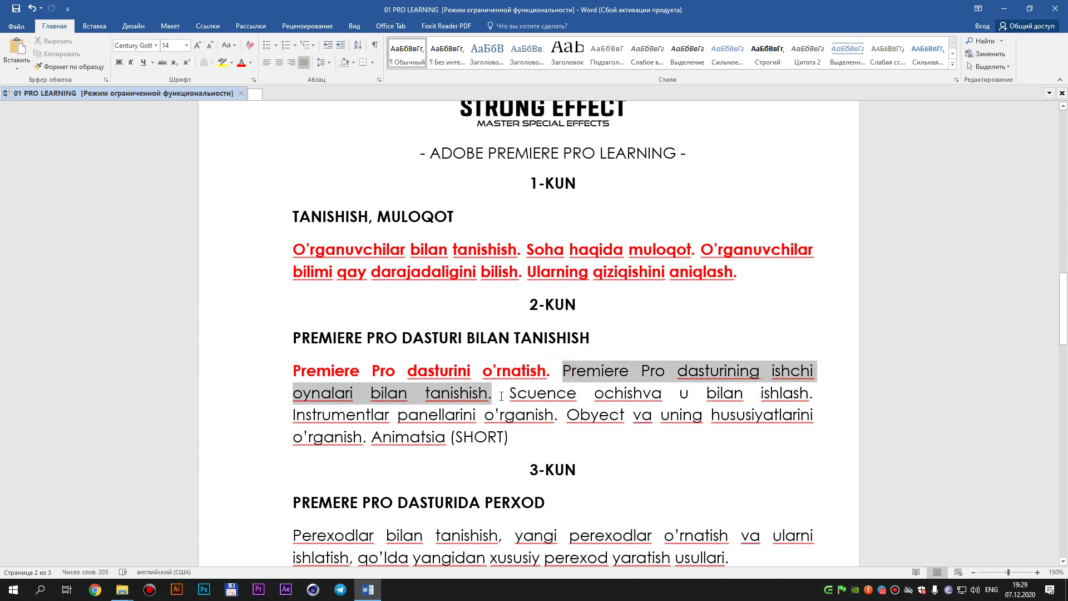
key(ctrl+b)
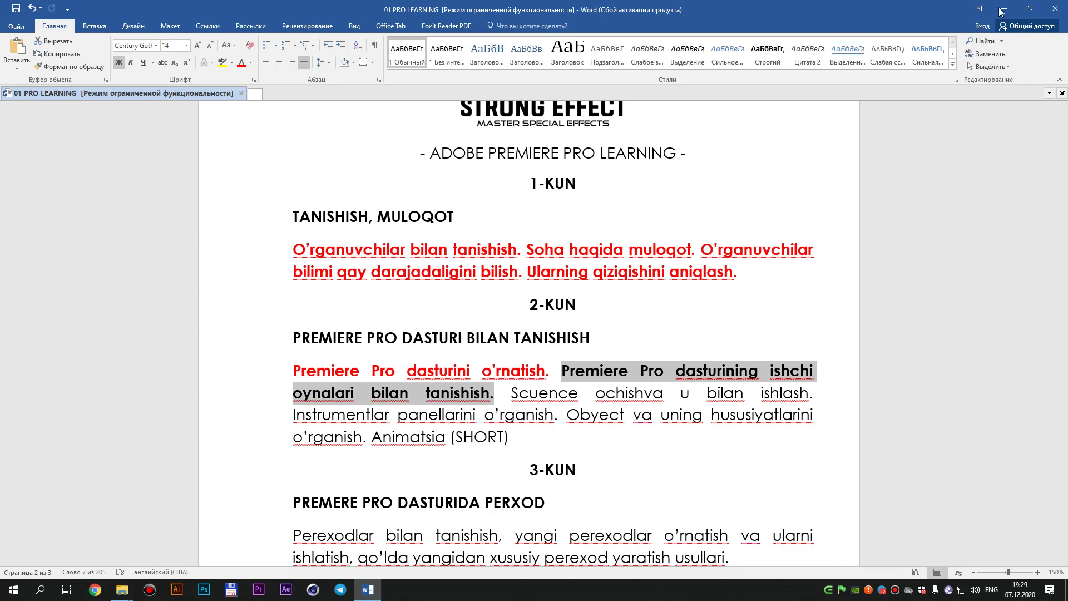
key(super+d)
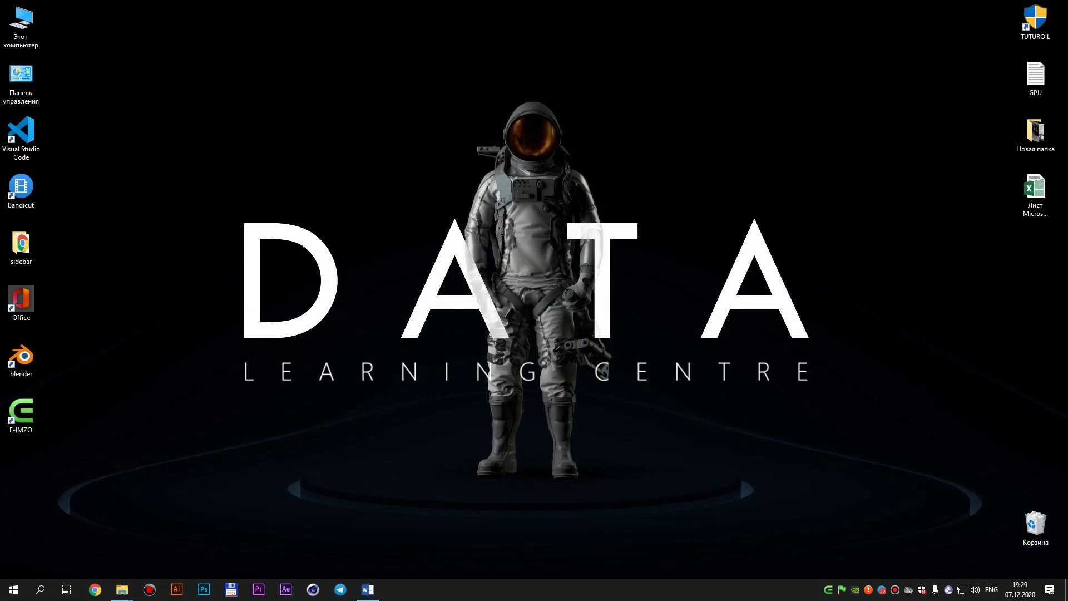
Search the Start menu for 'pr' and launch Adobe Premiere Pro CC 2017.
click(14, 590)
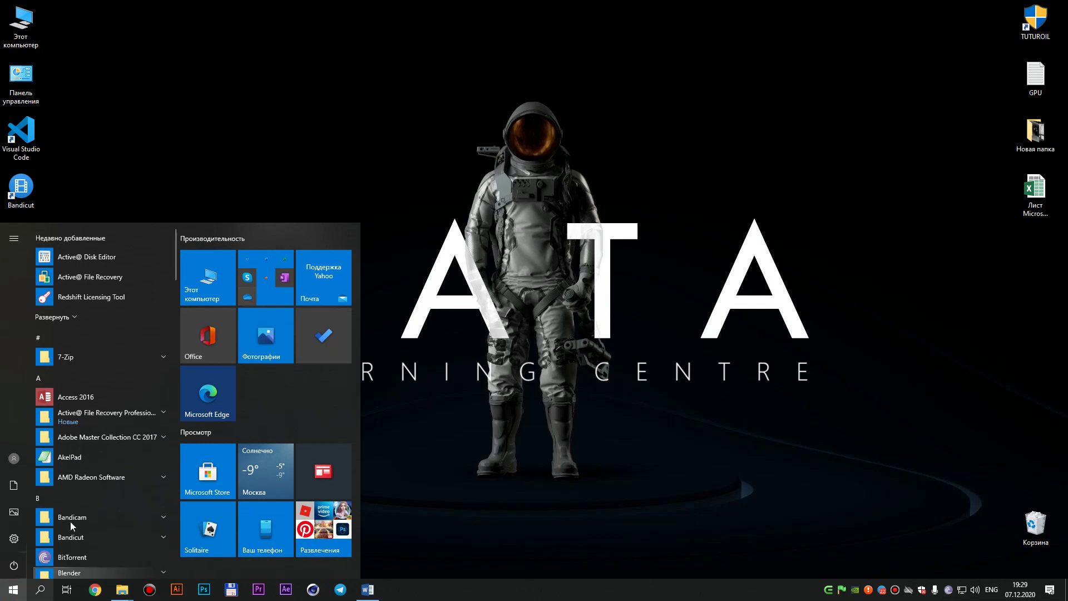
click(104, 439)
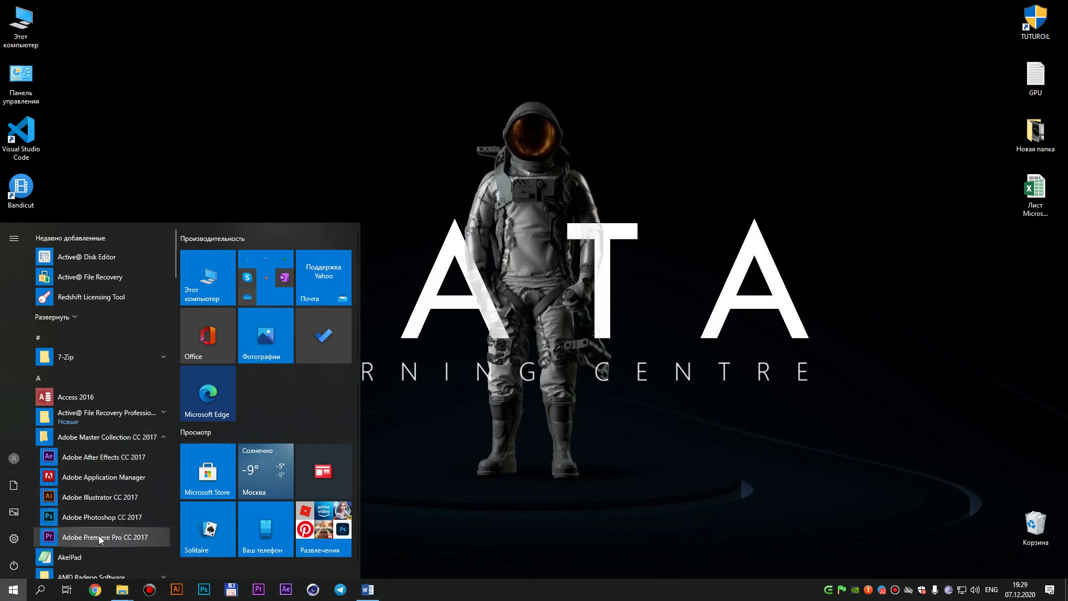
key(super)
key(super)
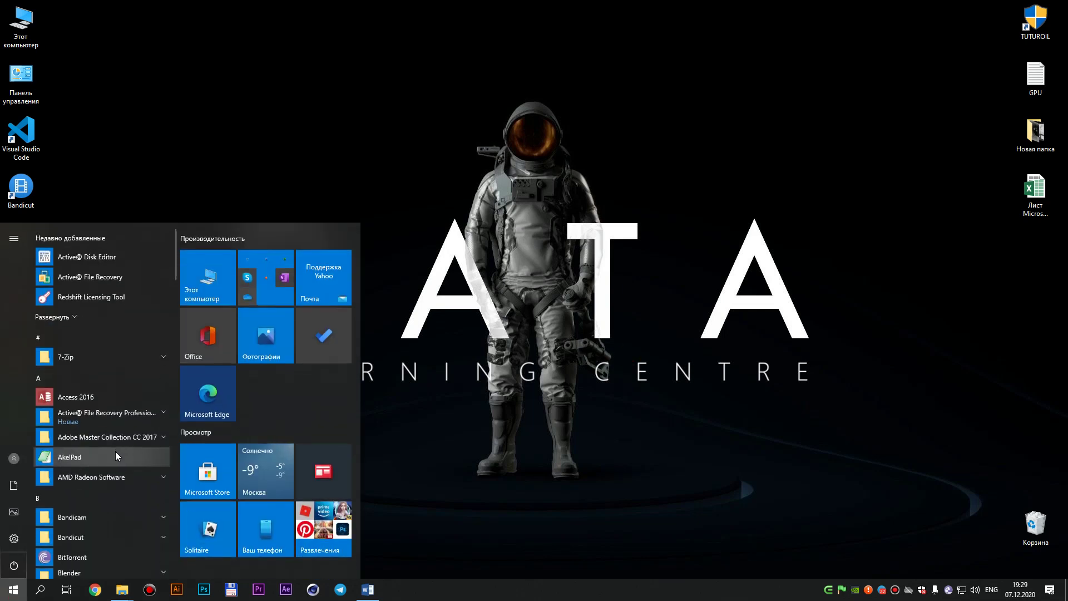
text(pr)
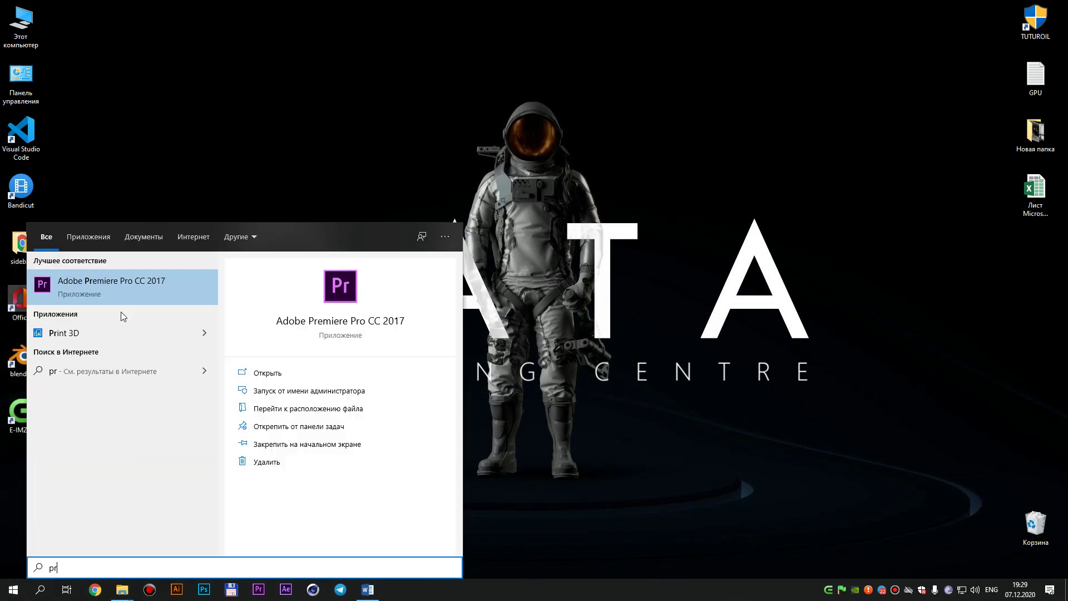
click(131, 281)
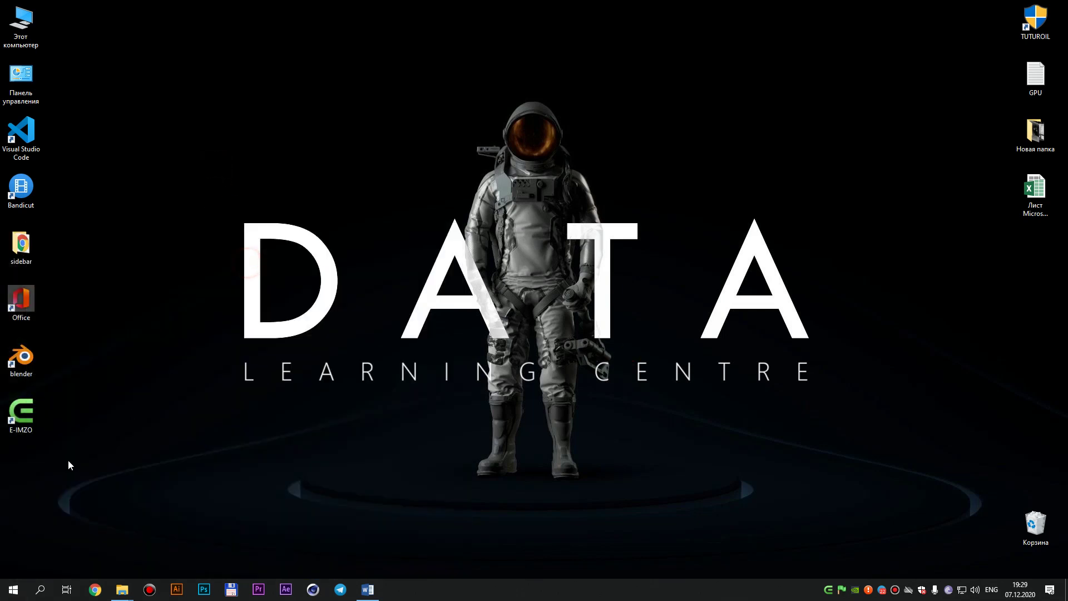
drag(73, 448, 1, 524)
drag(203, 444, 90, 480)
drag(165, 460, 1, 526)
Browse to C:\Program Files\Adobe\Adobe Premiere Pro CC 2017 in File Explorer.
click(33, 41)
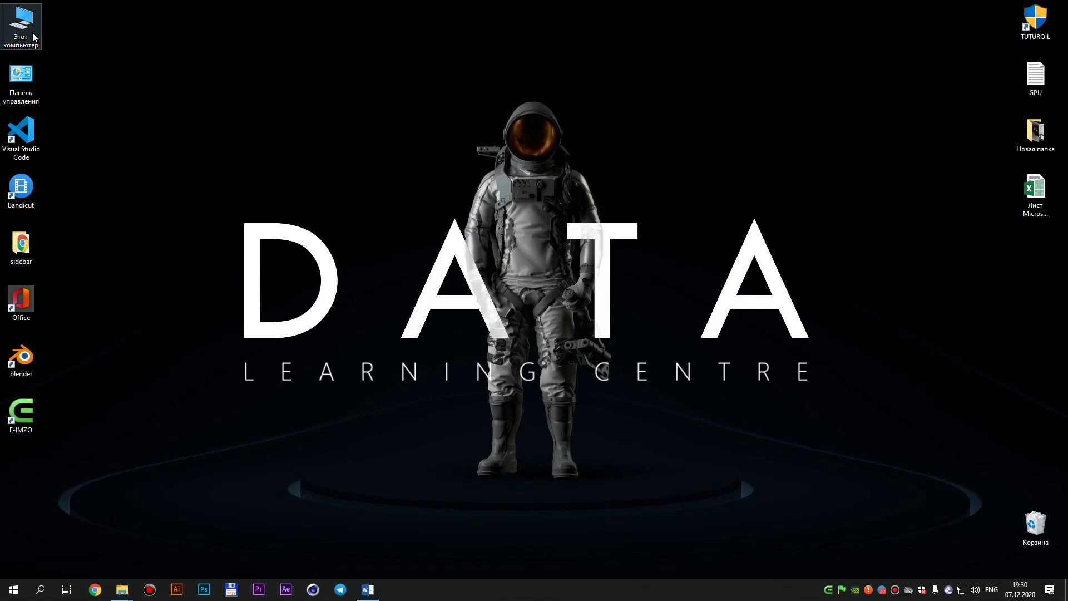
key(Return)
double_click(383, 334)
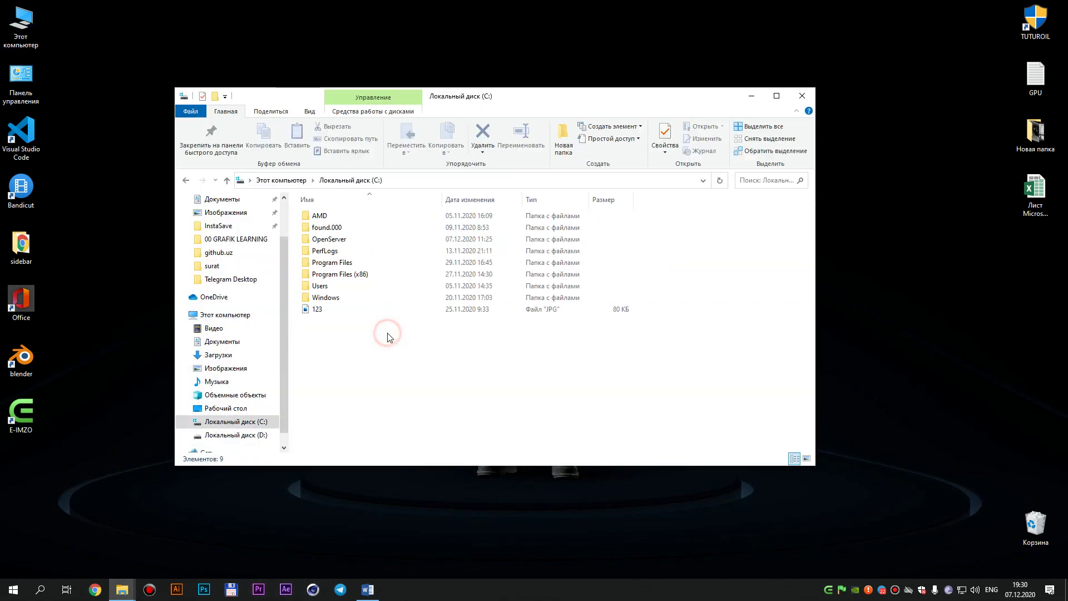
key(Down)
key(Down)
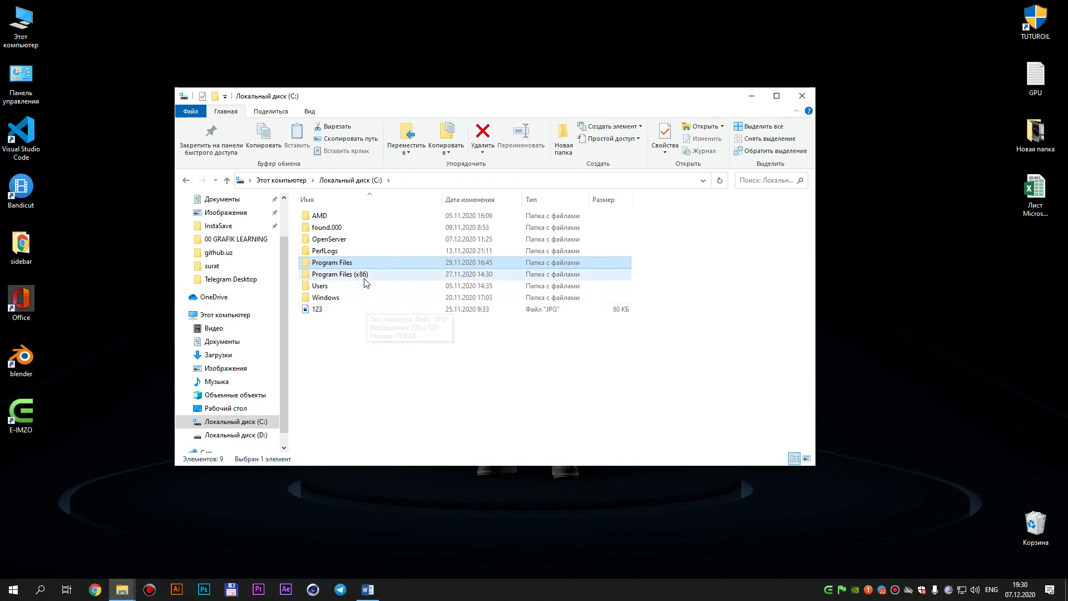
click(364, 278)
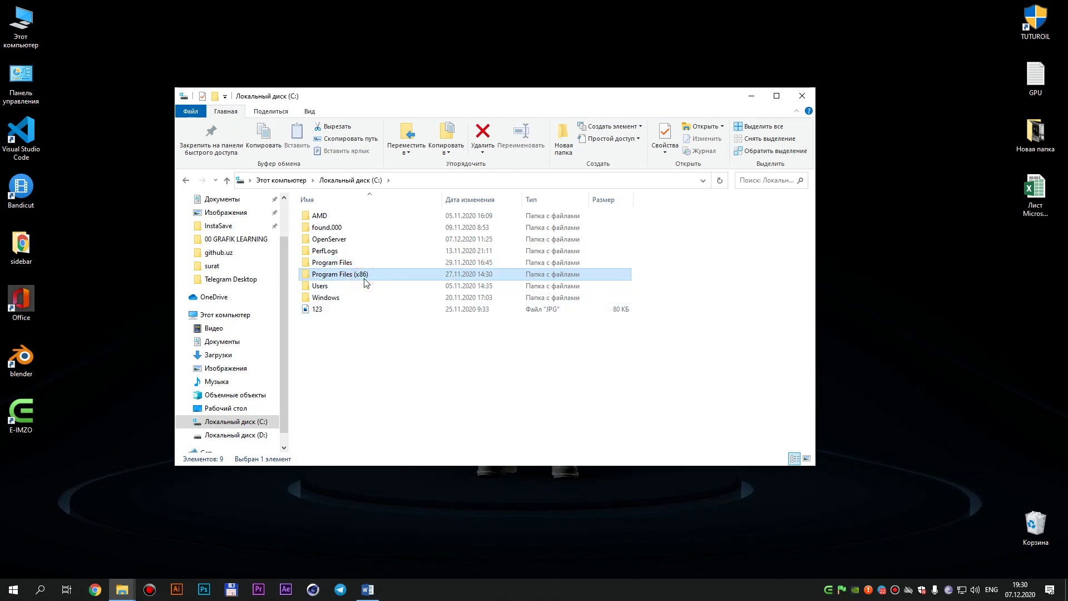
key(Up)
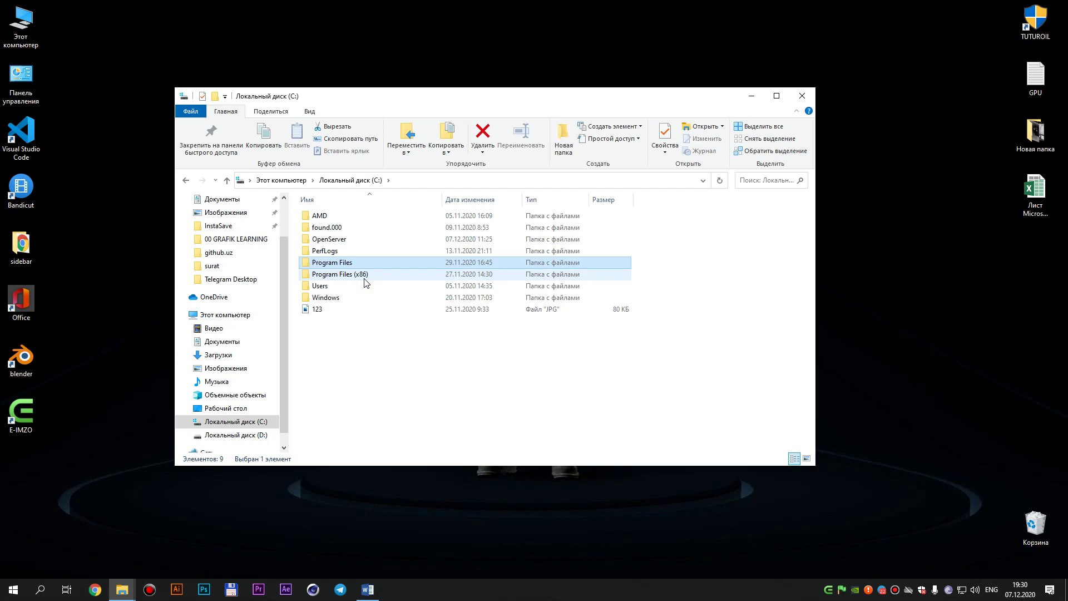
key(Return)
key(Down)
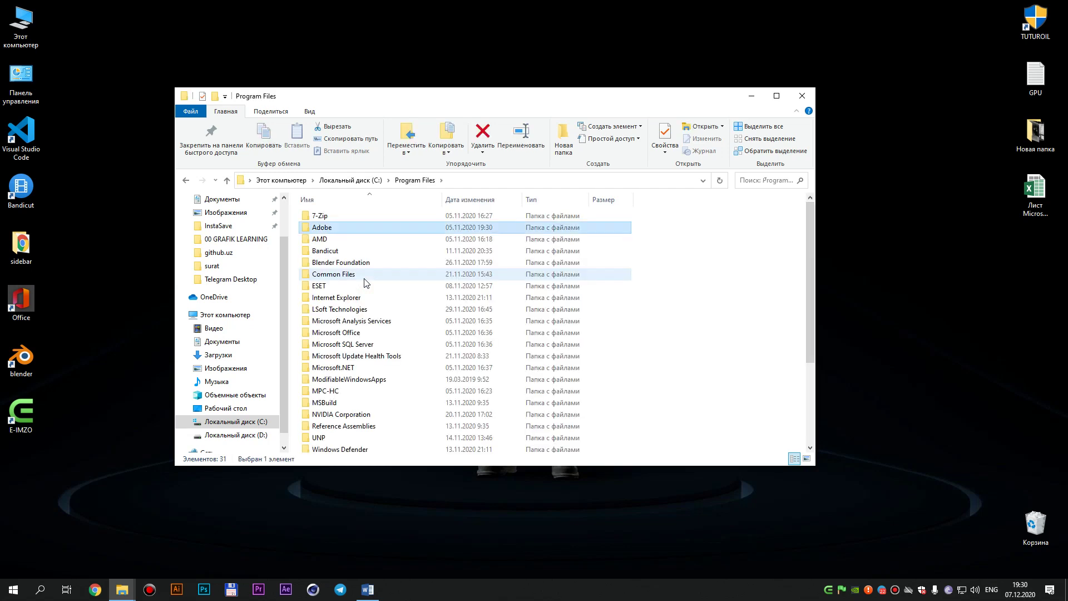
key(Return)
key(Down)
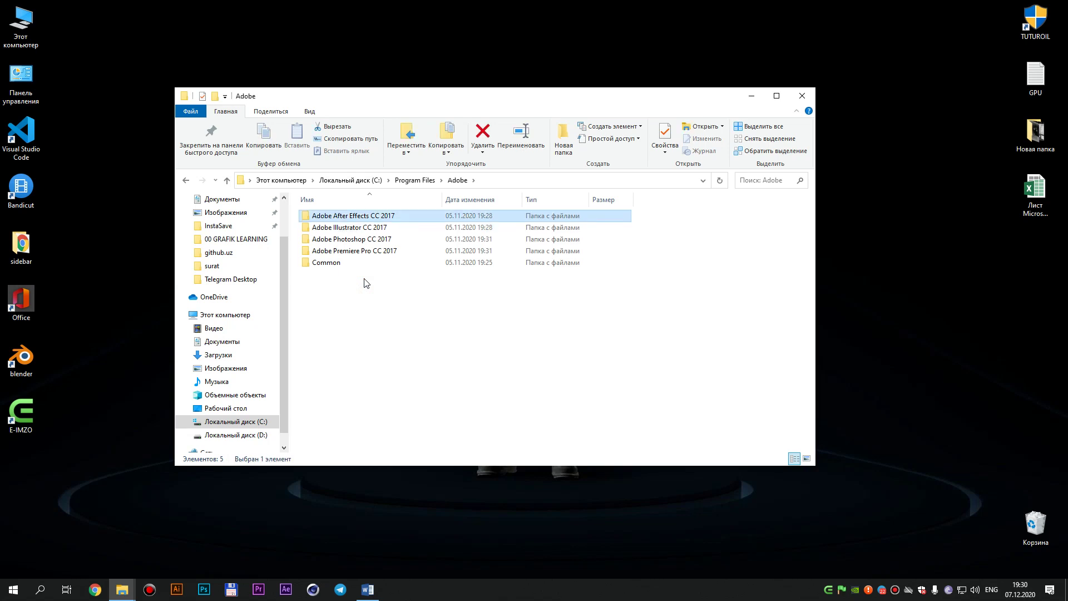
key(Down)
key(Down)
key(Down)
key(Return)
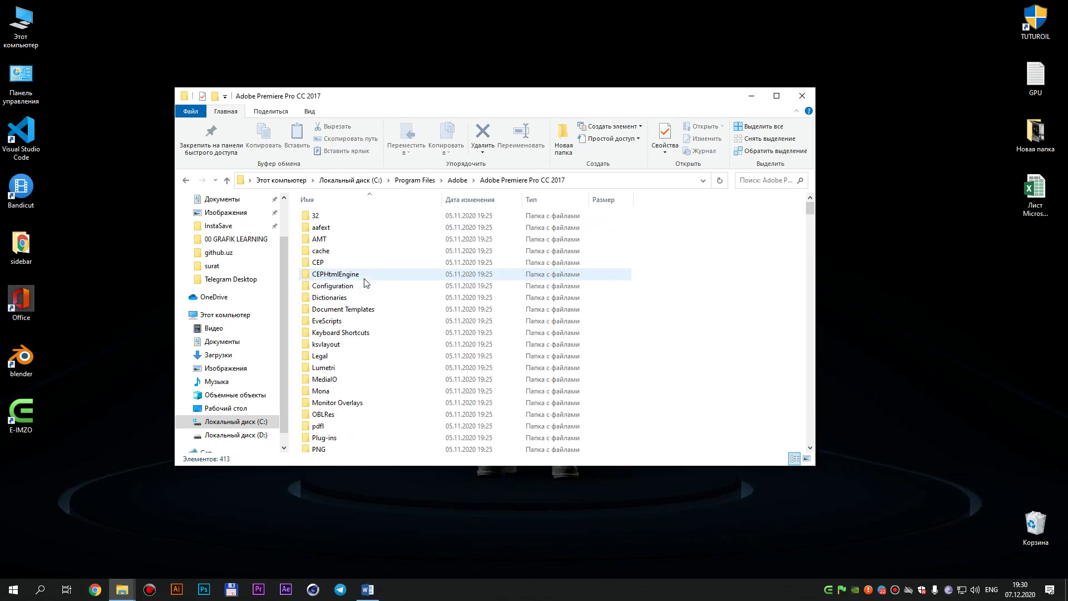
Select the Adobe Premiere Pro application, close Explorer and launch Premiere from the taskbar.
scroll(373, 356, down, 5)
scroll(375, 371, down, 3)
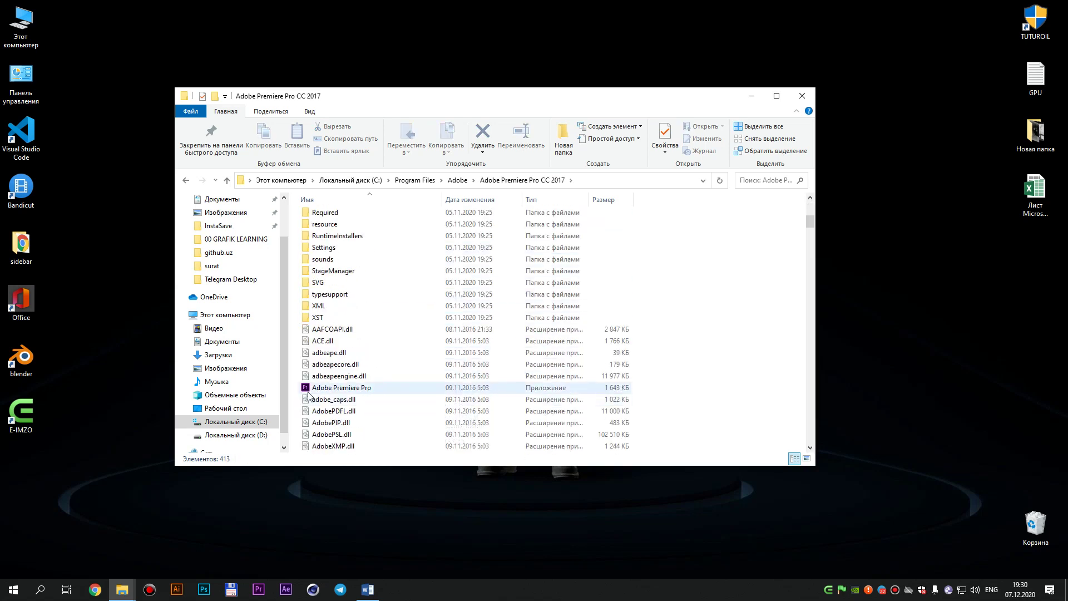
click(370, 390)
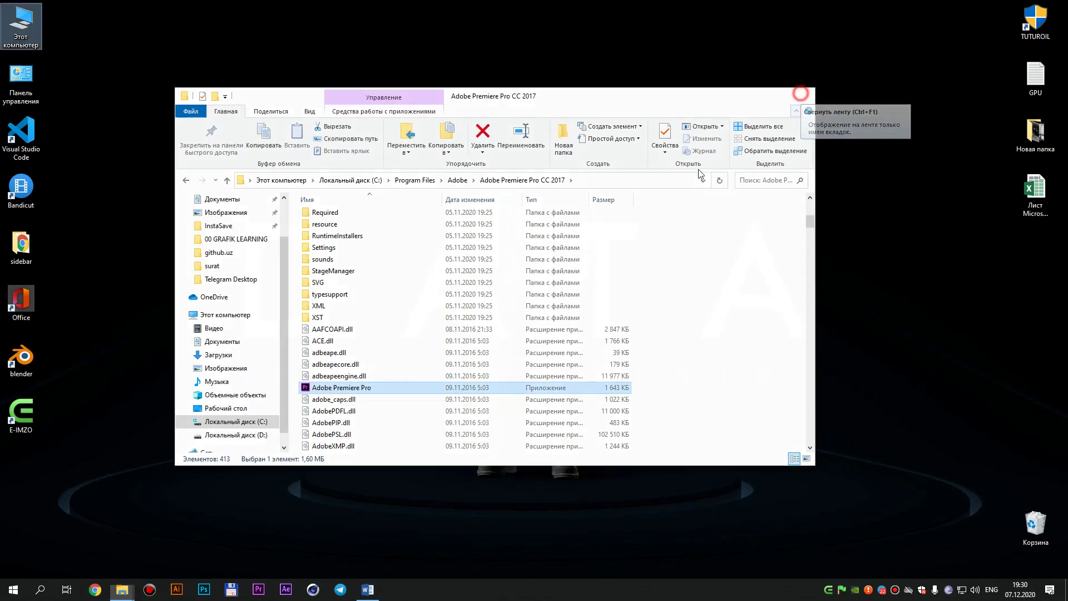
click(802, 96)
click(266, 587)
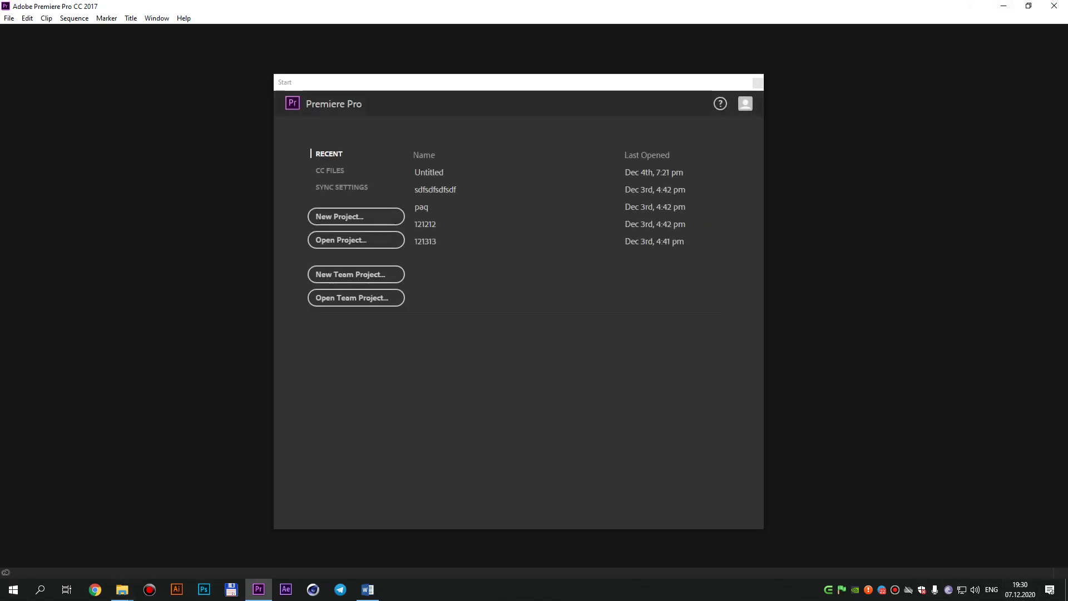
Reposition Premiere Pro's Start window listing the five recent projects.
drag(431, 87, 414, 89)
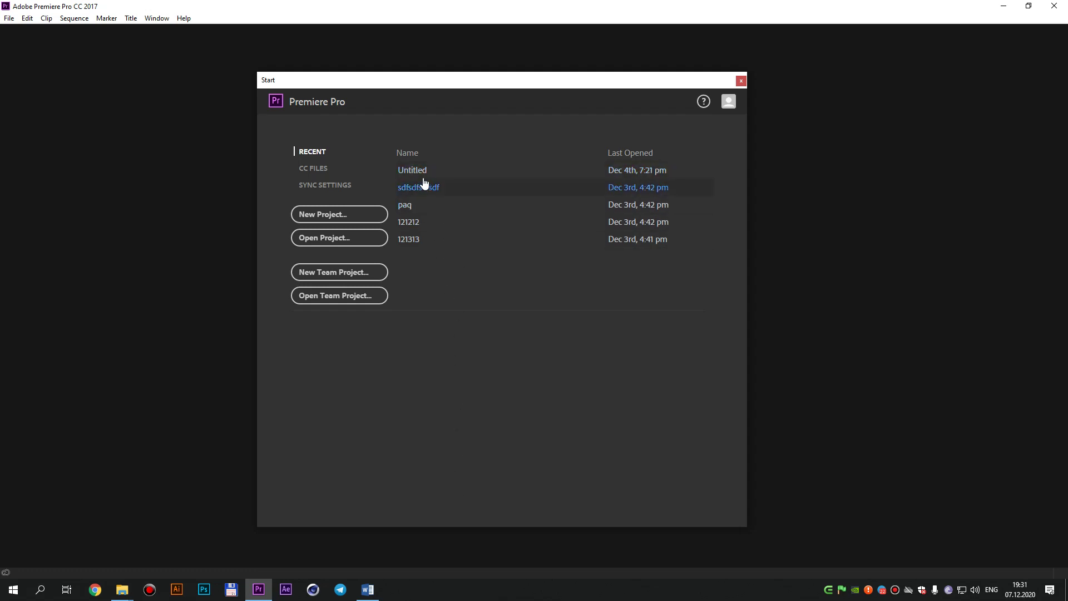
Start a new project and name it DARS 01.
click(335, 219)
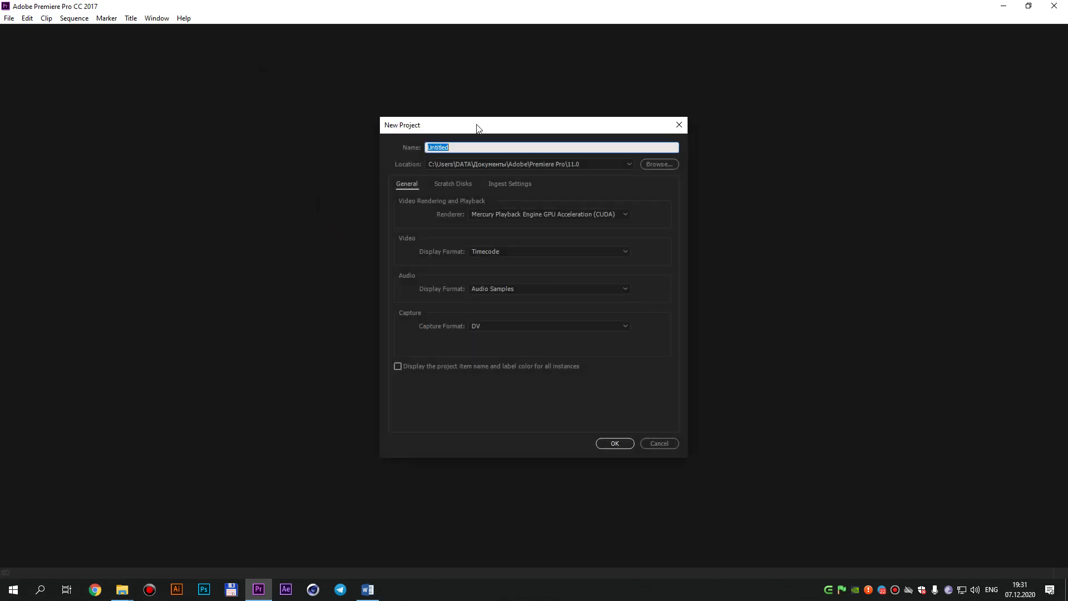
mouse_move(477, 128)
mouse_down()
mouse_move(429, 129)
mouse_move(459, 142)
mouse_up()
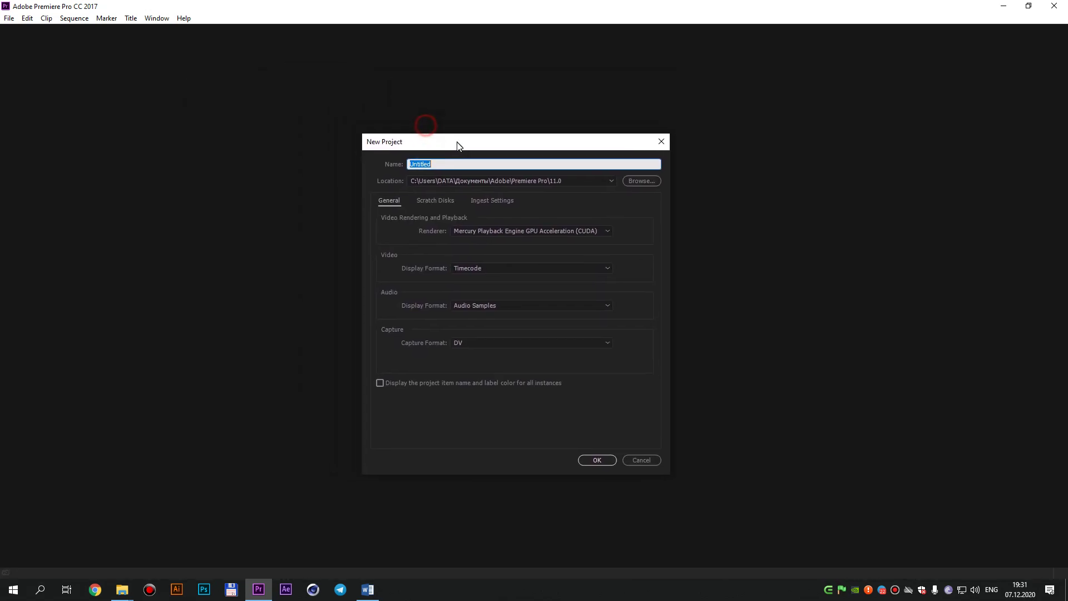
click(437, 161)
double_click(480, 160)
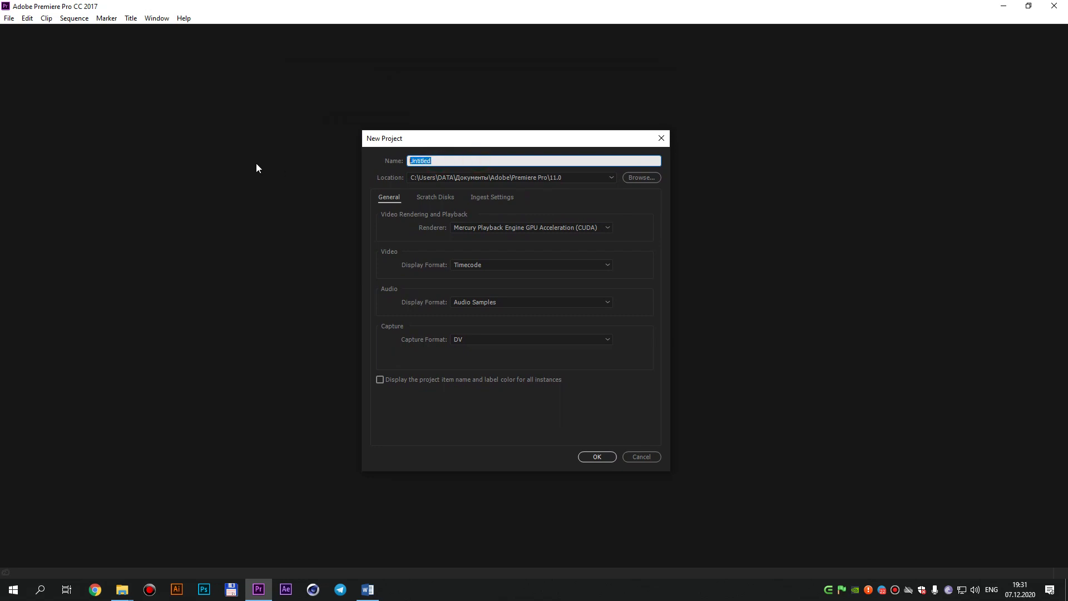
text(DARS 01)
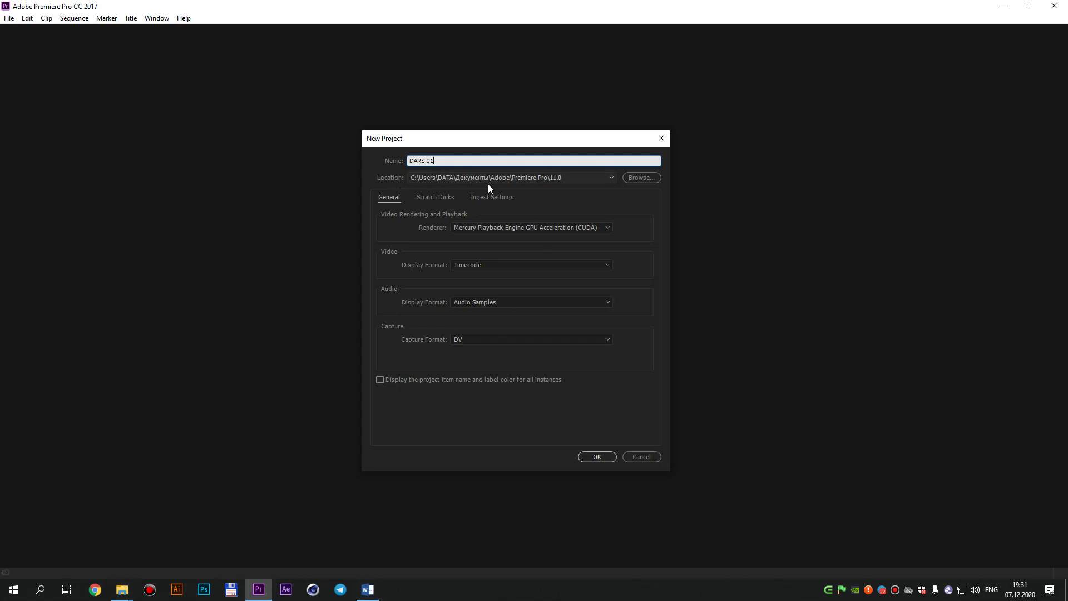
Point the project location at Local Disk (D:) via This PC.
click(641, 178)
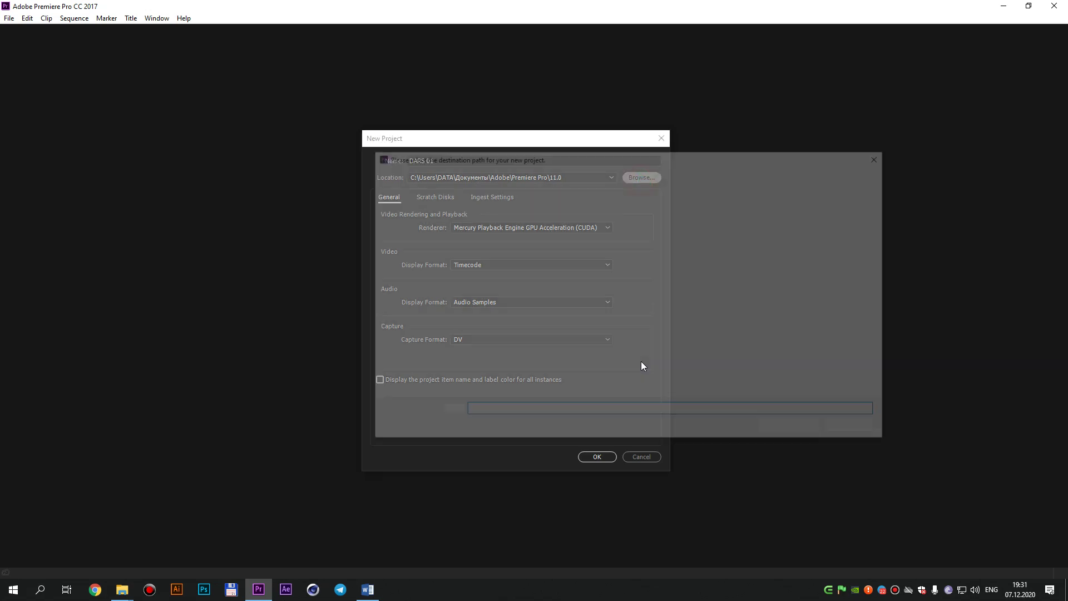
click(488, 176)
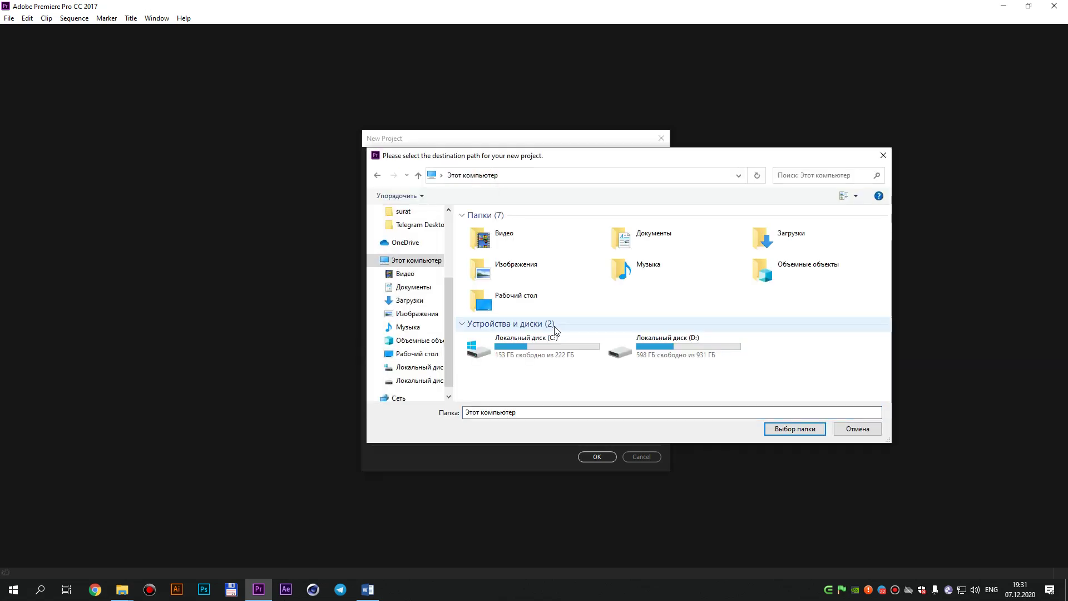
double_click(649, 346)
drag(653, 168, 461, 160)
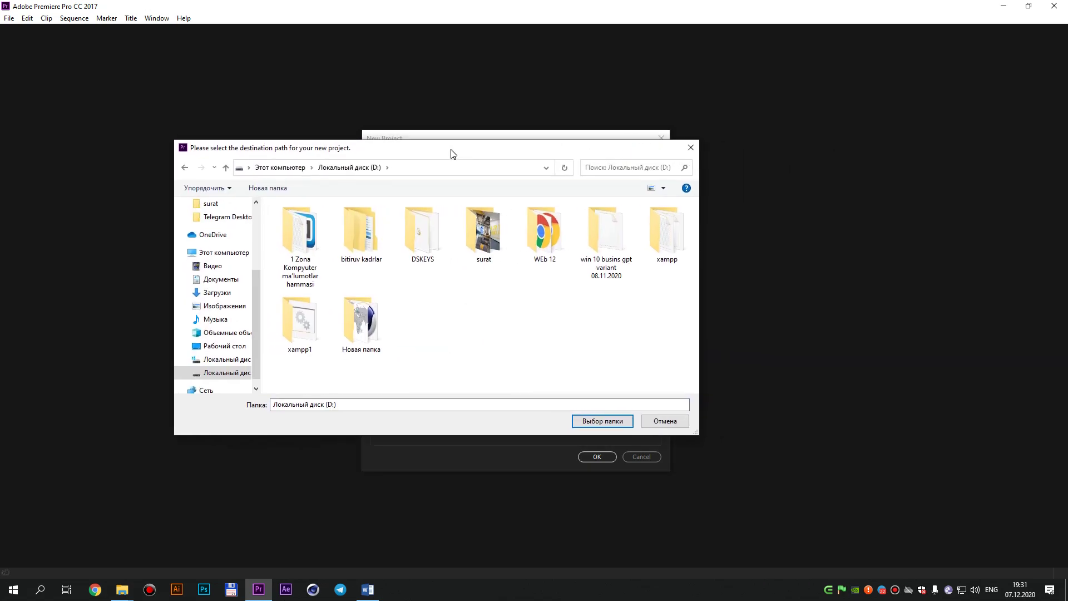
Open Local Disk (D:) in a new File Explorer window.
click(14, 589)
click(208, 277)
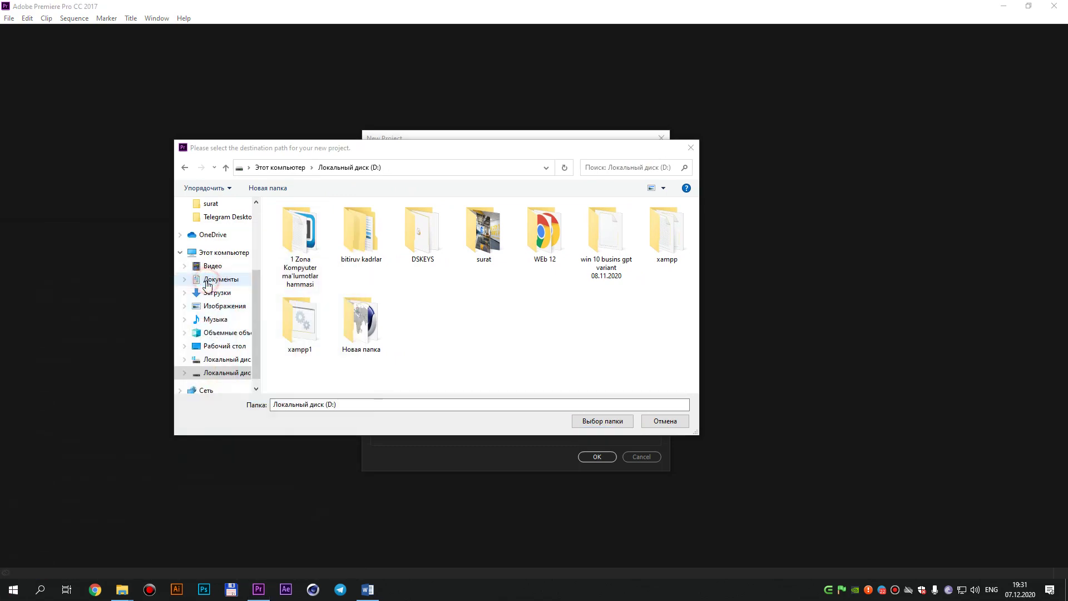
click(451, 410)
double_click(470, 350)
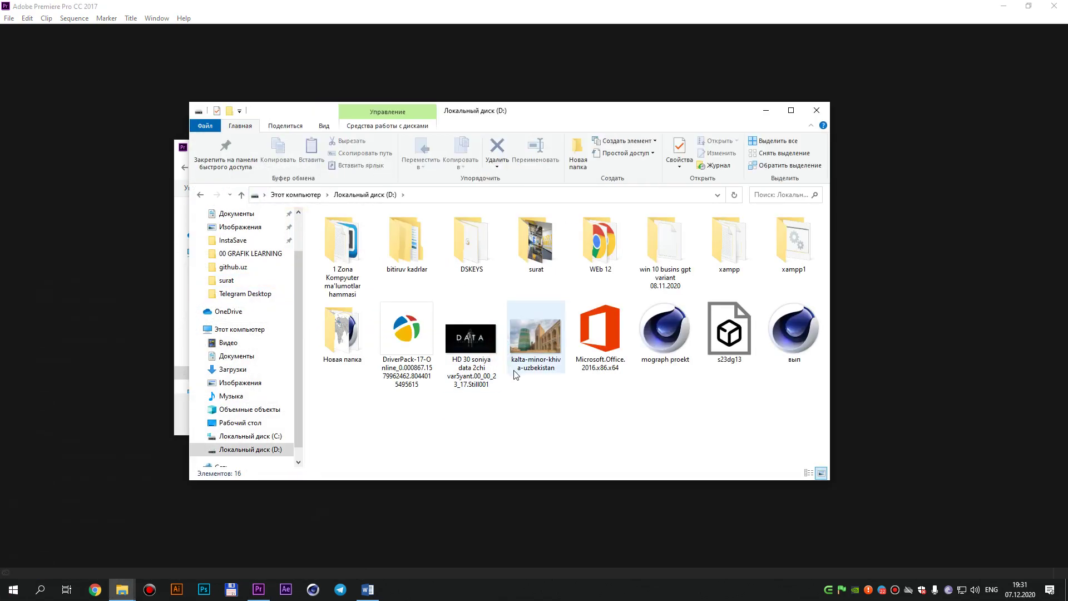
Create a new folder named 5-GURUH on drive D:.
drag(826, 429, 314, 212)
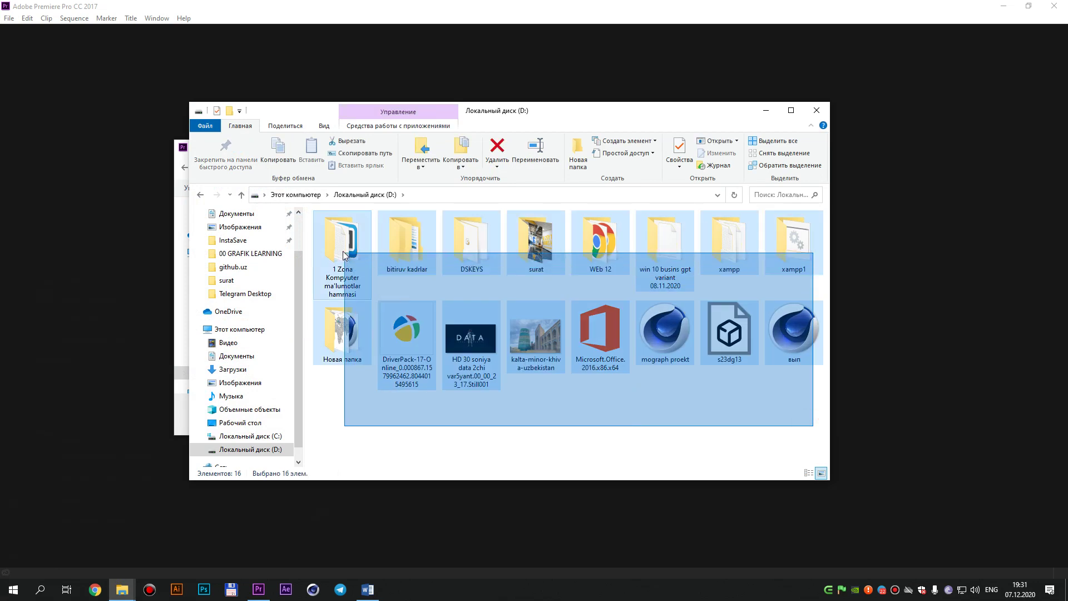
click(381, 426)
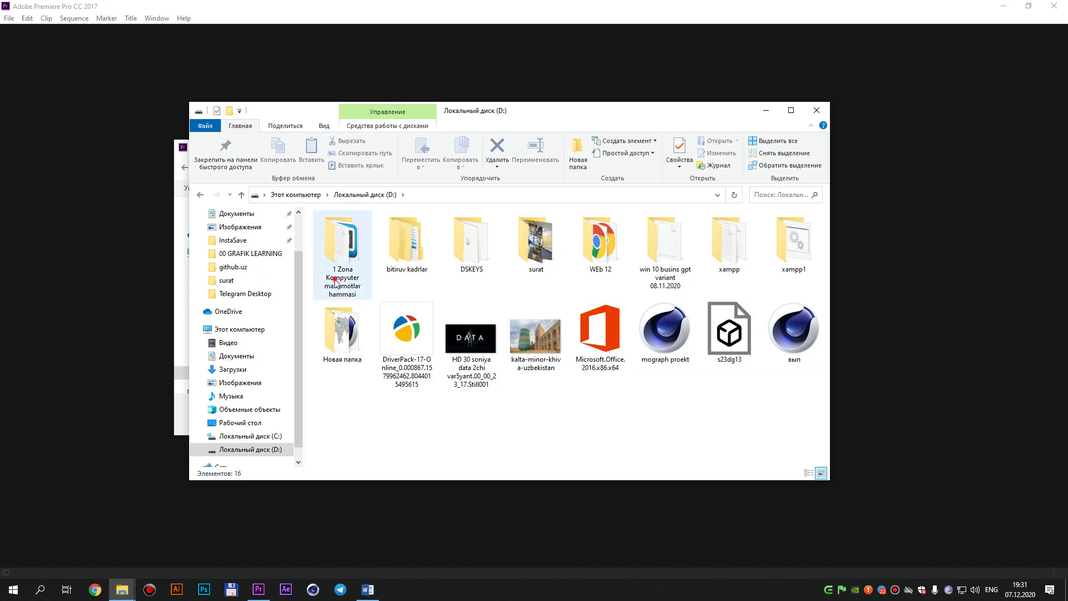
double_click(342, 245)
key(BackSpace)
right_click(466, 426)
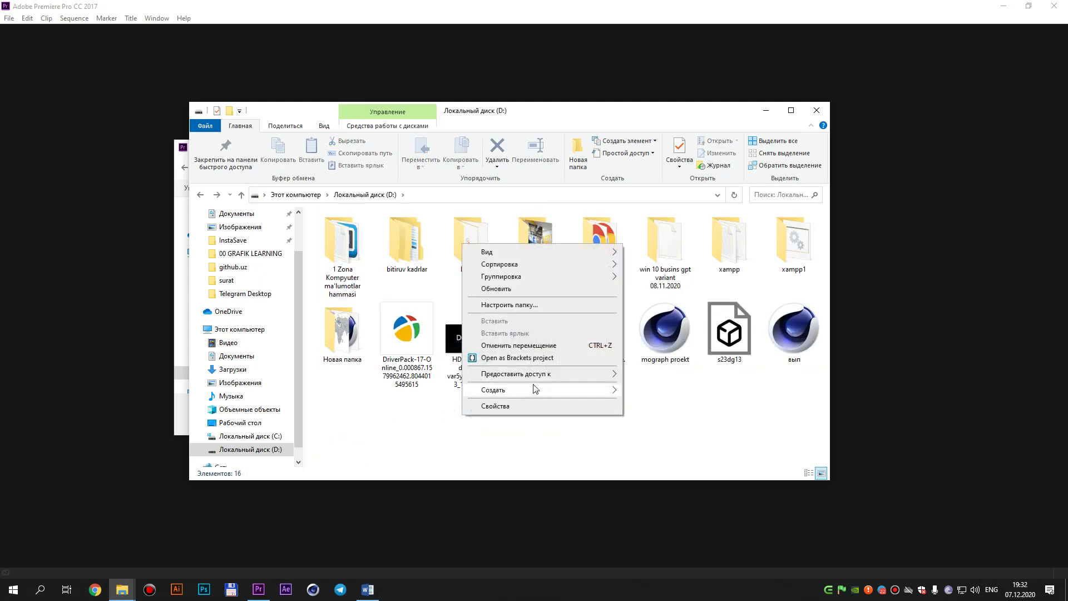
mouse_move(534, 390)
click(693, 389)
text(5-)
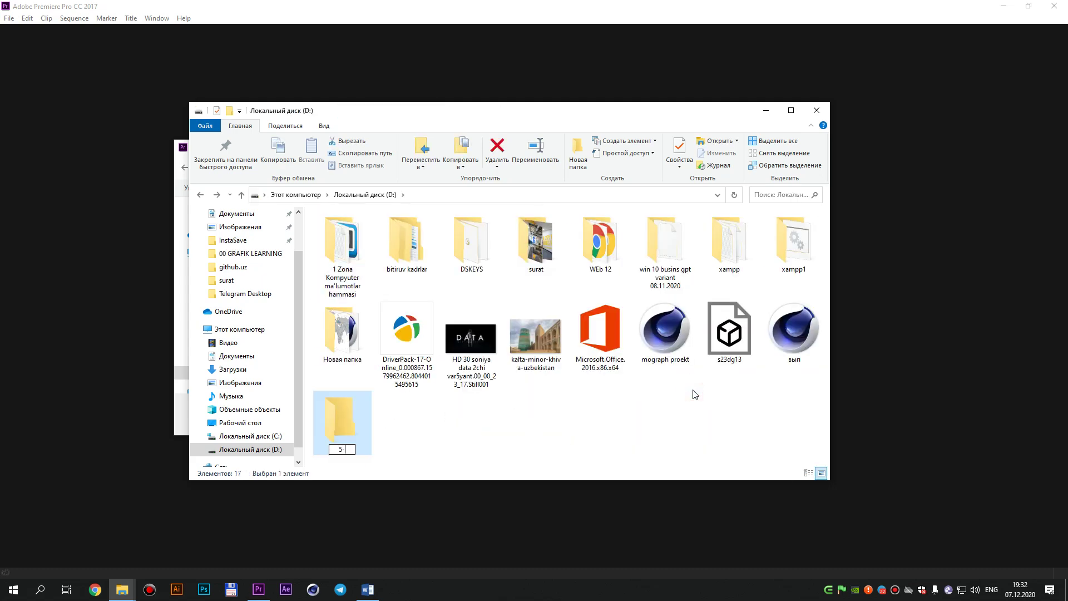
text(GURU)
text(H)
click(508, 406)
Inside 5-GURUH, create a folder named DARS01.
double_click(349, 426)
right_click(390, 246)
mouse_move(451, 395)
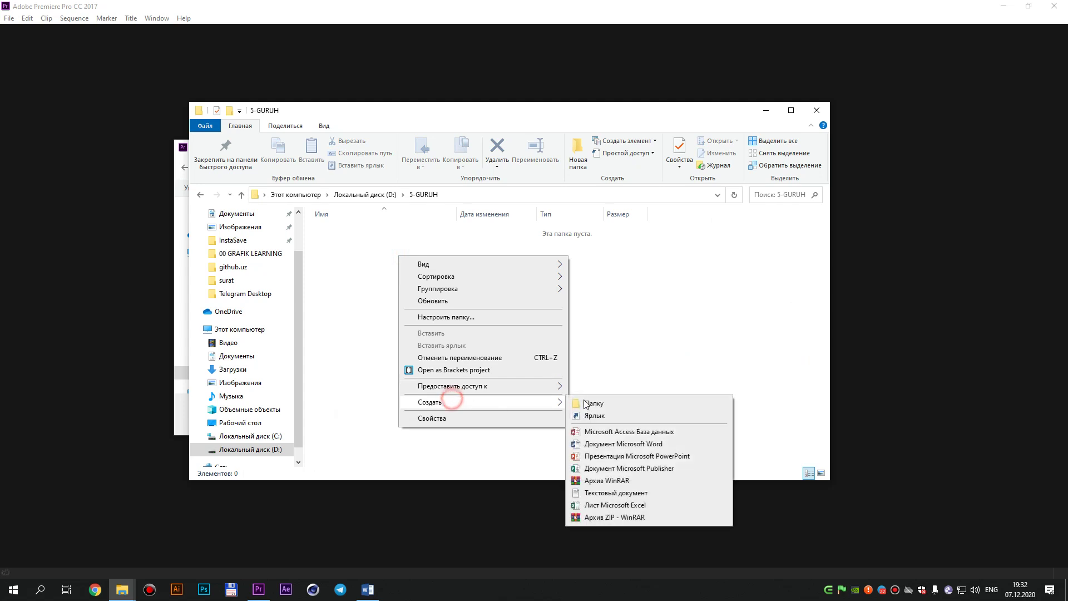
click(589, 403)
text(DAR)
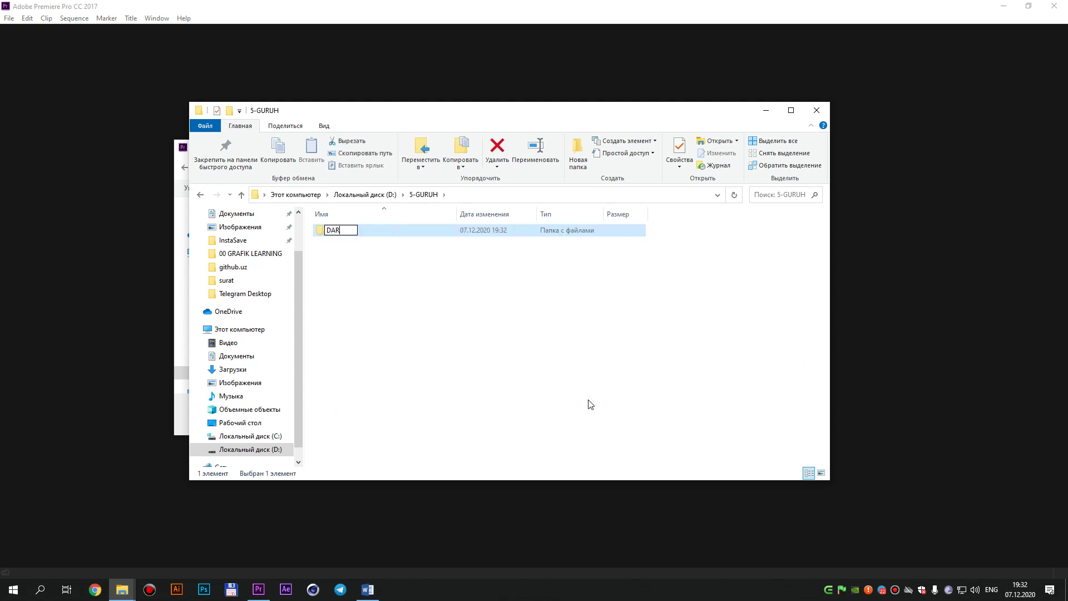
text(S01)
key(Return)
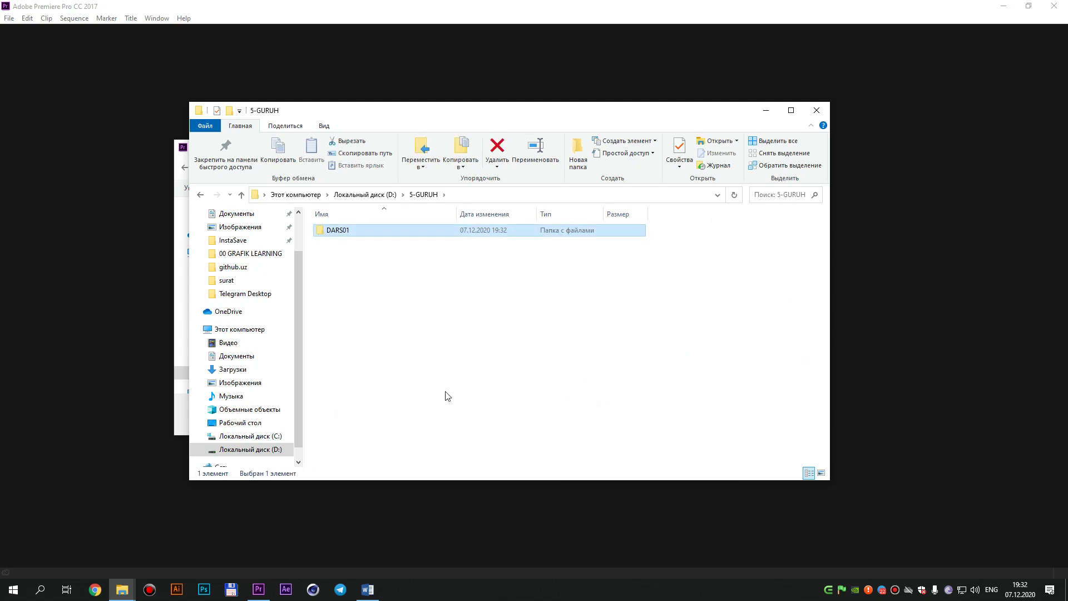
click(390, 319)
Inside DARS01, create a folder named PRO.
click(337, 234)
double_click(337, 234)
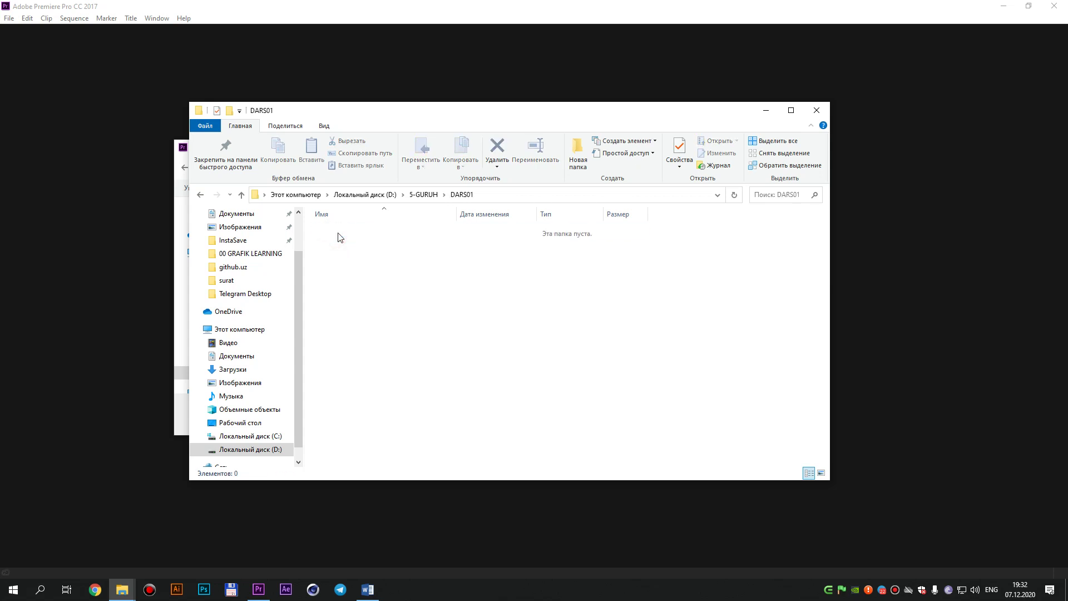
right_click(340, 245)
mouse_move(419, 394)
click(529, 396)
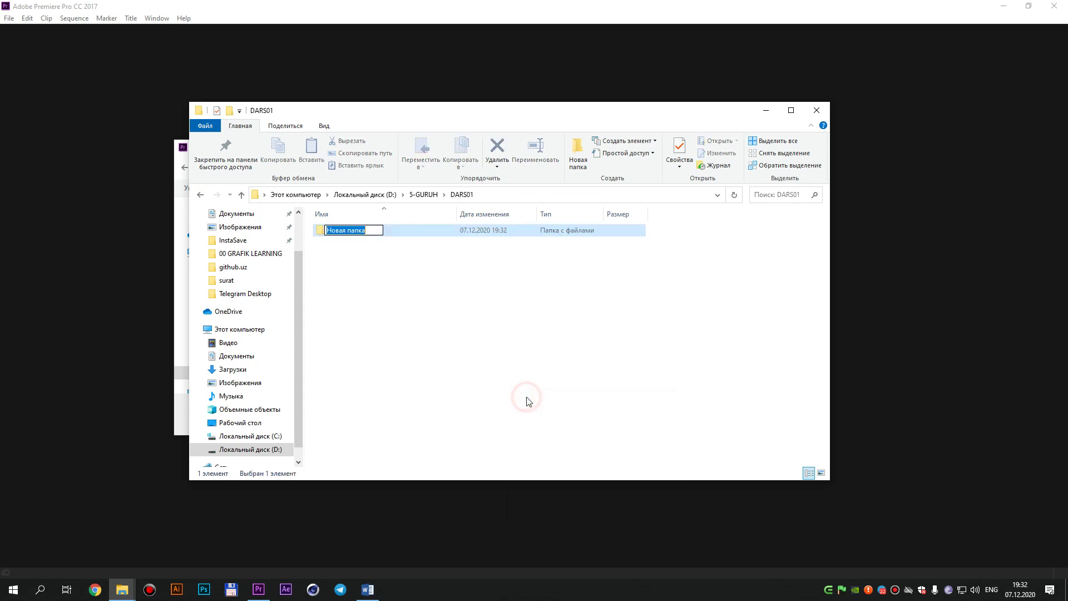
text(PRO)
key(Return)
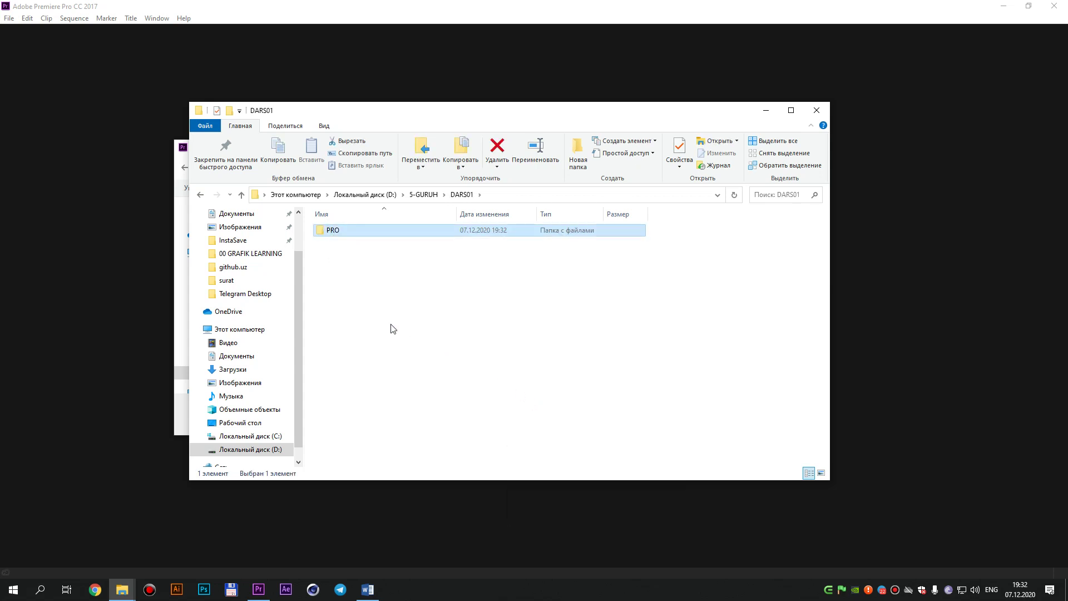
click(330, 231)
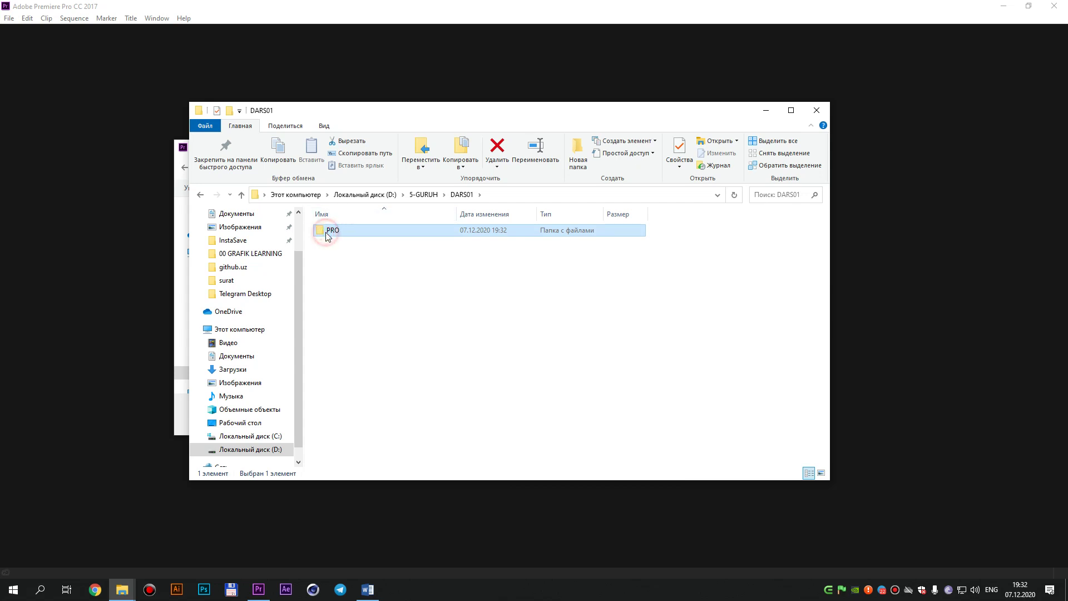
click(326, 285)
Add a VIDEO folder next to PRO in DARS01.
right_click(336, 283)
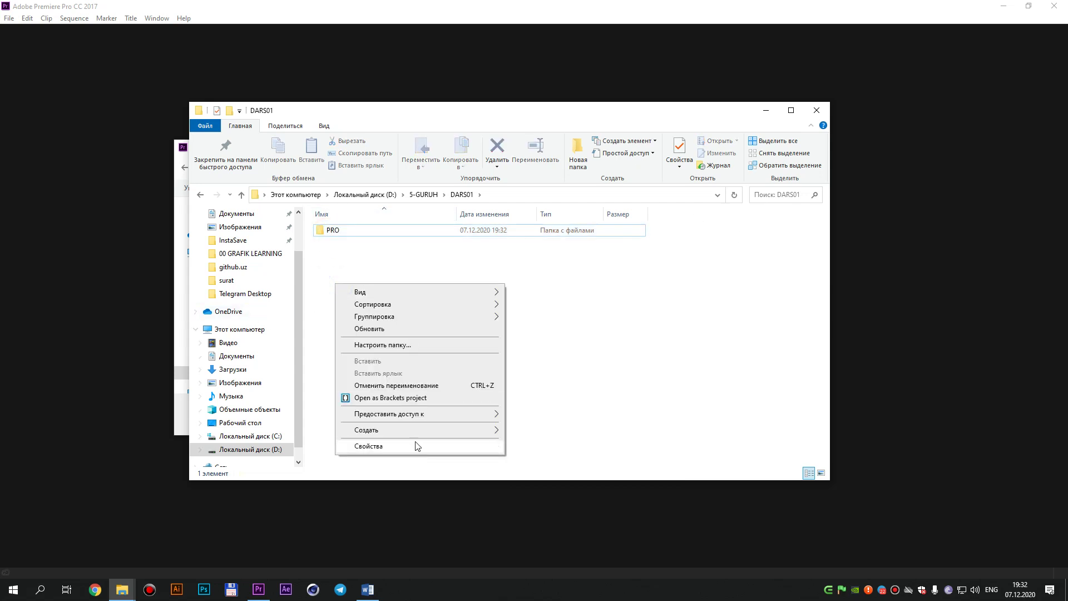
click(412, 430)
click(554, 433)
text(V)
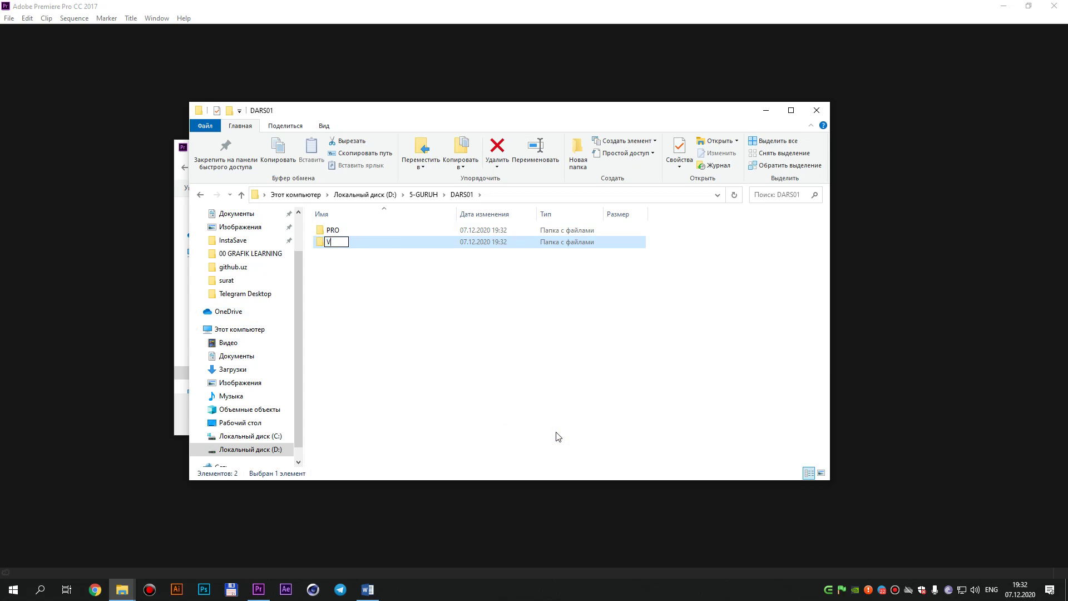
text(IDEO)
key(Return)
Add another folder named RESM, then rename it to RASM.
right_click(409, 305)
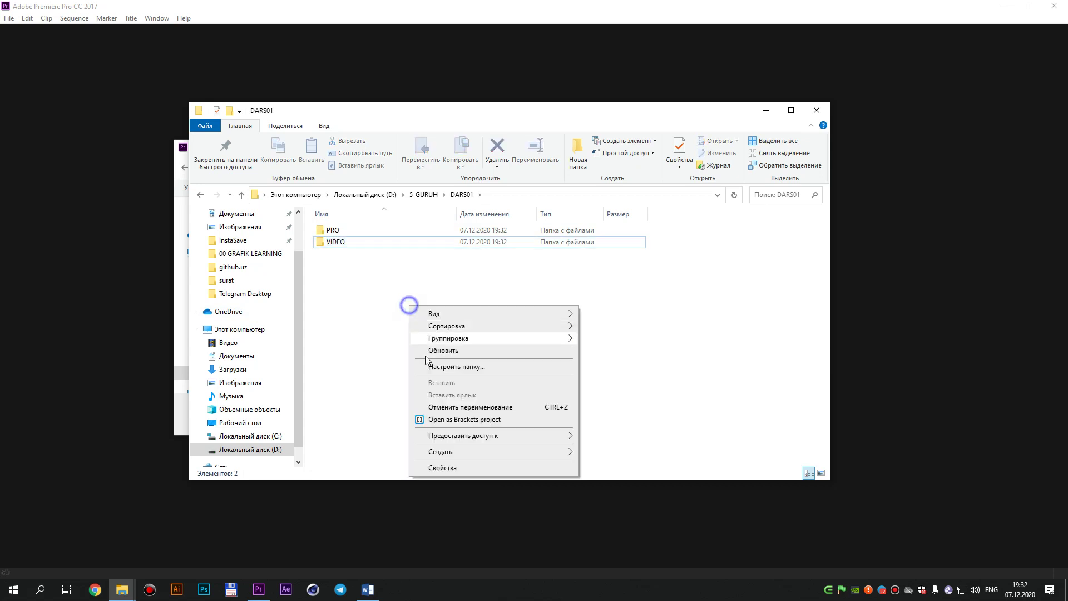
click(445, 451)
click(600, 456)
text(RE)
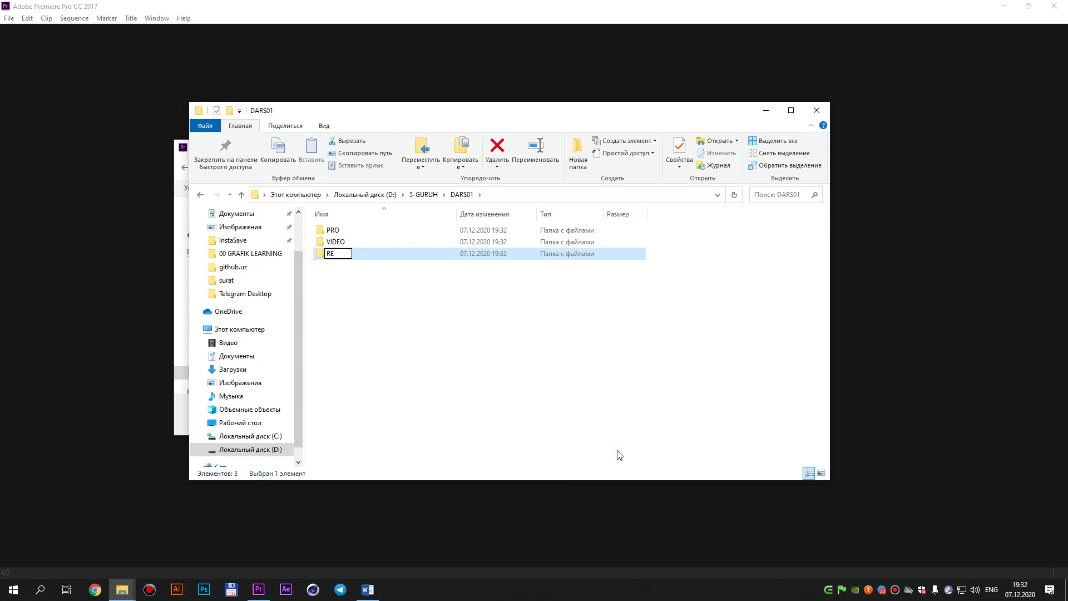
text(SM)
key(Return)
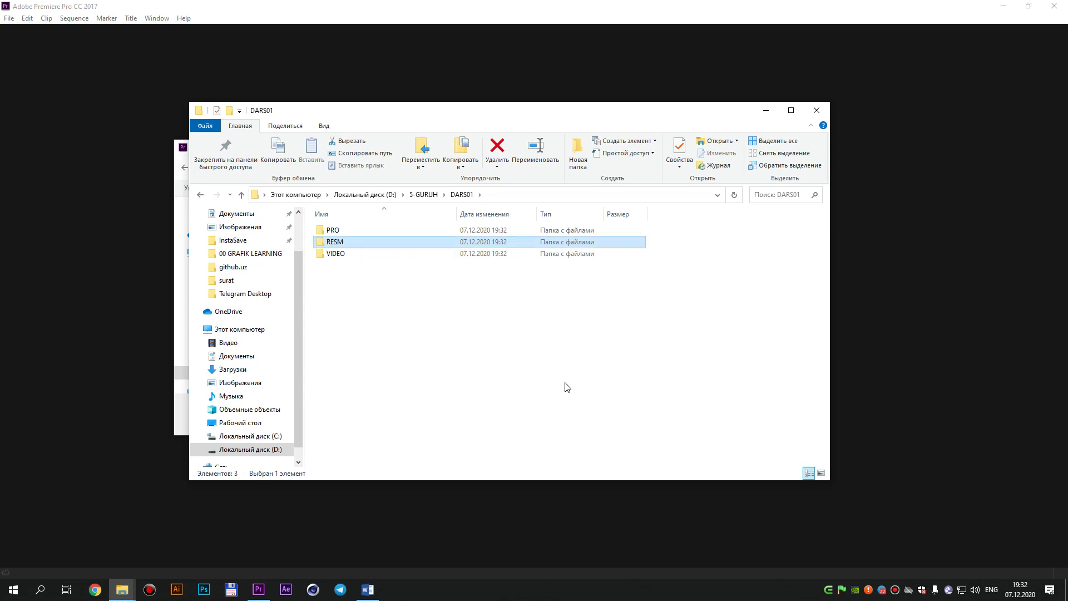
click(335, 243)
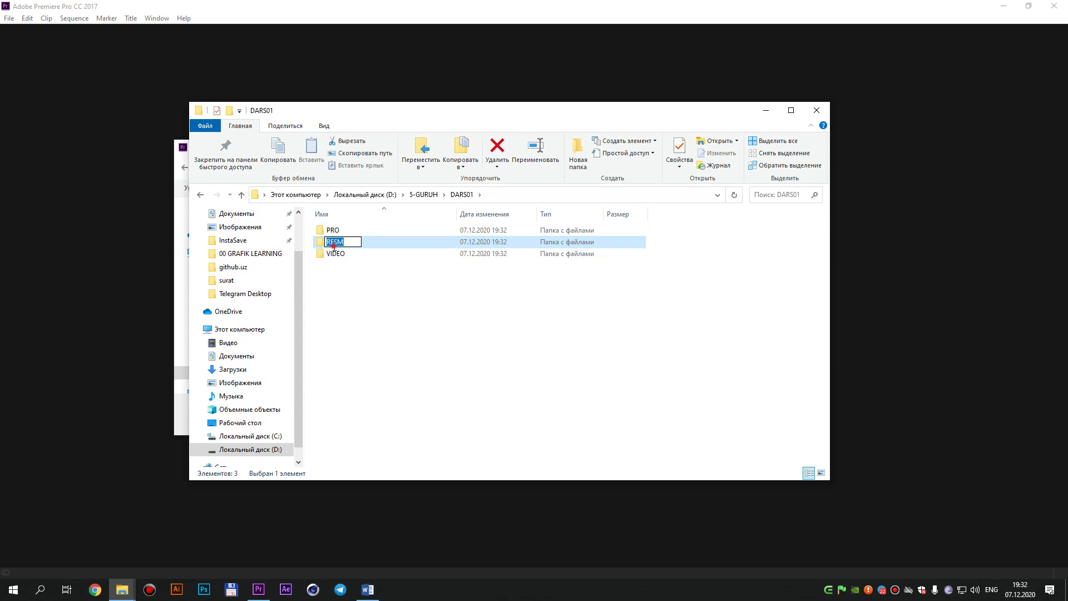
key(BackSpace)
text(A)
key(Return)
click(338, 230)
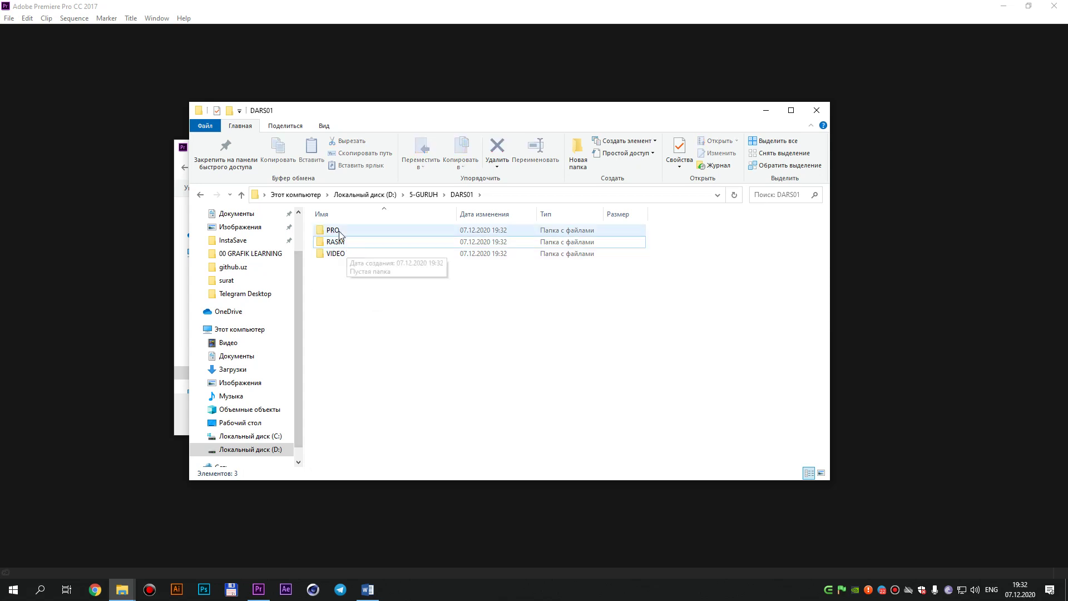
Set the project location to D:\5-GURUH\DARS01\PRO in the folder picker.
click(552, 5)
double_click(426, 316)
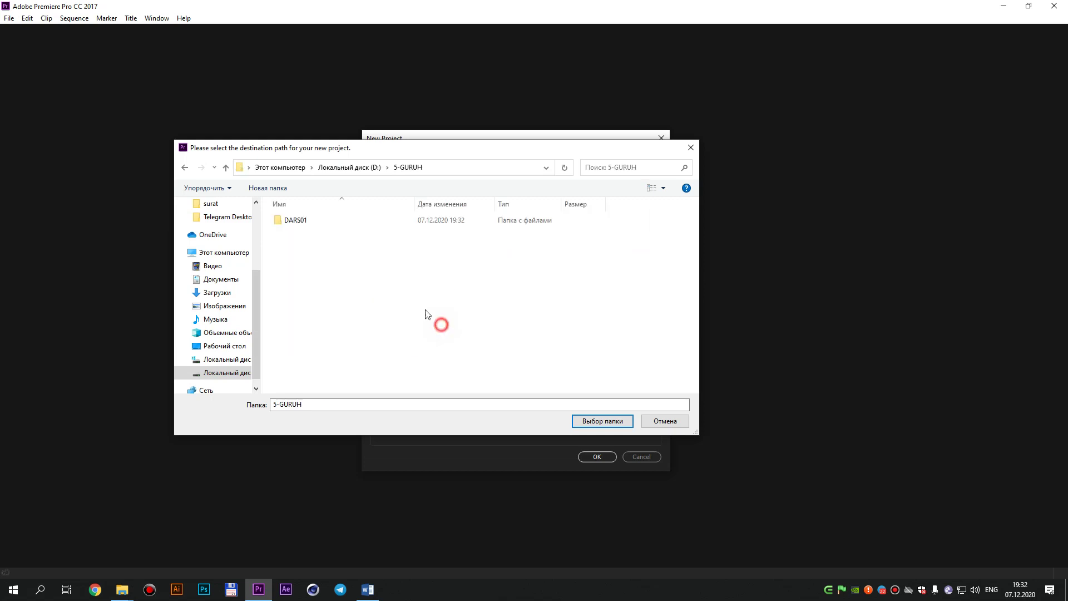
double_click(304, 221)
double_click(303, 221)
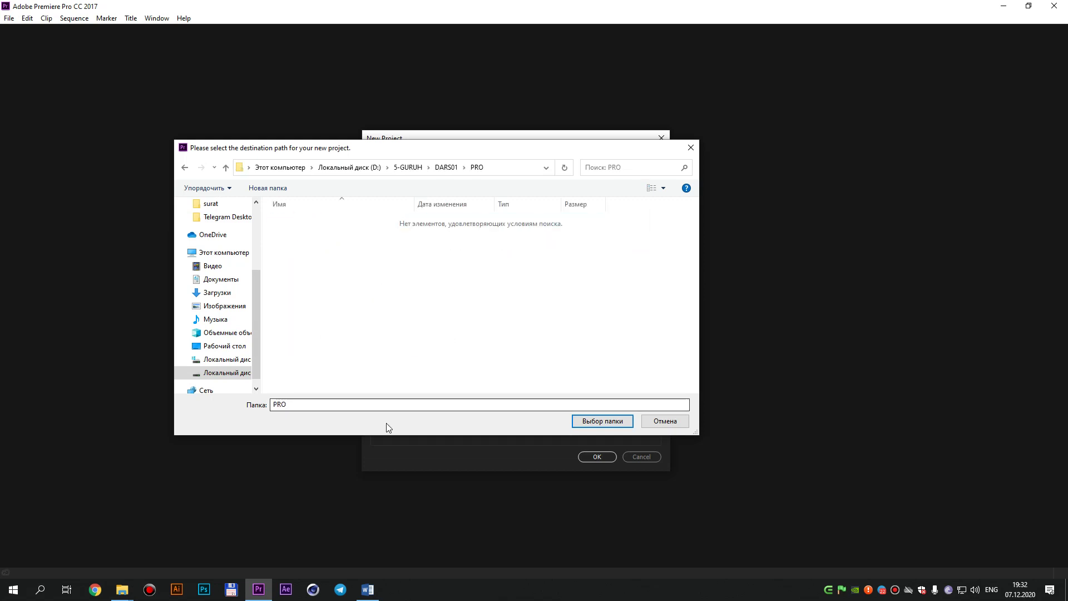
click(601, 420)
Check the DARS 01 name and review the Scratch Disks and Ingest Settings tabs.
click(452, 162)
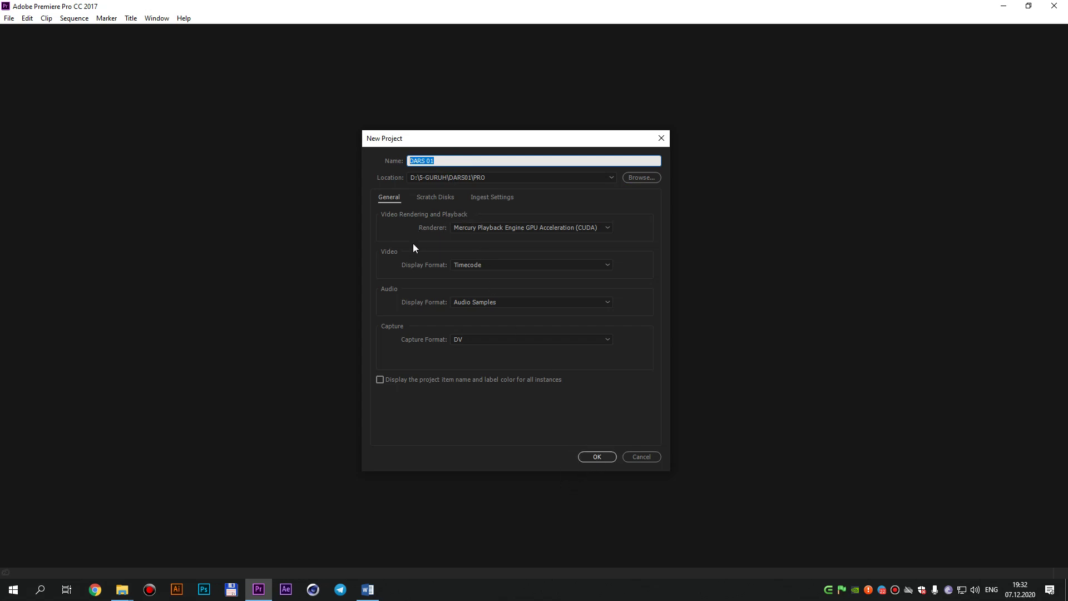
click(435, 198)
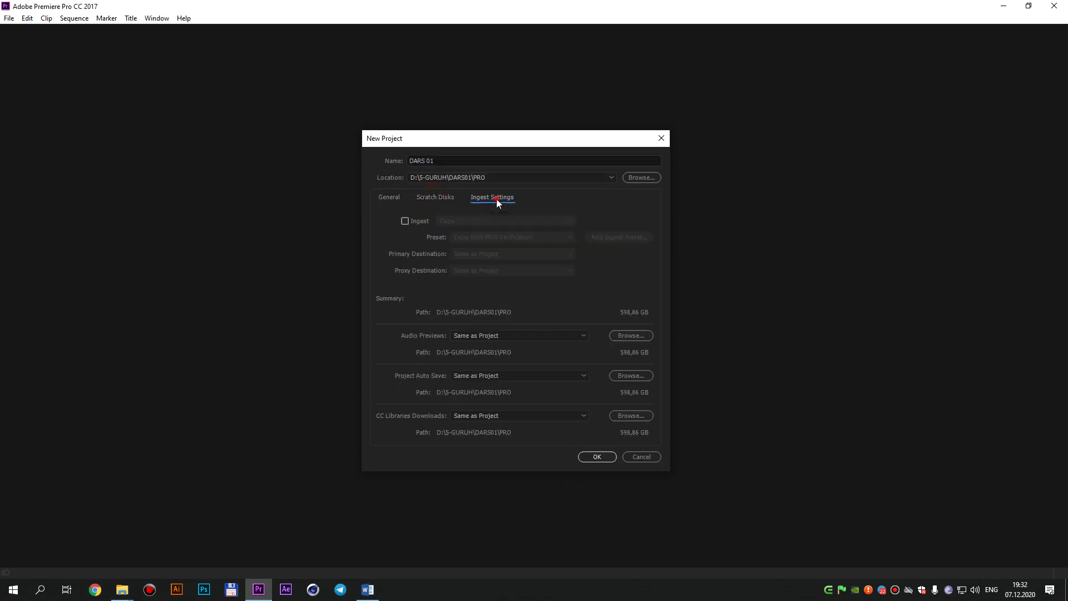
click(495, 198)
click(433, 202)
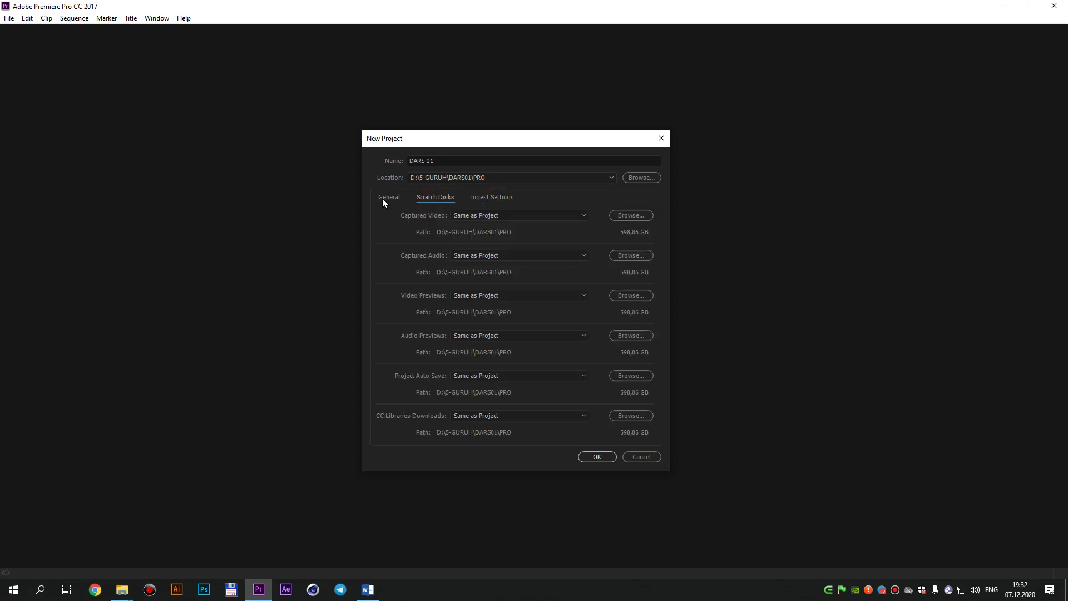
Return to the General tab and confirm the New Project dialog to create DARS 01.
click(383, 199)
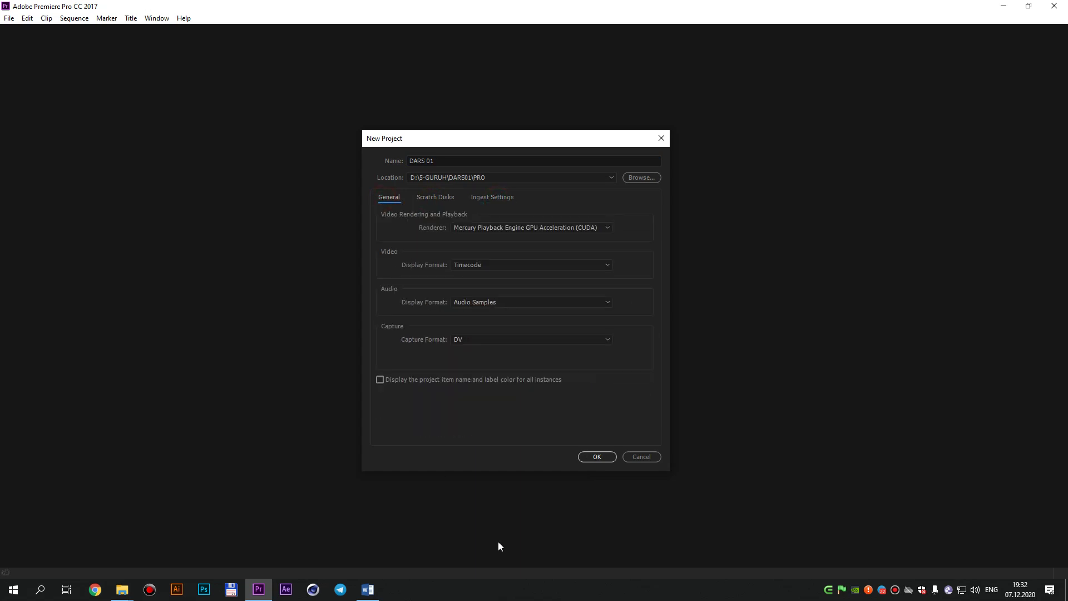
click(607, 458)
click(607, 458)
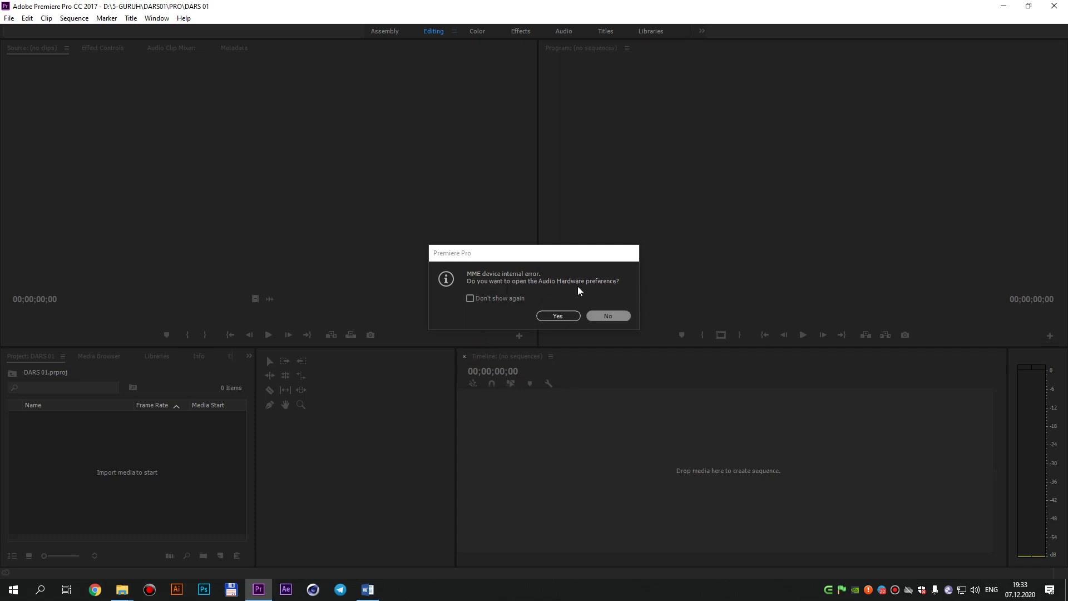
Set Audio Hardware Default Output to TV monitor (NVIDIA High Definition Audio), accepting the prompts.
drag(562, 256, 529, 412)
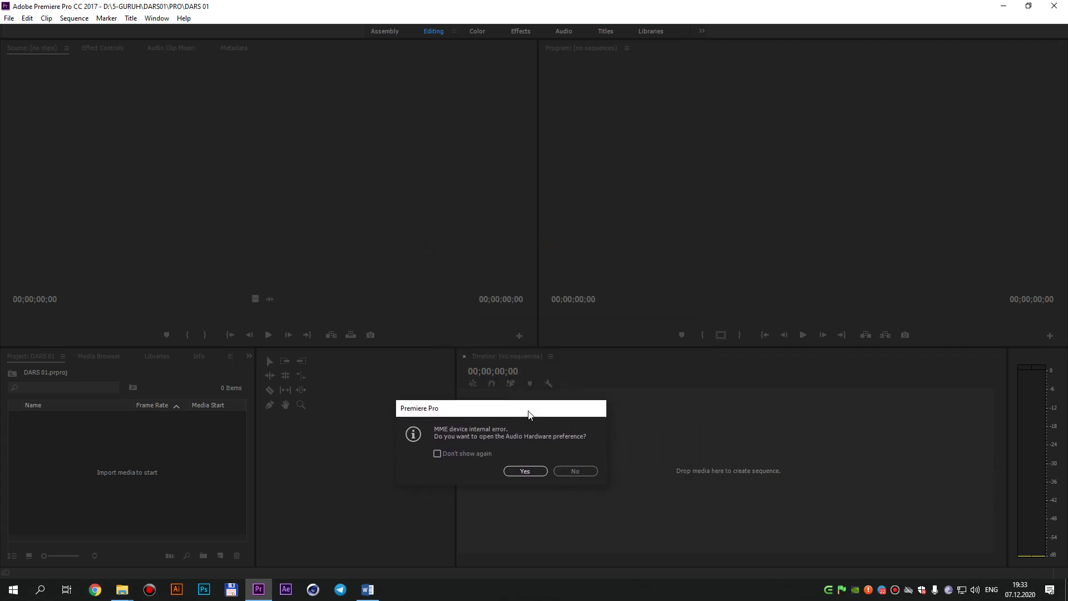
drag(508, 416, 506, 360)
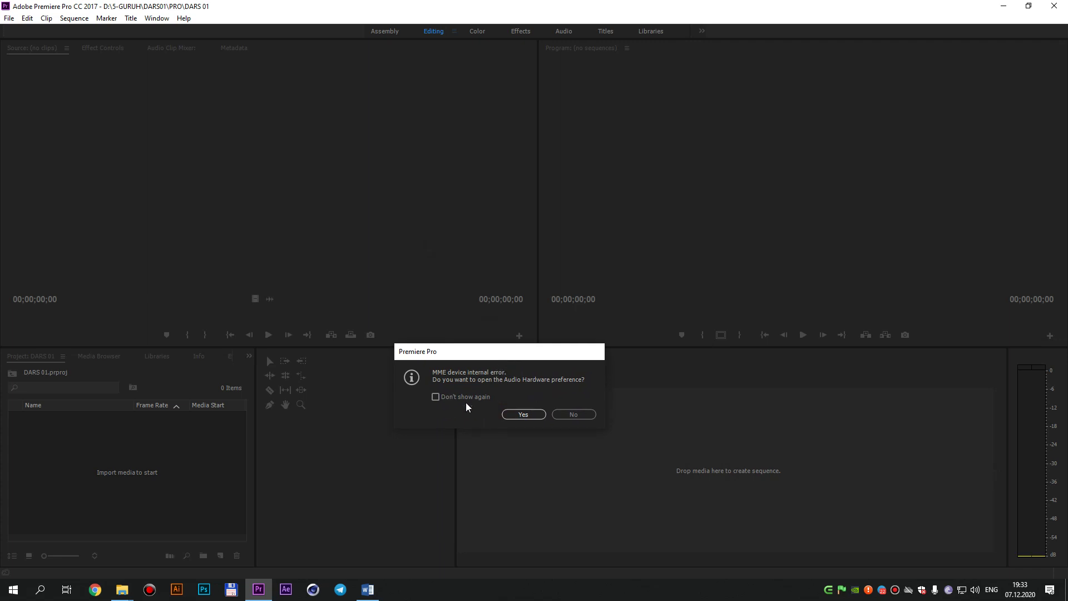
click(524, 414)
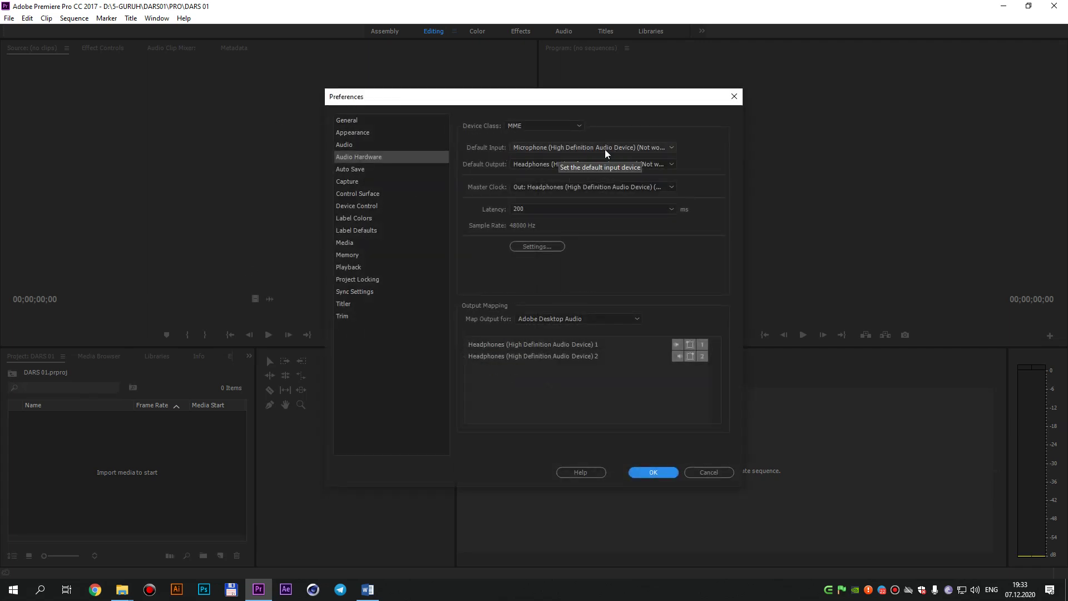
click(606, 167)
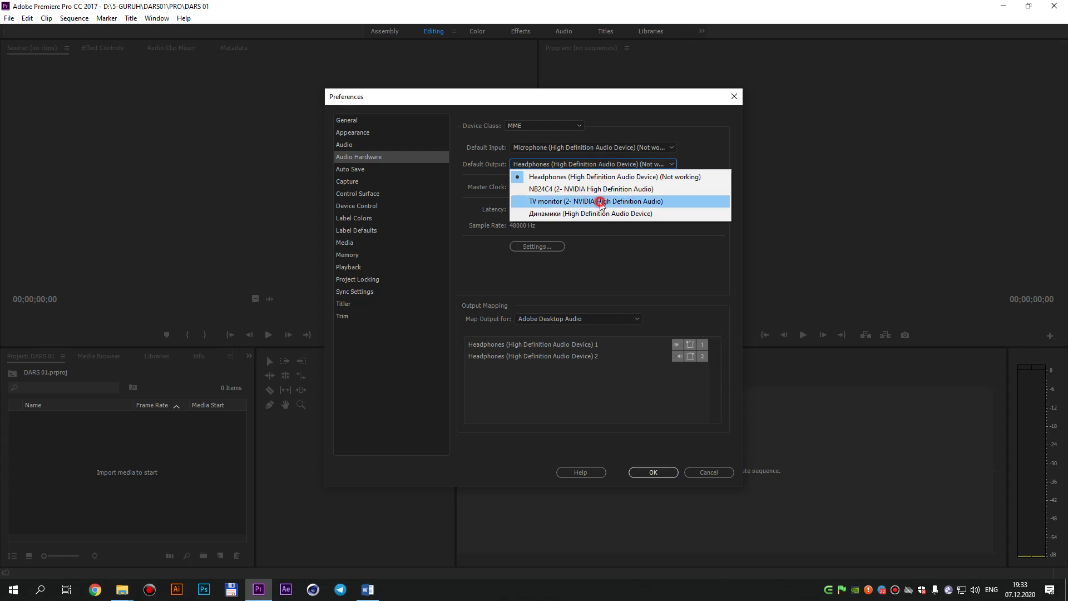
click(600, 201)
click(587, 316)
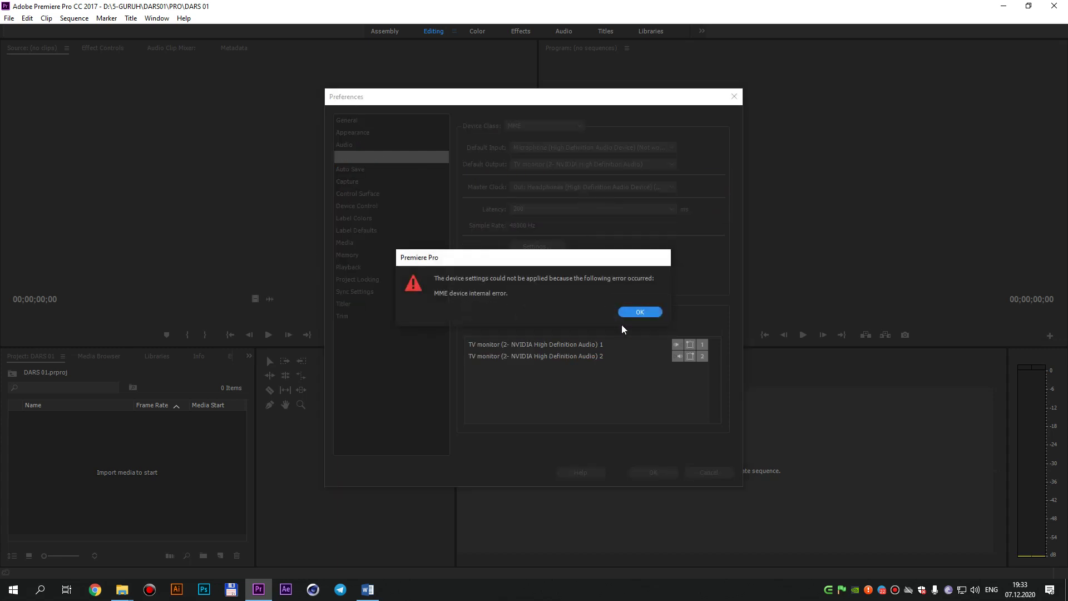
click(636, 310)
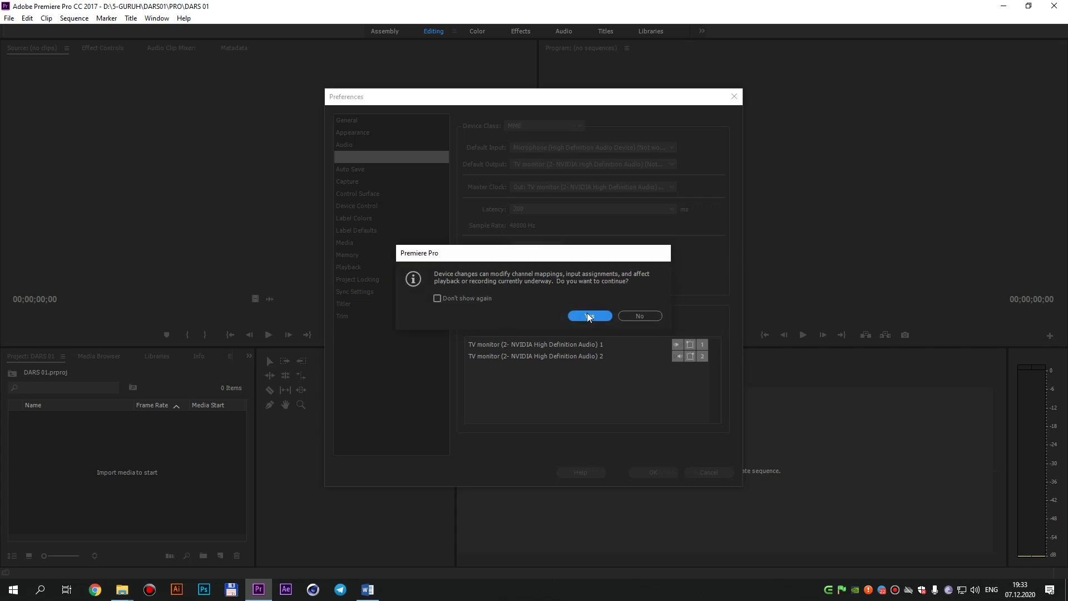
click(588, 316)
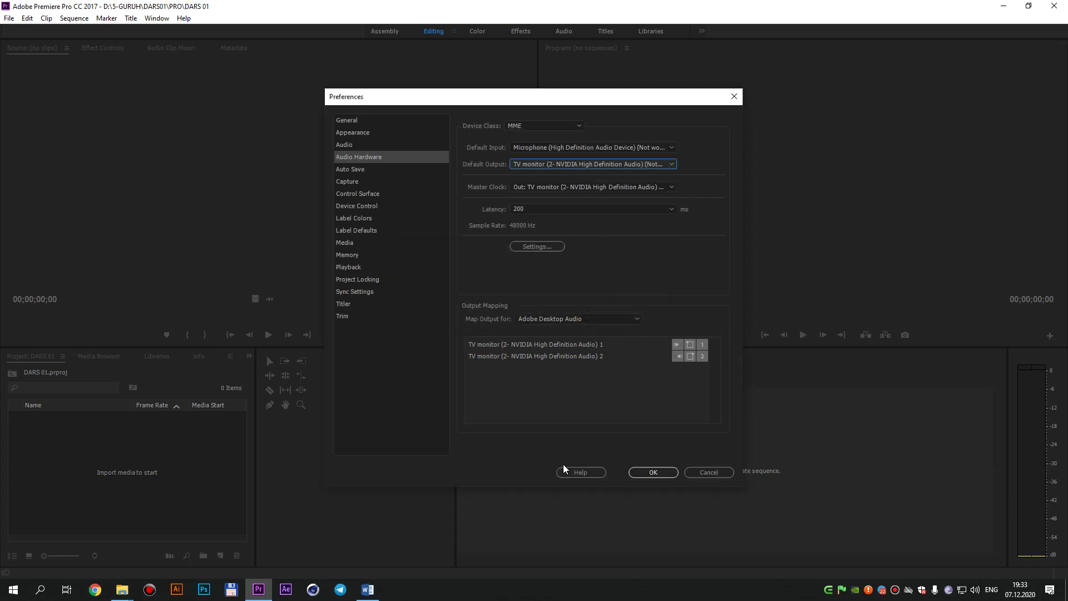
click(653, 472)
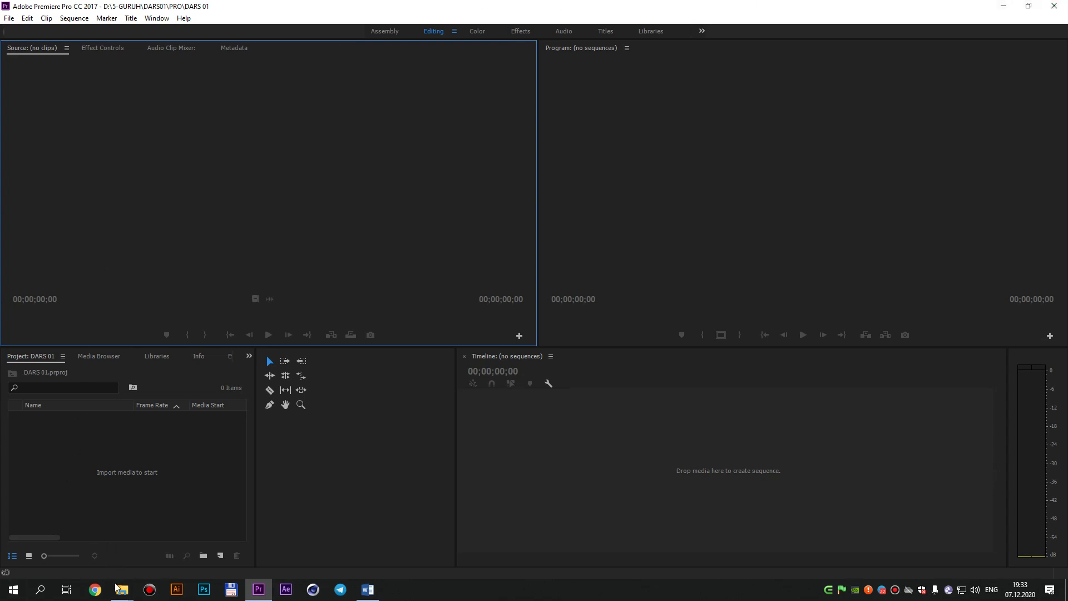
mouse_move(118, 587)
click(270, 540)
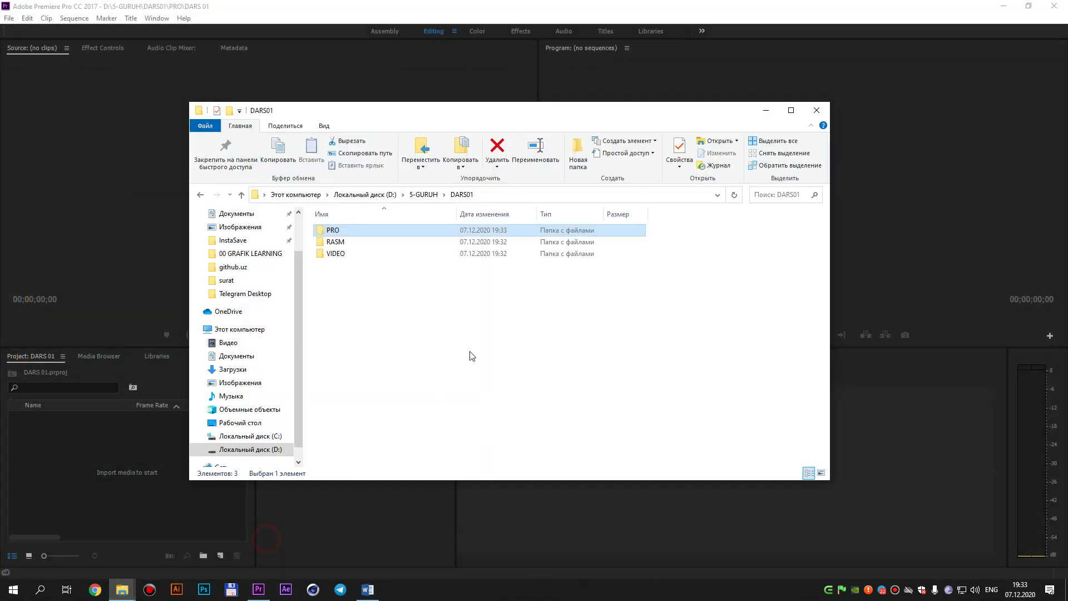
double_click(345, 230)
drag(306, 232, 497, 366)
mouse_move(610, 248)
mouse_down()
mouse_move(654, 309)
mouse_move(342, 222)
mouse_up()
click(400, 265)
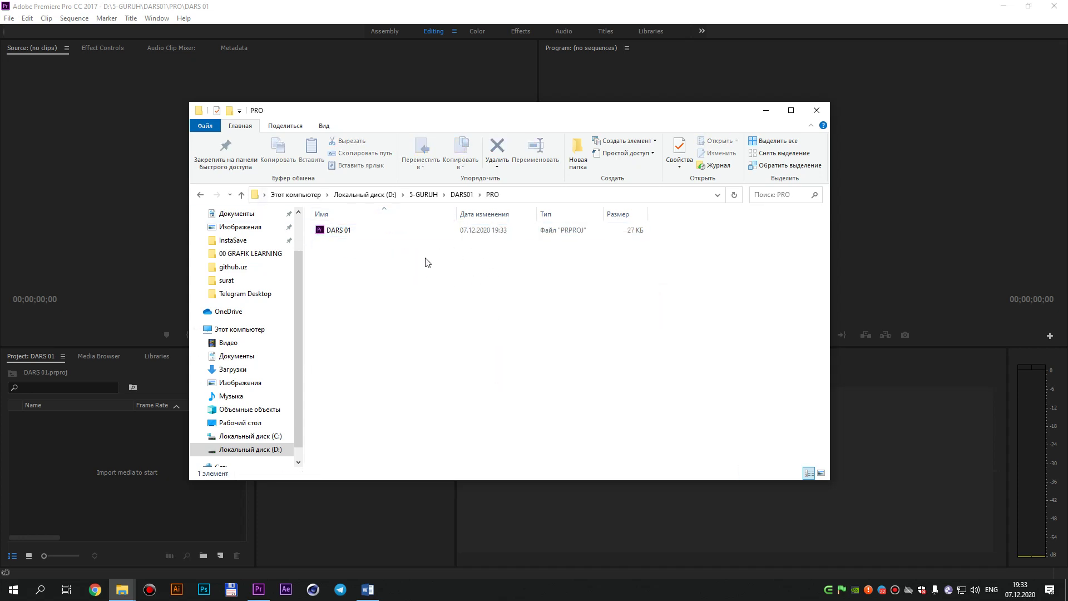
ctrl+scroll(425, 262, up, 1)
ctrl+scroll(416, 265, up, 2)
ctrl+scroll(410, 268, up, 2)
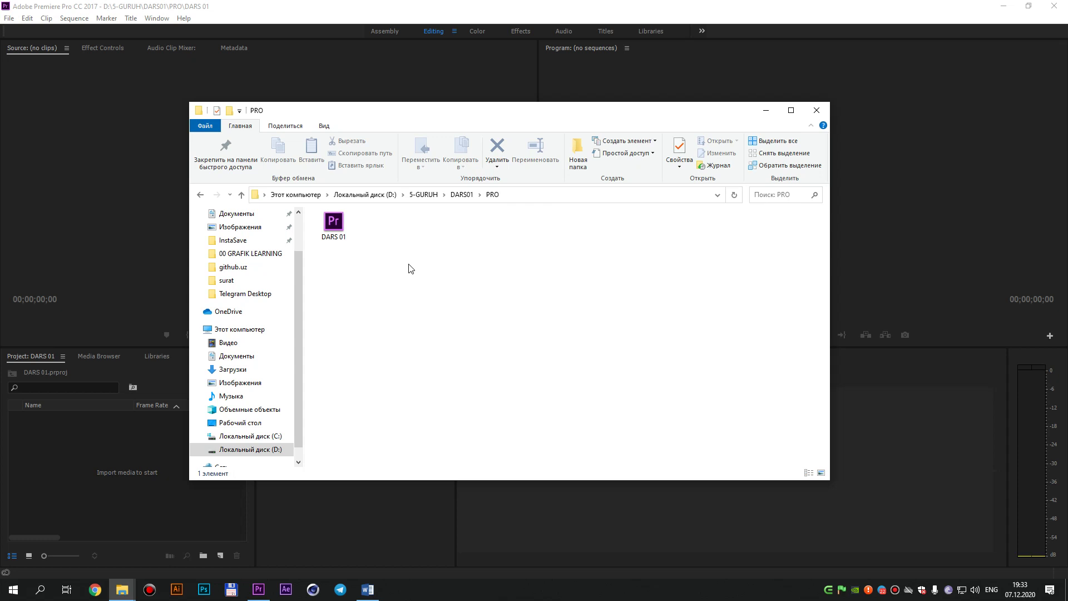
ctrl+scroll(412, 273, down, 3)
click(322, 123)
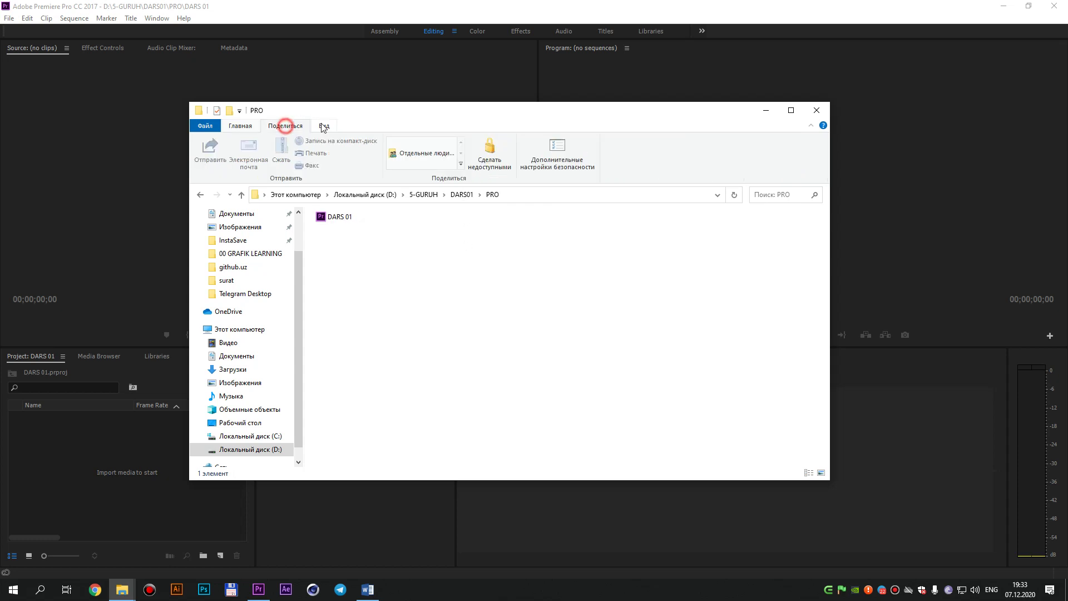
click(417, 164)
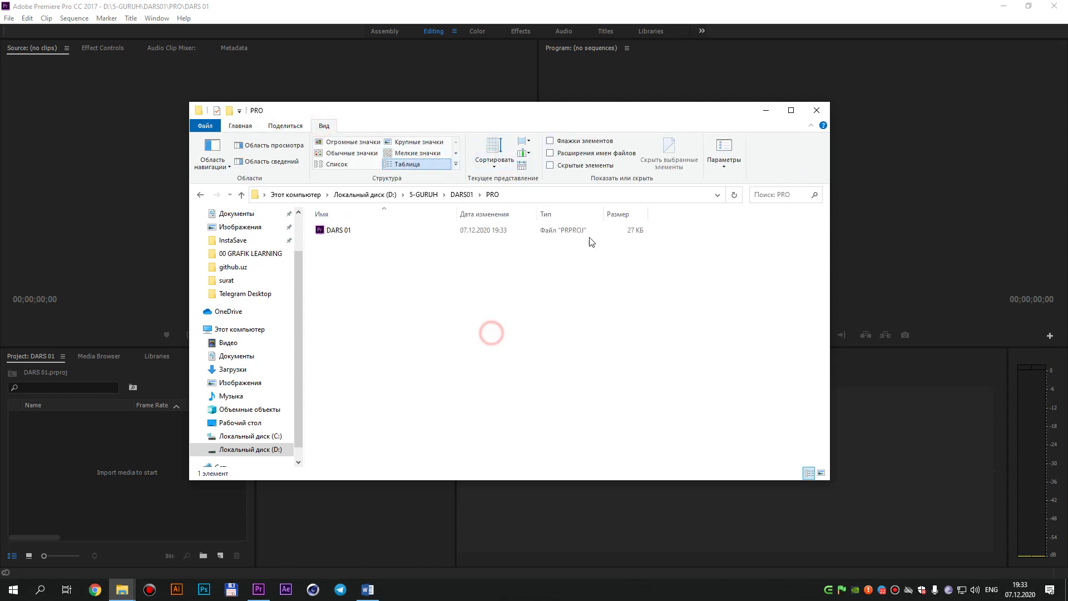
click(574, 230)
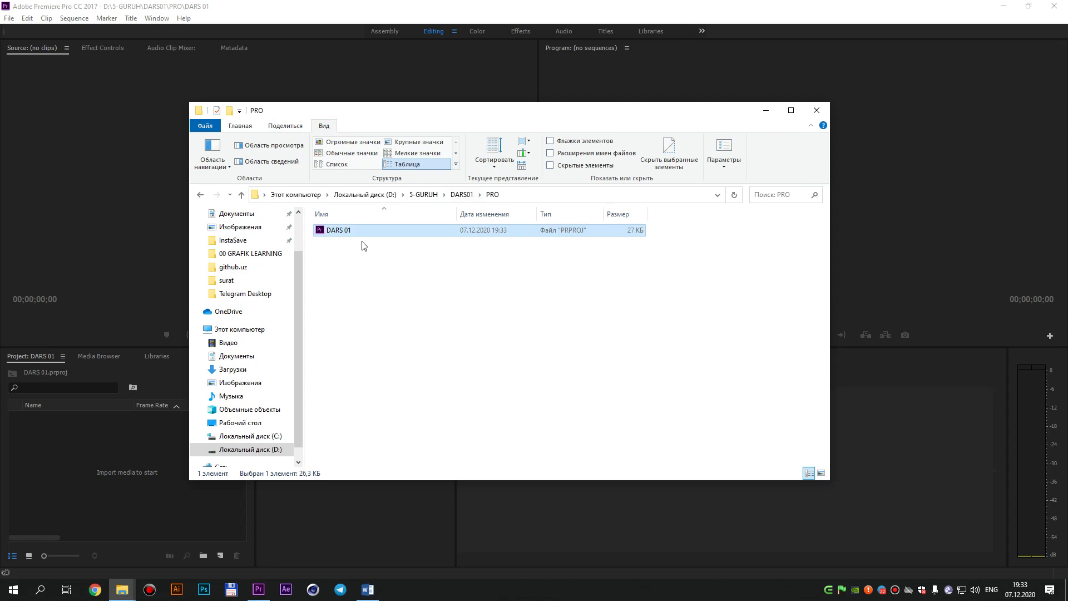
right_click(350, 231)
click(379, 505)
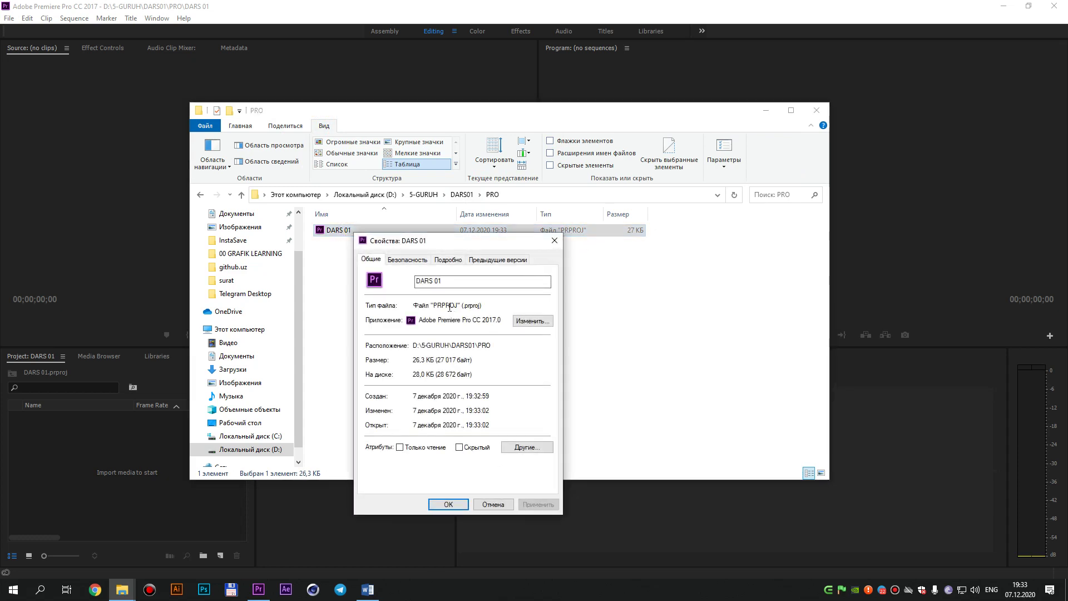
drag(467, 305, 482, 306)
click(555, 240)
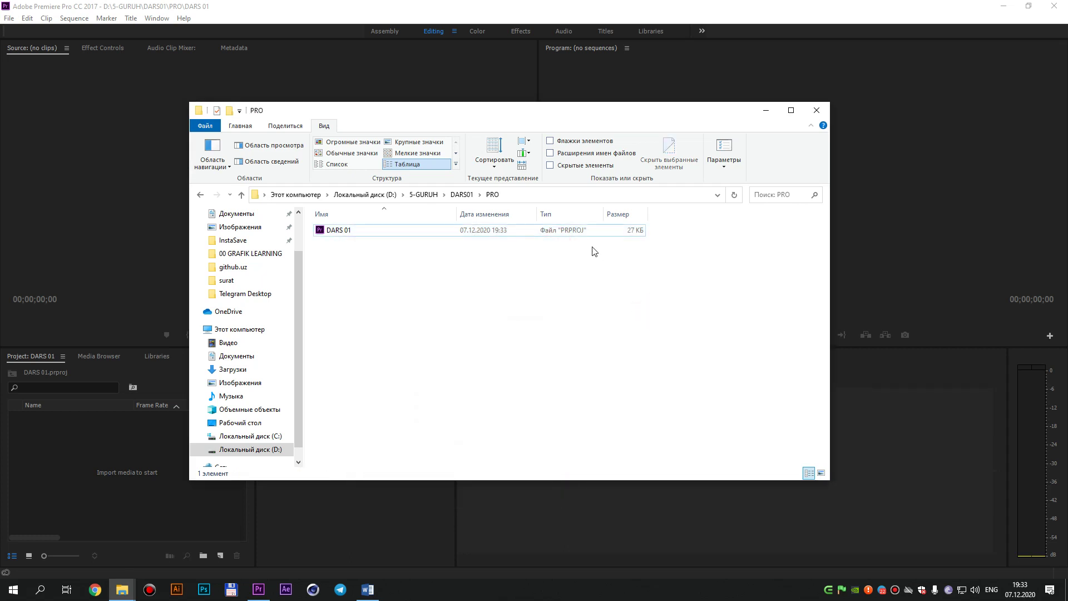
key(BackSpace)
click(766, 110)
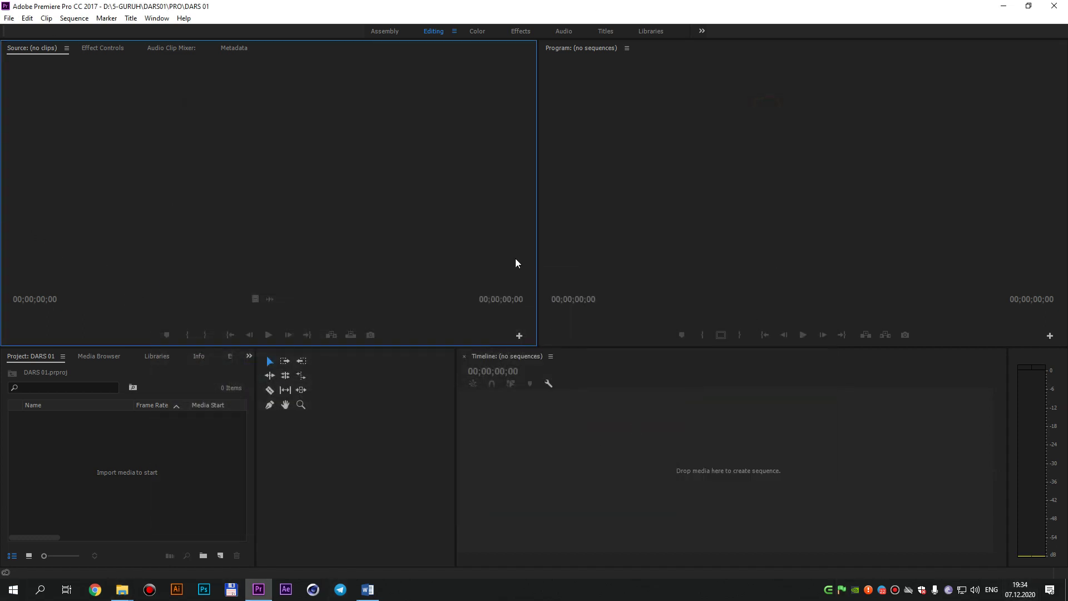
Dock the Timeline and Program monitor tabs into the upper-left Source panel group.
drag(501, 356, 429, 354)
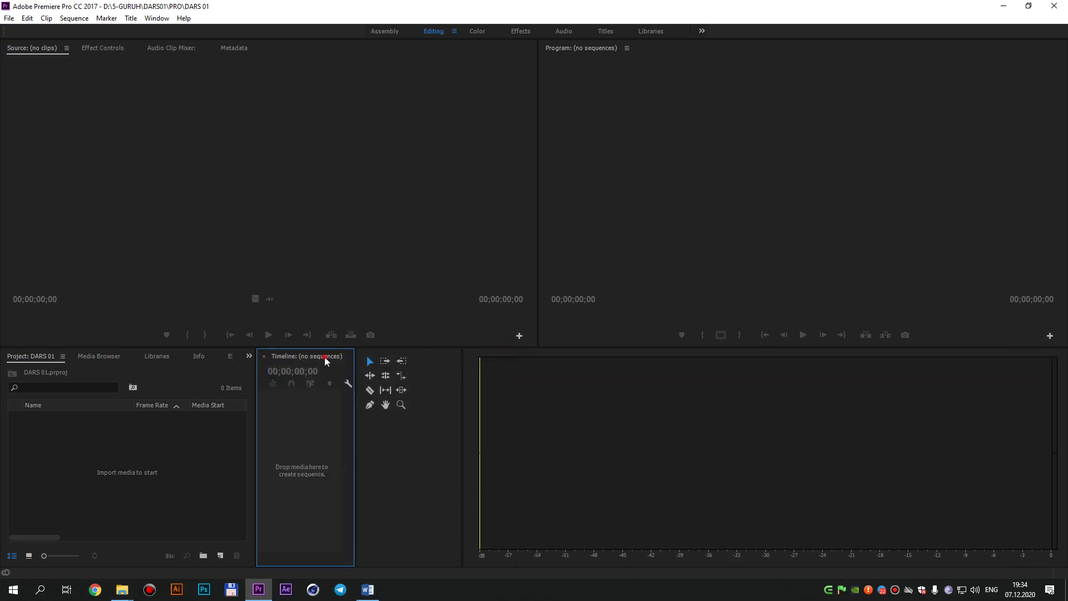
drag(325, 356, 353, 286)
drag(581, 48, 467, 177)
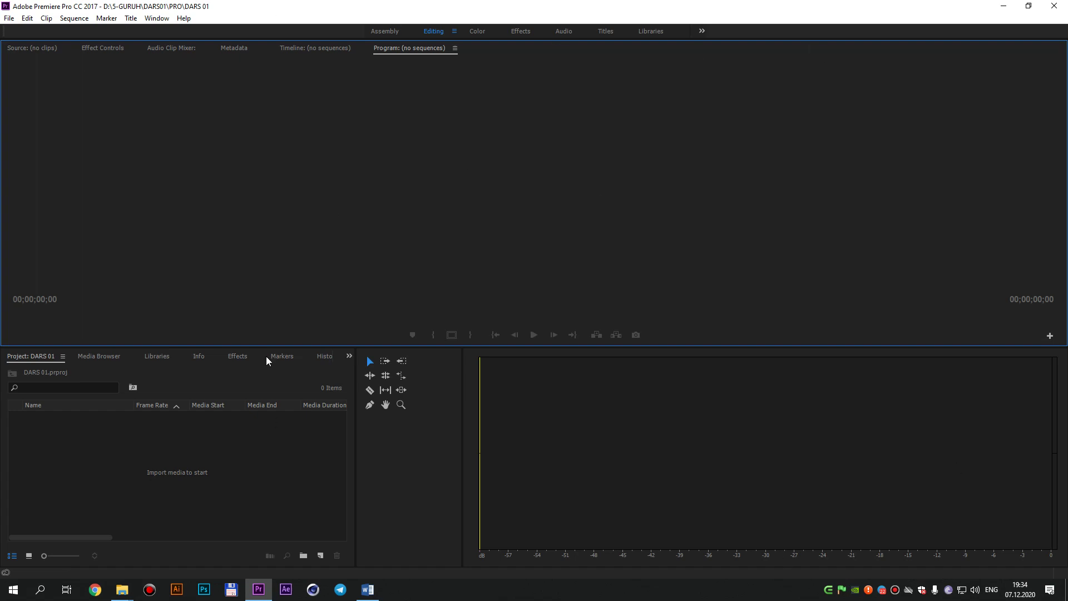
click(158, 19)
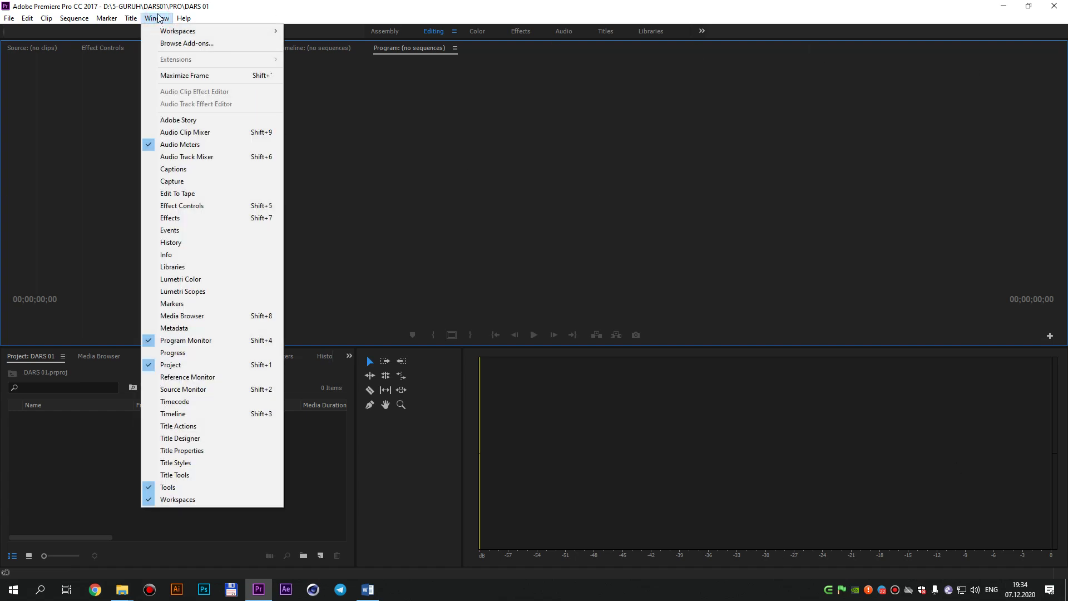
click(448, 176)
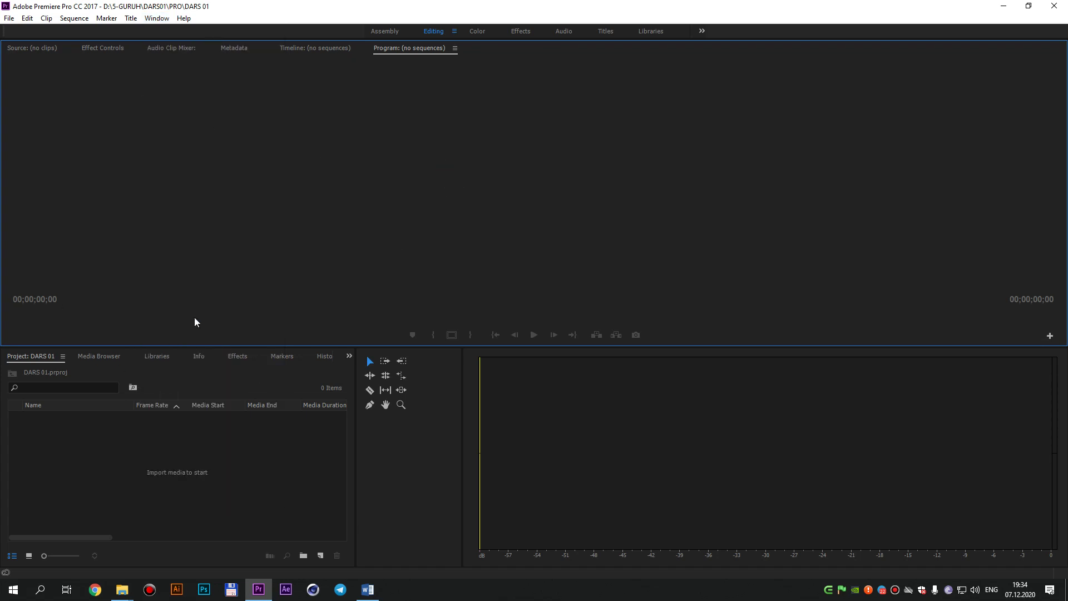
click(496, 159)
Bring the Markers panel forward and dock it into its own frame.
click(639, 455)
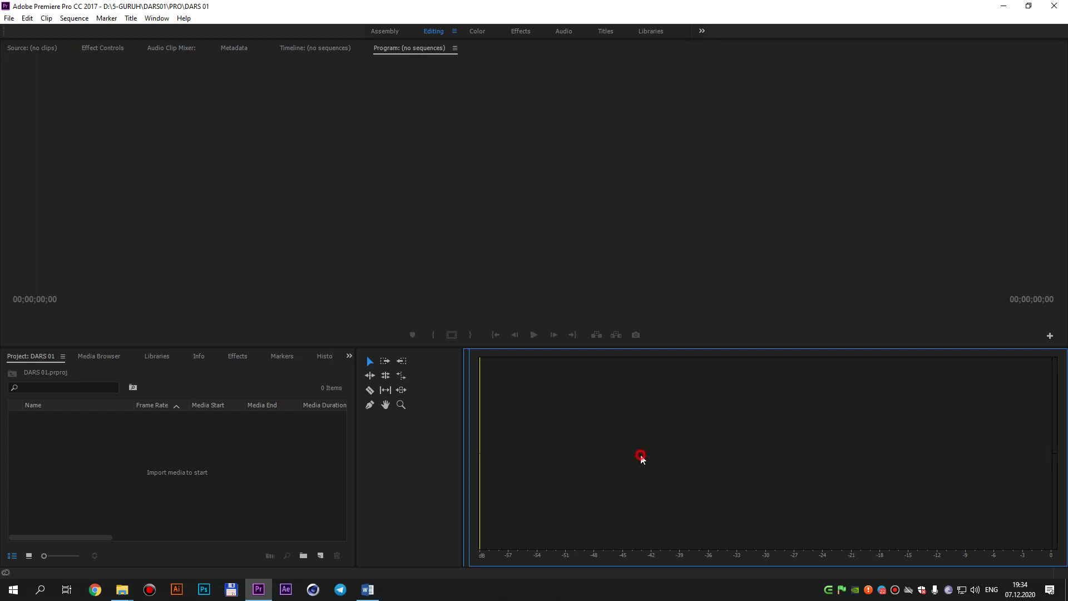
click(408, 455)
click(212, 471)
click(255, 162)
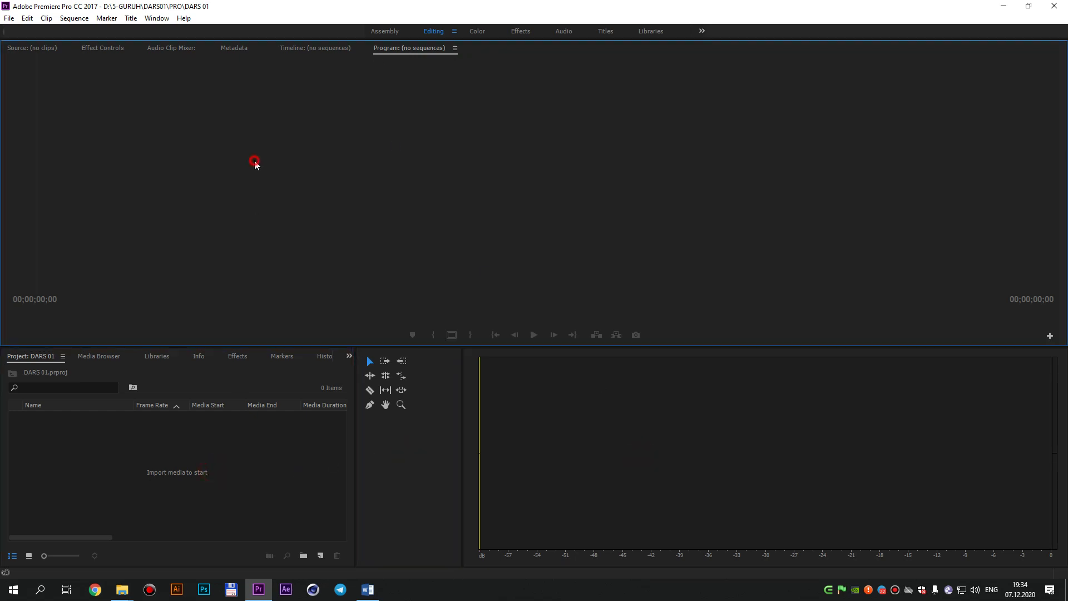
click(283, 356)
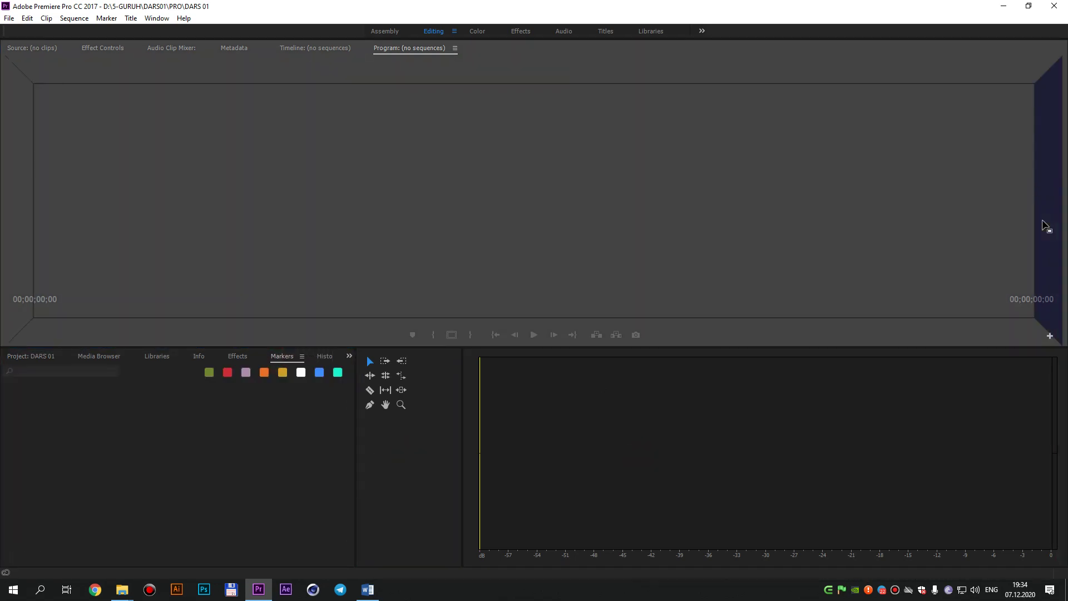
drag(1066, 214, 1044, 226)
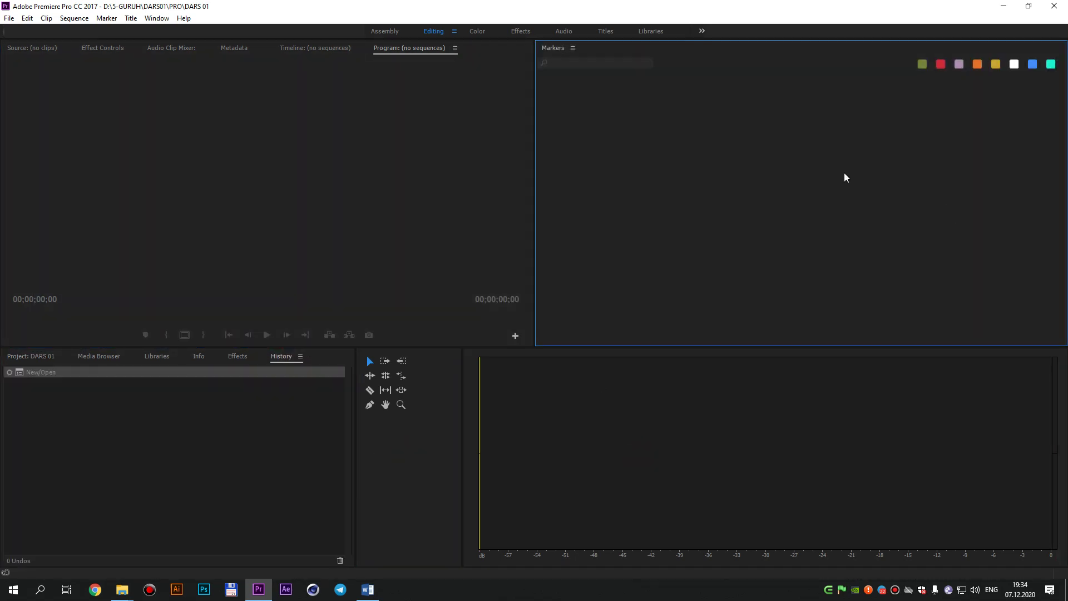
Cycle through the Timeline, Metadata, Audio Clip Mixer, Effect Controls, Source and Program tabs.
click(321, 165)
click(208, 481)
click(375, 474)
click(699, 468)
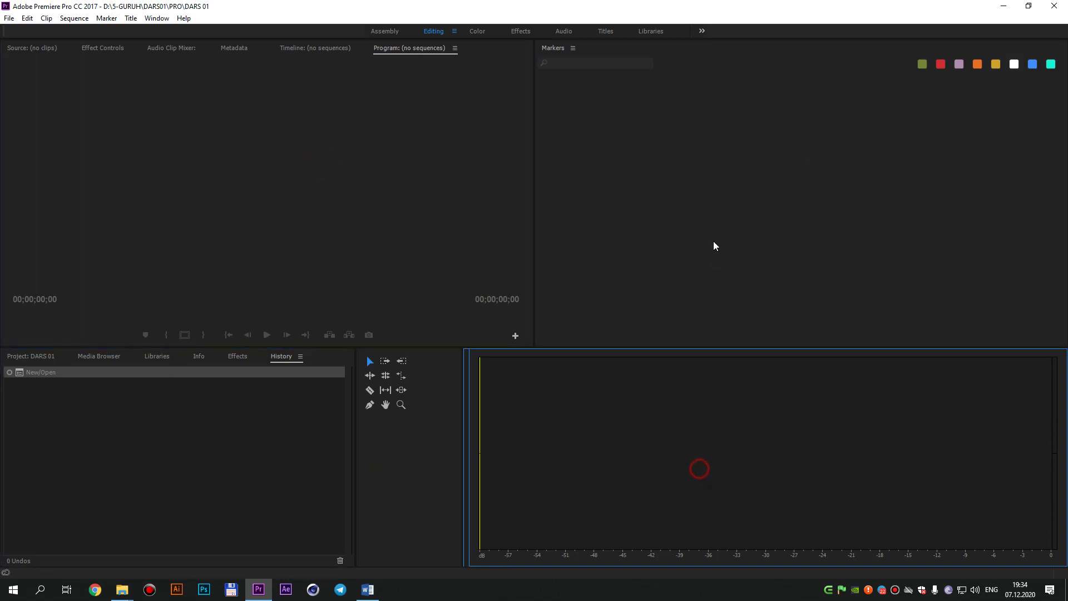
click(713, 243)
click(374, 196)
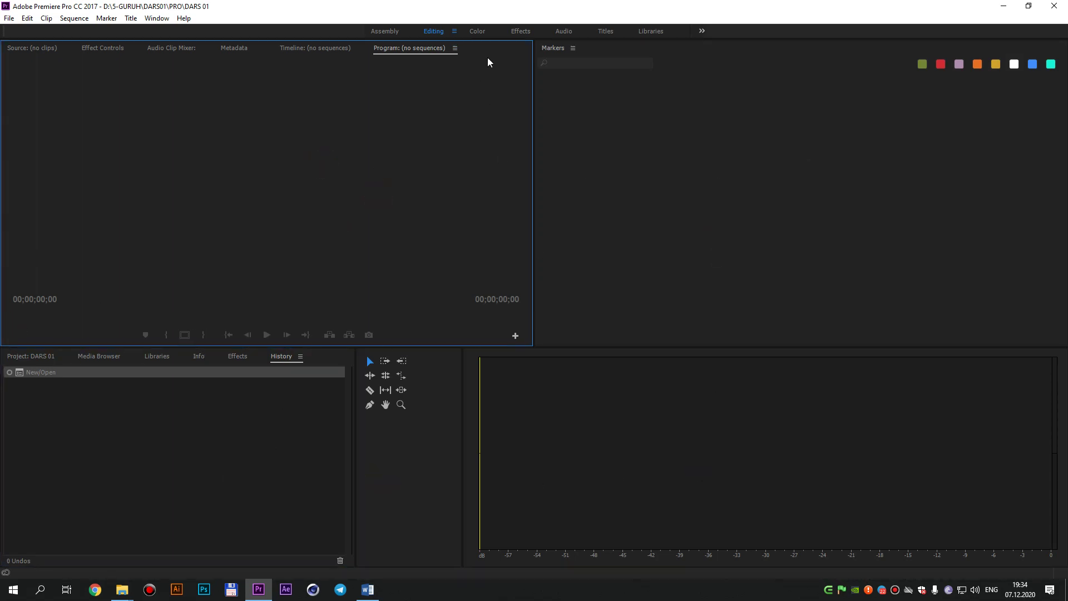
click(155, 482)
click(393, 219)
click(345, 51)
click(245, 52)
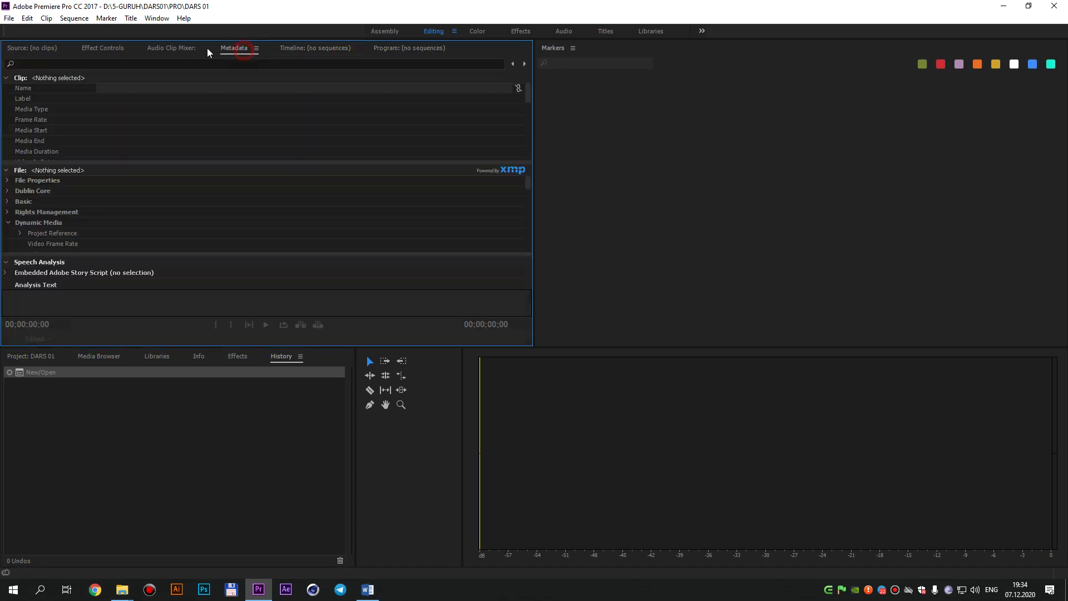
click(178, 49)
click(110, 52)
click(39, 49)
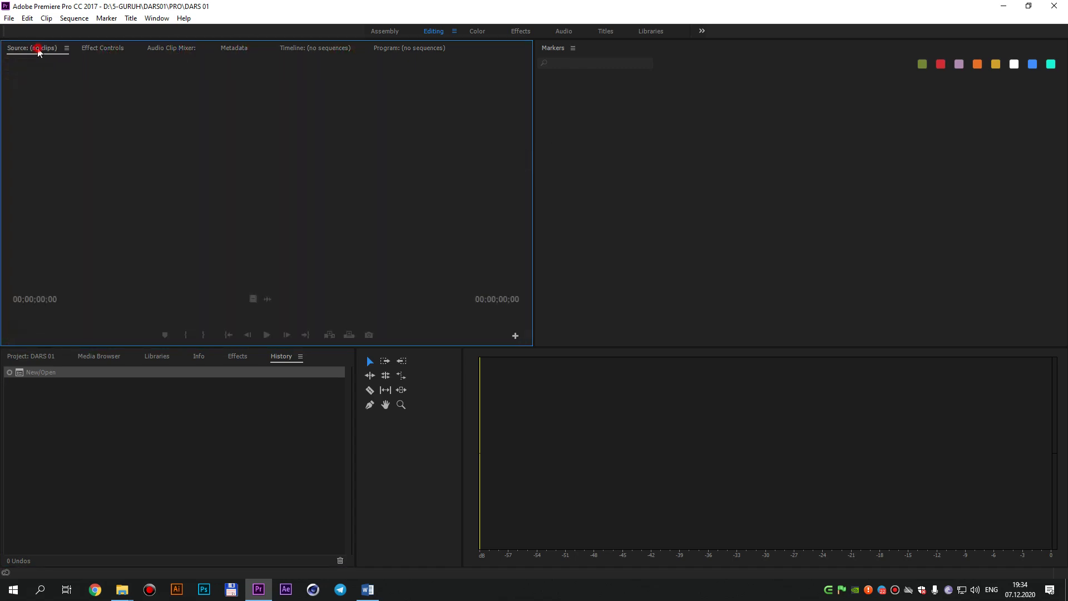
click(420, 51)
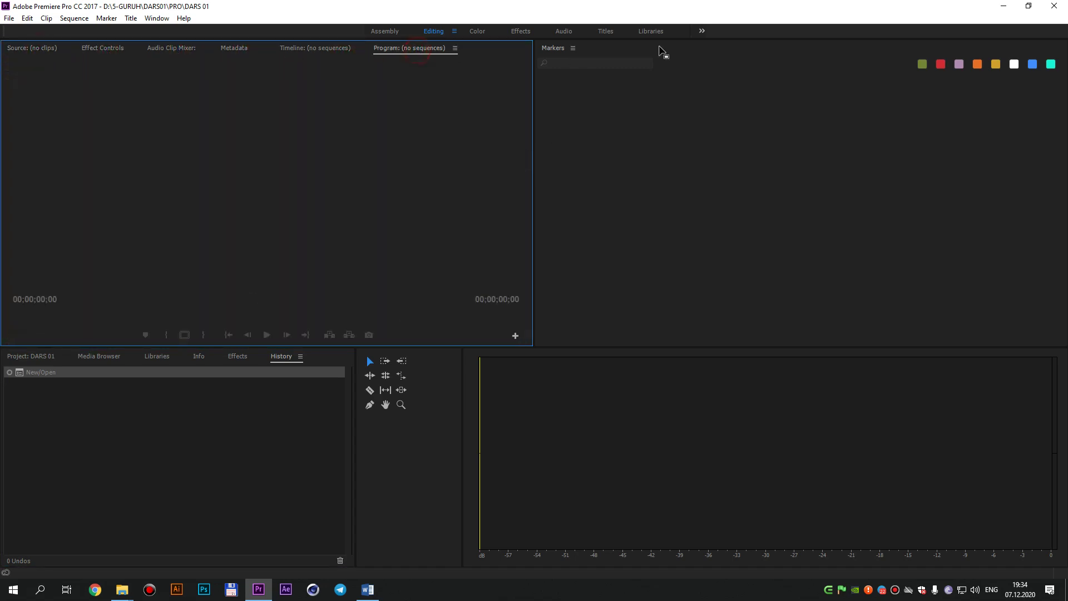
Close the Program monitor, Timeline and Metadata panels.
click(455, 49)
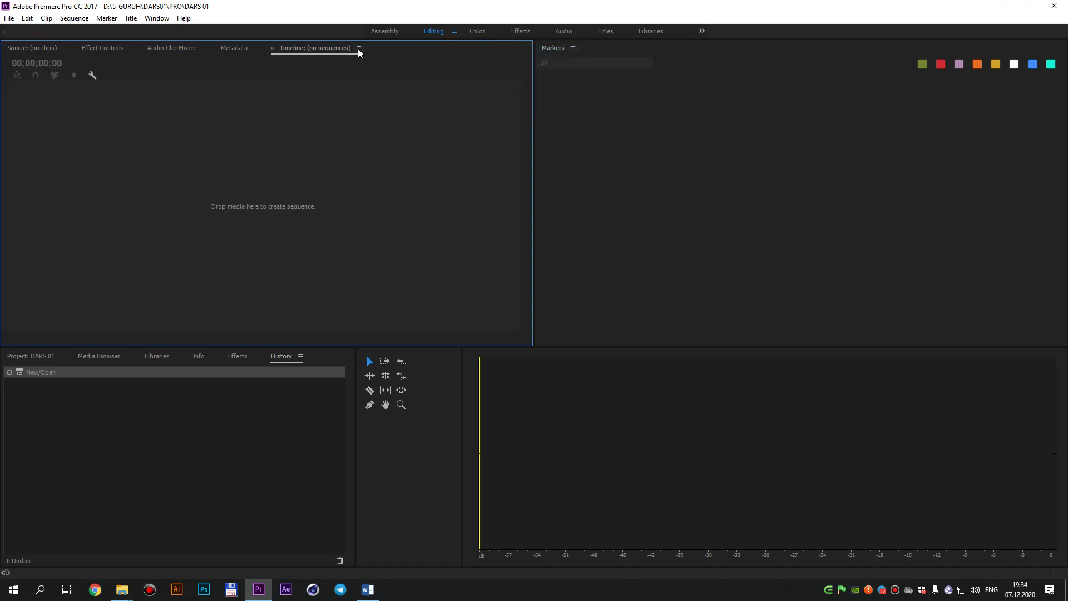
click(359, 48)
click(370, 51)
click(258, 49)
click(298, 51)
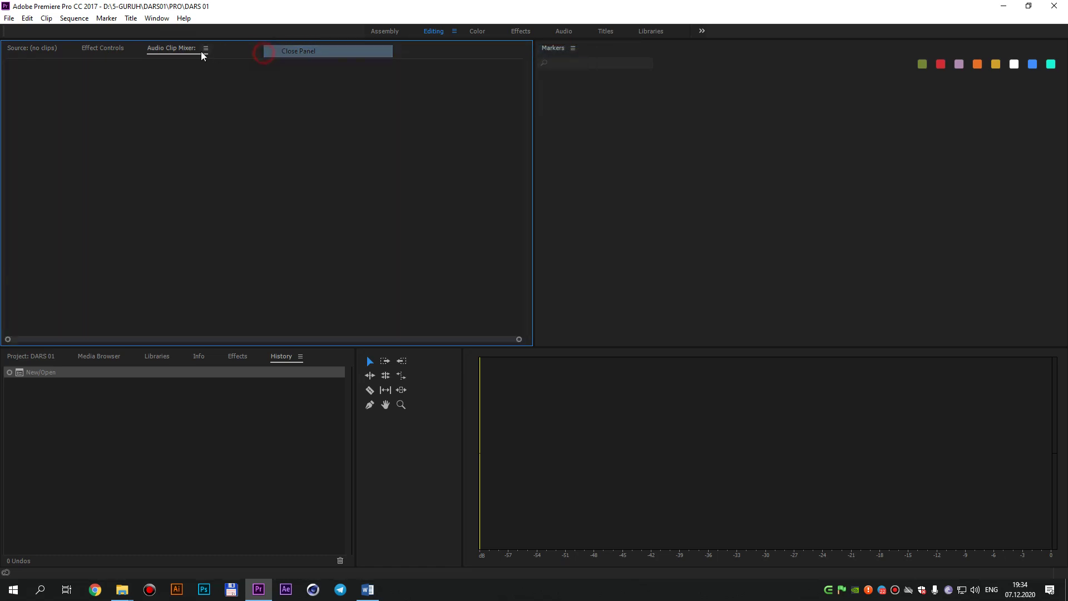
Close the Audio Clip Mixer, Effect Controls and Source panels.
click(203, 48)
click(240, 50)
click(132, 48)
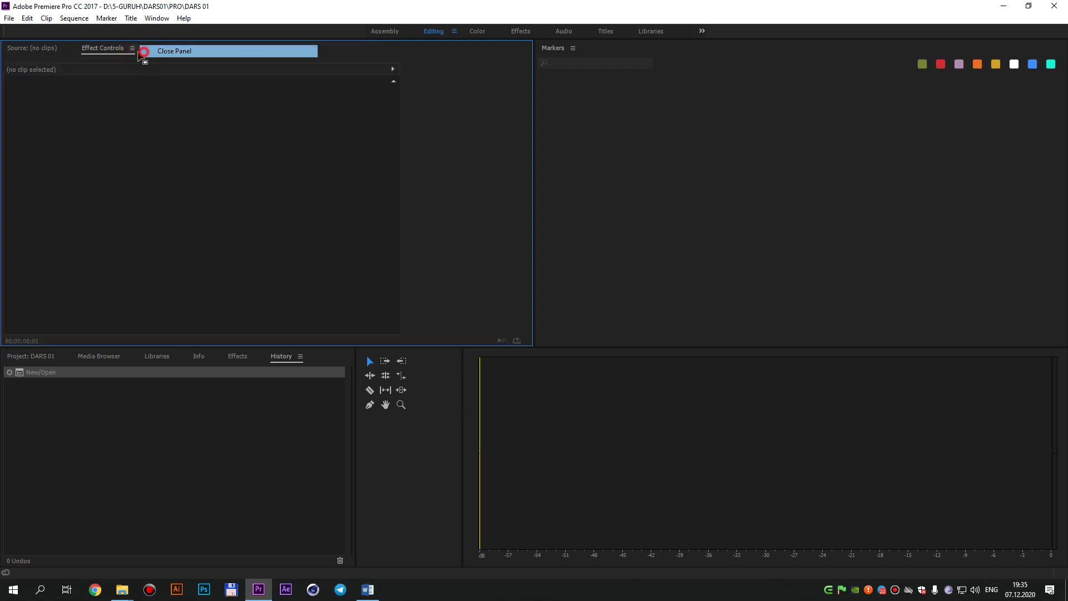
click(143, 51)
click(62, 48)
click(103, 50)
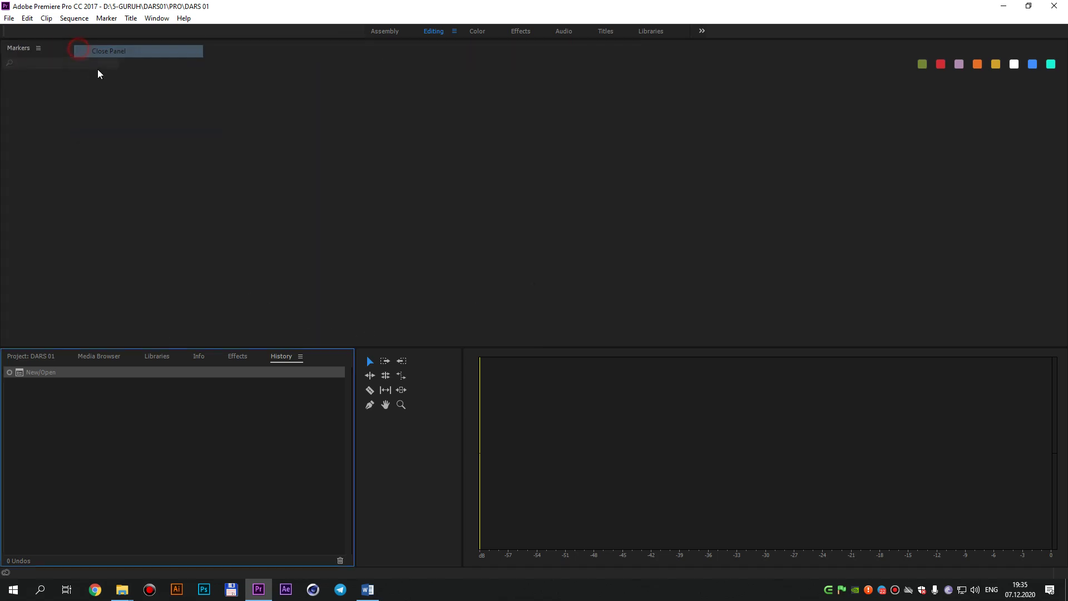
Close the Markers, Project, Media Browser and Libraries panels.
click(39, 48)
click(56, 50)
click(62, 47)
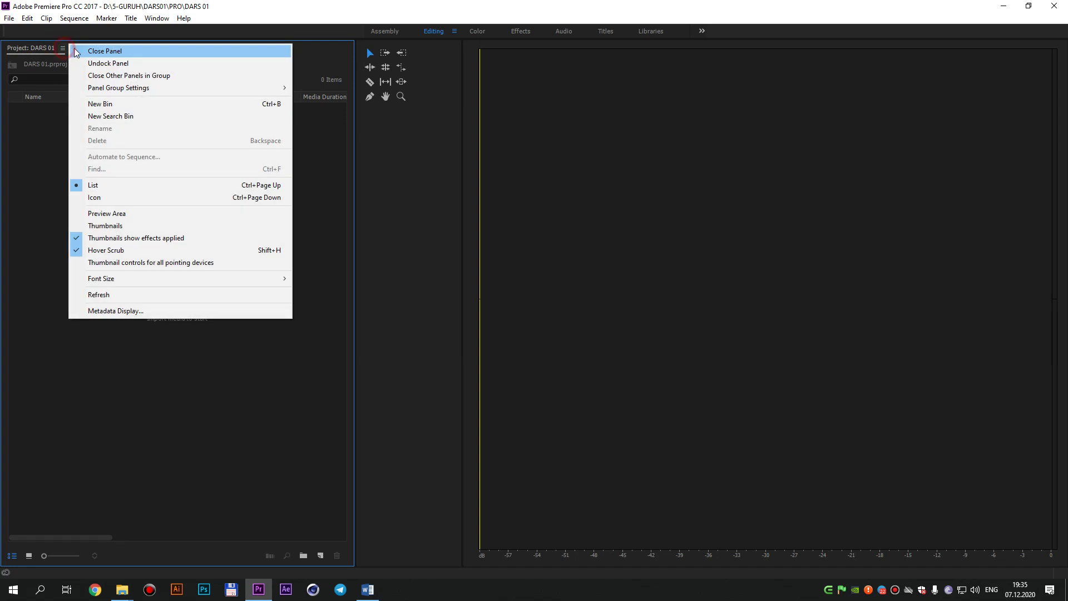
click(75, 51)
click(64, 48)
click(75, 51)
click(41, 48)
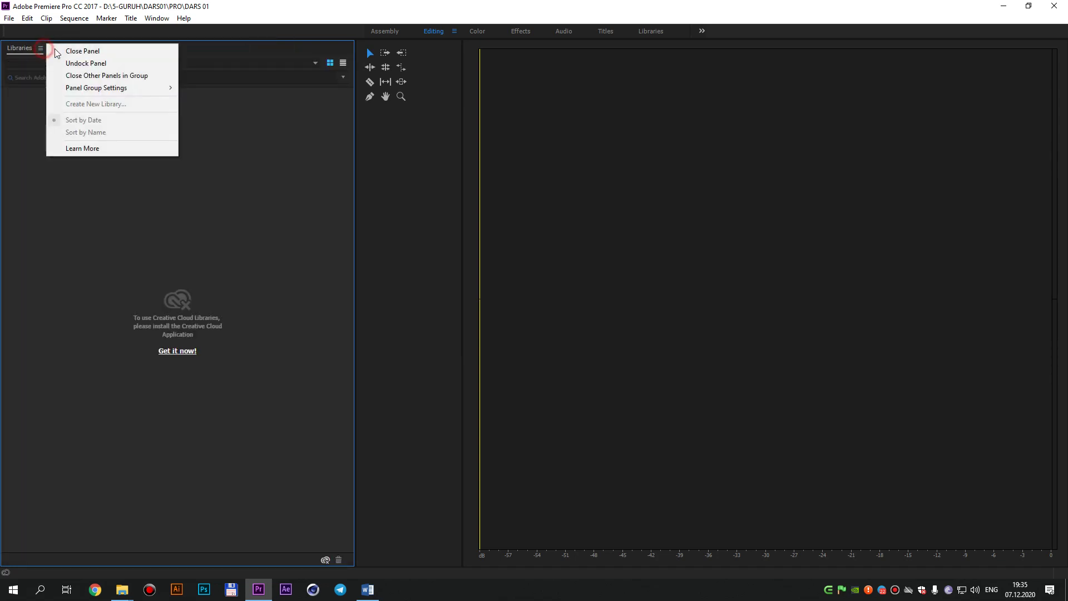
click(62, 50)
Close the Info, Effects and History panels.
click(23, 48)
click(53, 50)
click(35, 48)
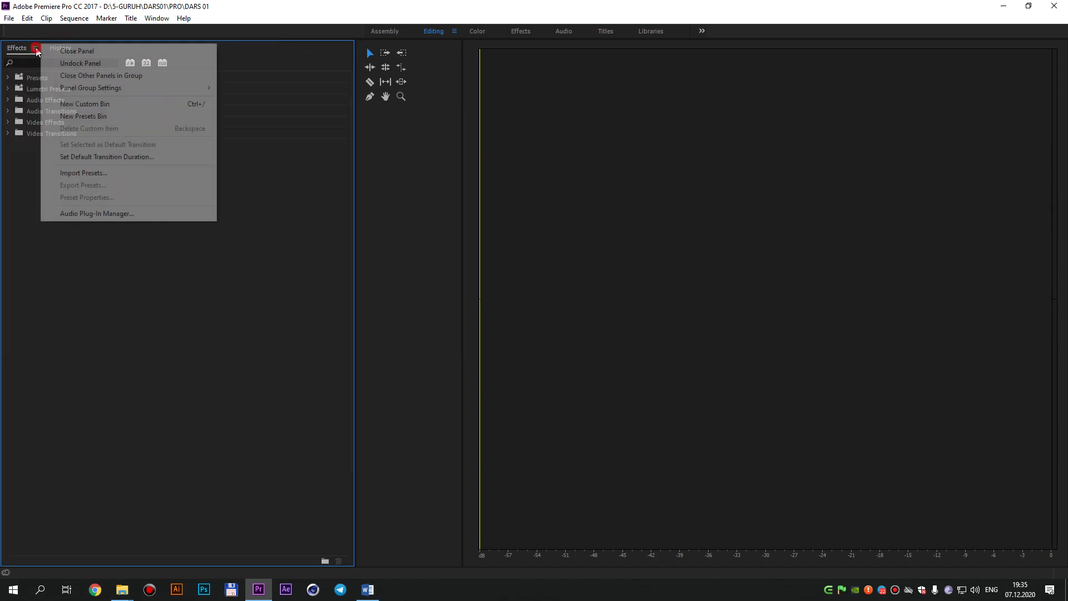
click(56, 50)
click(36, 48)
click(53, 50)
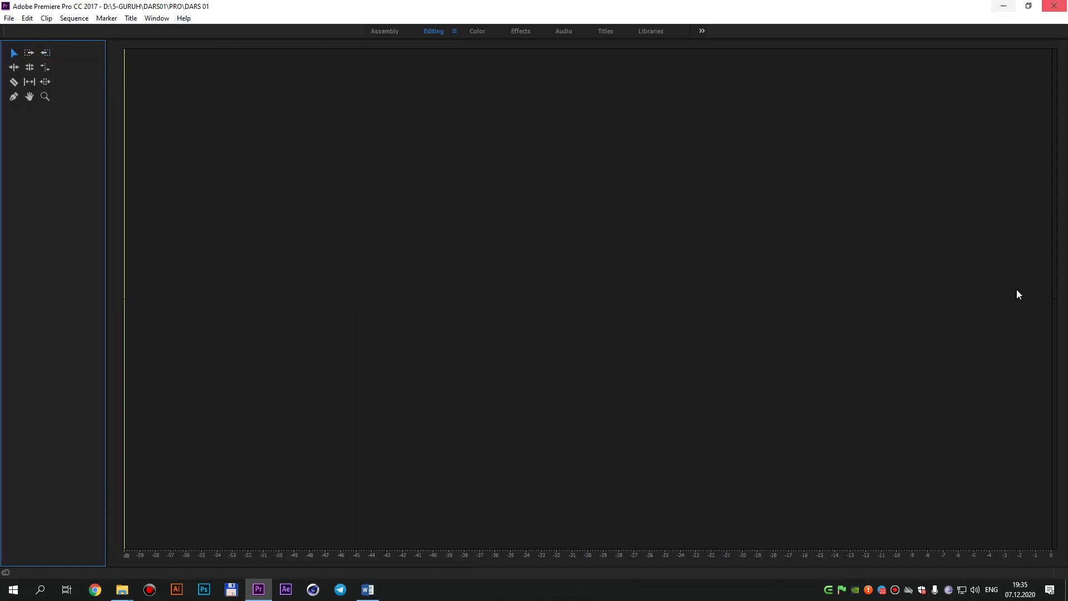
click(260, 162)
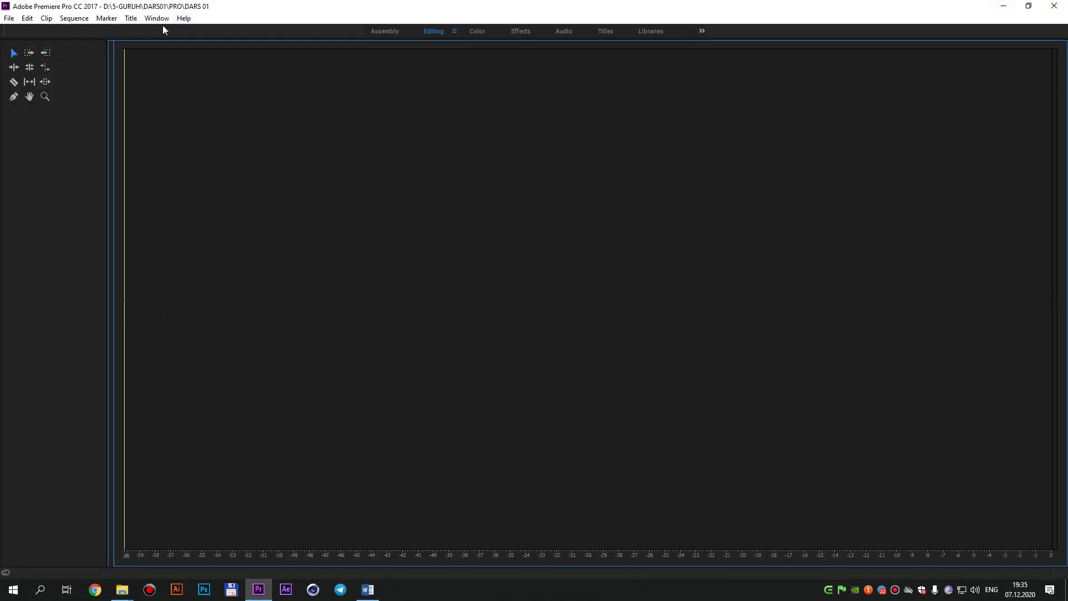
click(304, 132)
Close the workspace switcher, the Tools panel and the audio meters.
click(5, 29)
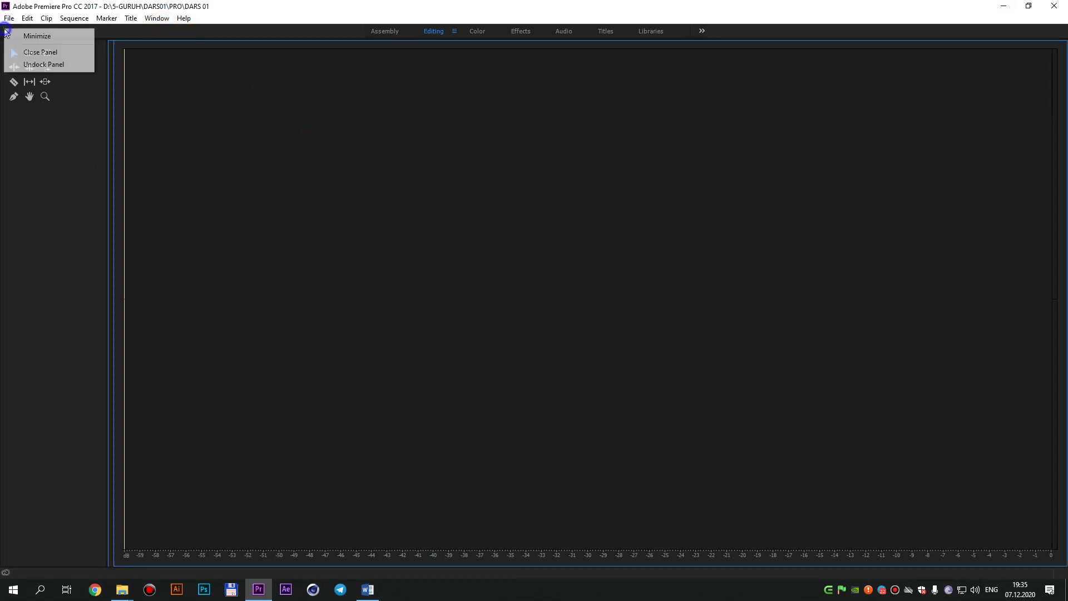
click(22, 53)
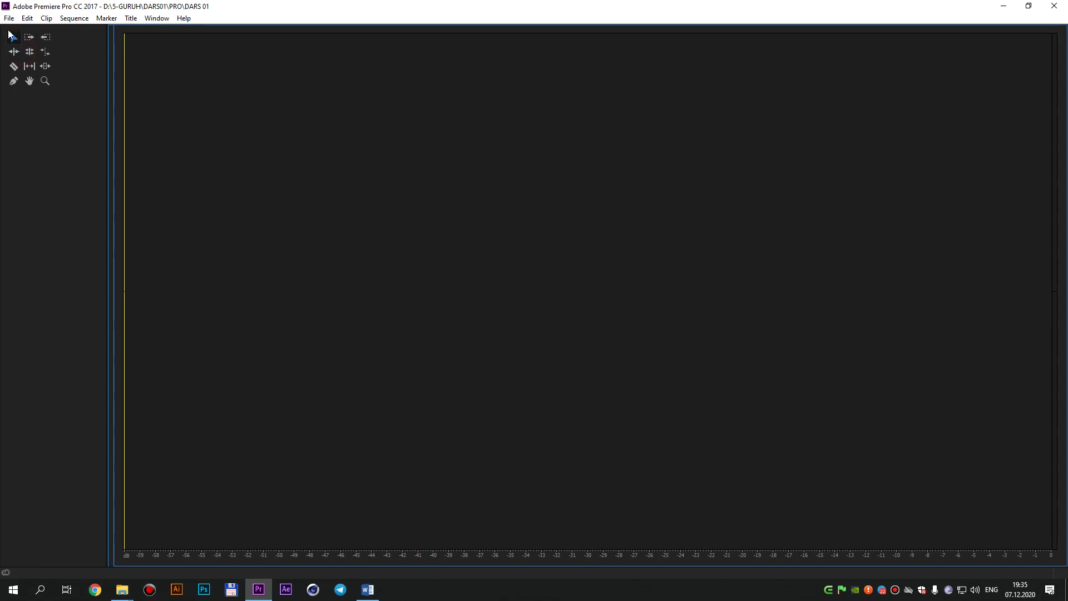
click(10, 35)
click(11, 35)
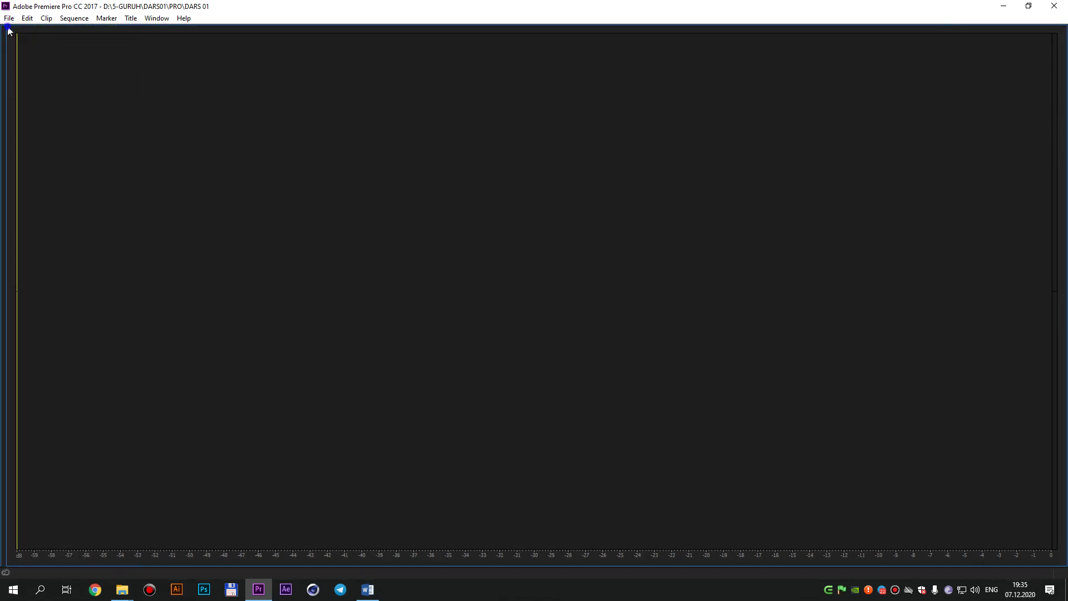
click(7, 30)
click(11, 35)
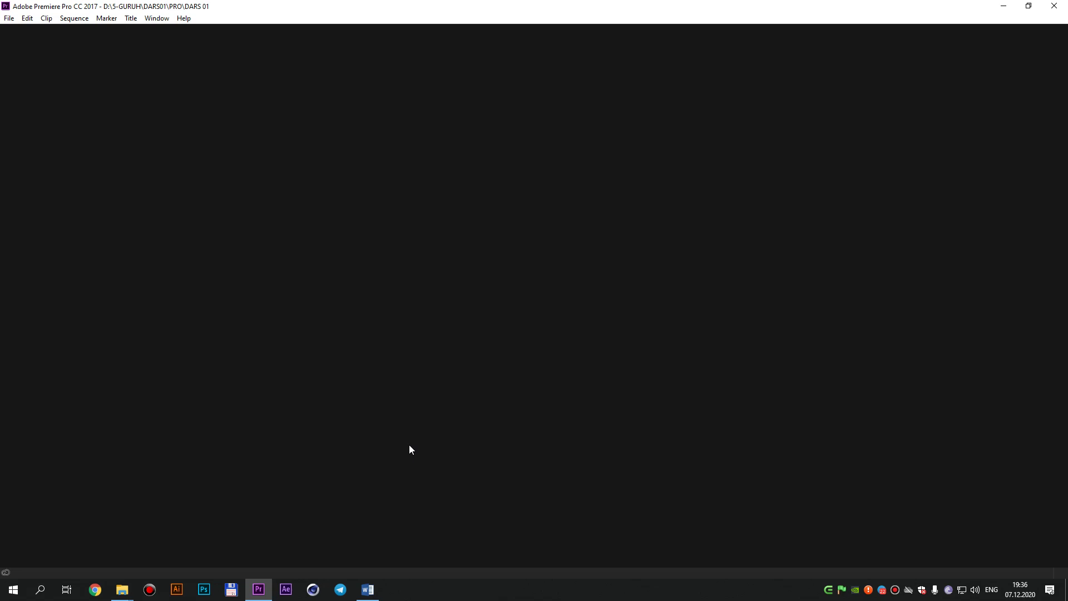
Open the Window menu to list the panels that can be added to the empty workspace.
click(895, 589)
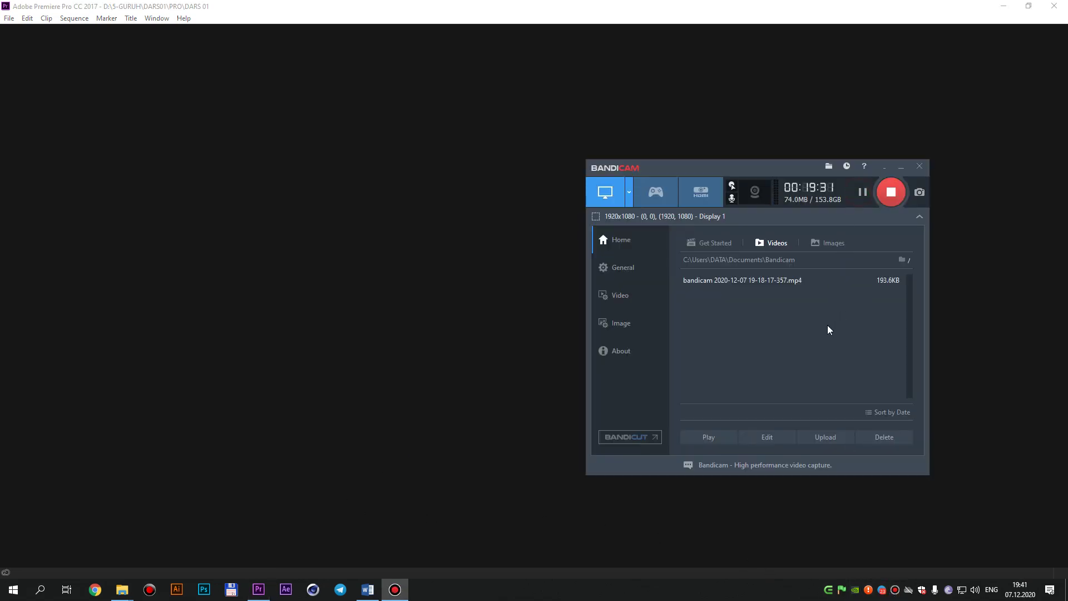
click(885, 167)
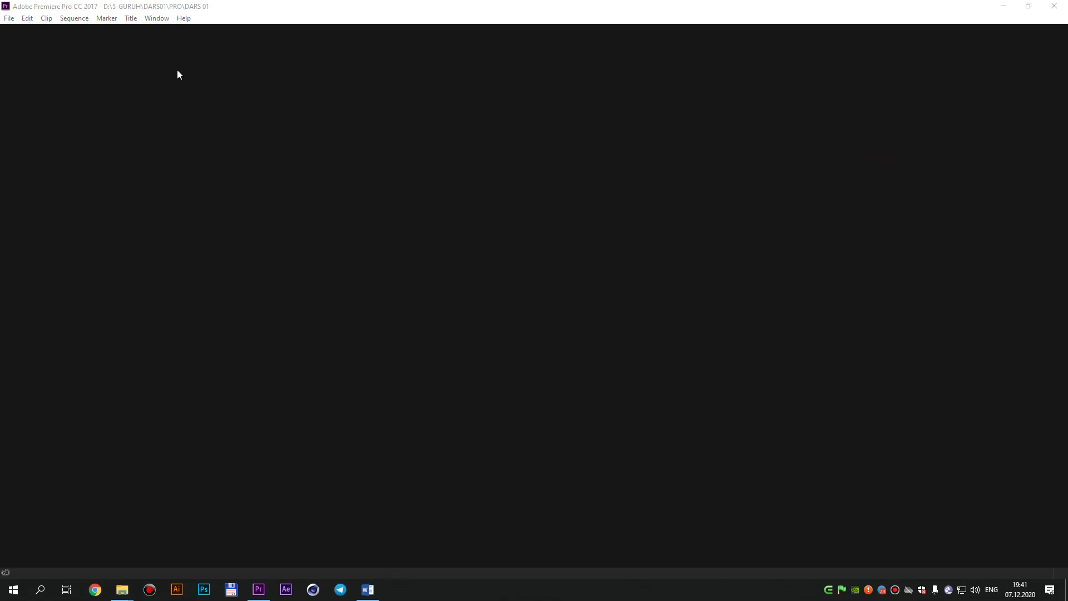
click(156, 19)
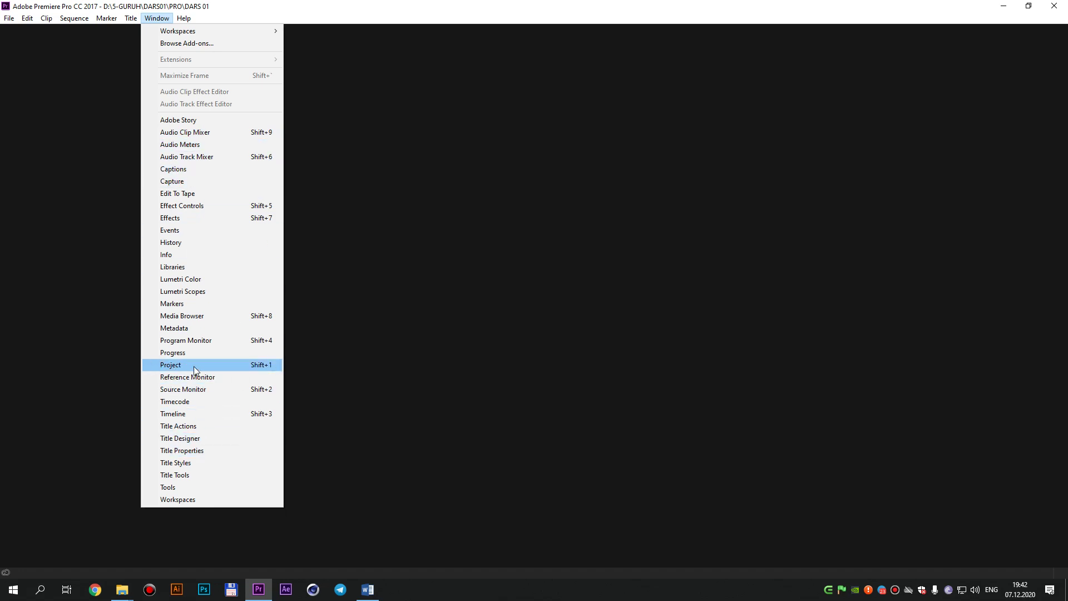
Add the Project, Source Monitor, Timeline and Program Monitor panels from the Window menu.
click(251, 367)
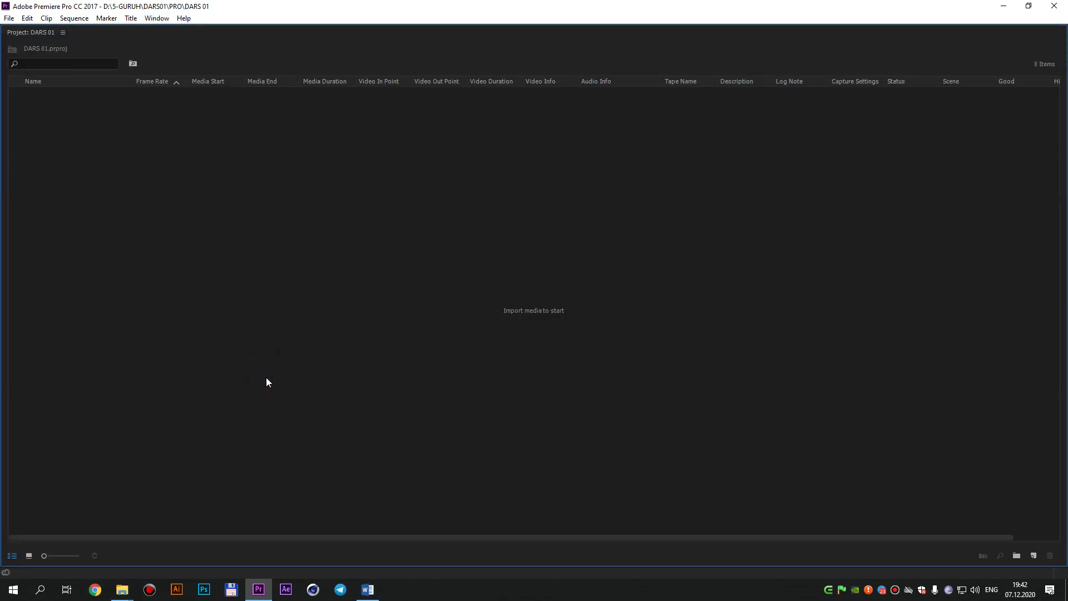
click(164, 21)
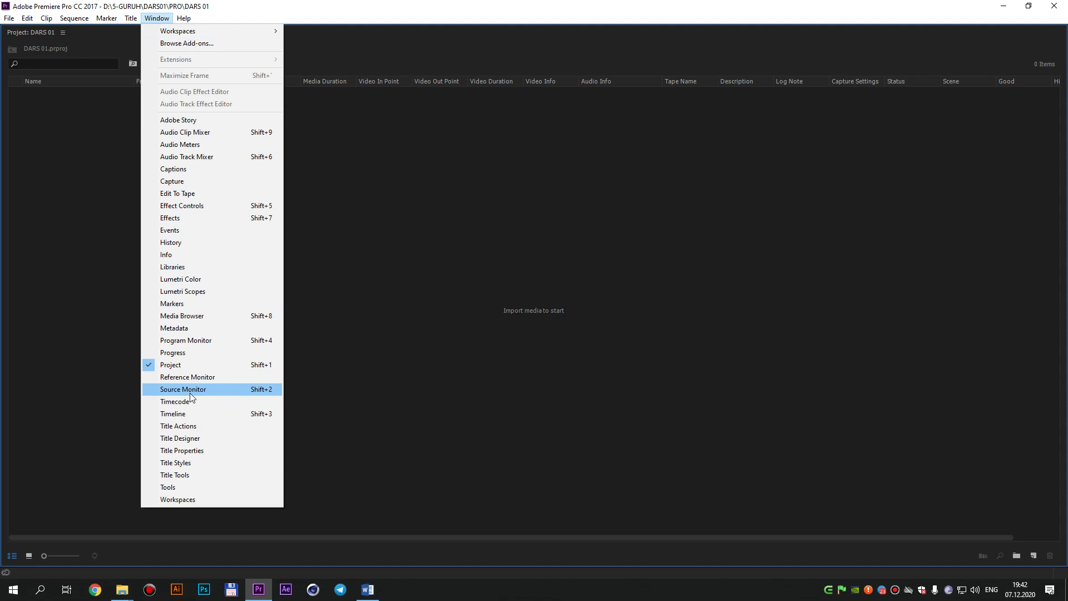
click(189, 393)
click(157, 18)
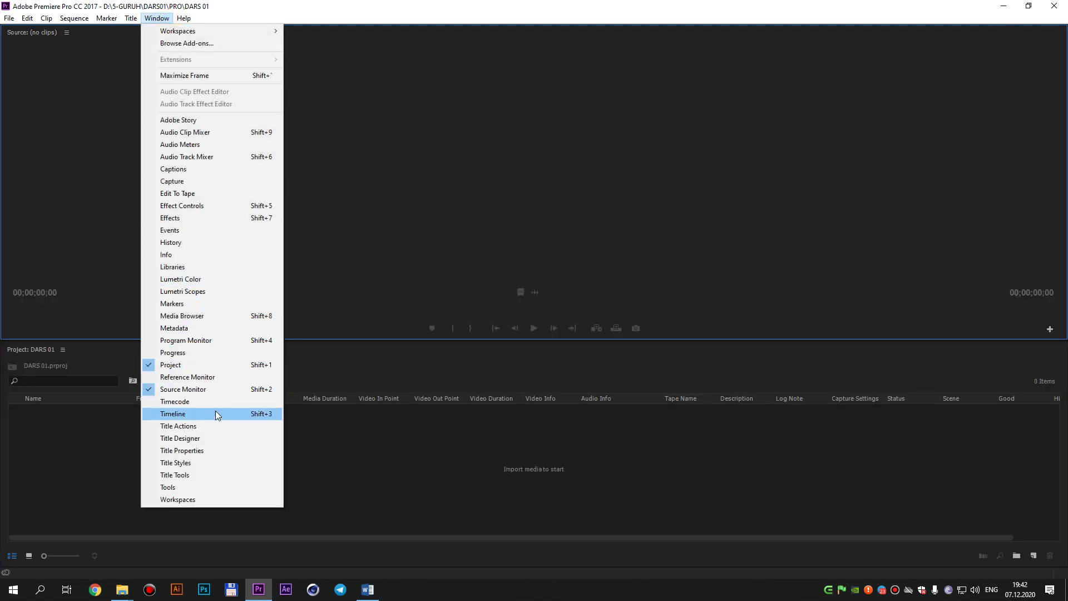
click(182, 416)
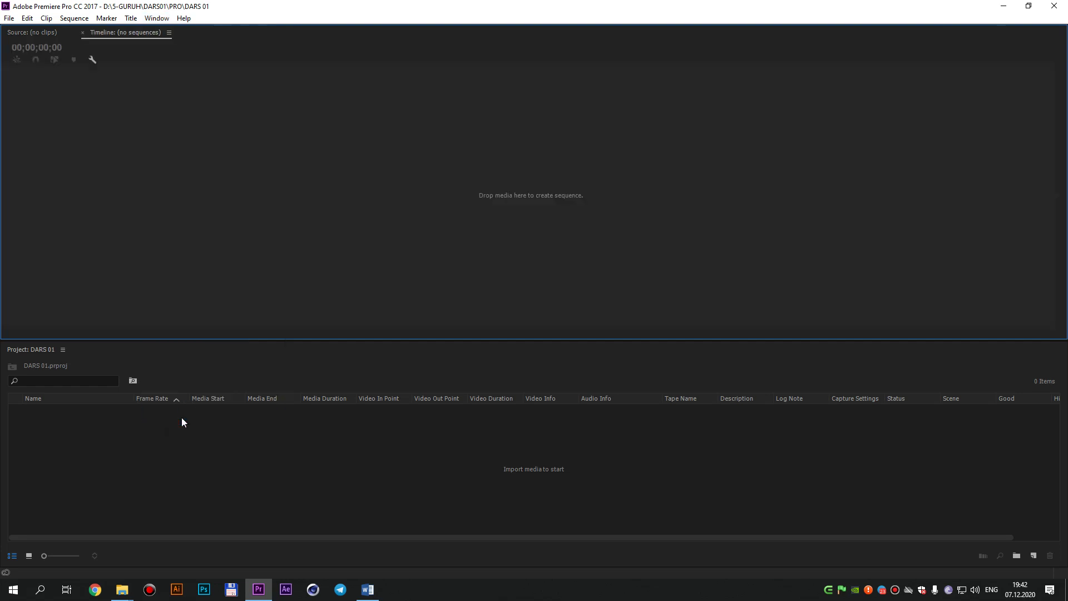
click(157, 18)
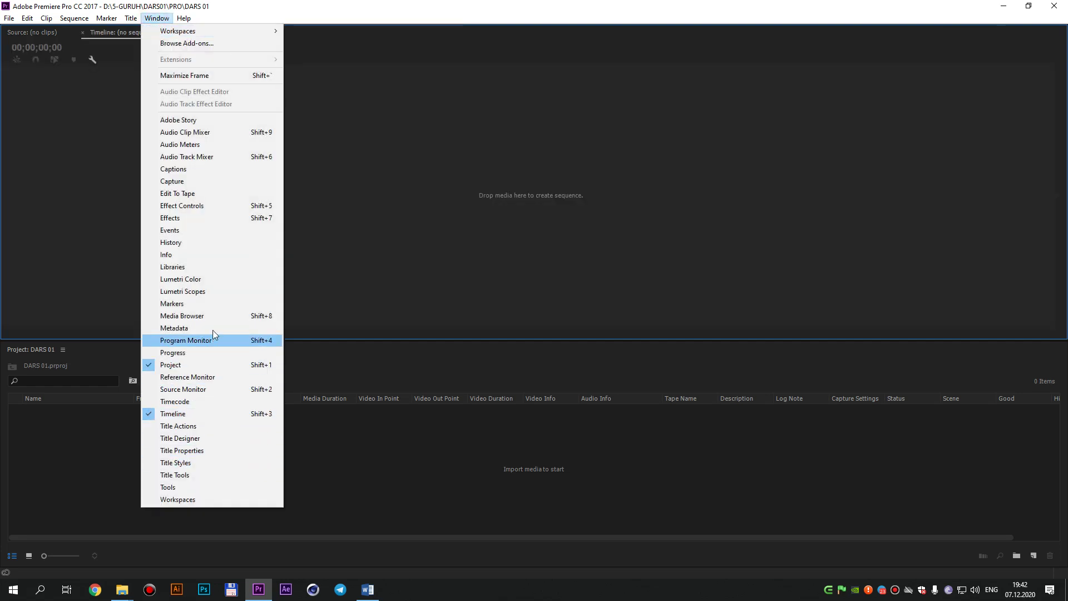
click(180, 344)
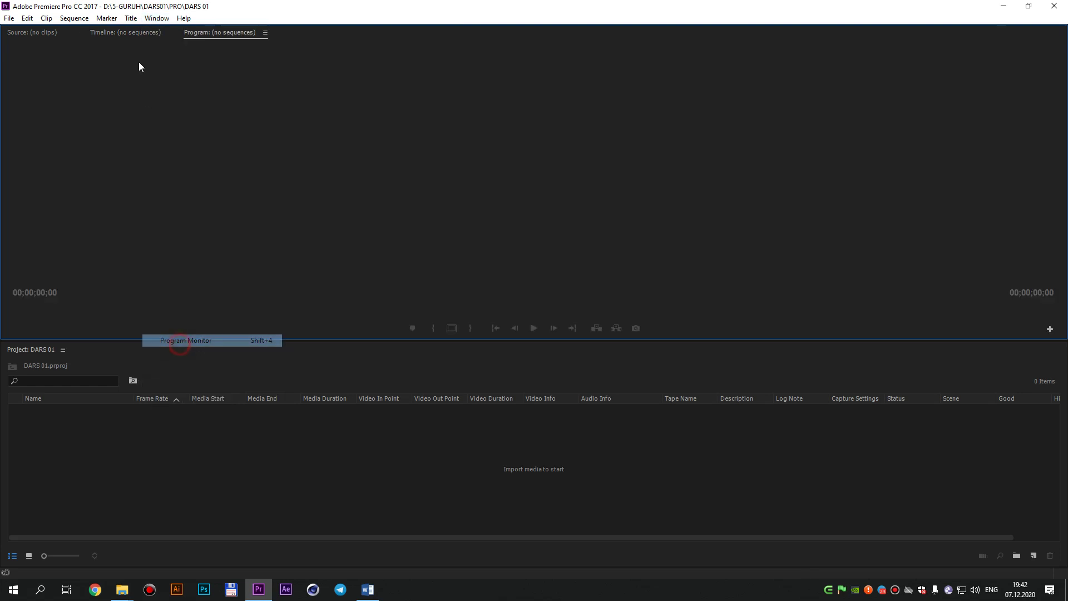
Add the Effect Controls, Effects and Audio Meters panels from the Window menu.
click(156, 17)
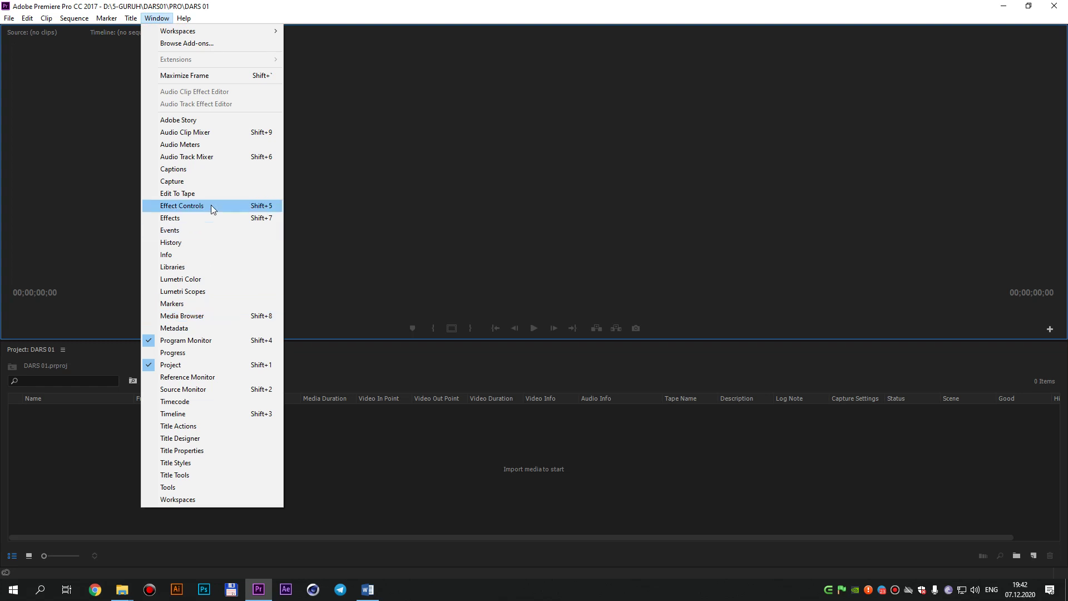
click(186, 207)
click(156, 17)
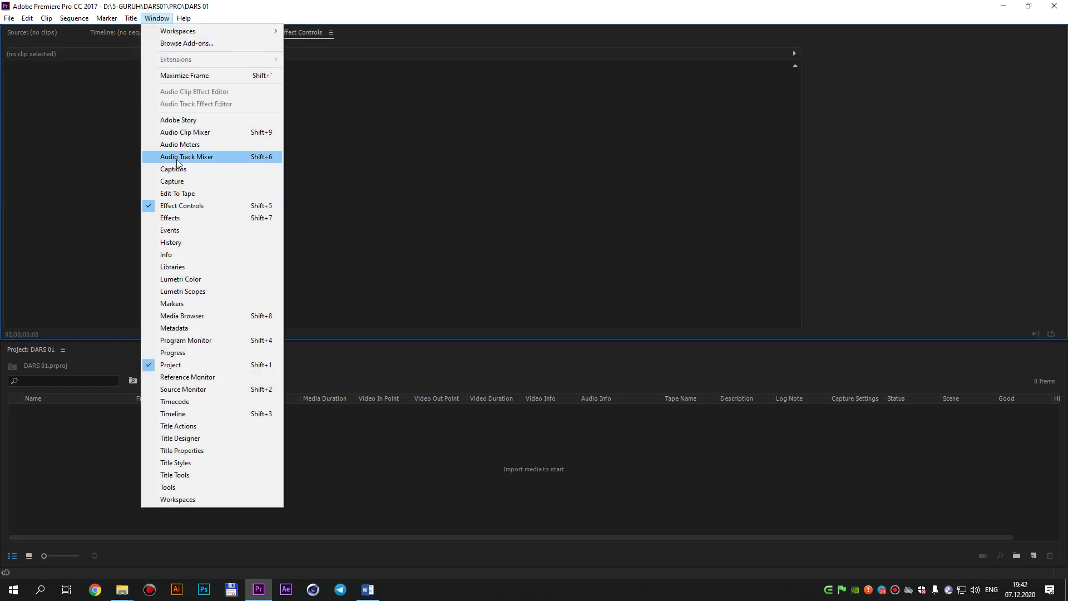
click(195, 217)
click(156, 17)
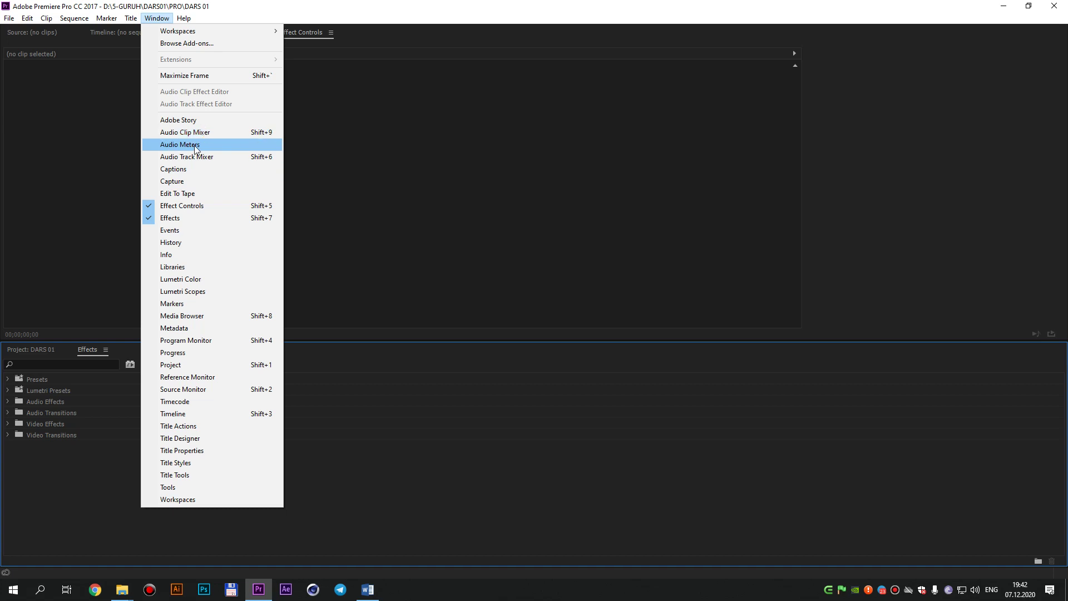
click(195, 145)
click(157, 18)
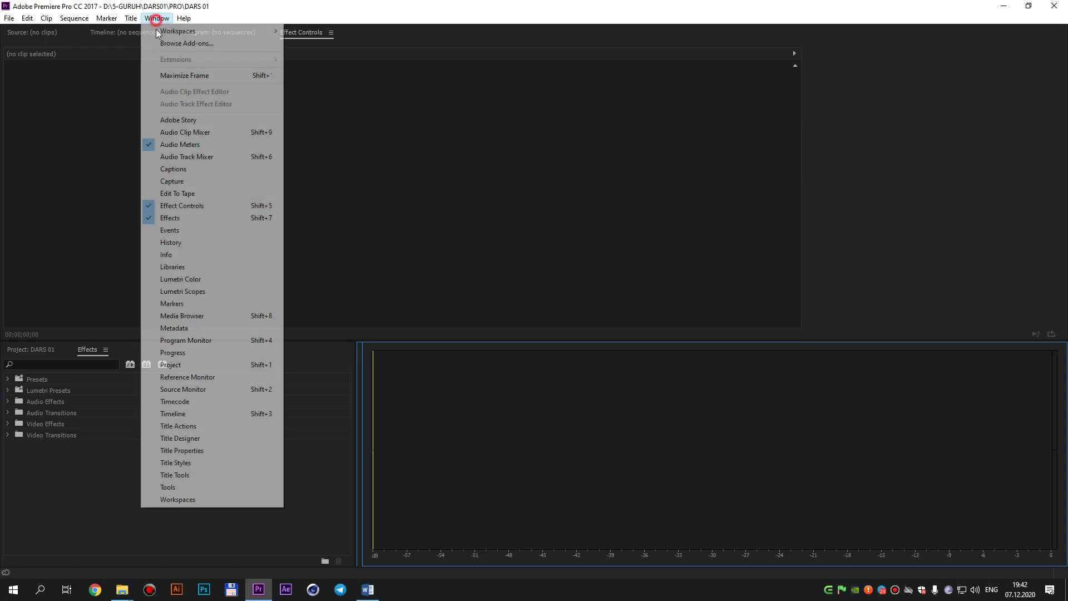
Add the Tools panel to the workspace.
click(191, 487)
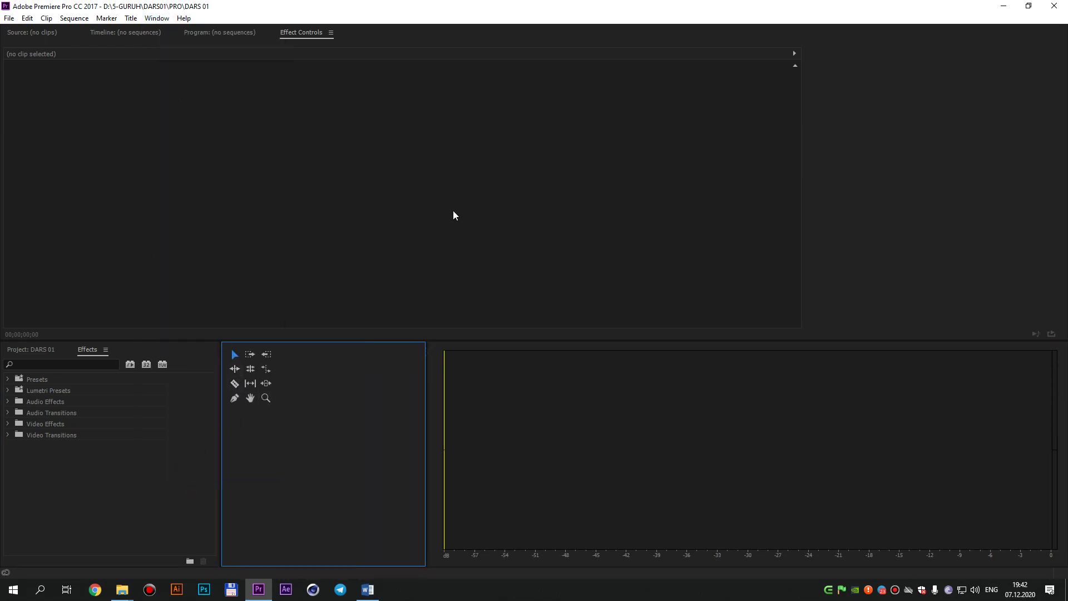
click(157, 19)
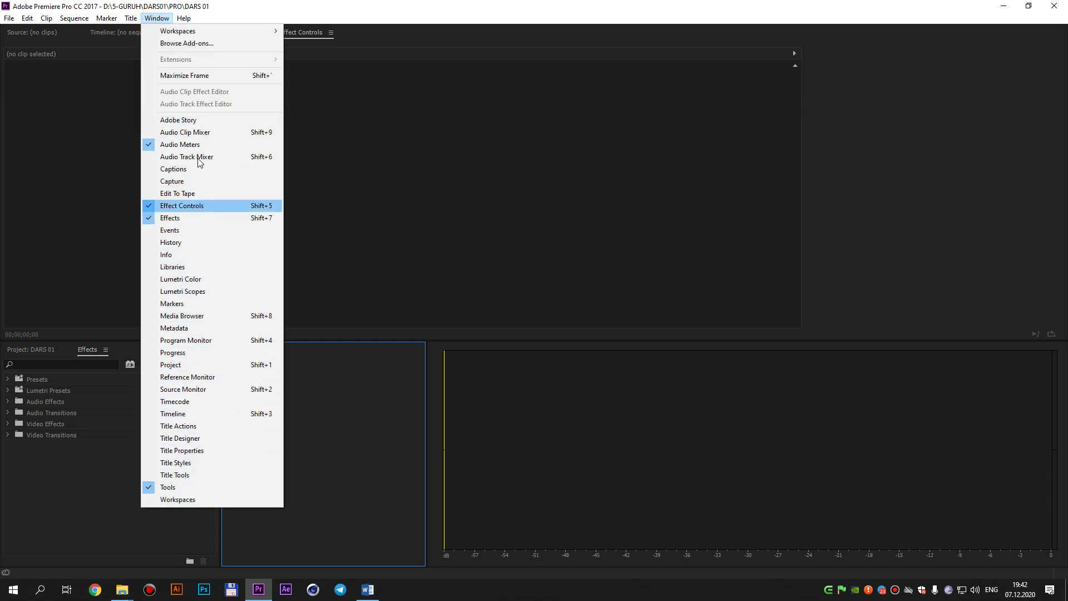
click(323, 496)
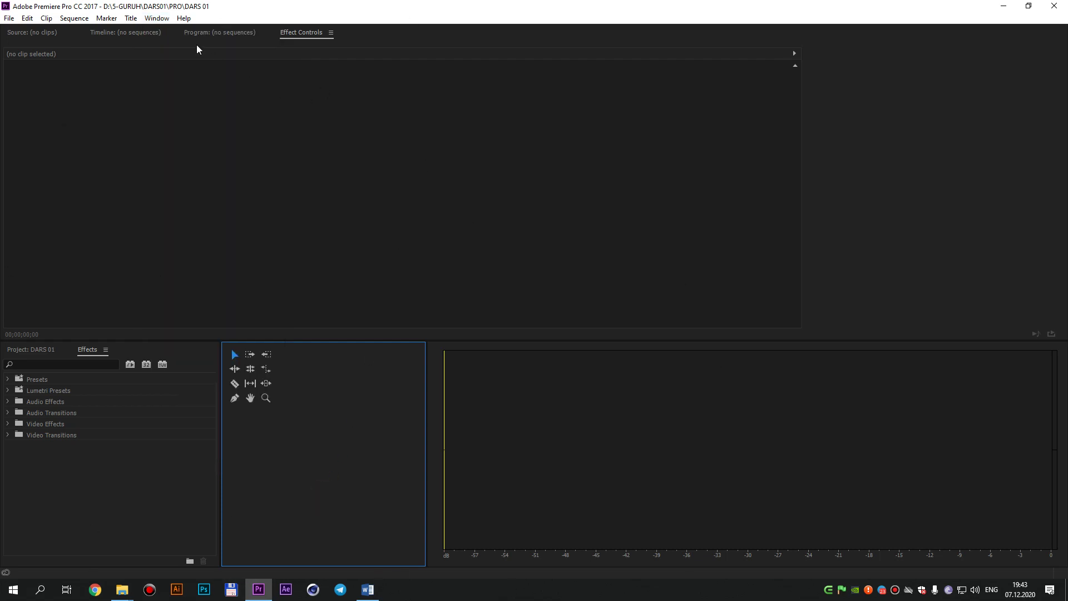
Dock Effect Controls and Timeline as separate panels and split Effects out beside Project.
click(176, 161)
mouse_move(305, 33)
mouse_down()
mouse_move(782, 193)
mouse_move(899, 162)
mouse_up()
click(224, 33)
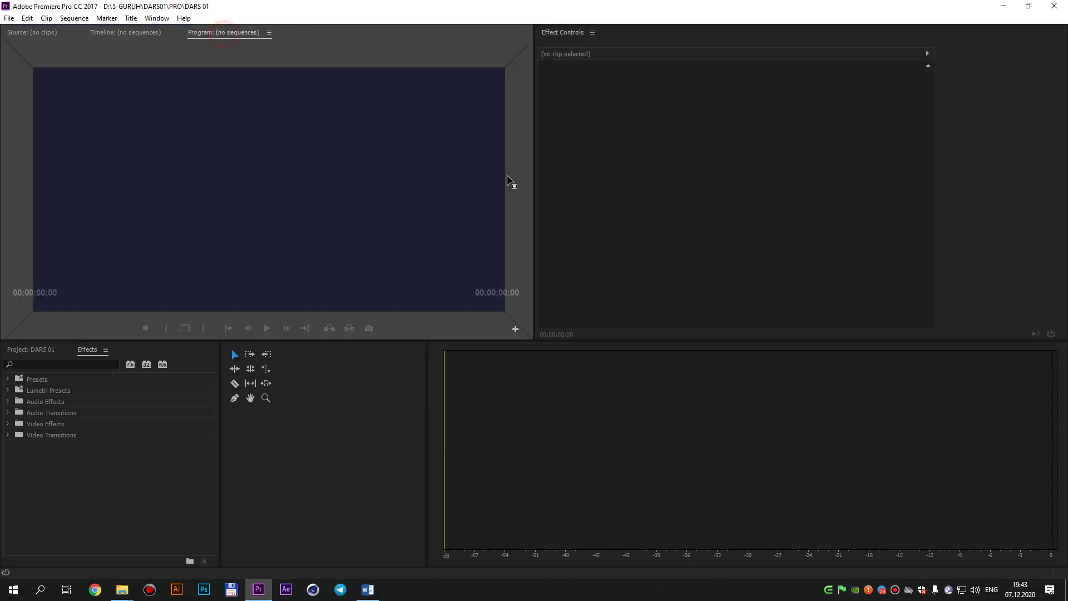
drag(509, 181, 255, 107)
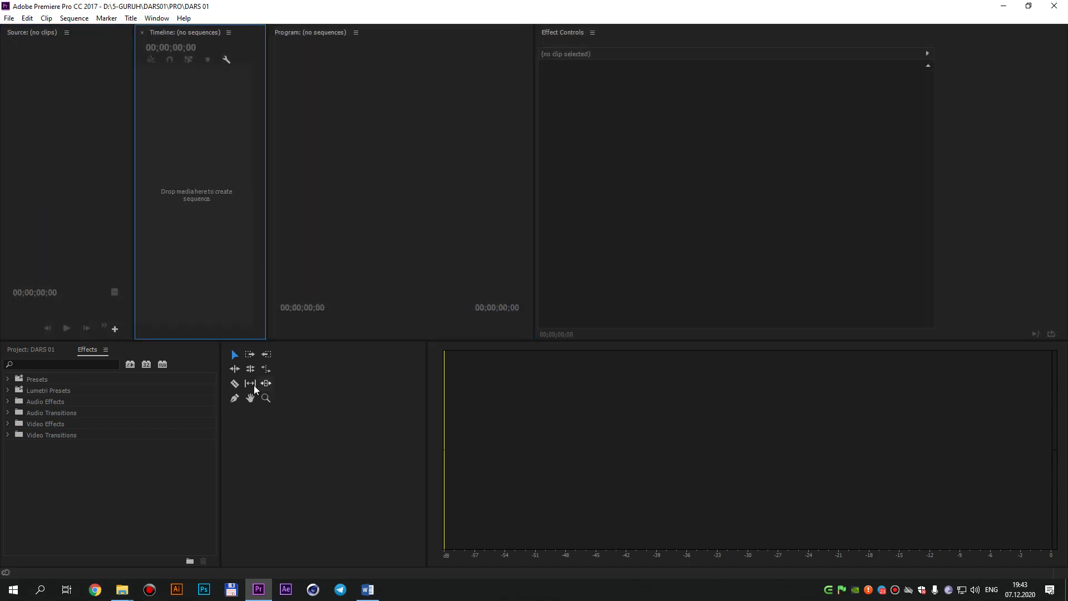
drag(87, 349, 218, 397)
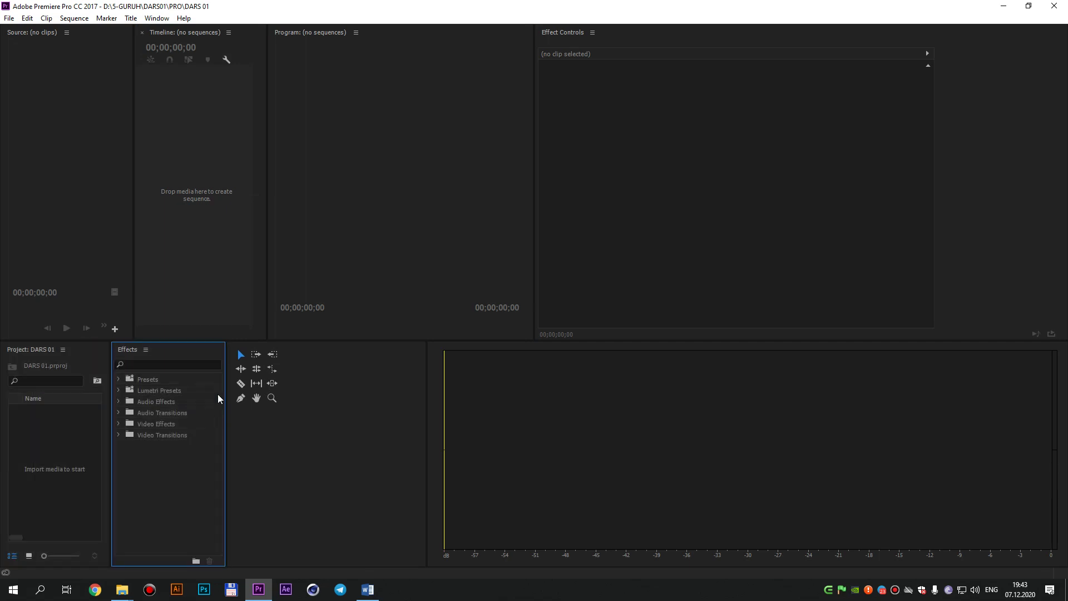
click(159, 19)
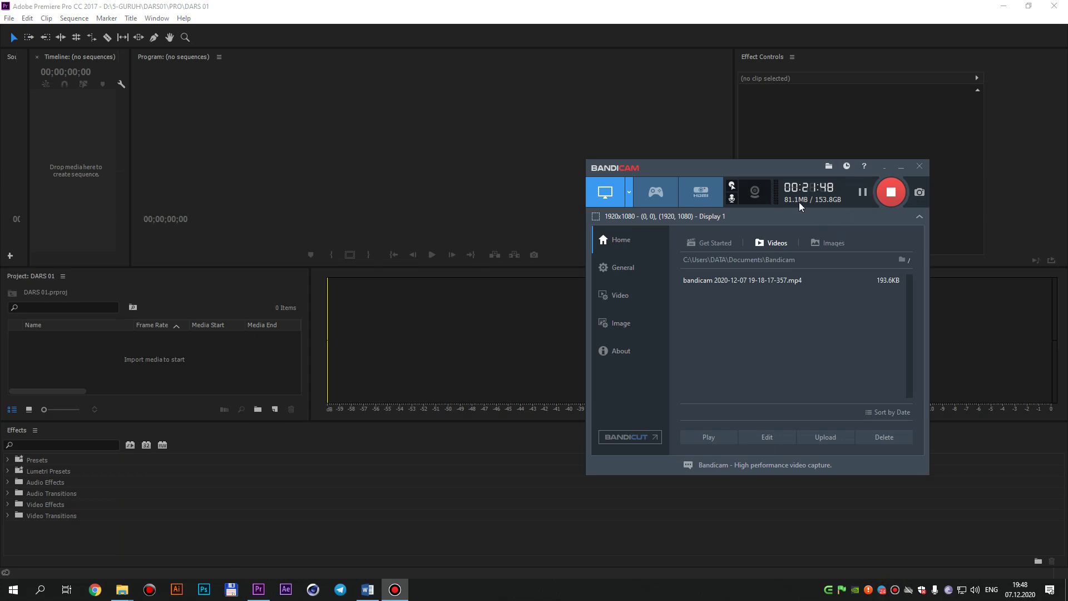
Switch back to Premiere Pro to show the rearranged workspace.
key(alt+Tab)
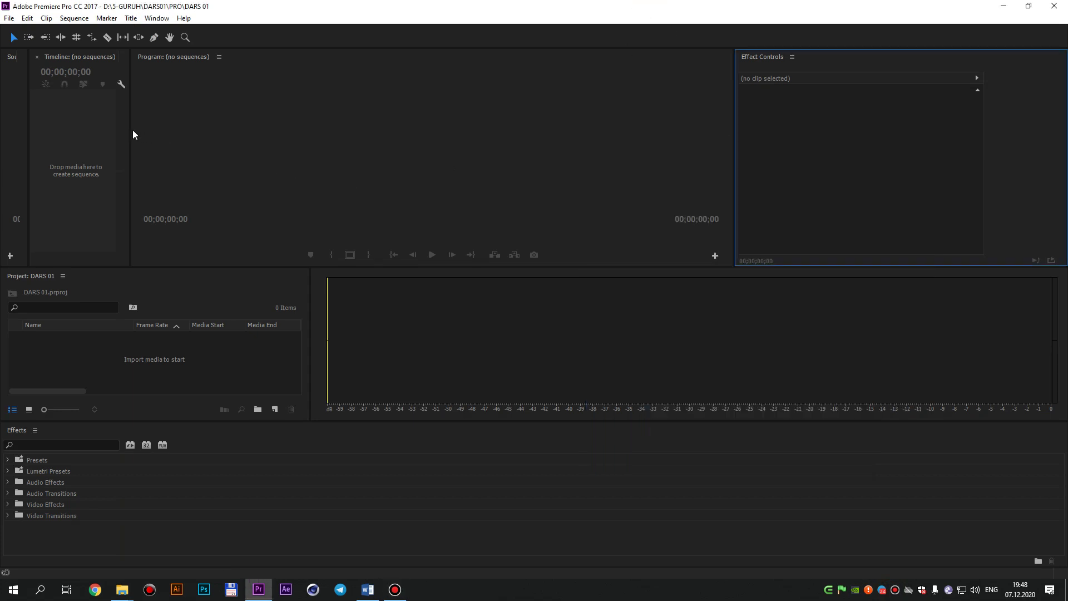
Resize the Timeline and Source panels and move the Timeline to the bottom.
drag(130, 129, 172, 129)
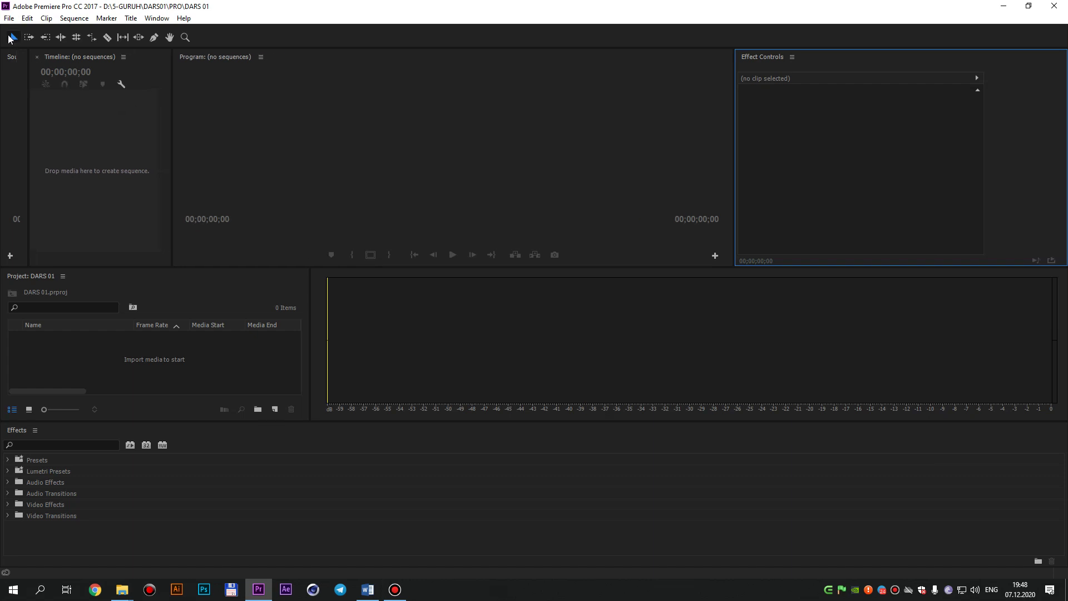
click(71, 124)
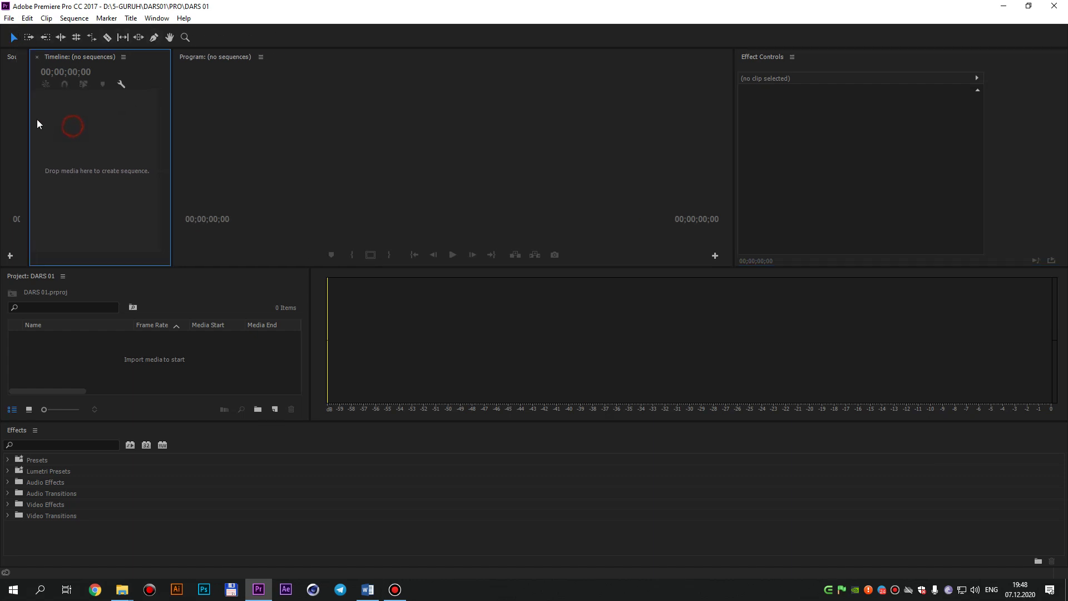
drag(28, 120, 423, 114)
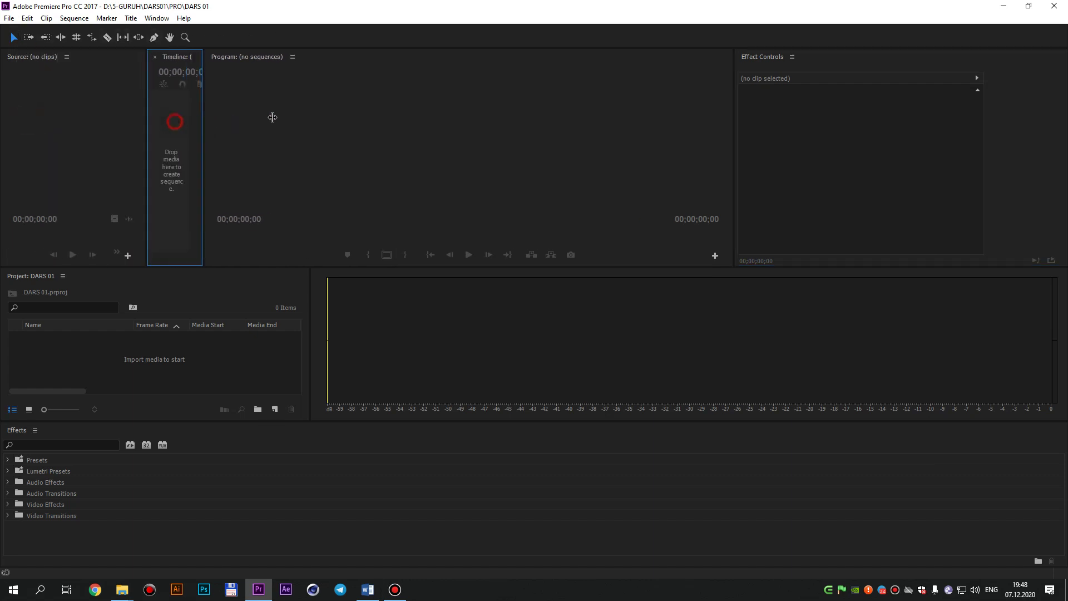
click(498, 131)
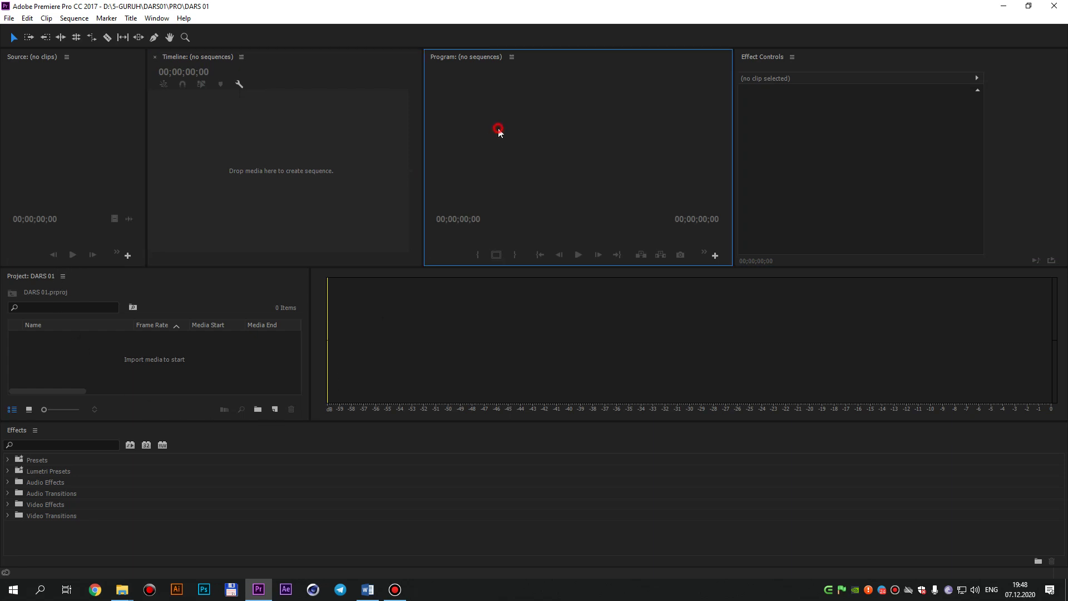
click(377, 362)
click(228, 358)
click(218, 185)
click(489, 160)
click(229, 162)
drag(175, 55, 236, 563)
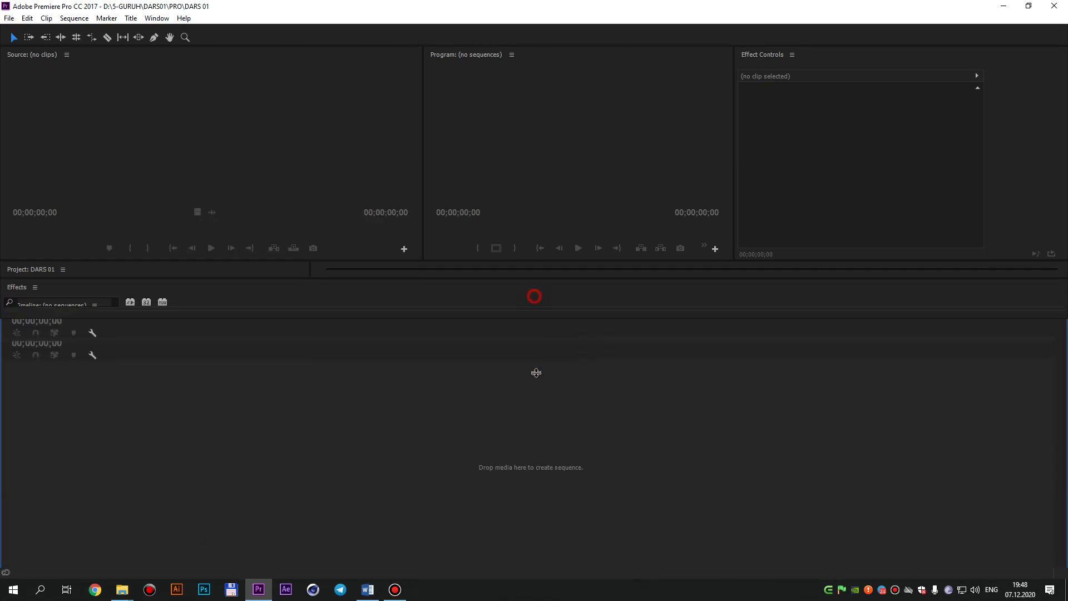
Make Effects taller, move the project bin to the top row, and enlarge the audio meter.
drag(539, 302, 536, 466)
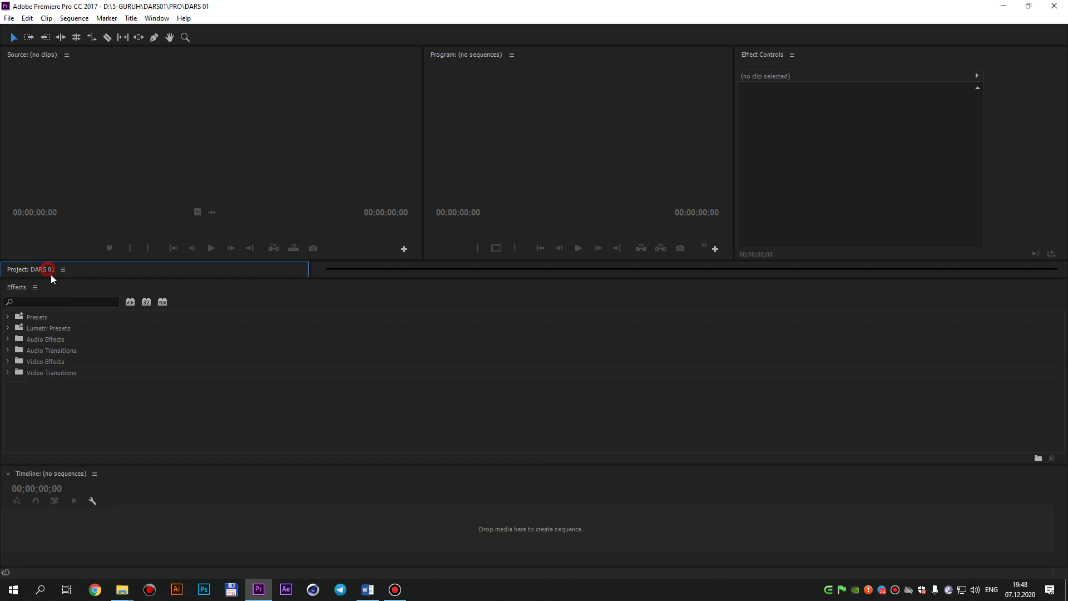
mouse_move(31, 269)
mouse_down()
mouse_move(45, 225)
mouse_move(20, 169)
mouse_up()
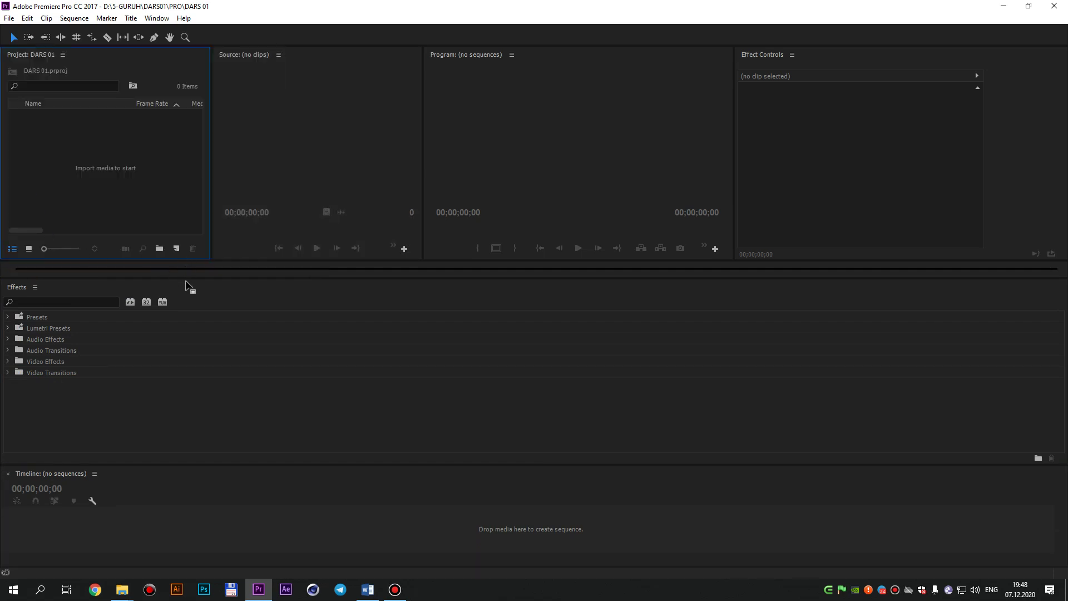
drag(189, 281, 196, 364)
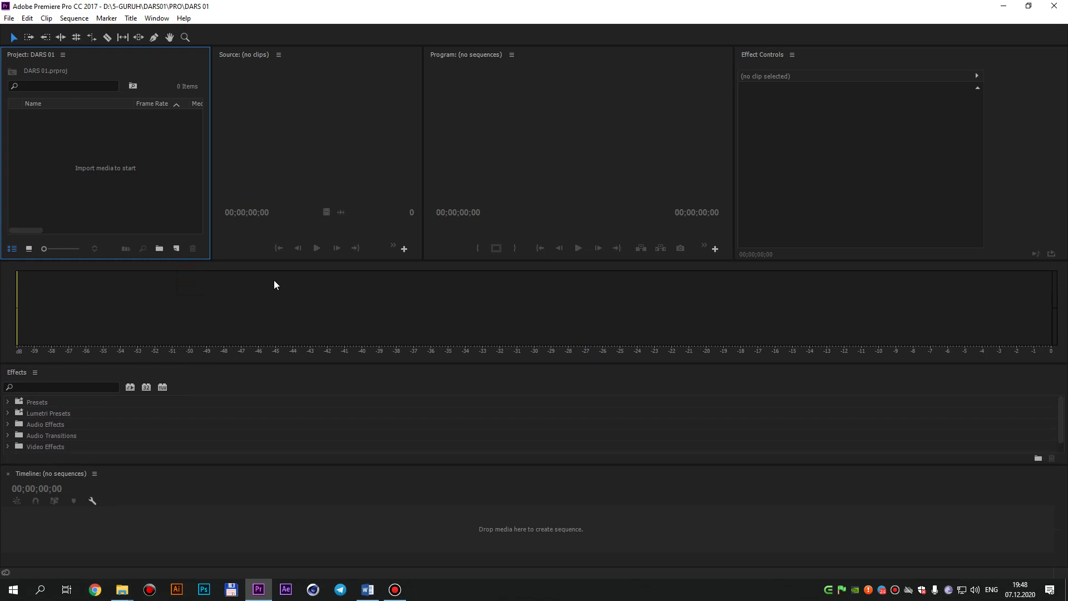
drag(275, 259, 275, 292)
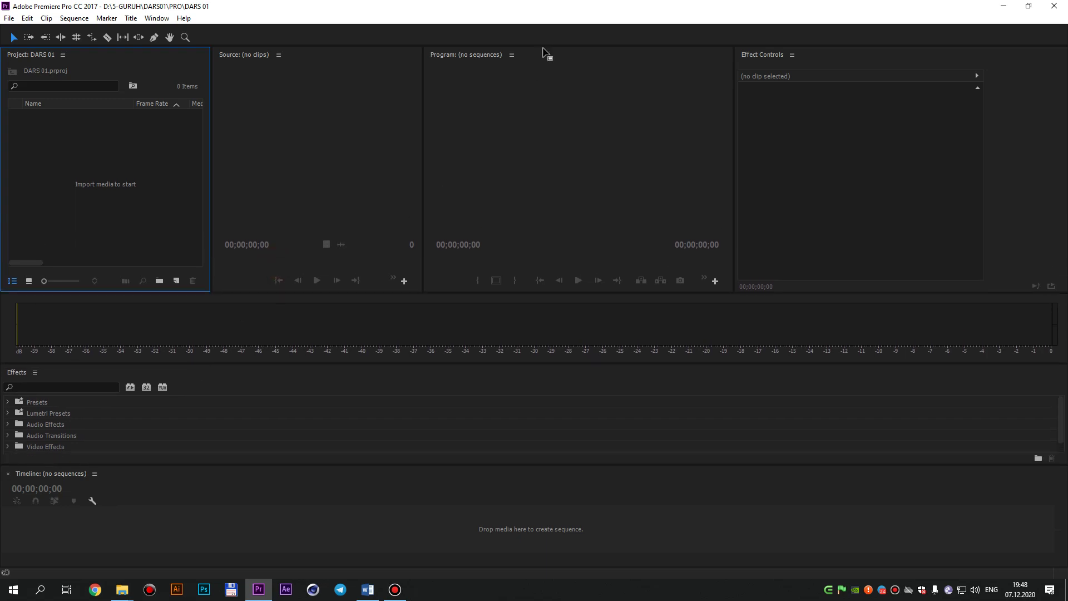
Place Program beside the project bin, group Effect Controls after Source, and widen Program.
drag(485, 59, 245, 167)
drag(424, 110, 769, 115)
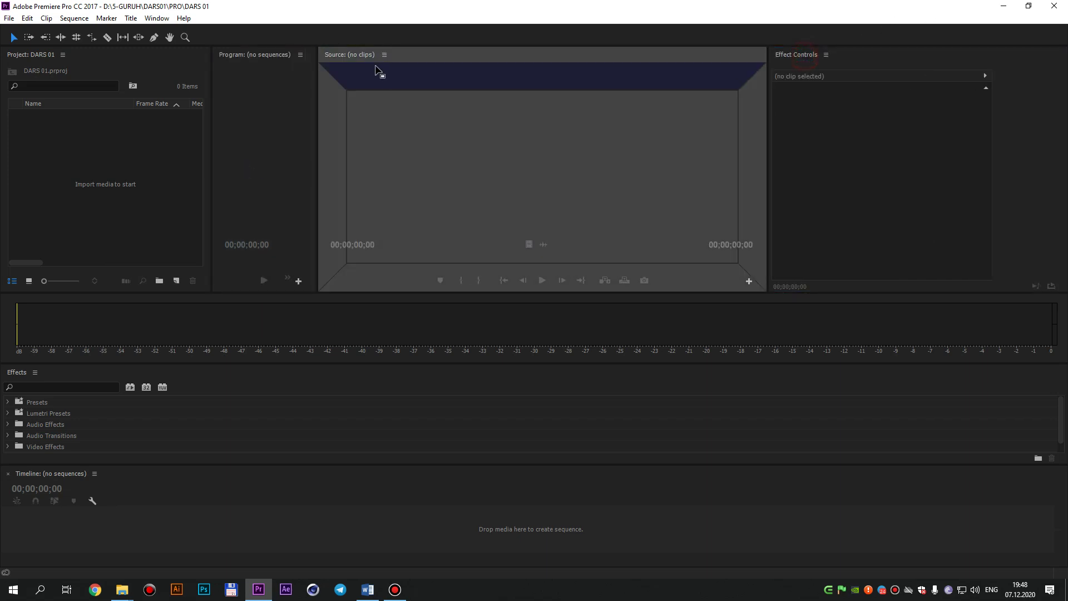
drag(808, 60, 445, 62)
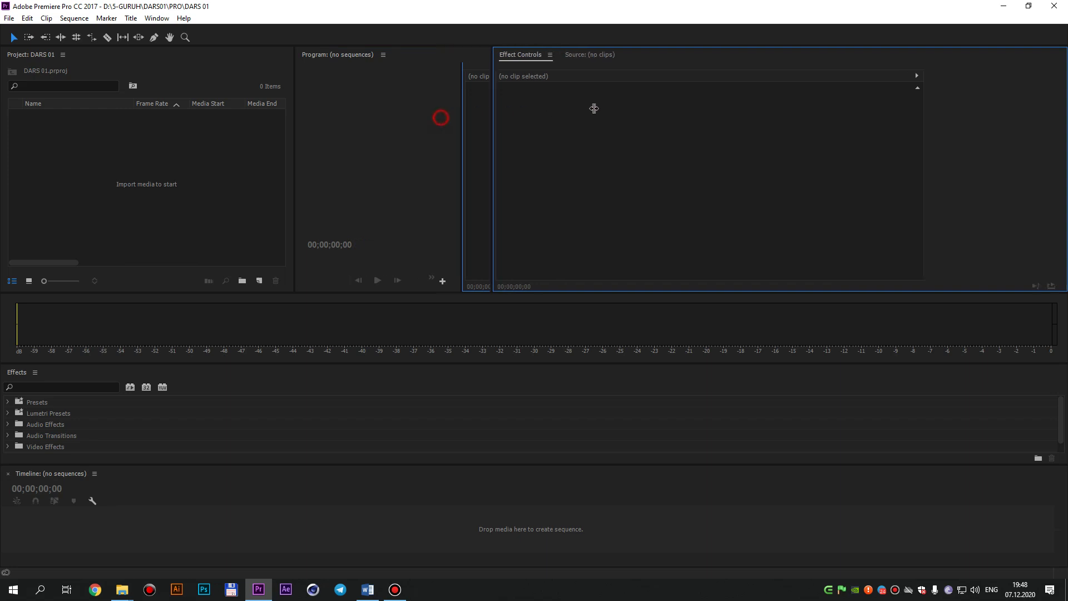
drag(444, 121, 705, 105)
click(786, 54)
drag(732, 55, 812, 56)
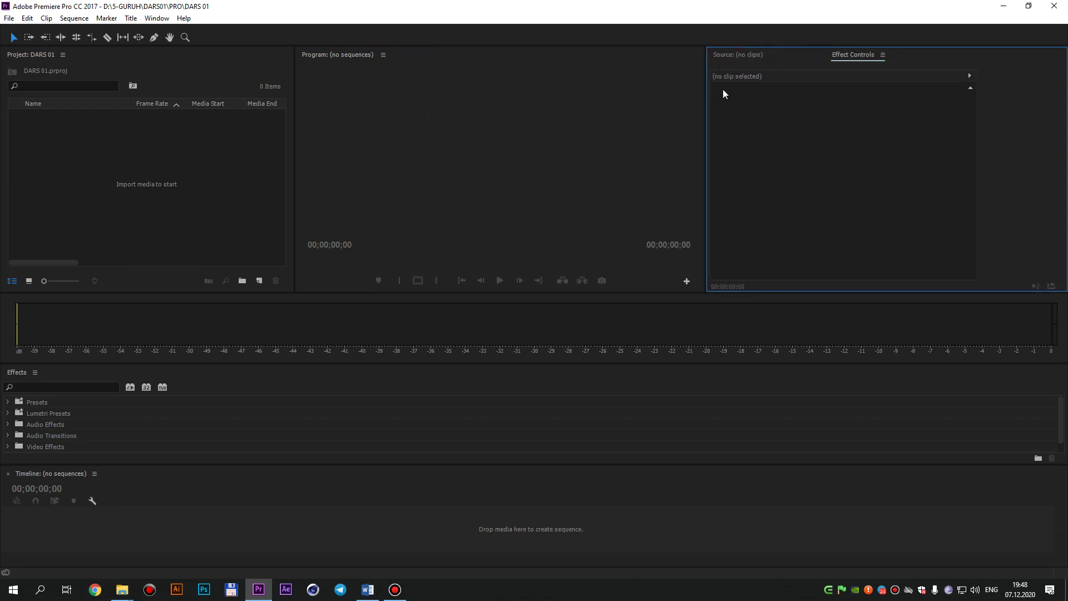
click(356, 128)
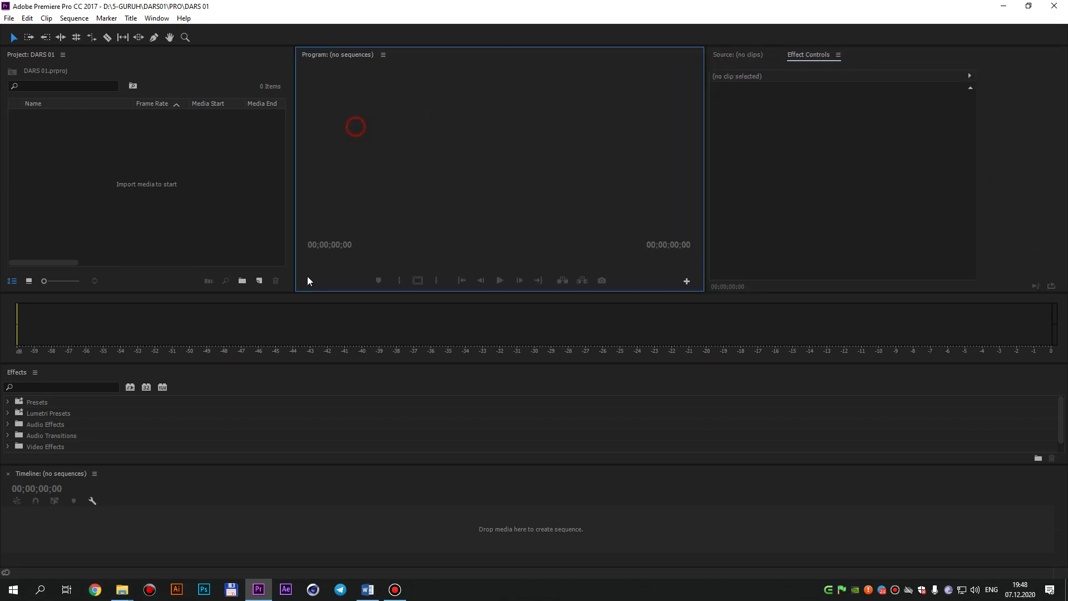
click(14, 306)
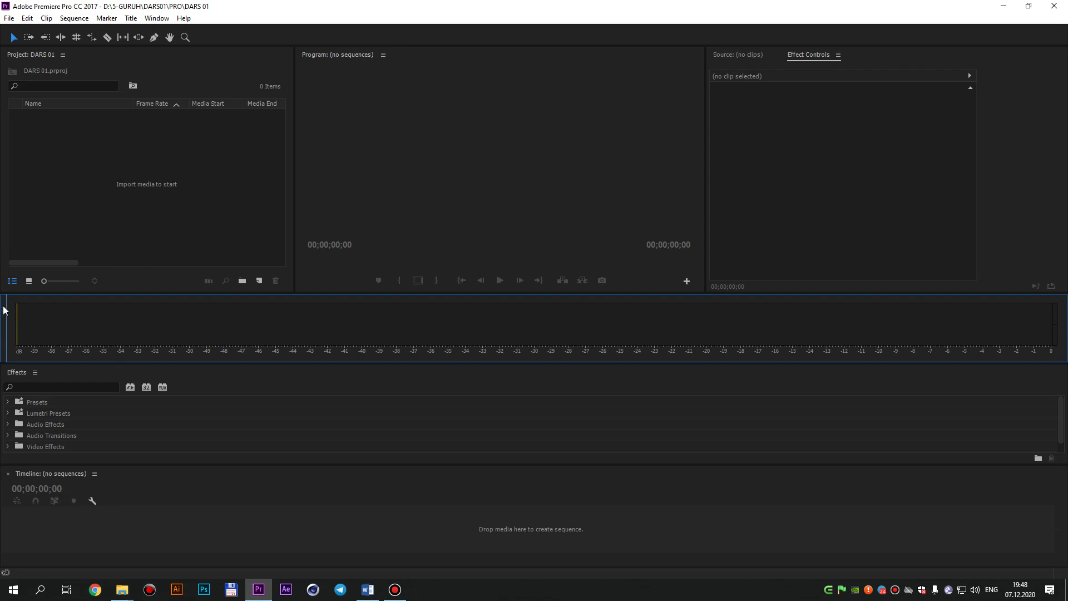
Dock the audio meter as a narrow column on the right edge.
drag(7, 318, 1064, 243)
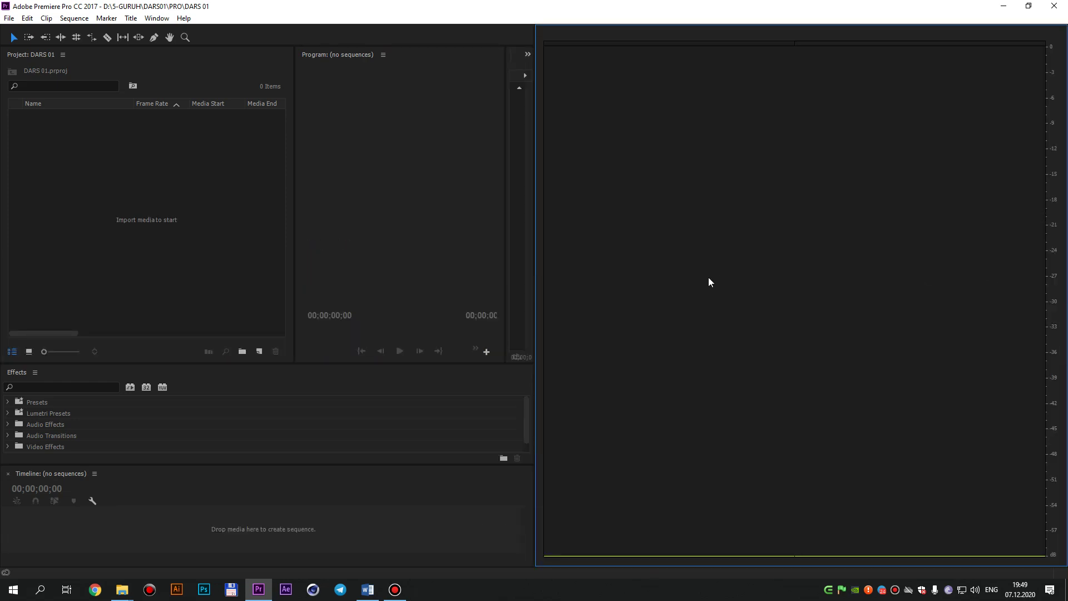
drag(535, 232, 1021, 226)
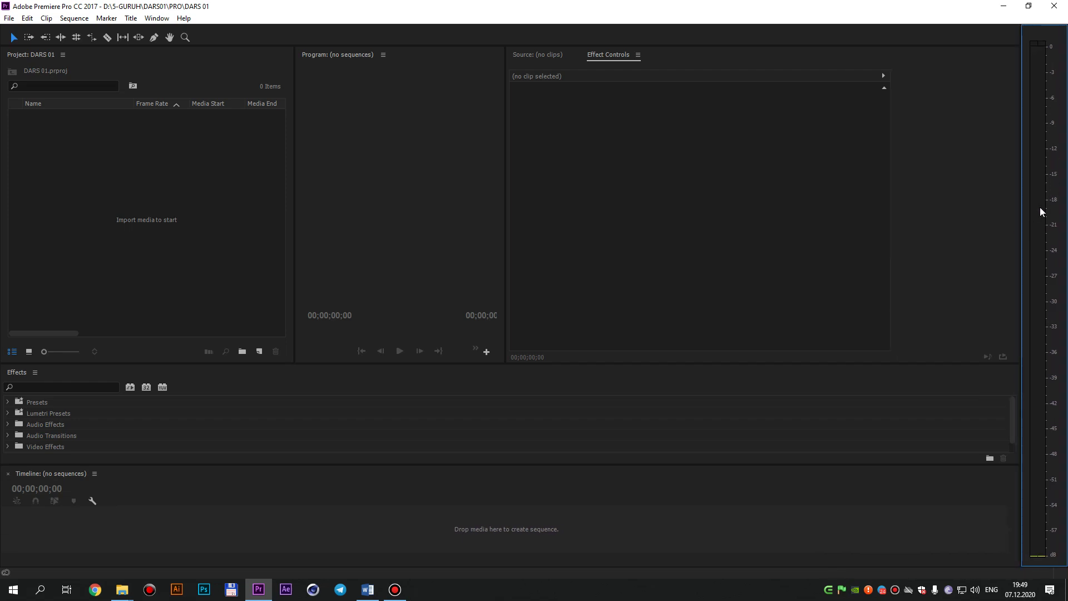
mouse_move(1022, 204)
mouse_down()
mouse_move(1039, 204)
mouse_move(1024, 203)
mouse_up()
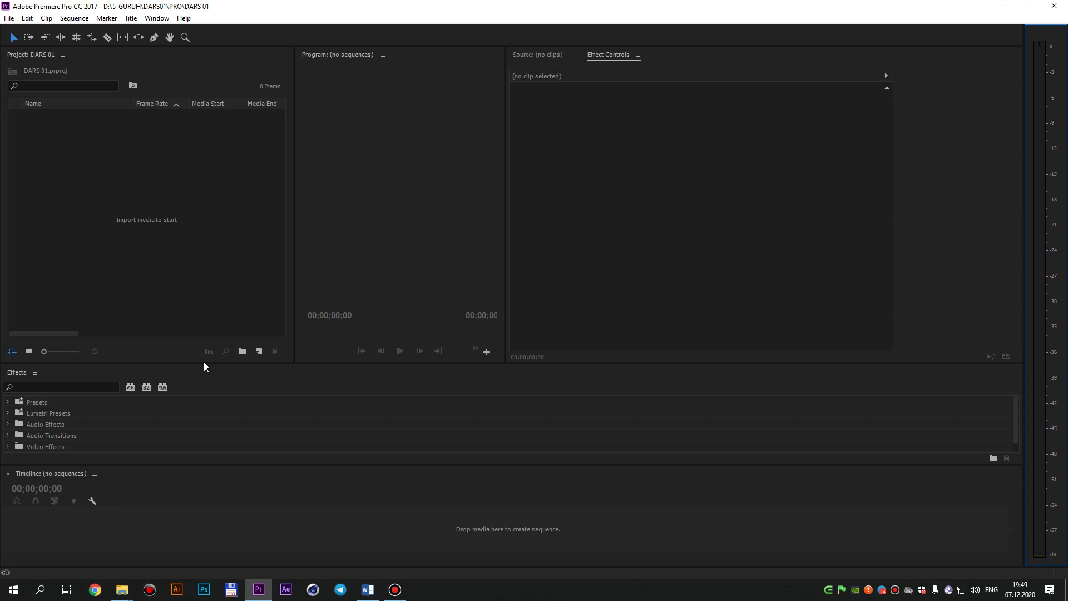
Group the Effects panel with the project bin, keeping the project bin in front.
click(25, 376)
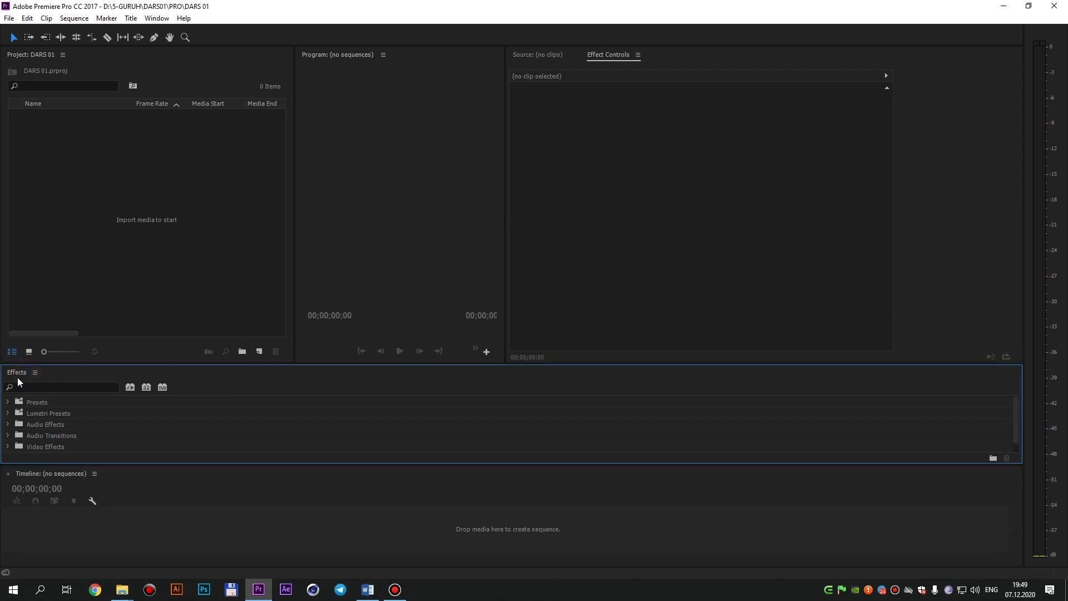
drag(18, 379, 128, 56)
click(16, 56)
click(35, 56)
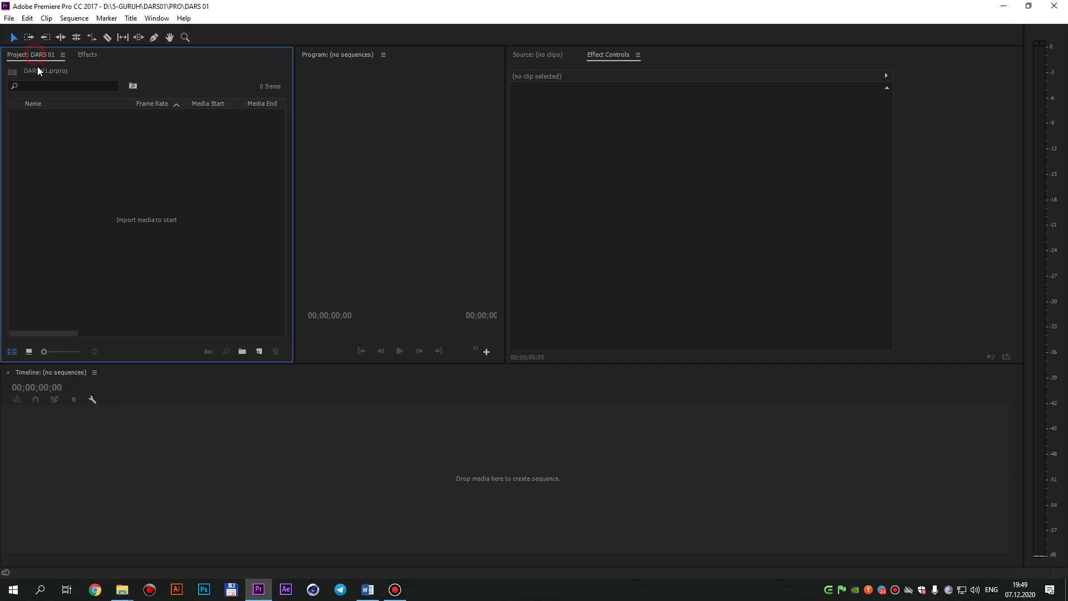
Widen the Program monitor and make the upper panels taller than the Timeline.
click(468, 150)
drag(505, 147, 726, 154)
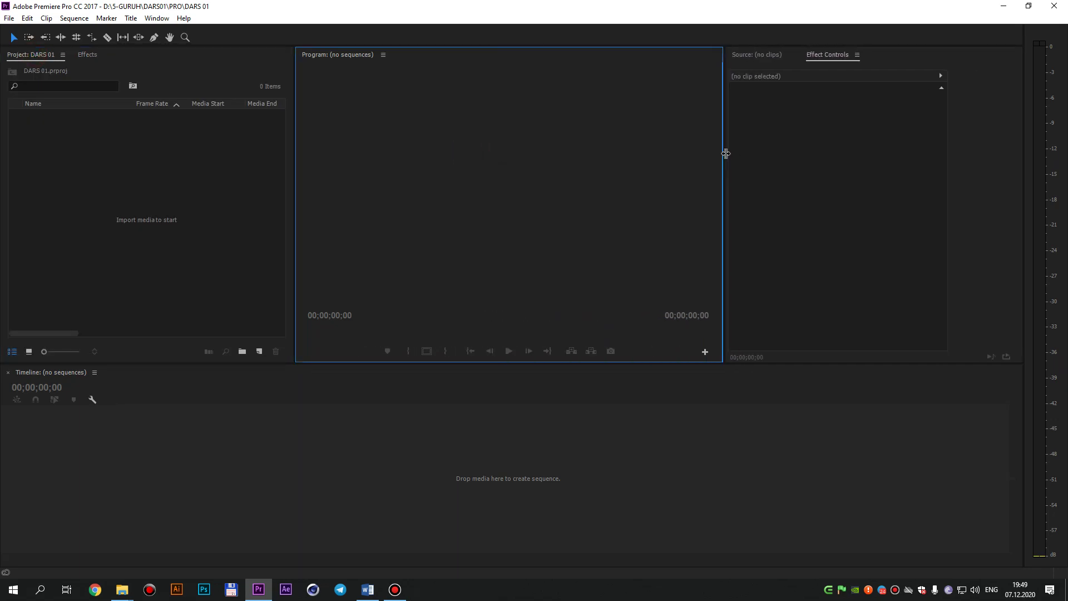
drag(294, 162, 252, 167)
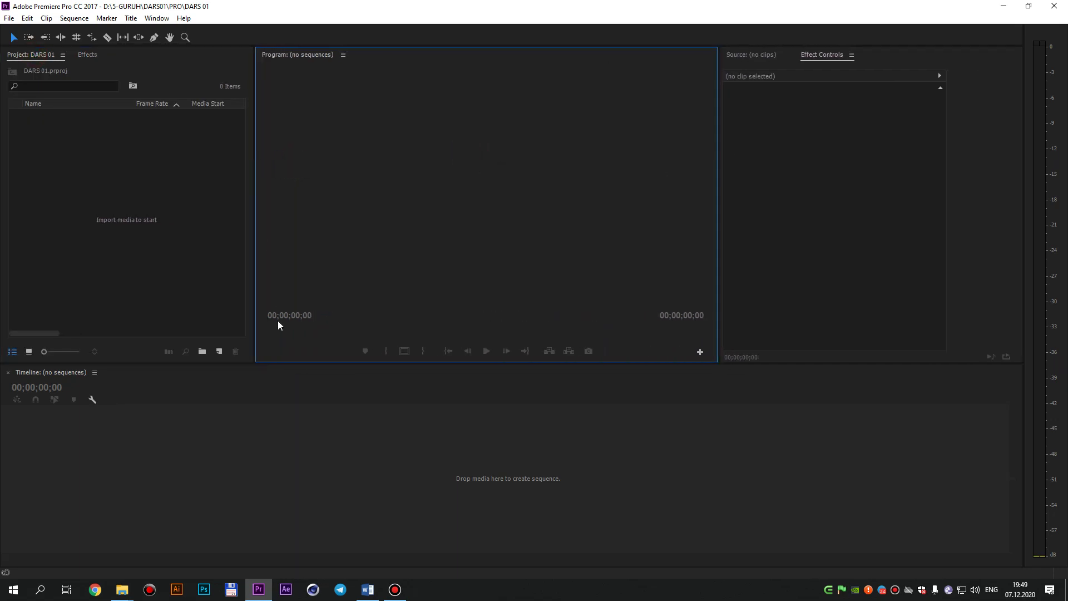
mouse_move(281, 365)
mouse_down()
mouse_move(281, 404)
mouse_move(281, 395)
mouse_up()
click(136, 210)
click(428, 197)
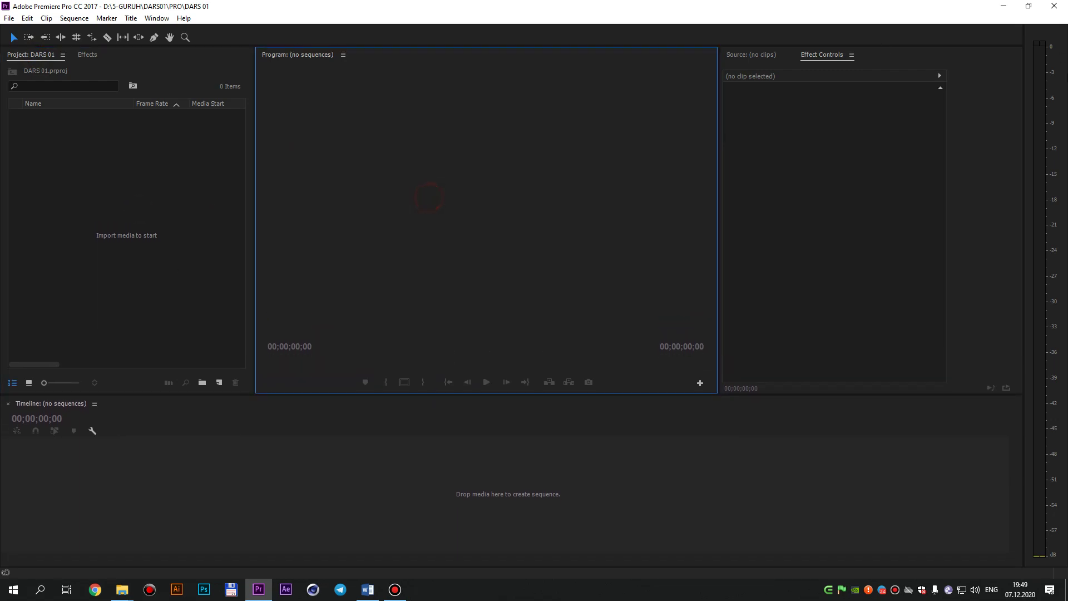
click(462, 337)
click(401, 589)
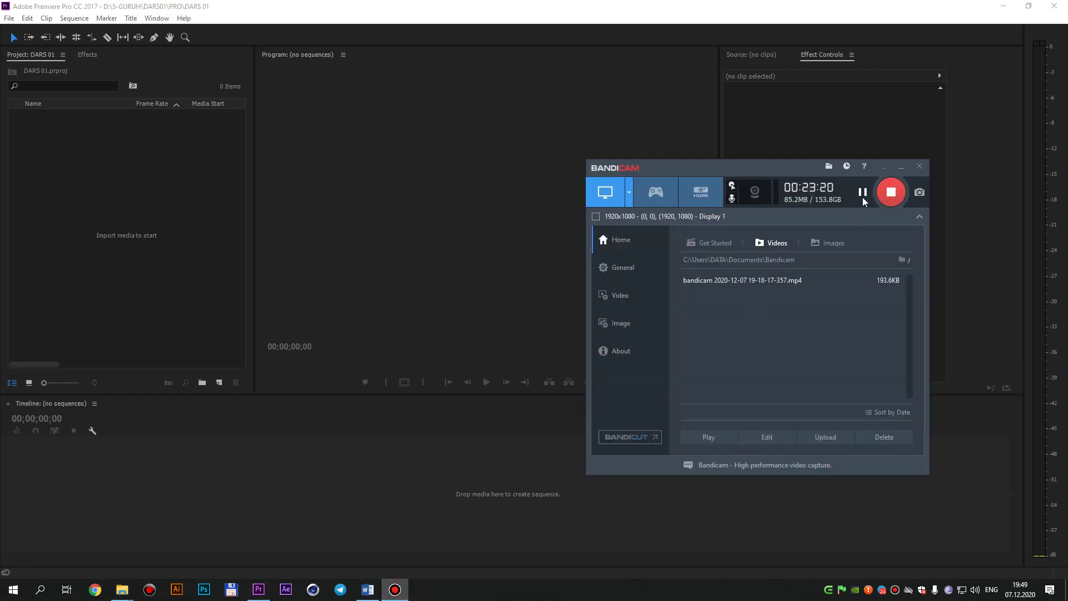
click(737, 14)
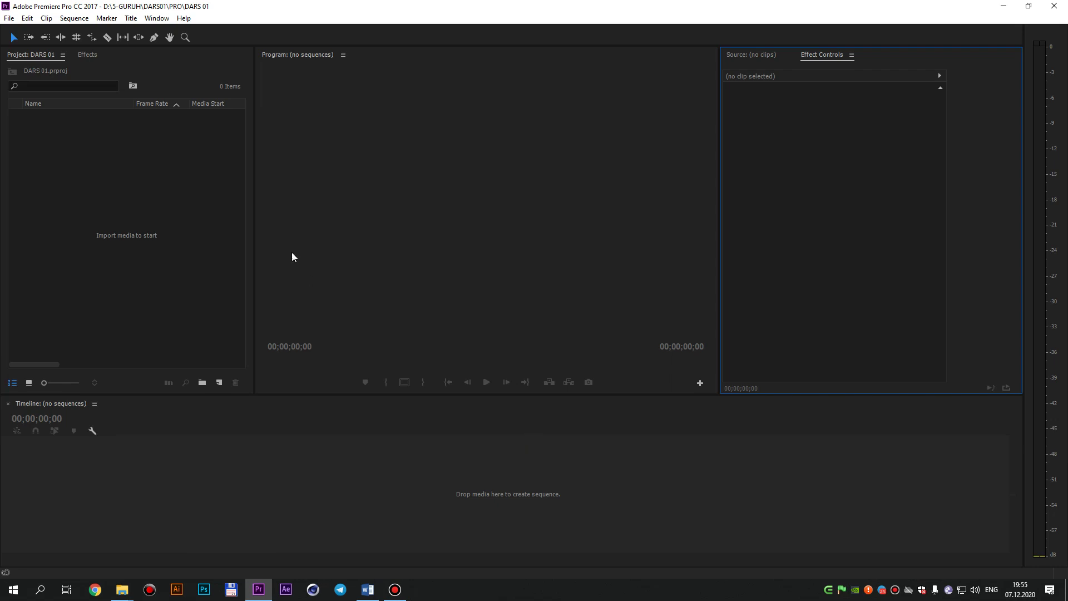
click(211, 205)
click(419, 198)
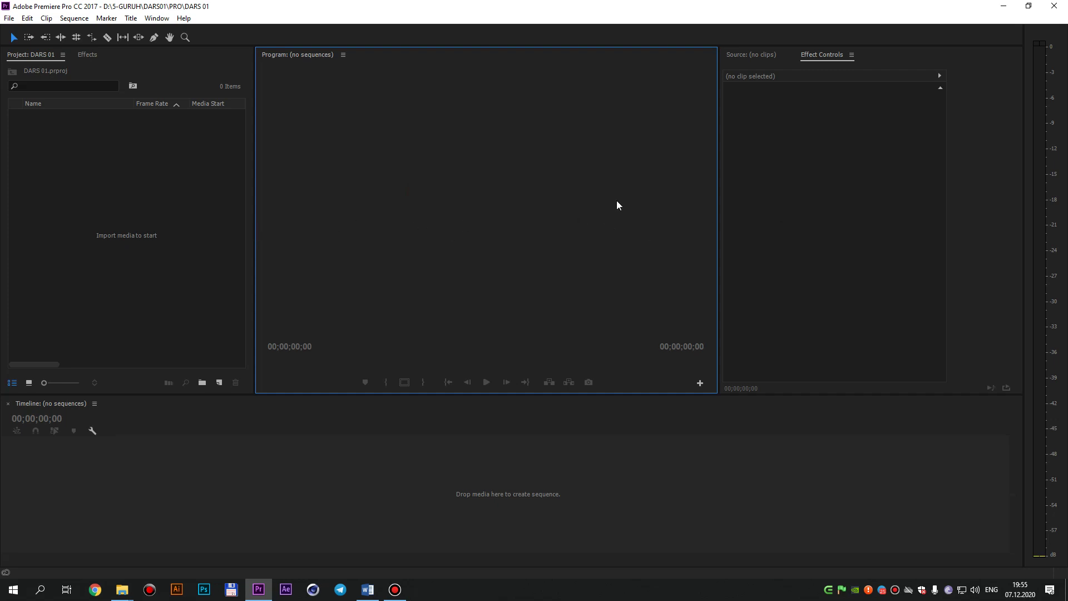
click(212, 208)
click(796, 191)
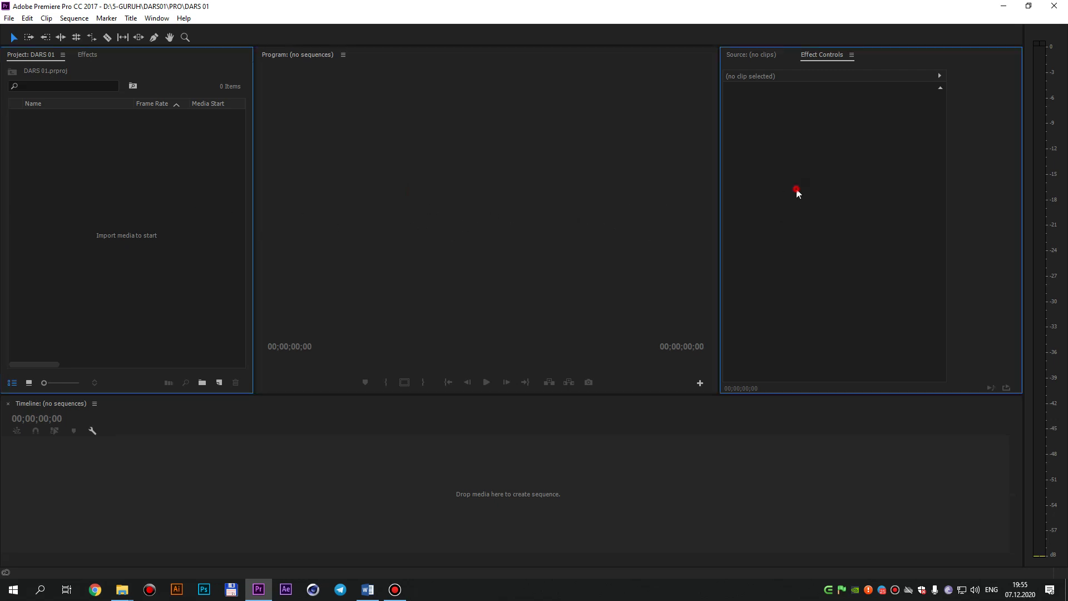
click(148, 209)
click(829, 198)
click(165, 222)
click(477, 467)
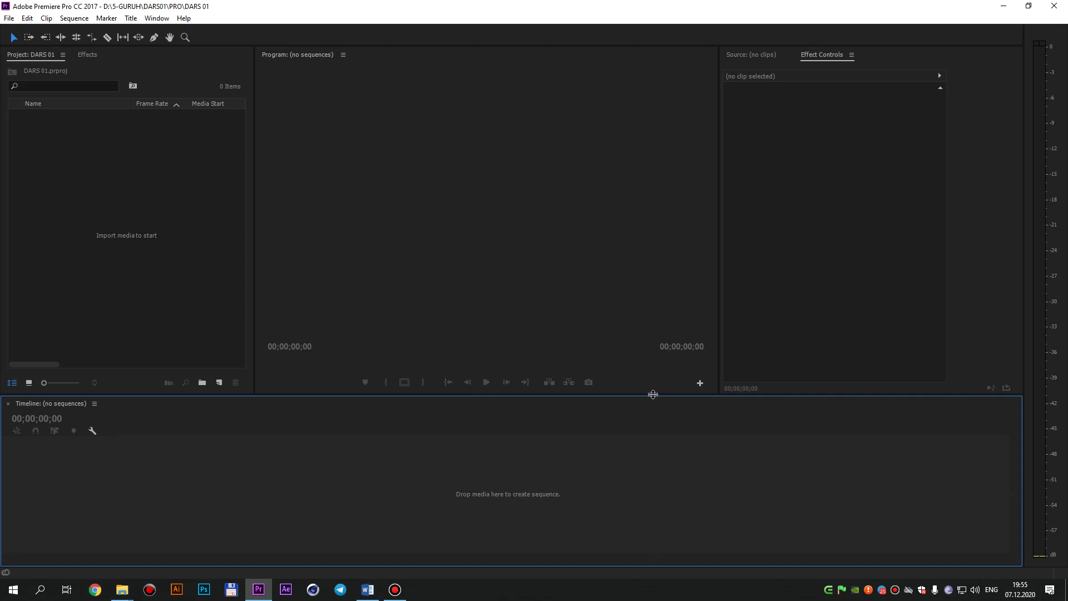
mouse_move(652, 396)
mouse_down()
mouse_move(664, 209)
mouse_move(674, 401)
mouse_up()
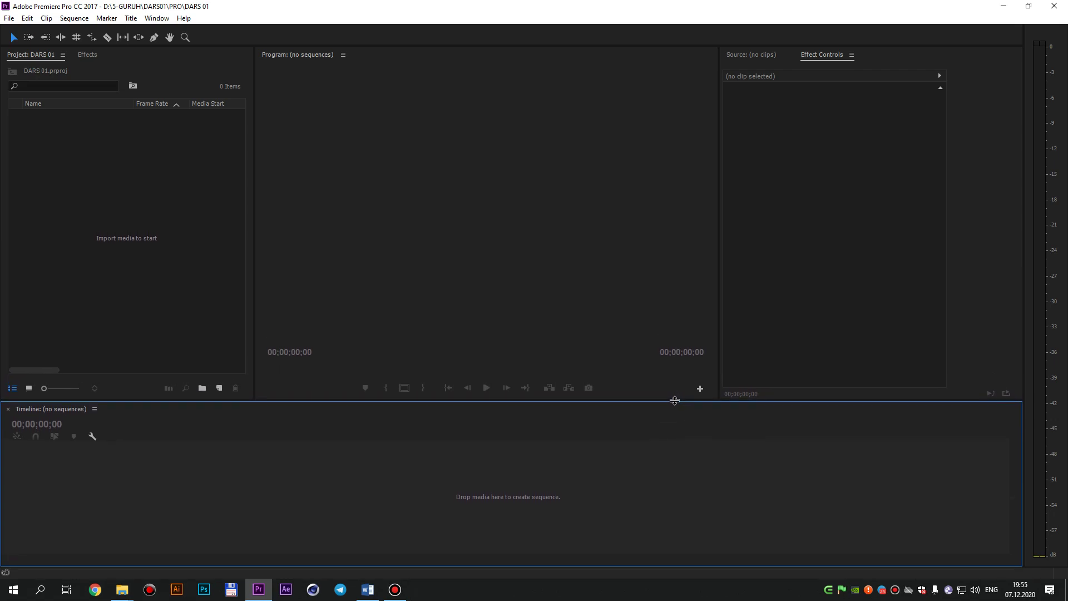
drag(675, 400, 676, 381)
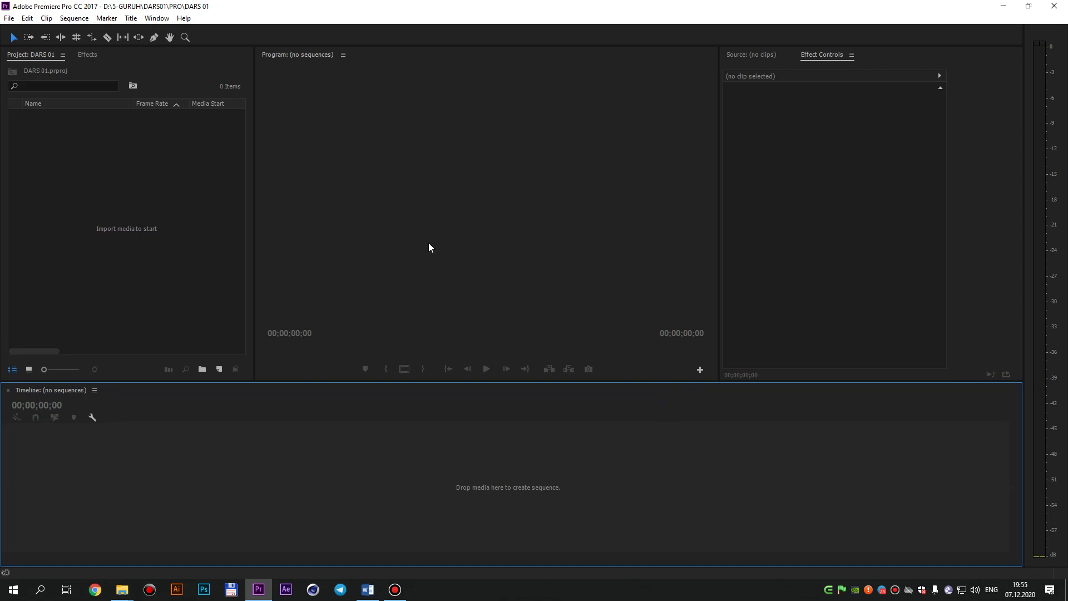
click(455, 241)
click(908, 185)
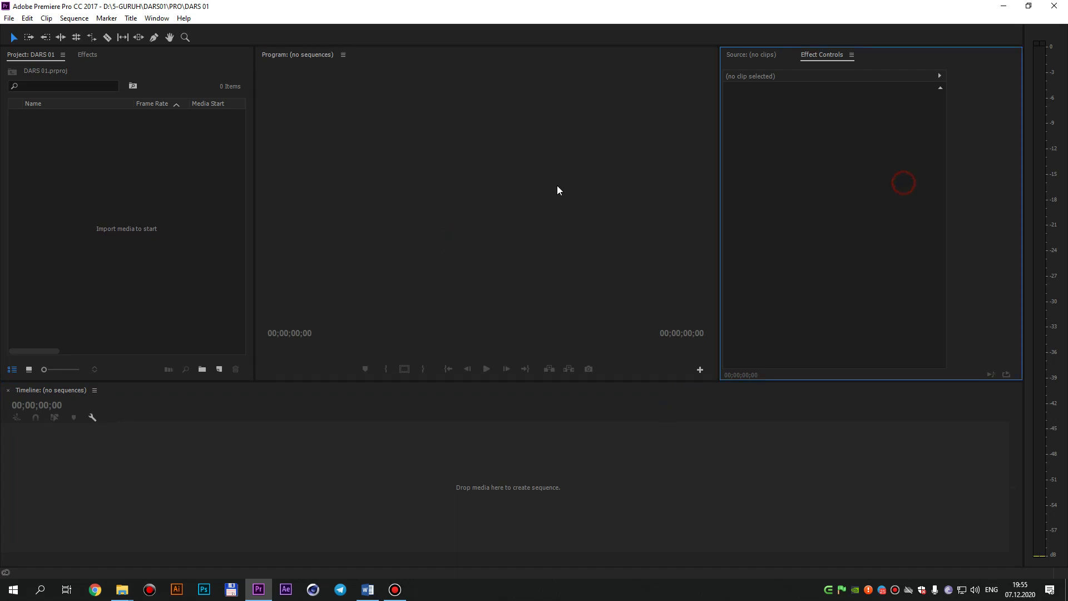
click(554, 185)
click(153, 187)
click(479, 193)
click(870, 193)
click(141, 162)
click(756, 174)
click(153, 162)
click(823, 179)
click(100, 161)
click(484, 190)
click(803, 191)
click(540, 192)
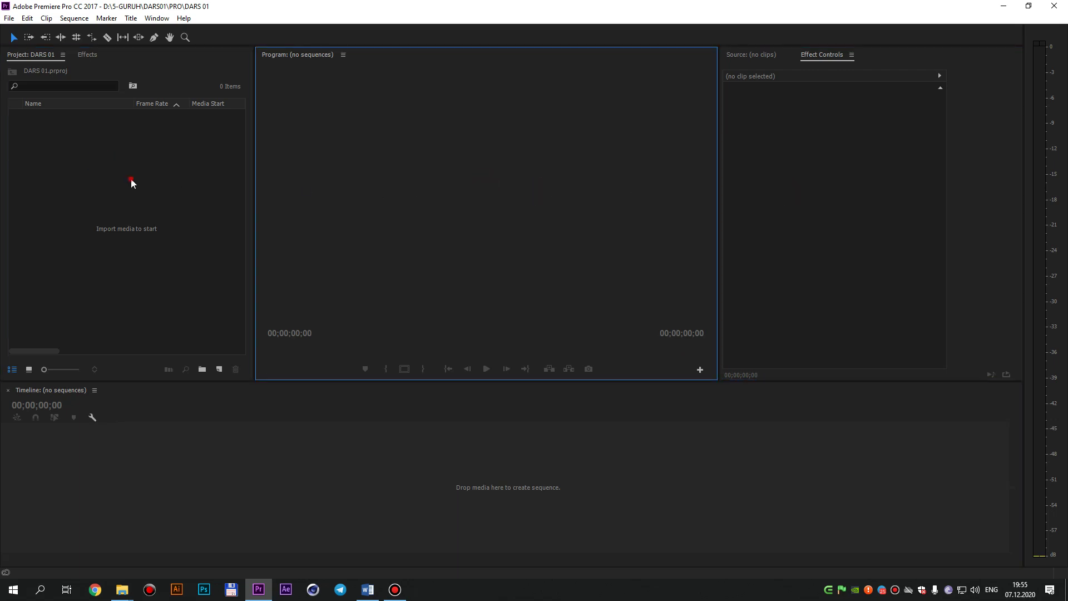
click(132, 182)
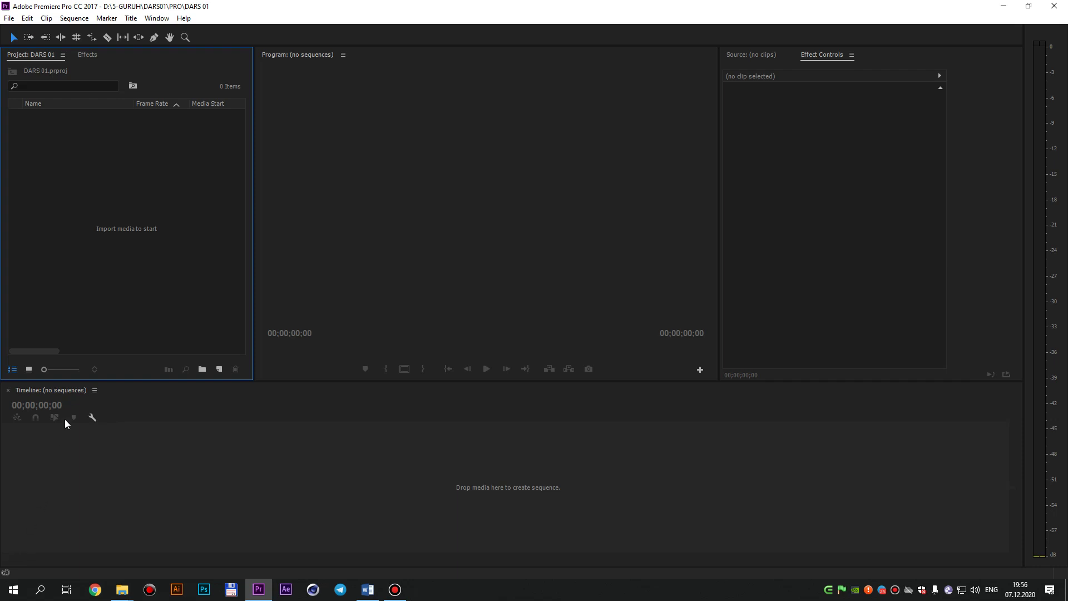
Save the current layout as a new workspace named STRONG EFFECT.
click(167, 18)
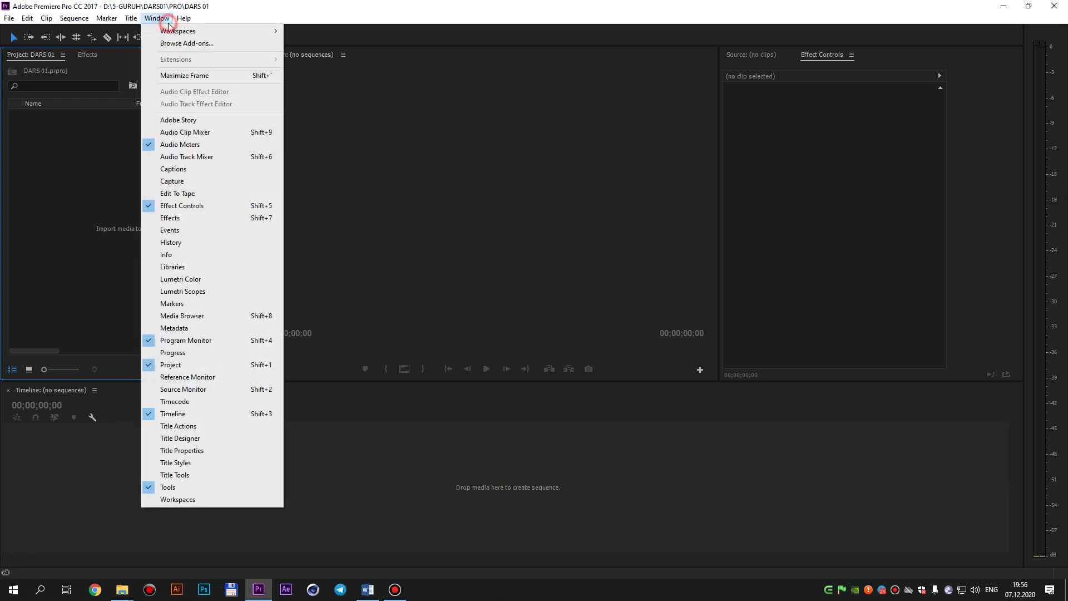
mouse_move(169, 32)
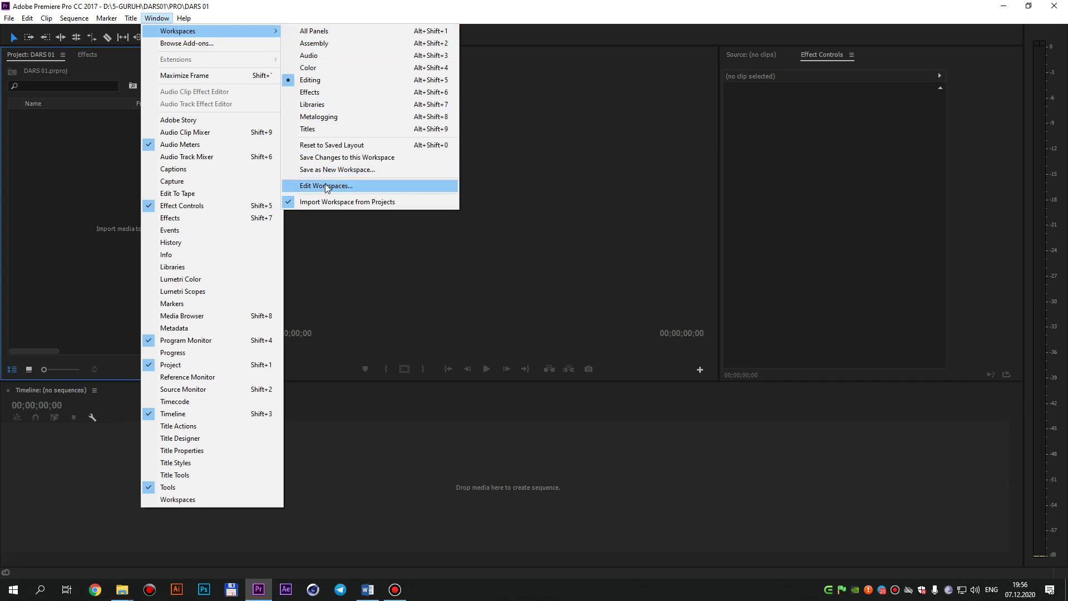
click(351, 171)
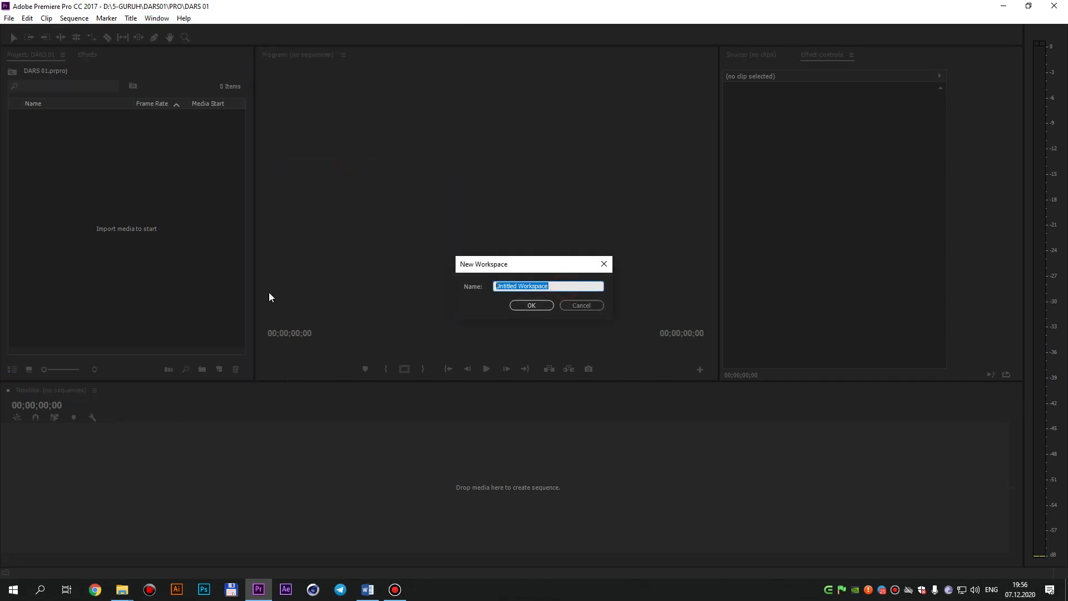
text(STRONG )
text(EFFECT)
click(524, 309)
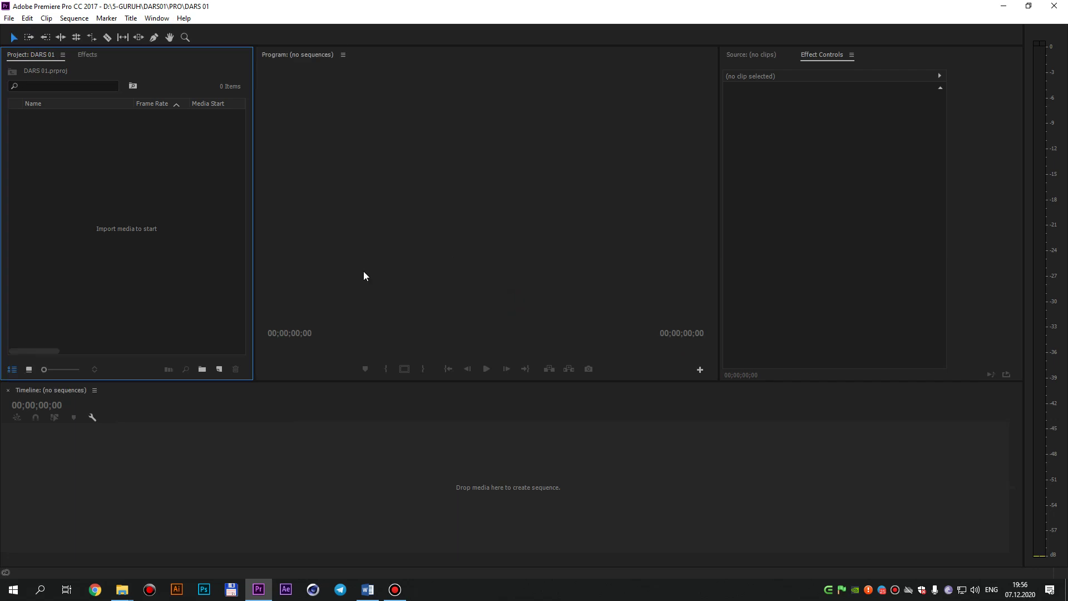
click(157, 18)
mouse_move(158, 32)
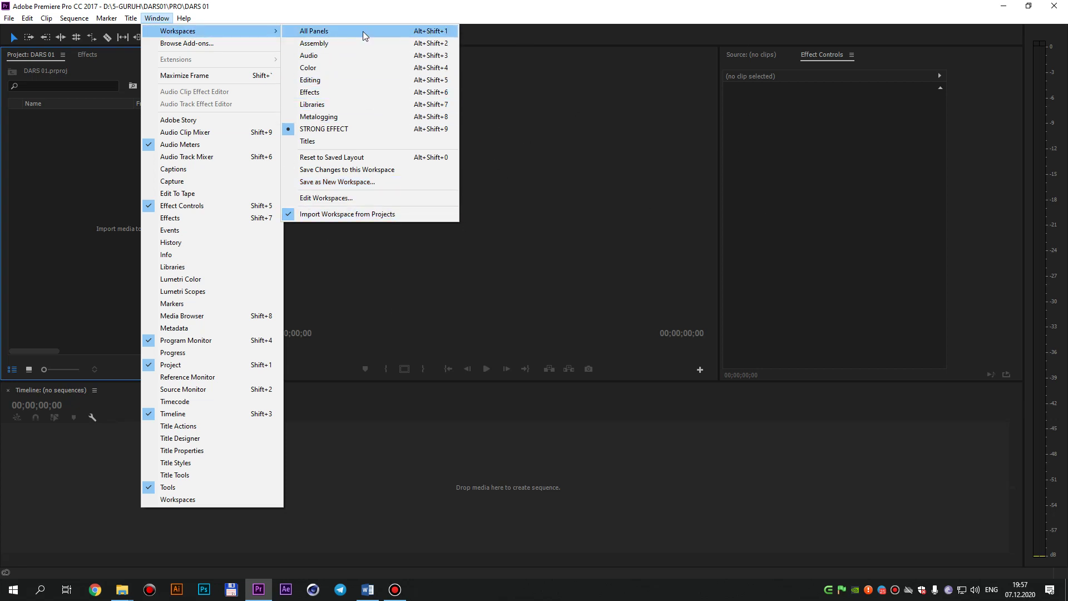
Switch to the All Panels workspace and expand the Metadata and Lumetri Color panels.
click(332, 32)
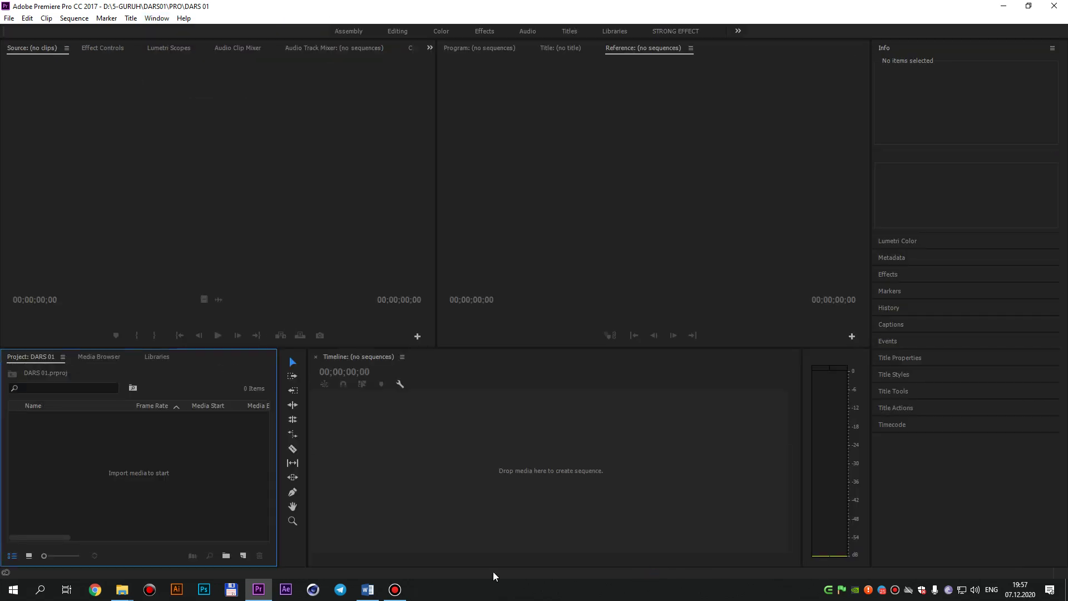
click(952, 255)
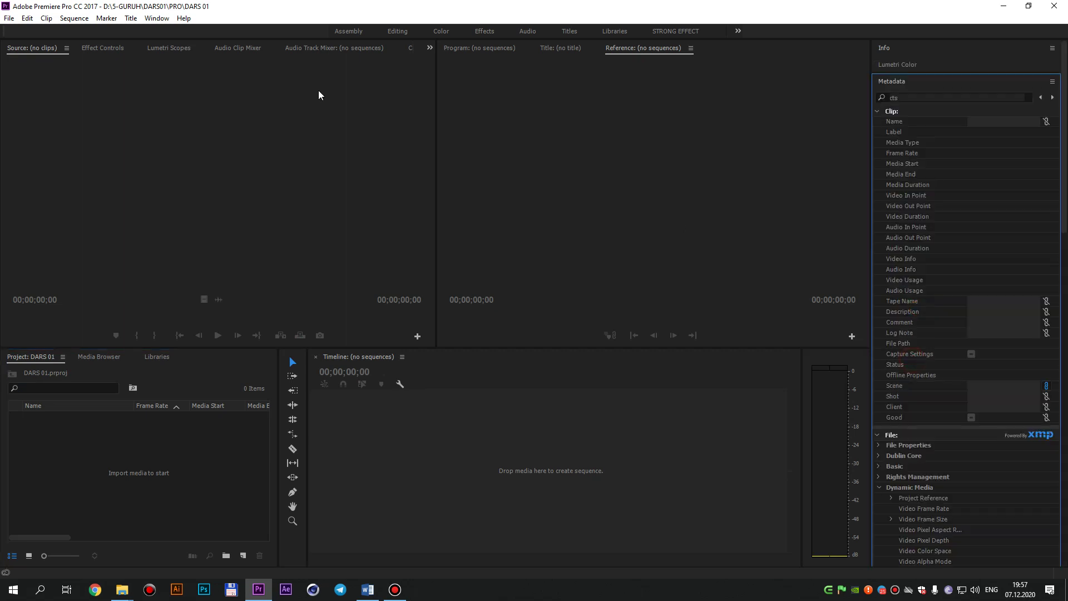
click(157, 18)
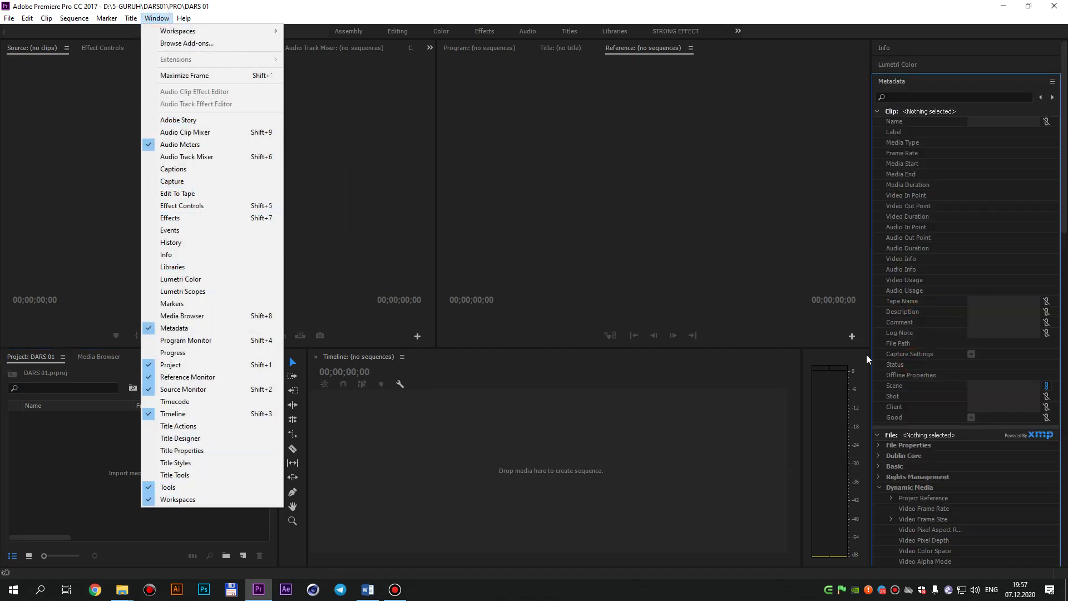
click(916, 472)
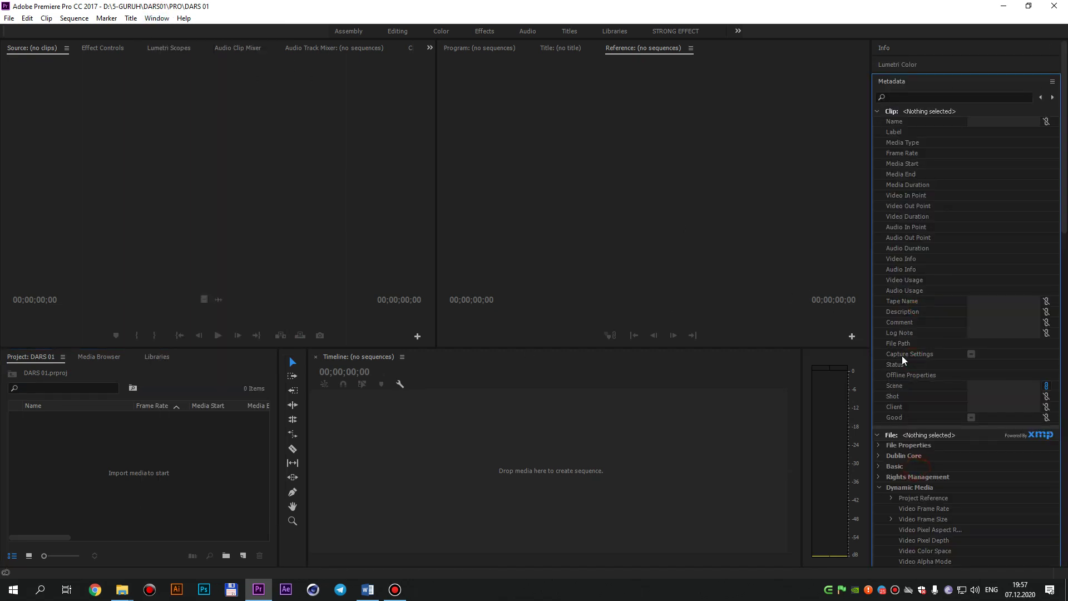
click(897, 66)
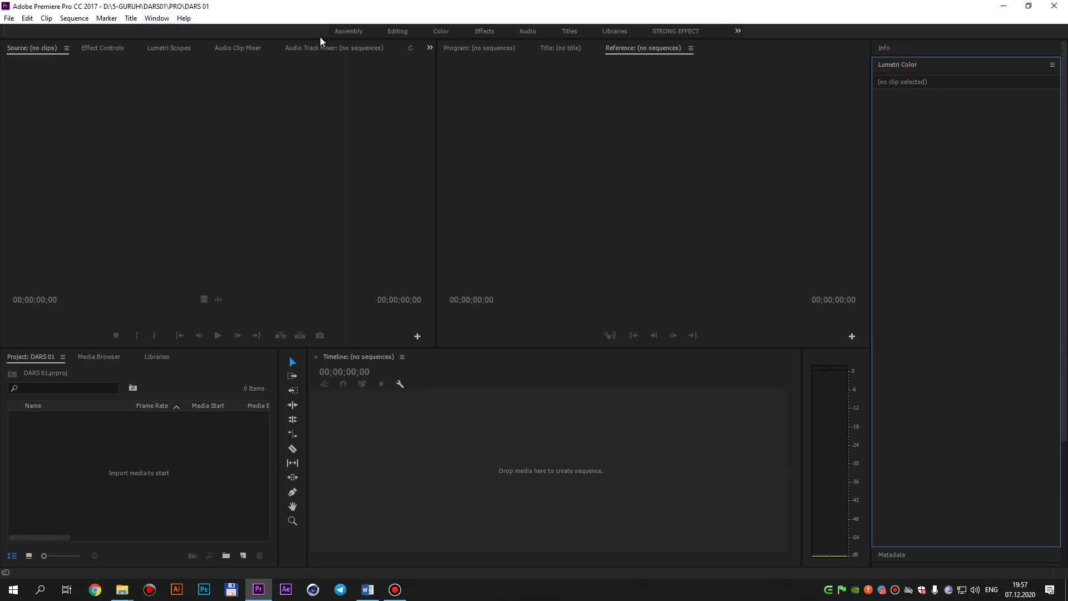
click(156, 18)
mouse_move(183, 31)
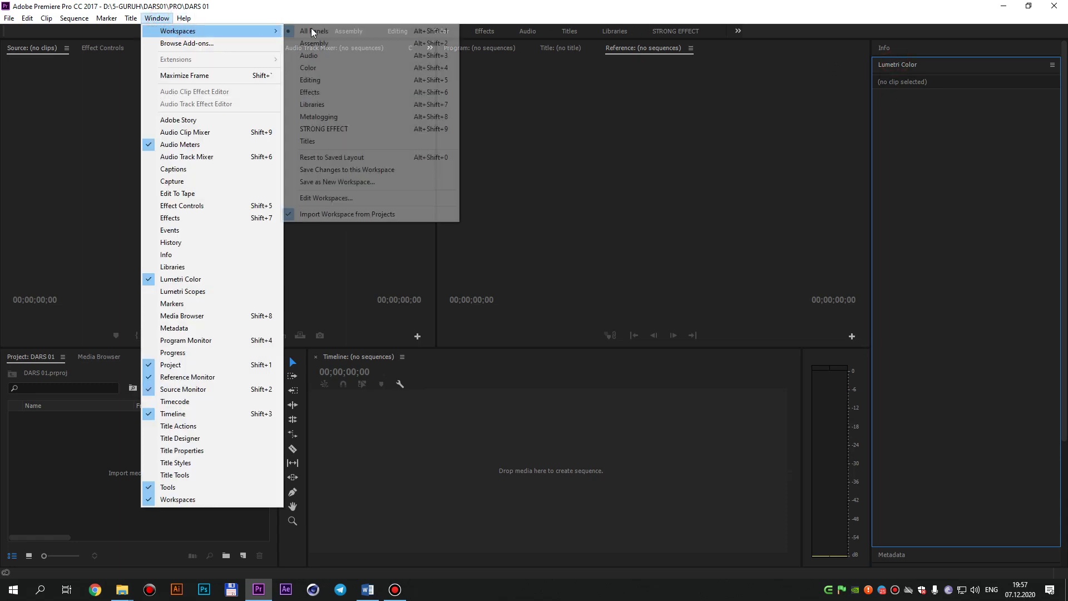
click(798, 33)
Try the Editing, Assembly and Color workspaces in turn.
click(405, 31)
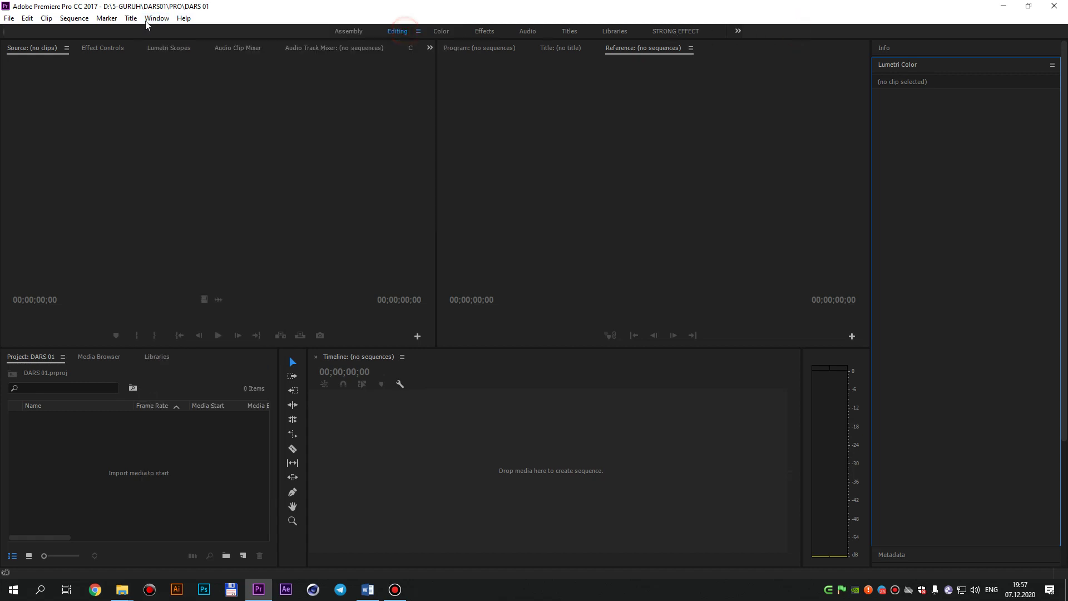
click(157, 19)
mouse_move(208, 32)
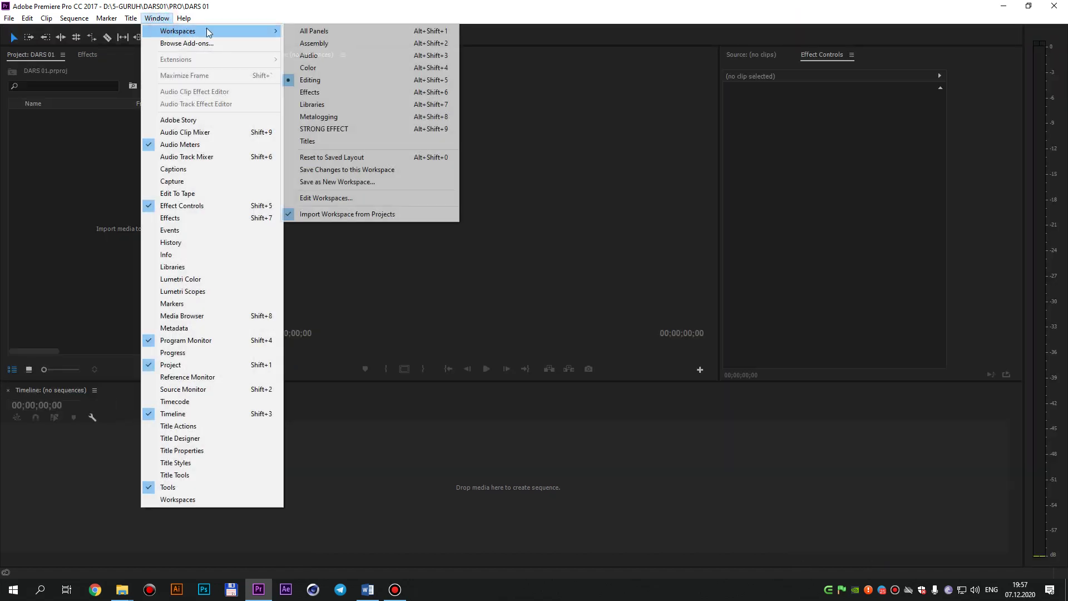
click(579, 316)
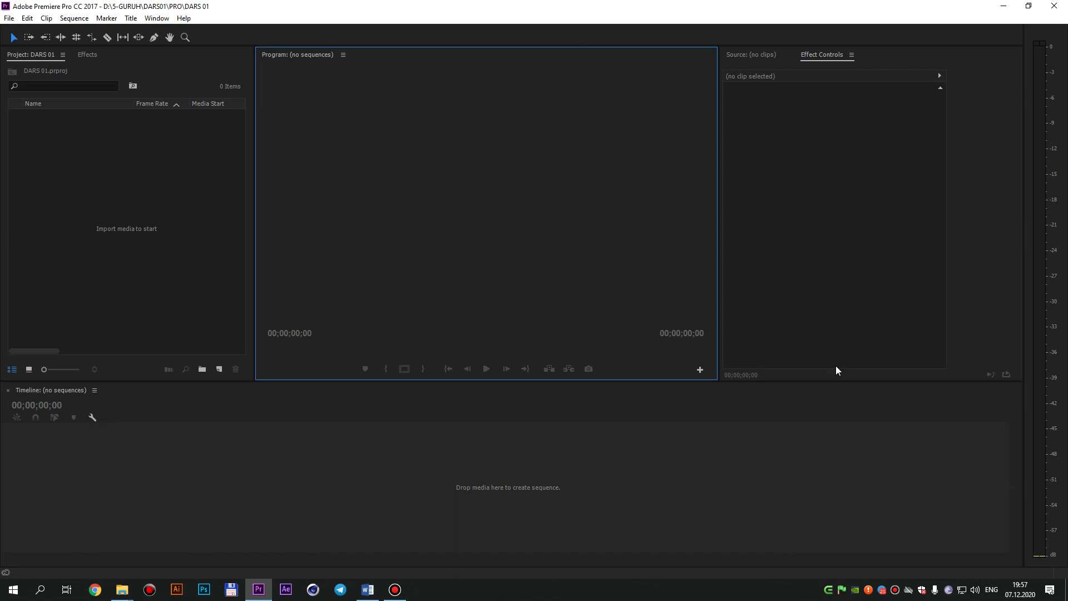
click(158, 19)
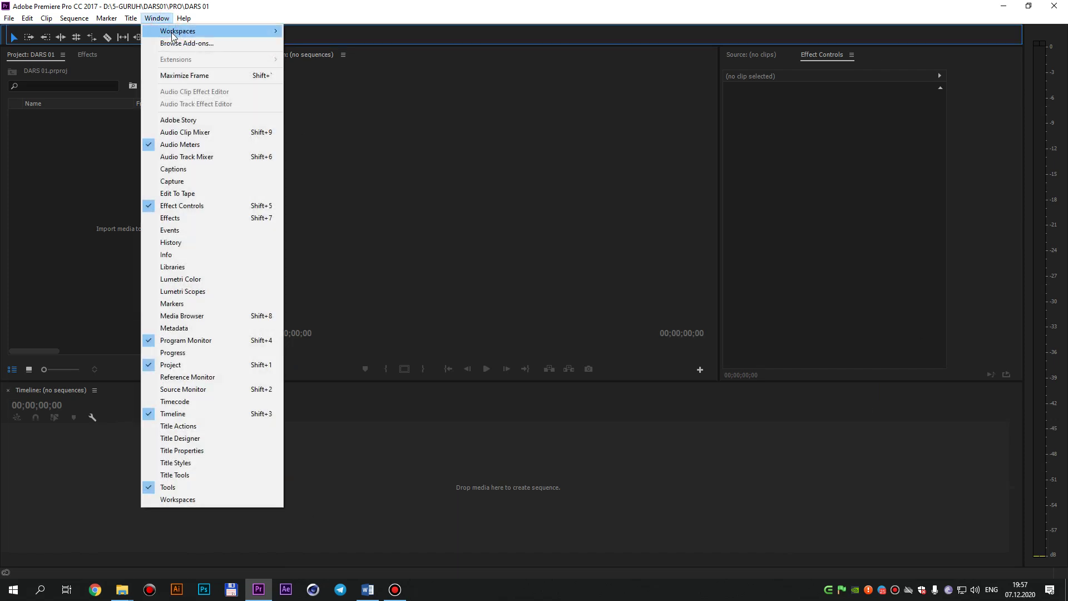
mouse_move(236, 32)
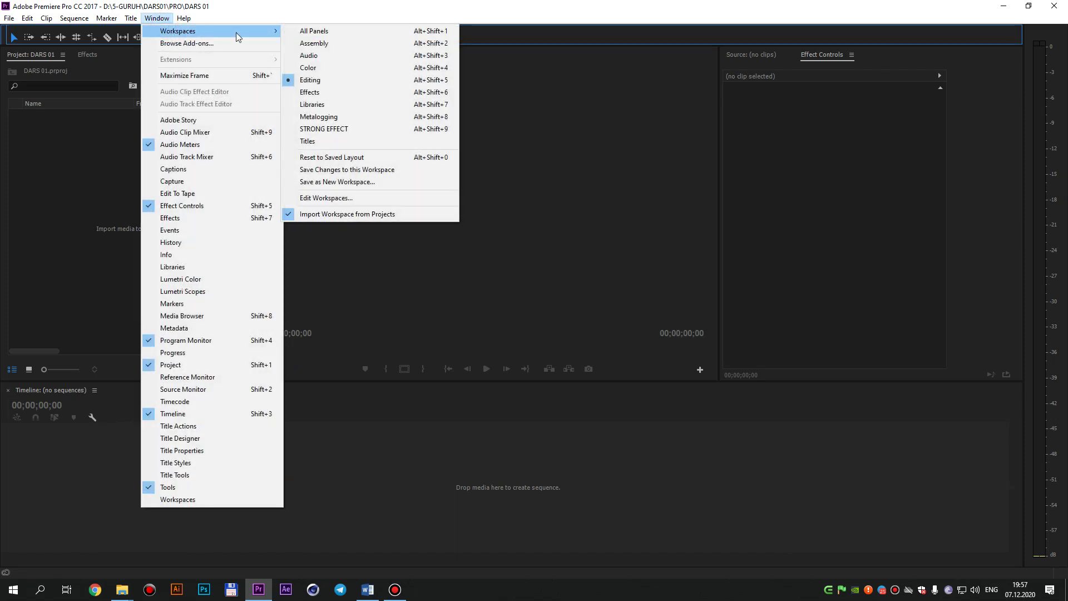
click(343, 43)
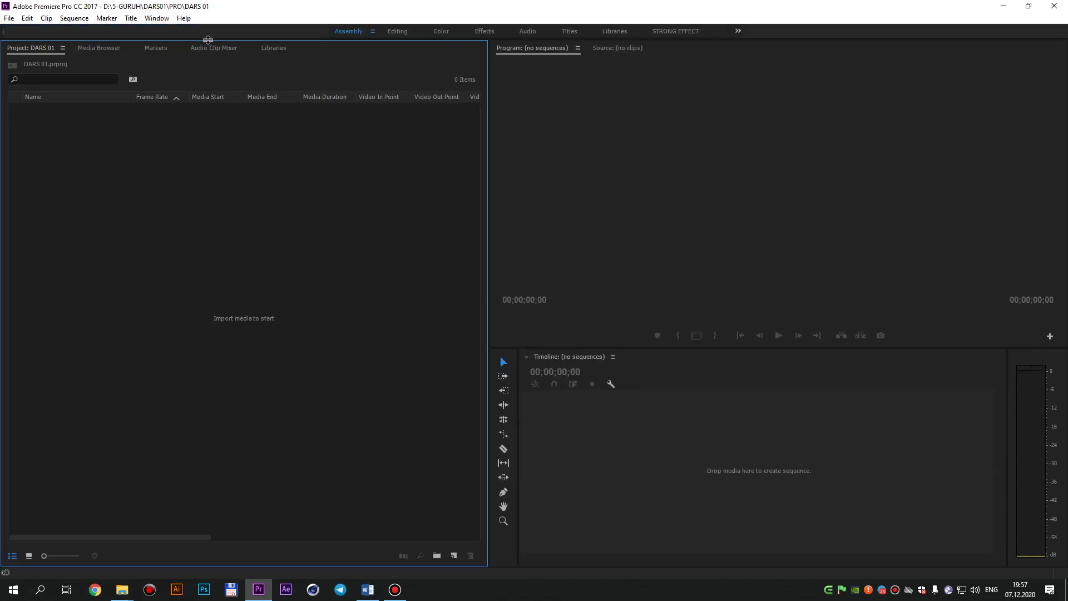
click(157, 19)
mouse_move(161, 31)
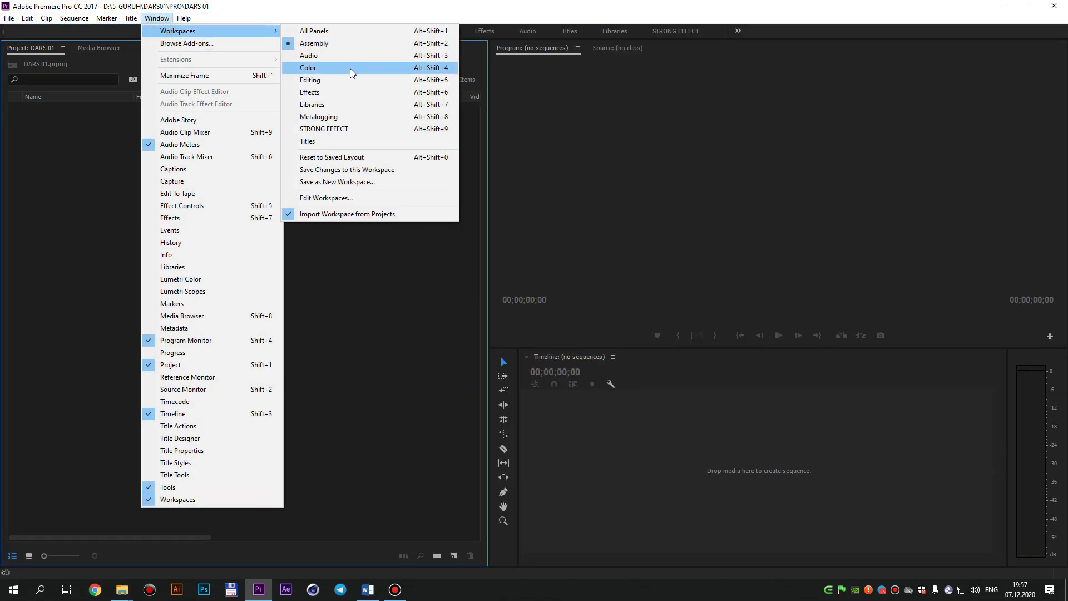
click(353, 67)
Switch to the Audio workspace, expanding Media Browser and Markers, then to Titles.
click(158, 19)
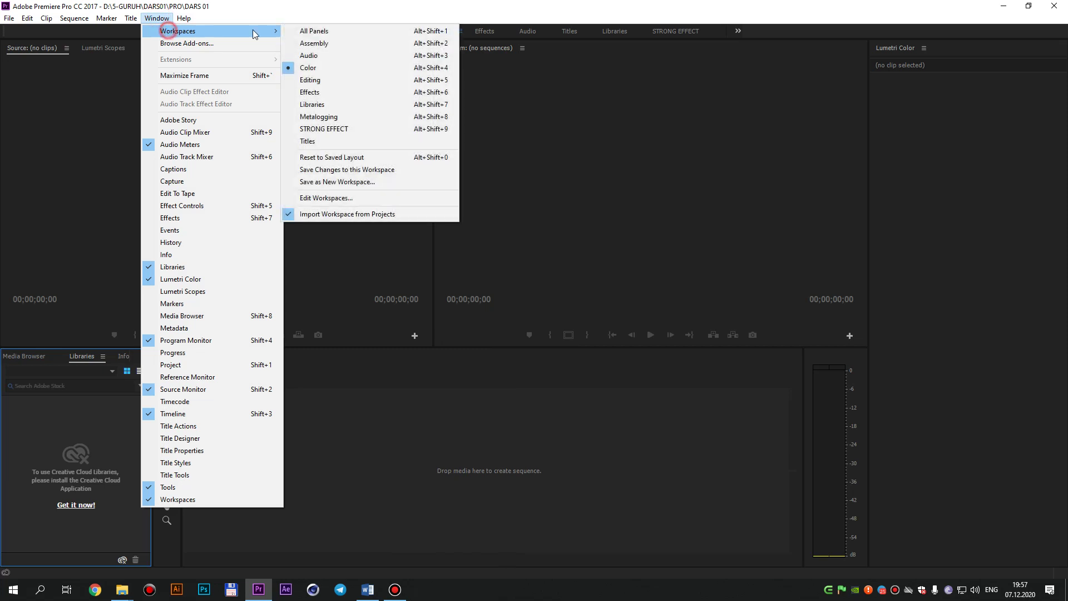
click(331, 55)
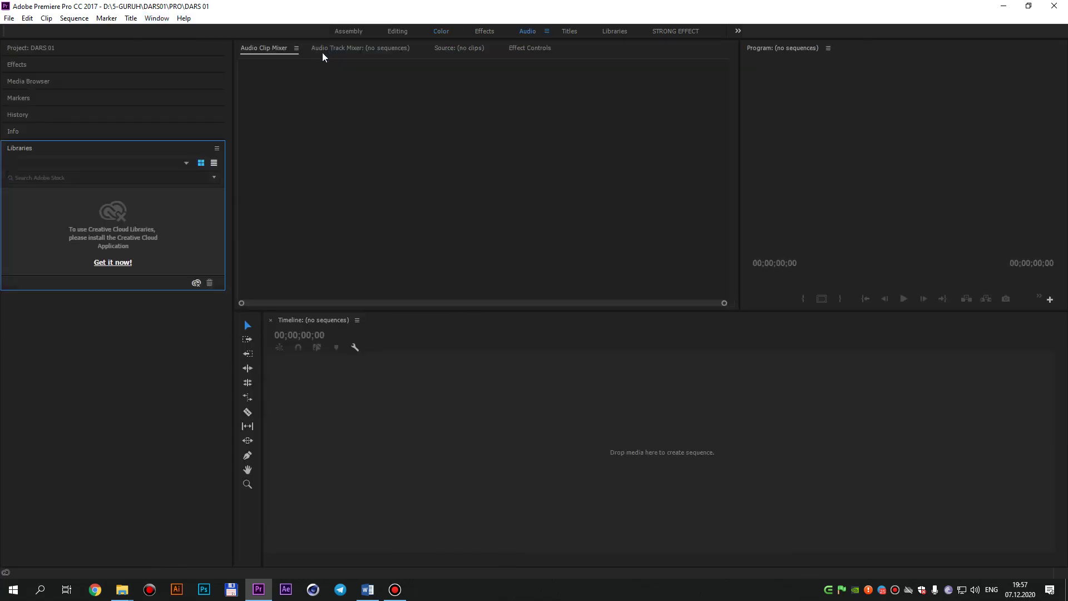
click(28, 83)
click(24, 209)
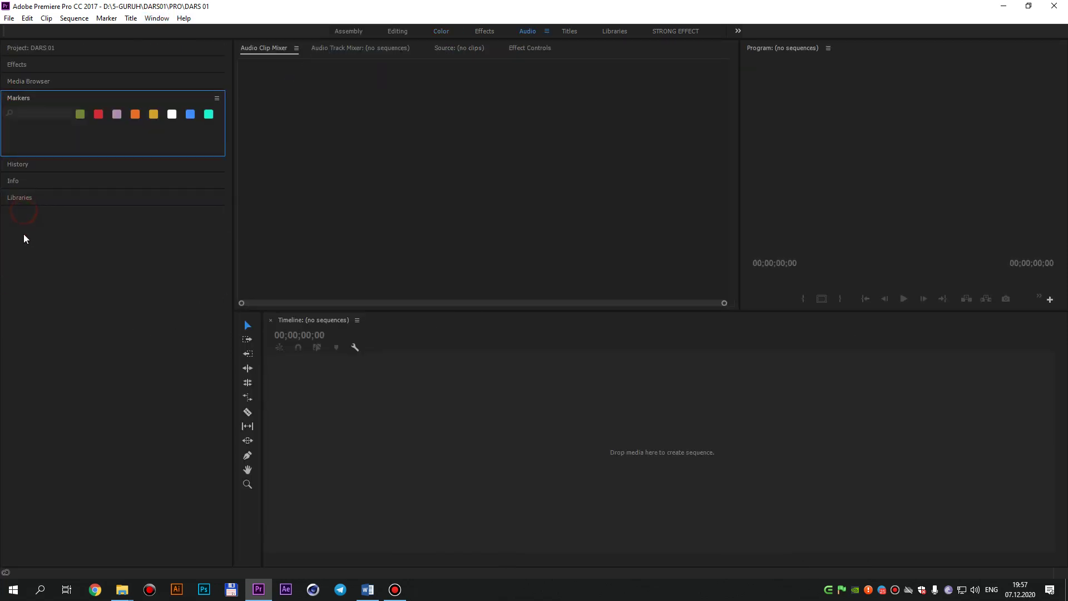
click(183, 19)
mouse_move(157, 18)
mouse_move(207, 31)
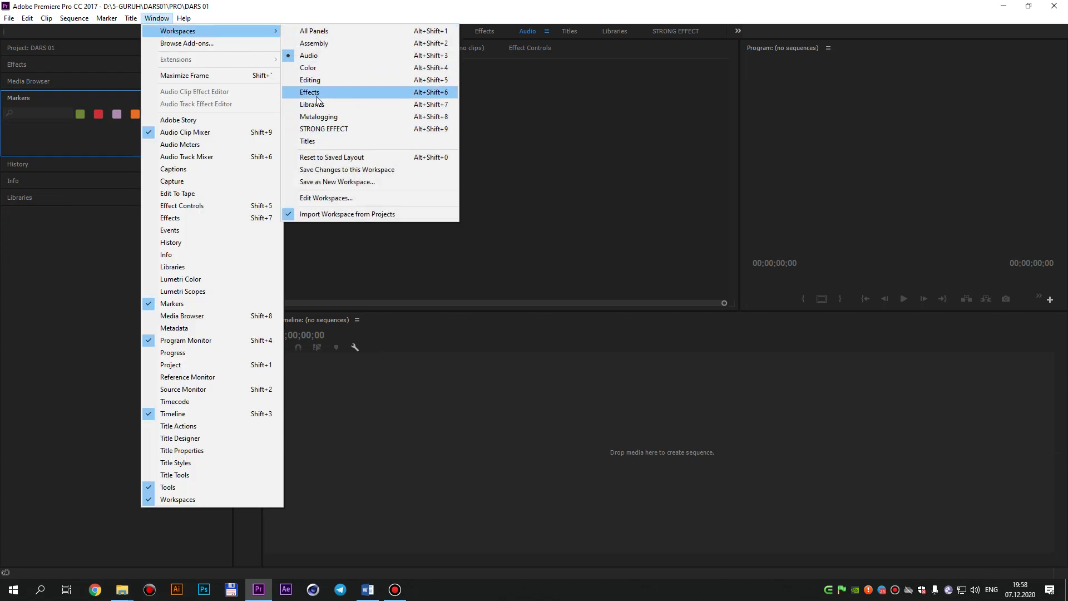
click(323, 142)
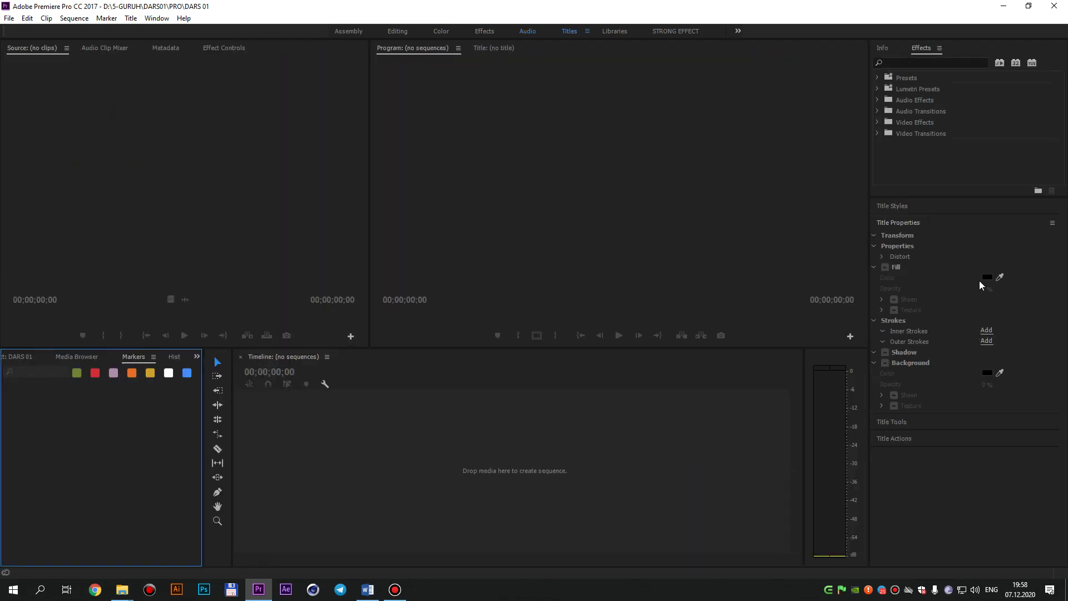
Return to the custom STRONG EFFECT workspace.
click(158, 19)
mouse_move(167, 31)
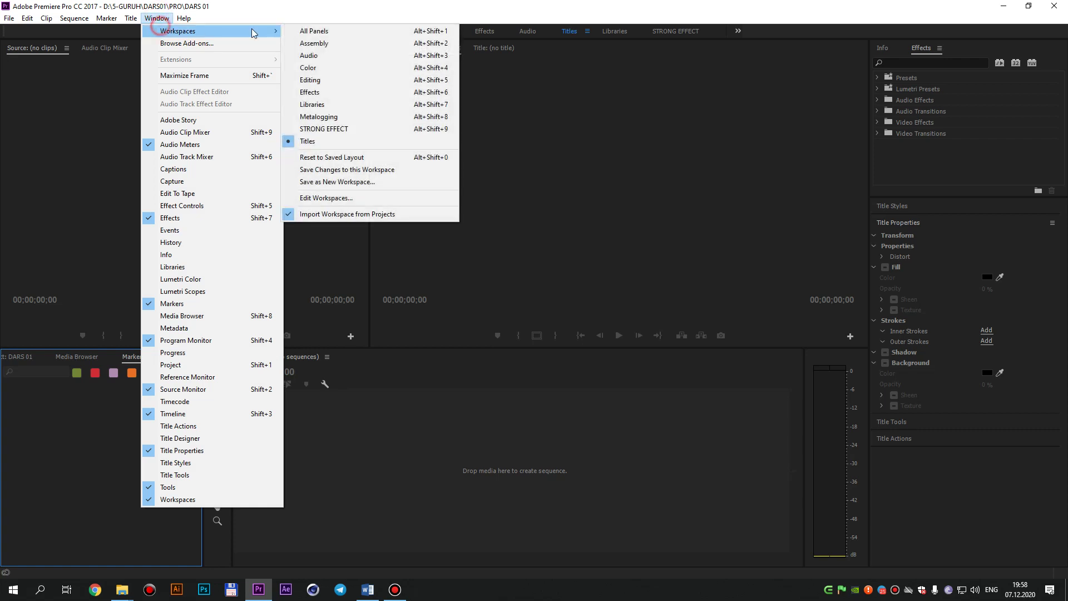
click(337, 129)
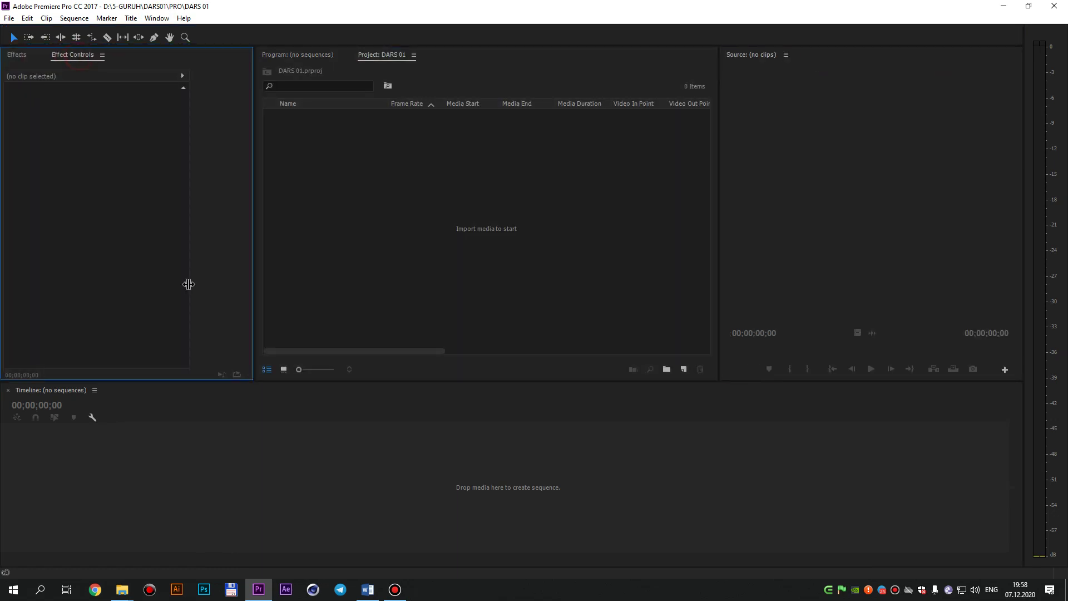
Redock Effects, Effect Controls, Source, Project and Program so Source fills the top area.
drag(16, 55, 257, 406)
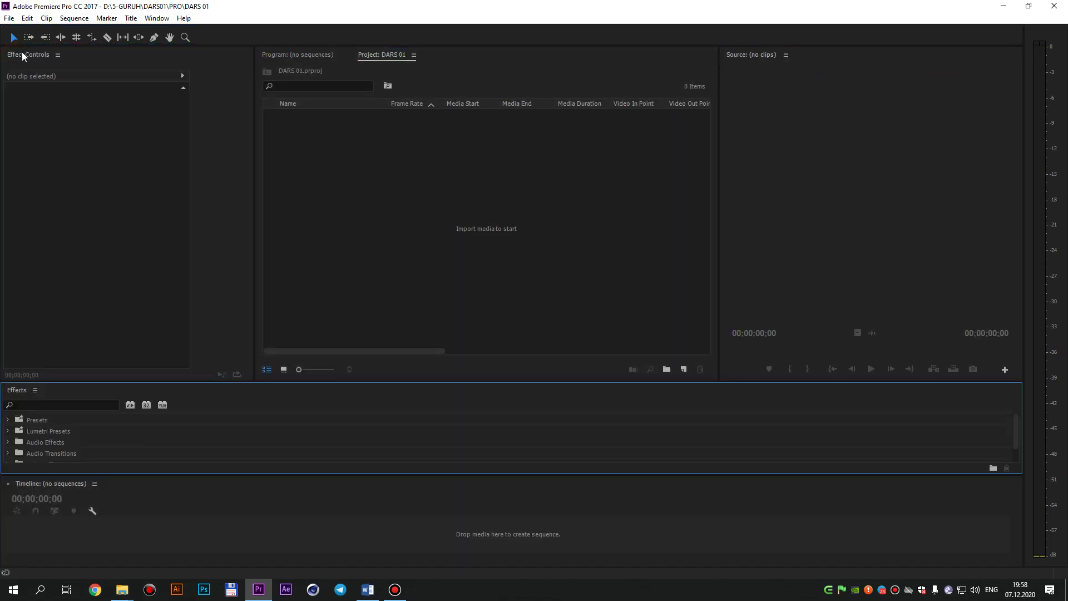
drag(23, 54, 236, 551)
drag(646, 56, 265, 155)
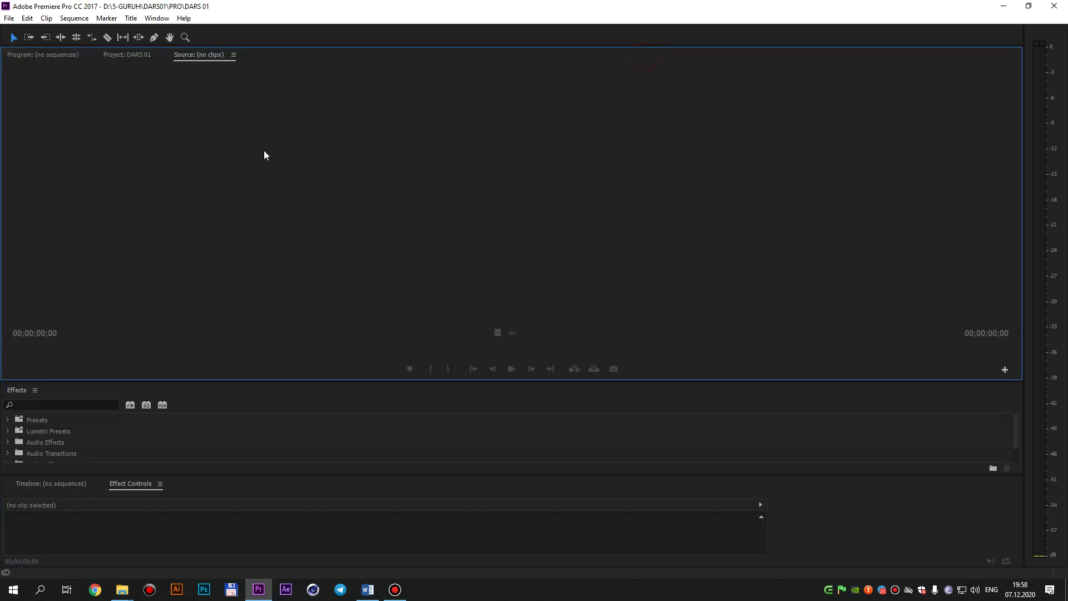
drag(124, 56, 157, 252)
drag(43, 54, 286, 465)
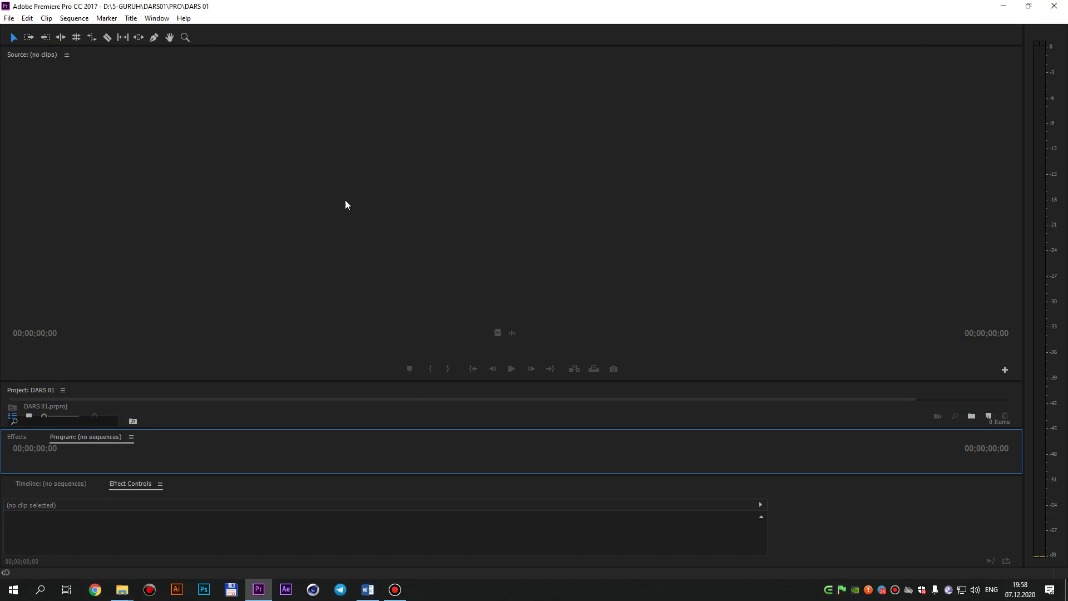
click(156, 19)
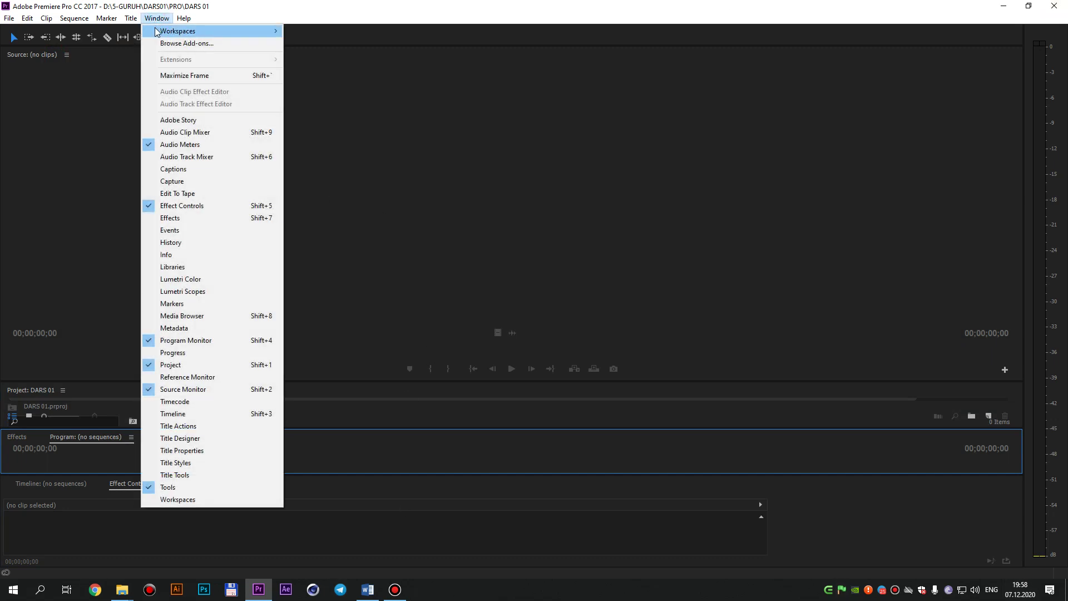
Reset STRONG EFFECT to its saved layout, then move the Source and Program monitors to new docks.
mouse_move(157, 31)
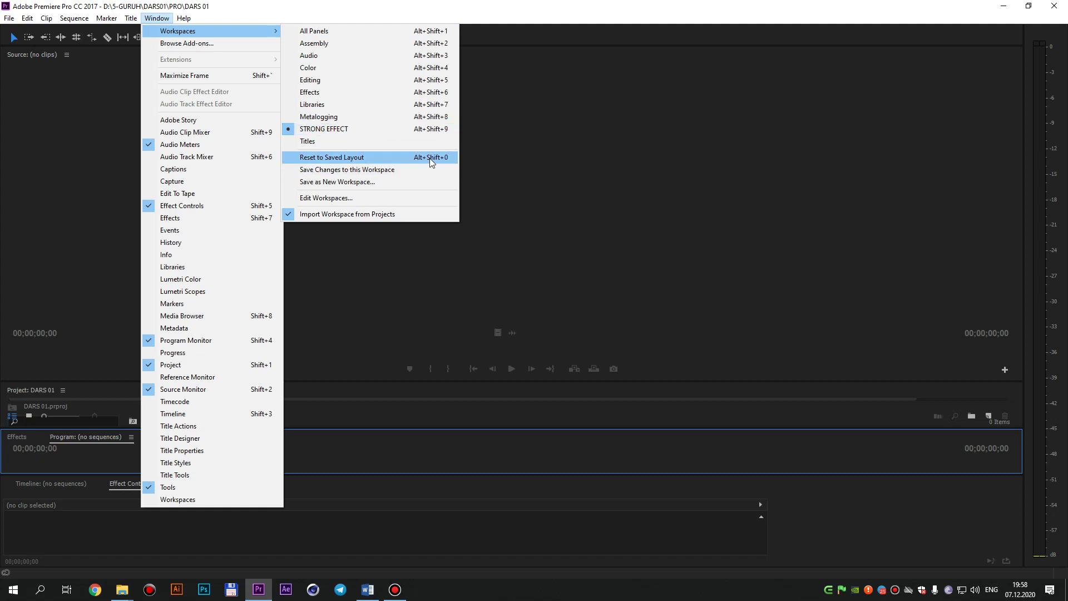
click(316, 161)
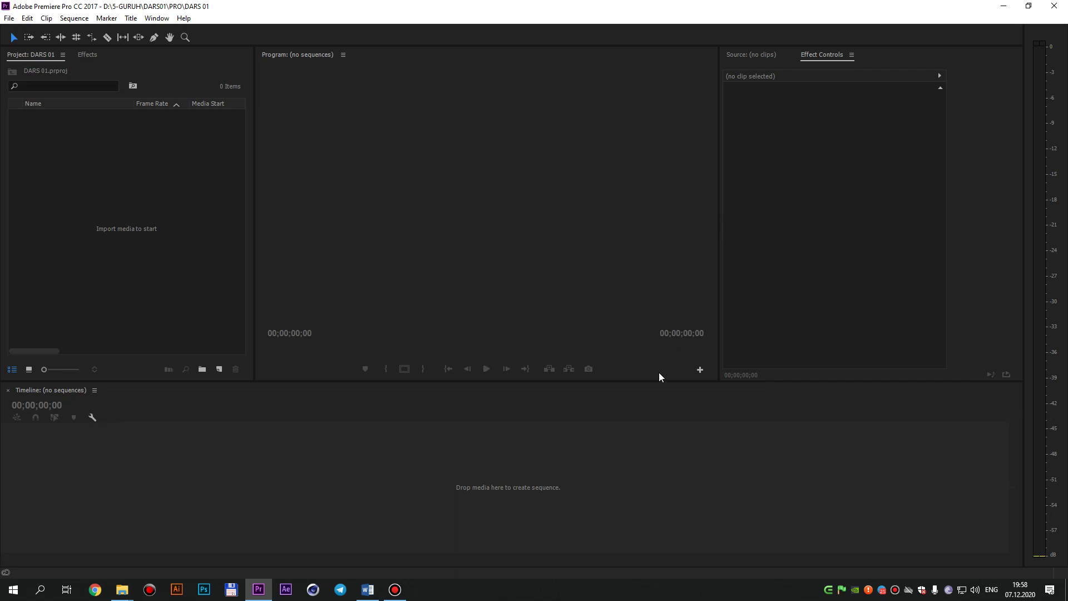
drag(767, 55, 331, 222)
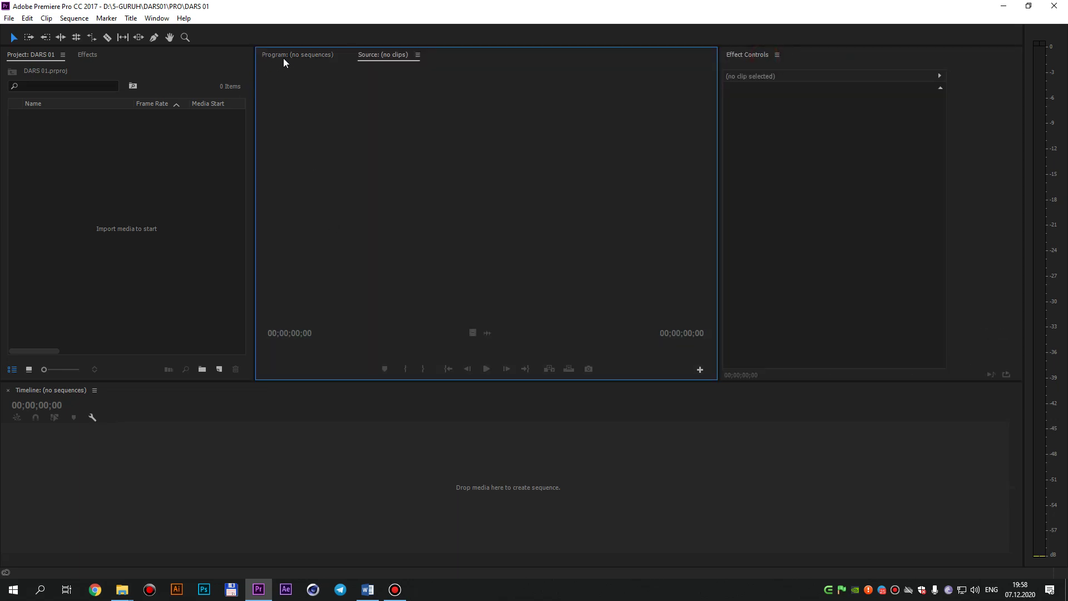
drag(283, 56, 370, 370)
drag(287, 55, 335, 434)
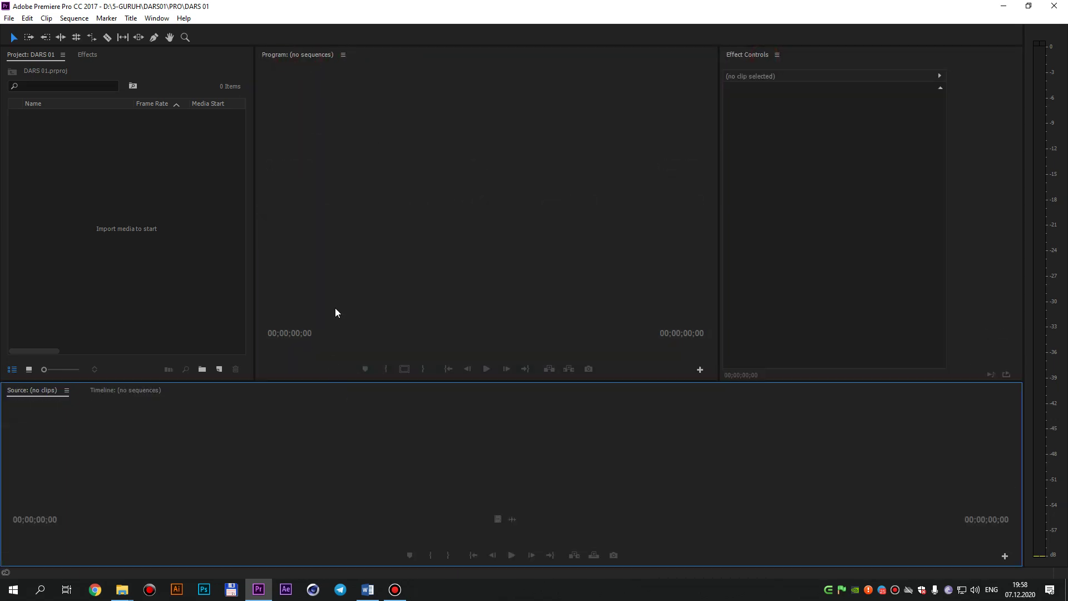
drag(289, 54, 85, 269)
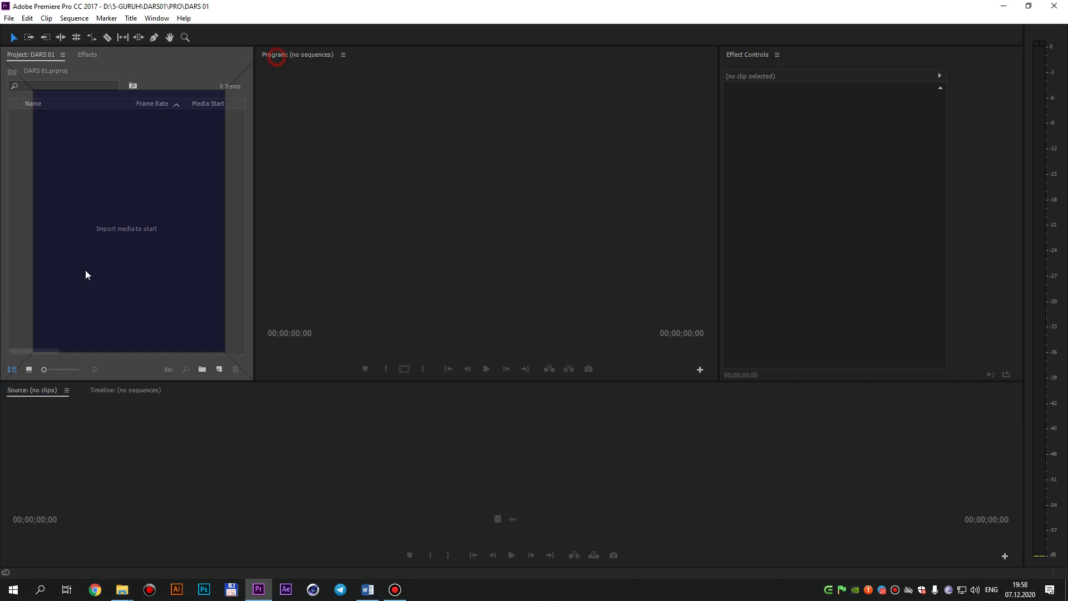
click(157, 18)
mouse_move(166, 31)
click(357, 155)
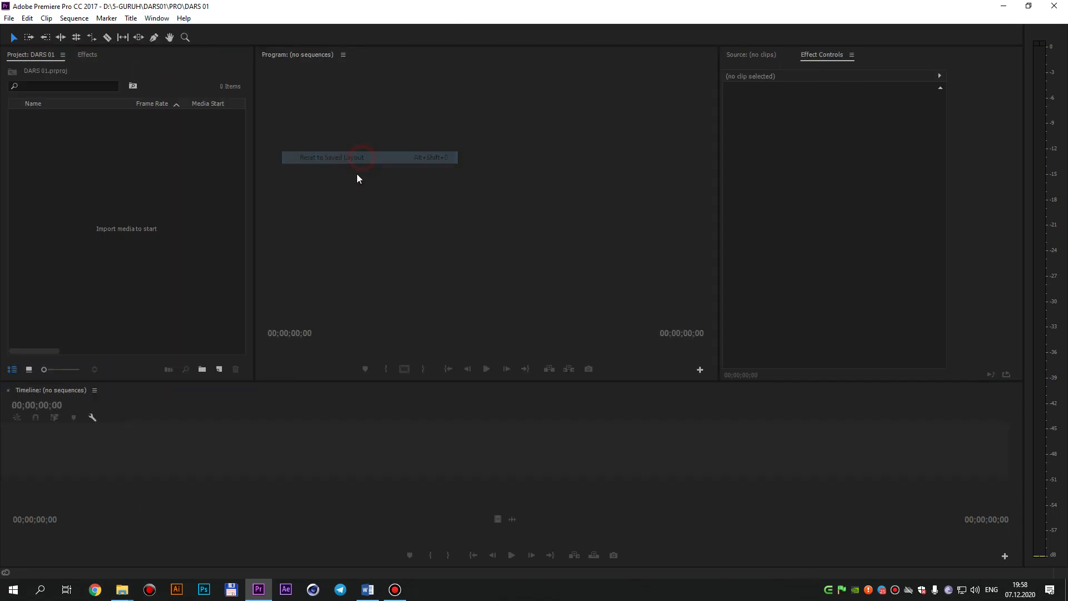
click(158, 19)
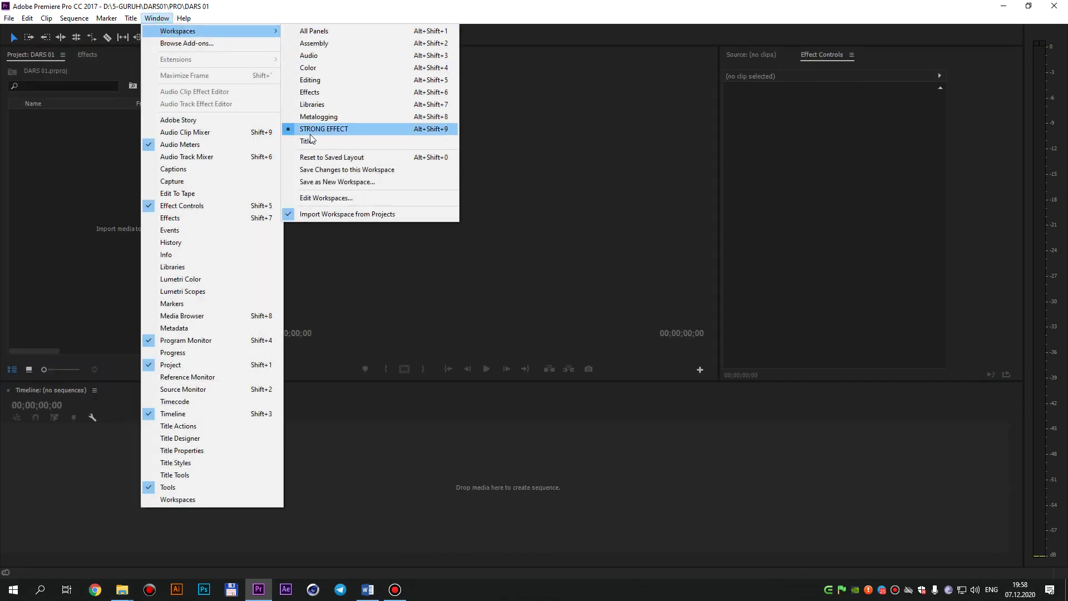
click(332, 79)
click(158, 19)
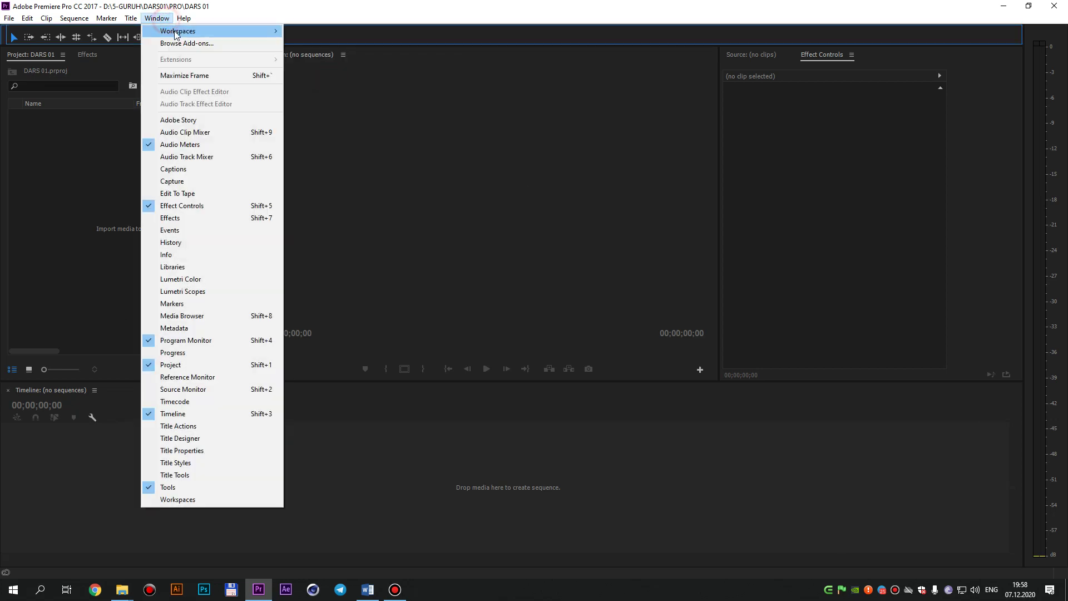
mouse_move(268, 33)
click(345, 157)
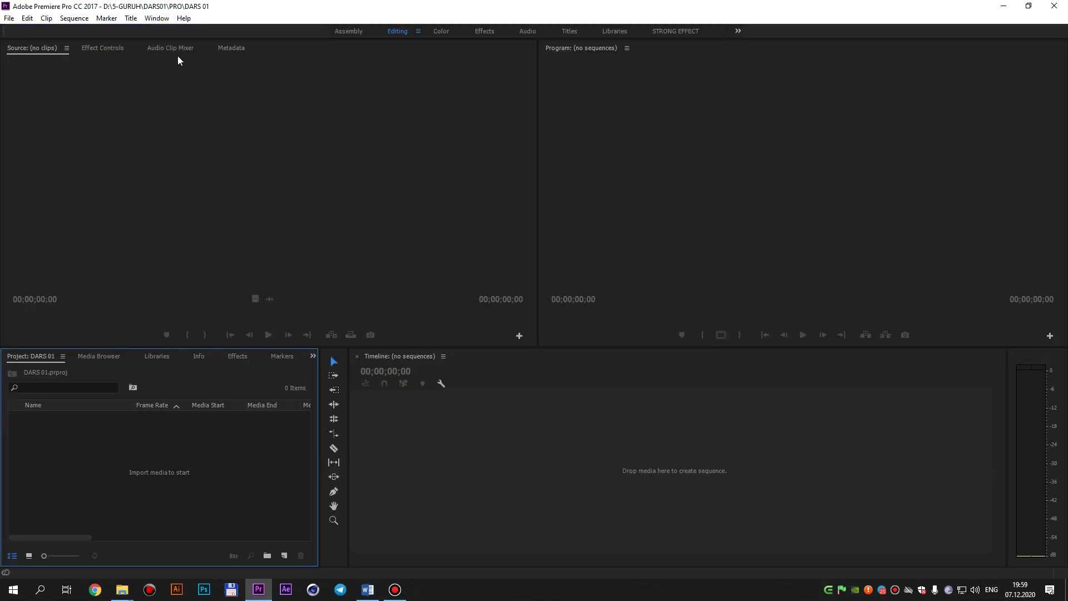
click(157, 18)
mouse_move(222, 31)
click(359, 139)
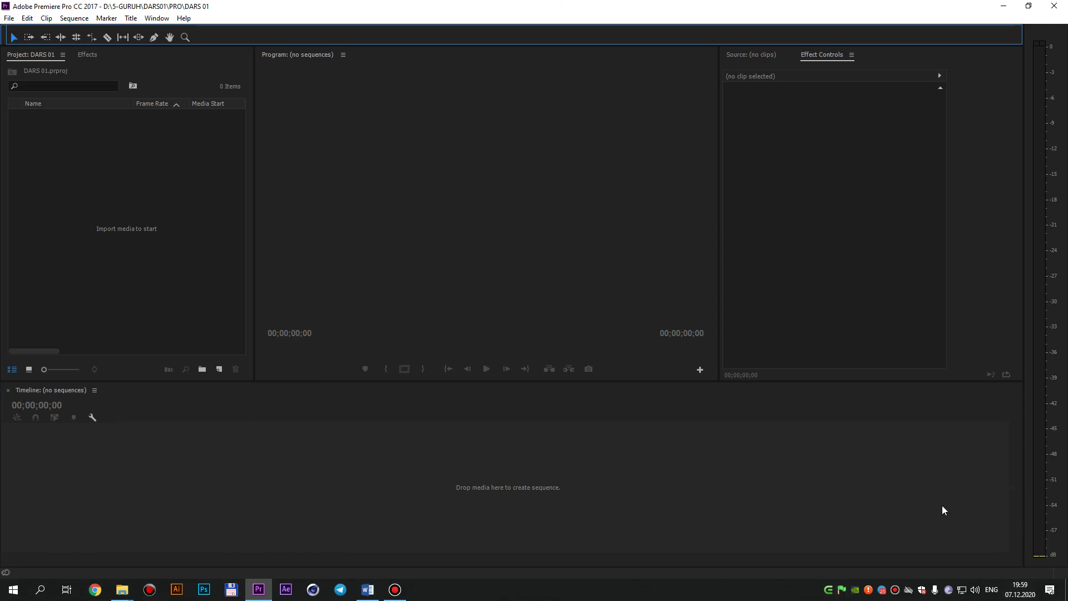
Bring up the course outline in Word, then return to Premiere Pro's Project panel.
click(395, 589)
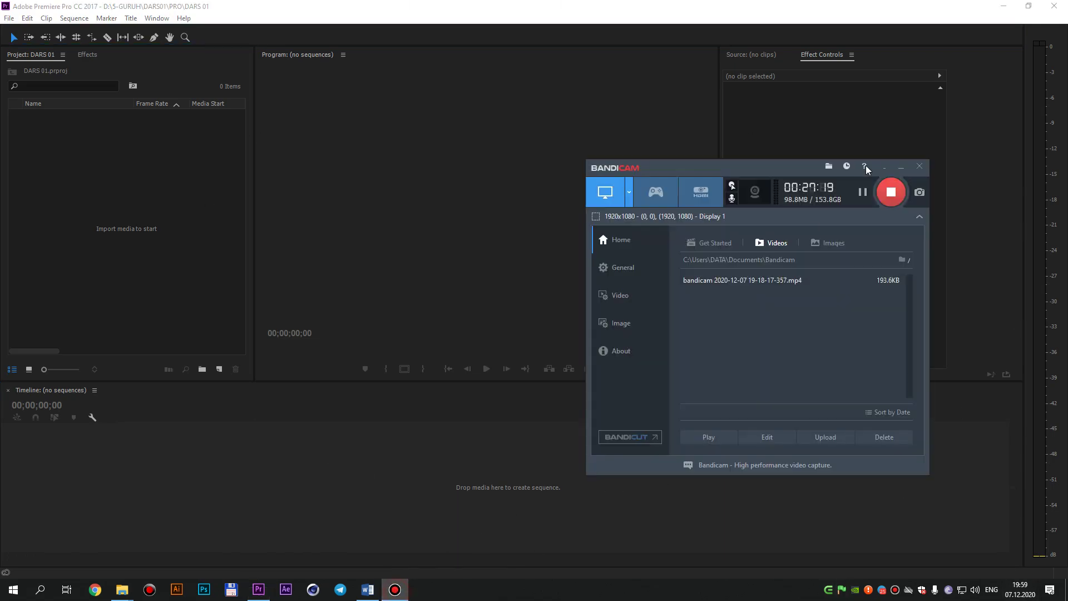
click(367, 590)
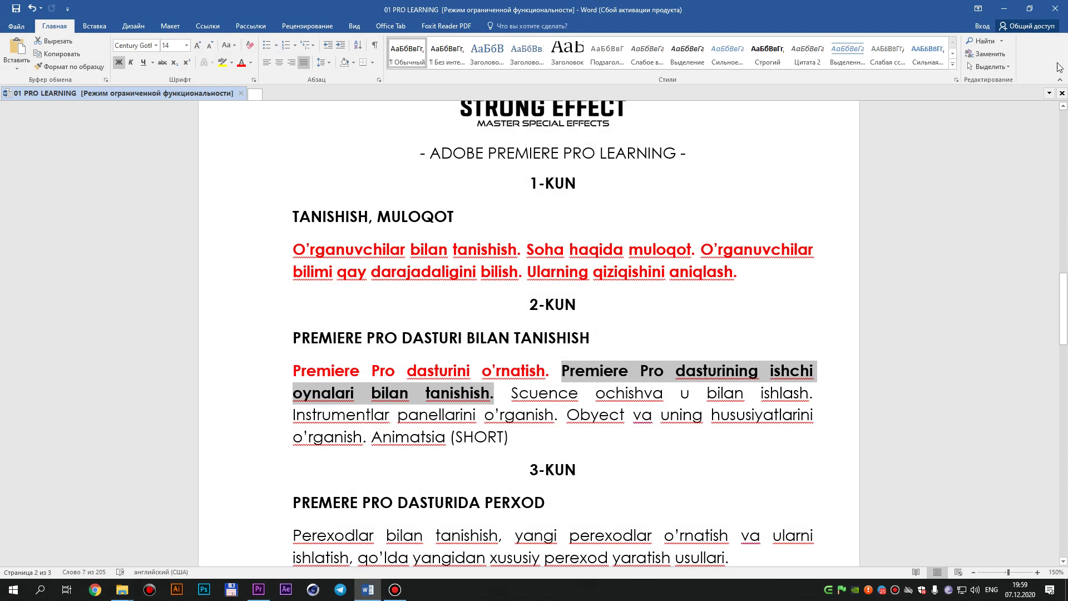
click(1004, 9)
click(186, 301)
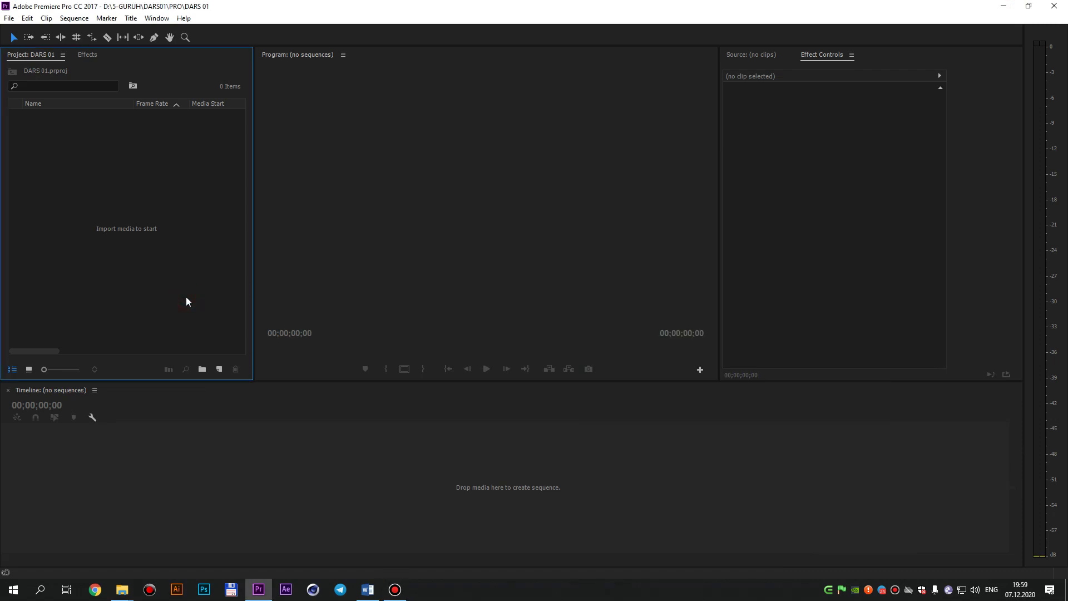
Bold 'Scuence ochishva u bilan ishlash.' in the outline, save it, and minimize Word.
click(367, 589)
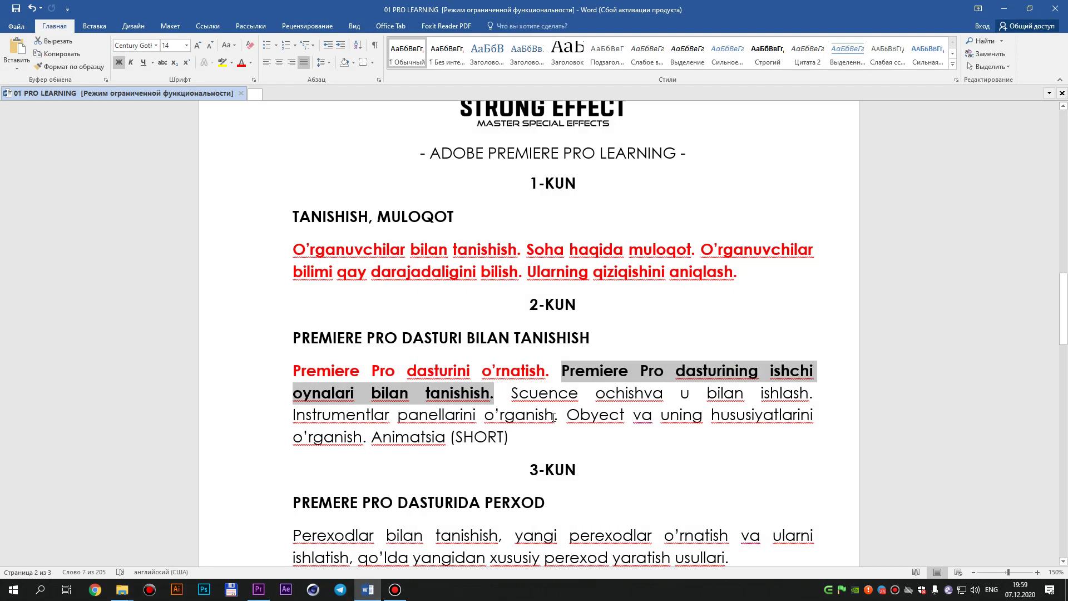
drag(511, 392, 813, 393)
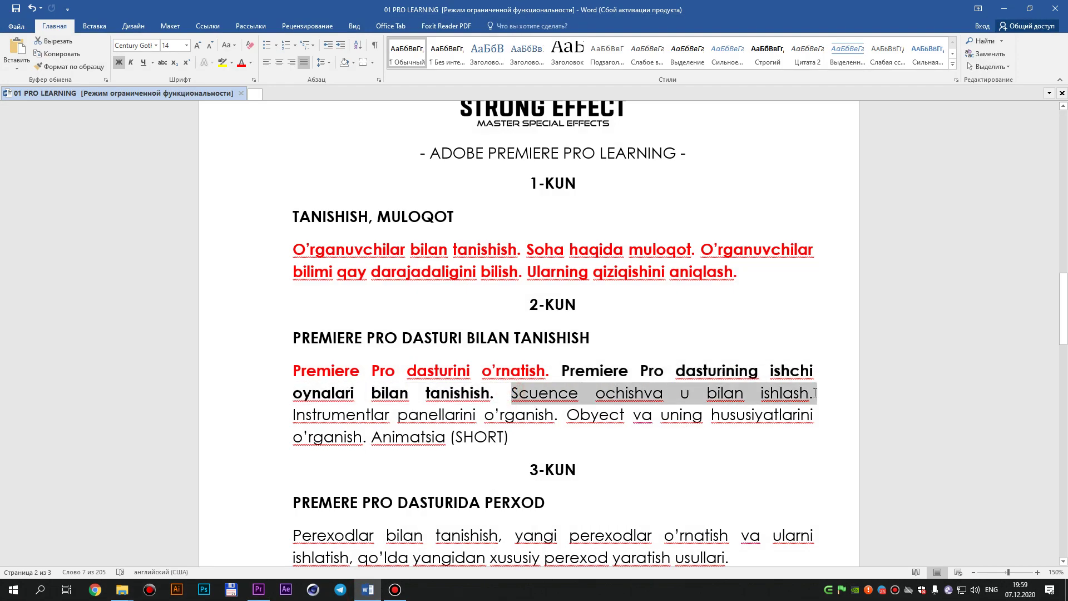
key(ctrl+b)
click(833, 396)
key(ctrl+s)
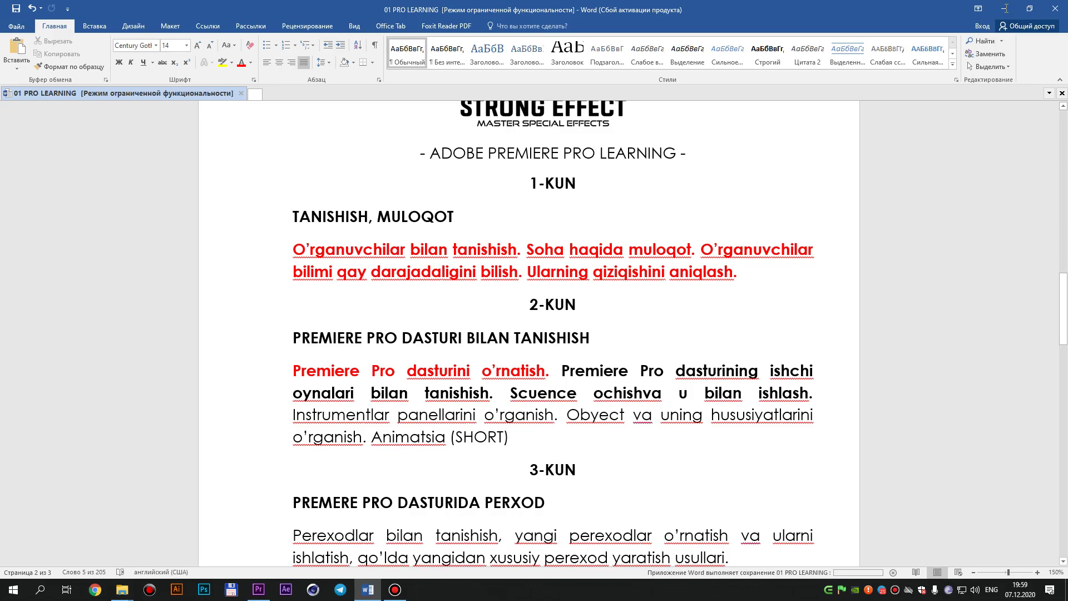
click(1004, 8)
click(134, 230)
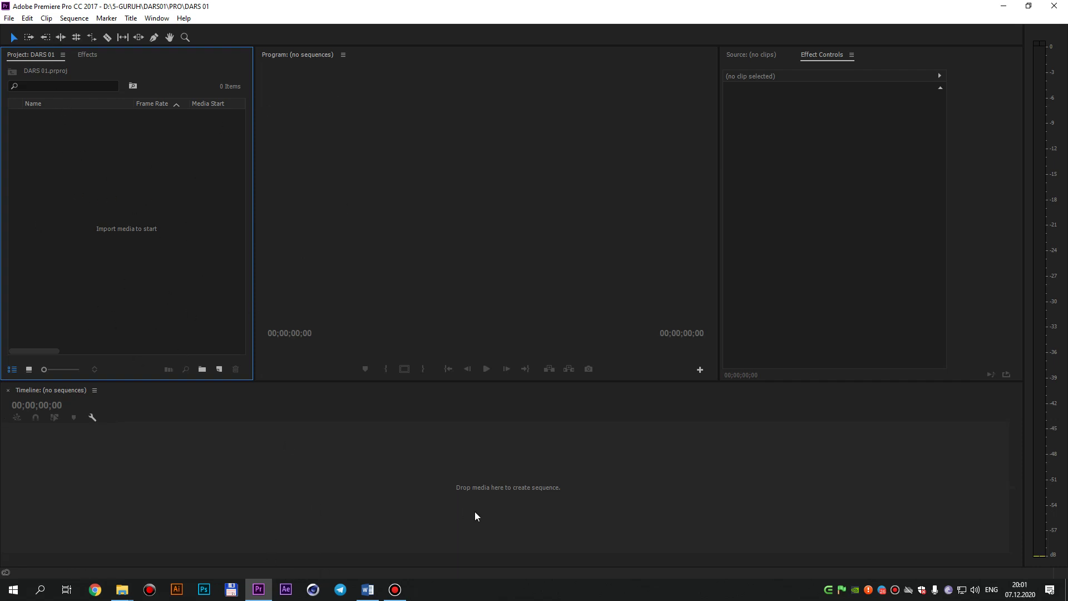
Activate the Timeline, Project and Program monitor panels in turn.
click(236, 497)
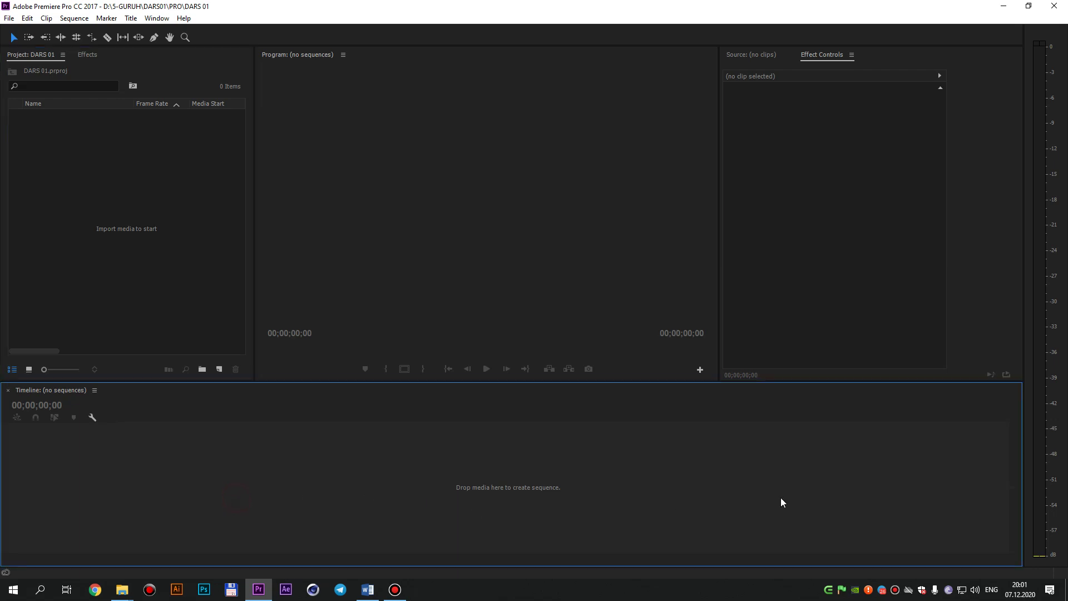
click(106, 219)
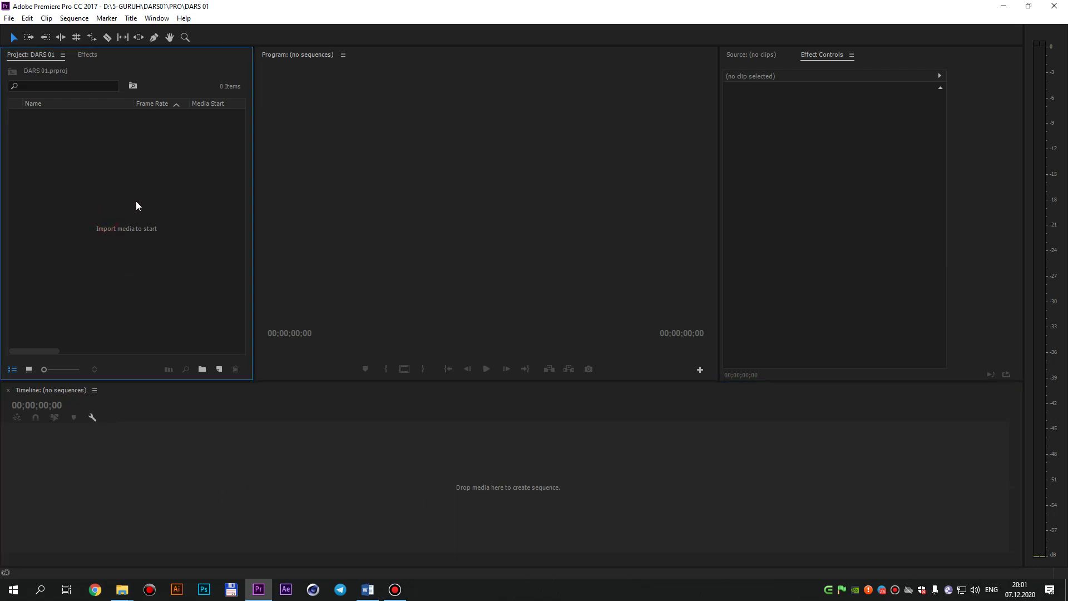
click(350, 493)
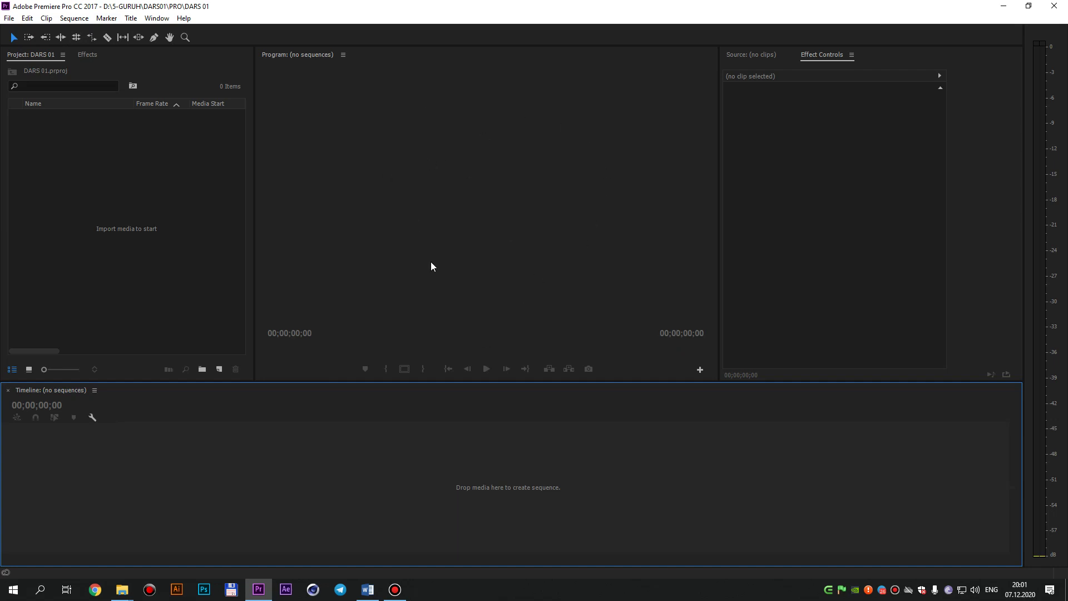
click(317, 114)
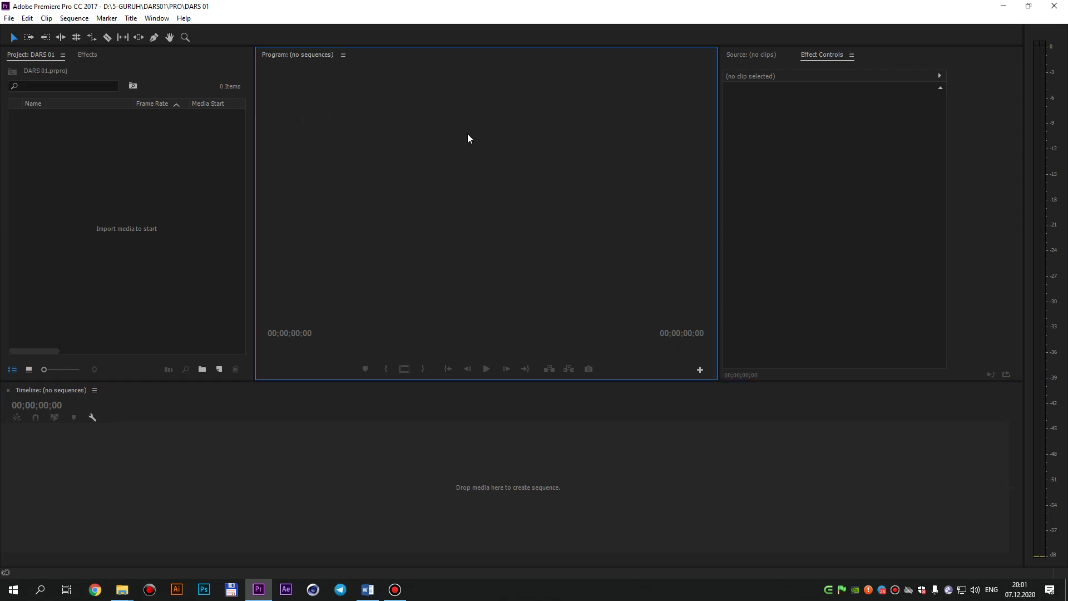
Switch the right panel to Effect Controls, view the Effects list, then return to Project: DARS 01.
click(747, 58)
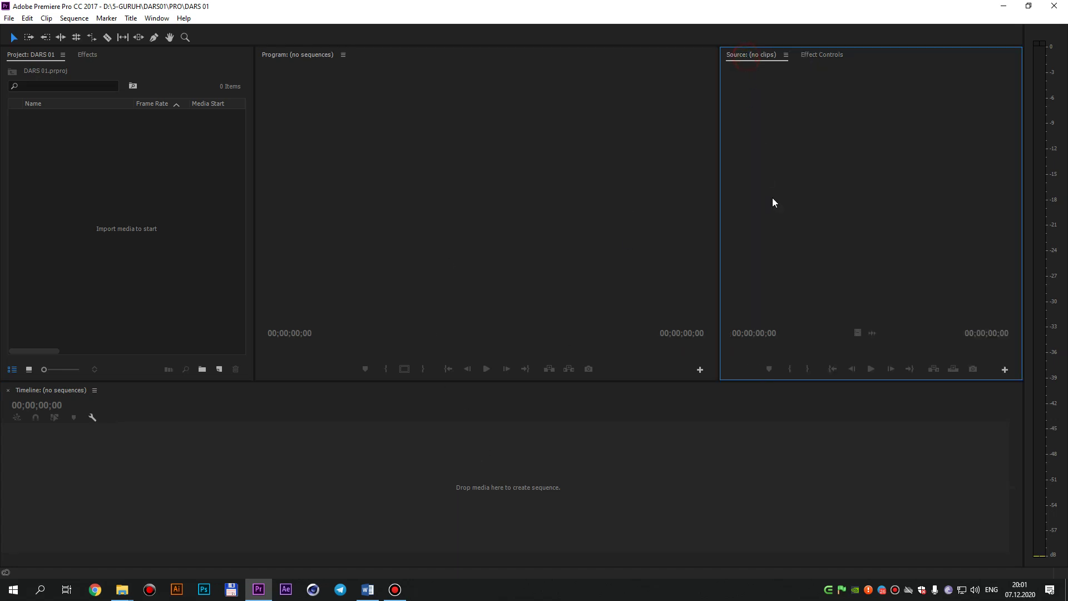
click(820, 57)
click(88, 56)
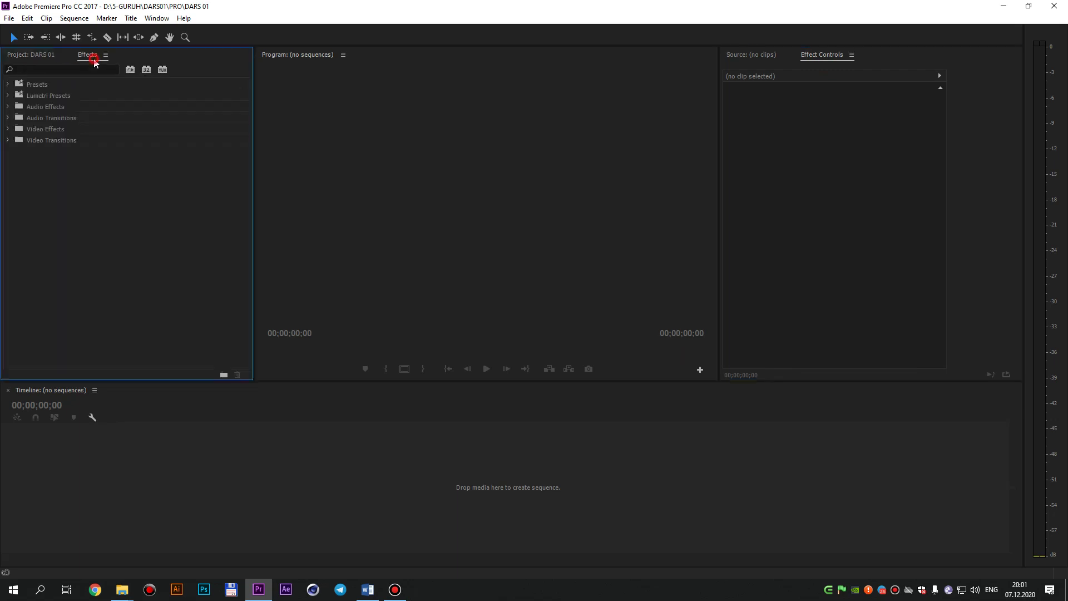
click(42, 57)
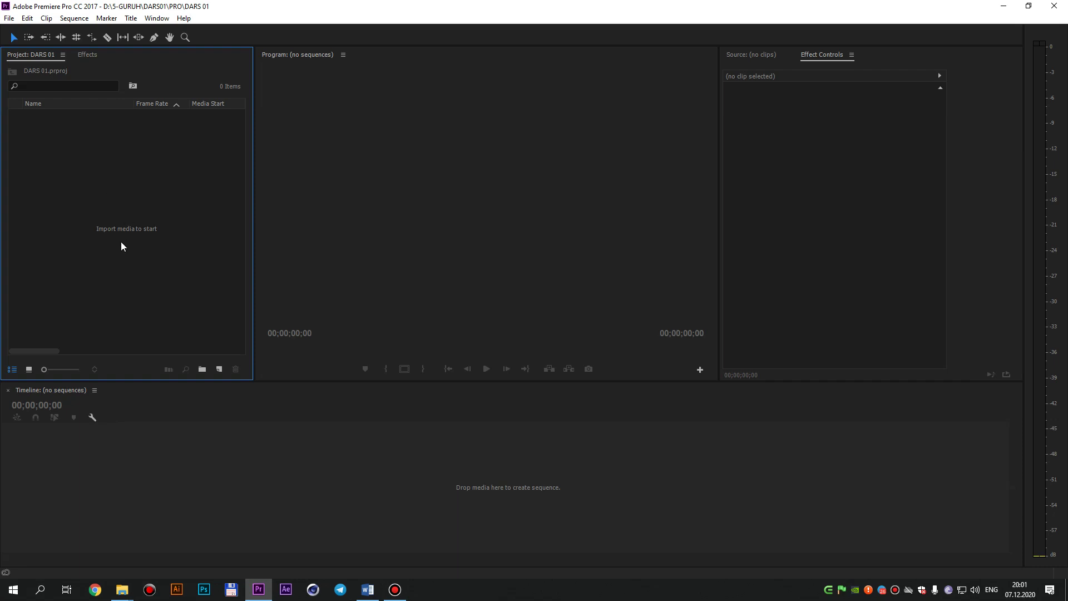
Open New Sequence from the project bin's New Item > Sequence context menu, then cancel it.
right_click(49, 141)
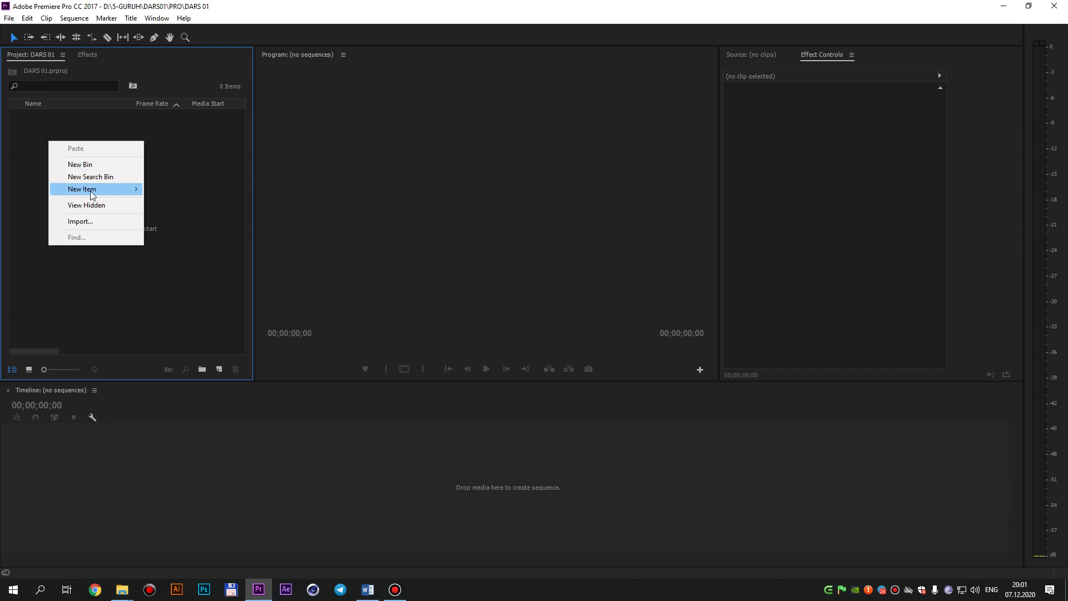
mouse_move(93, 191)
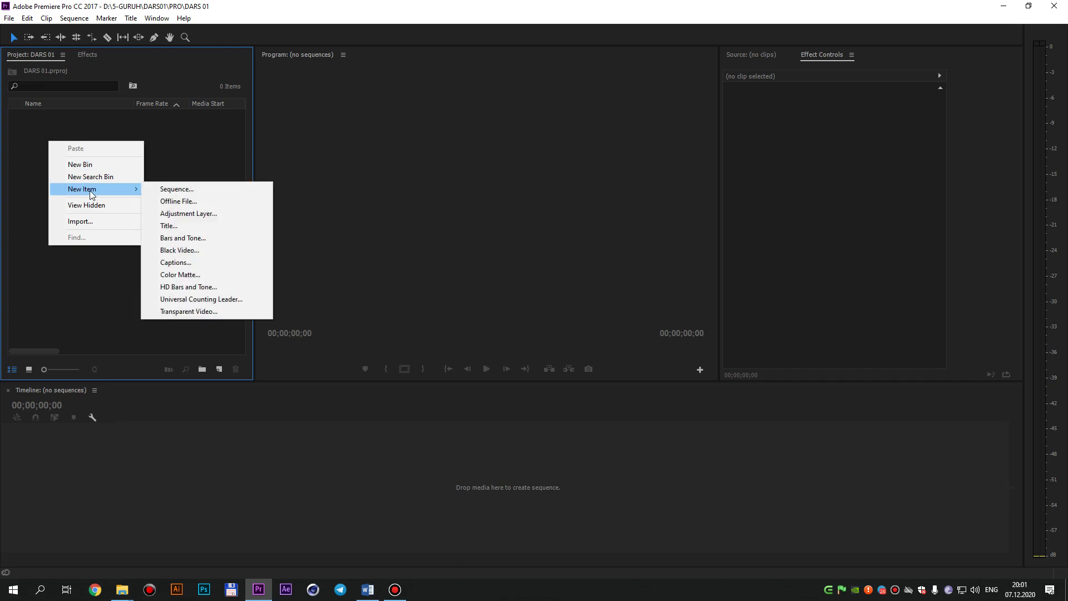
click(188, 193)
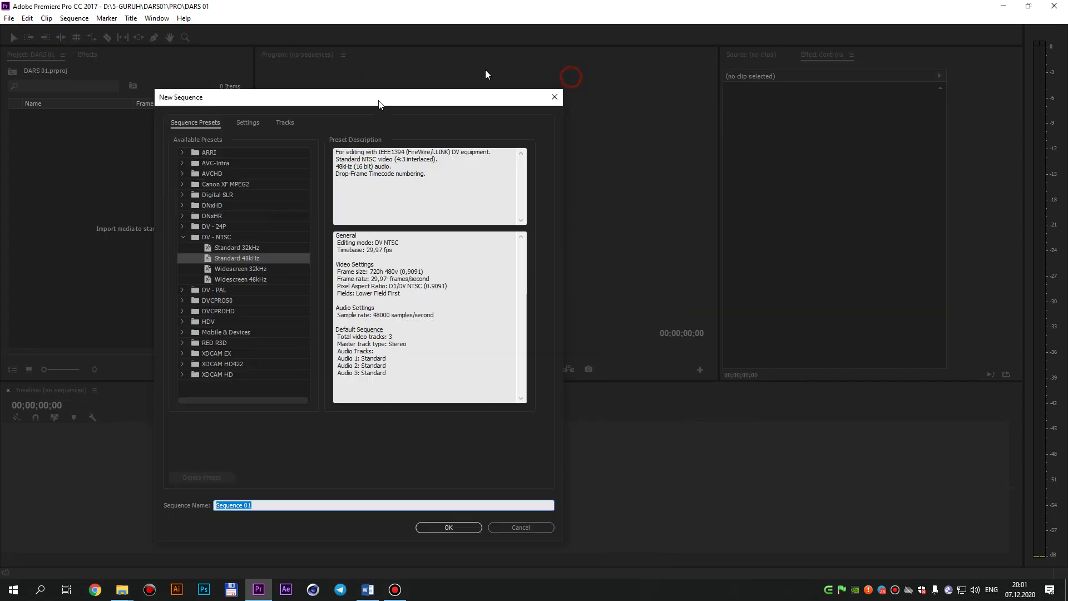
click(680, 90)
click(35, 159)
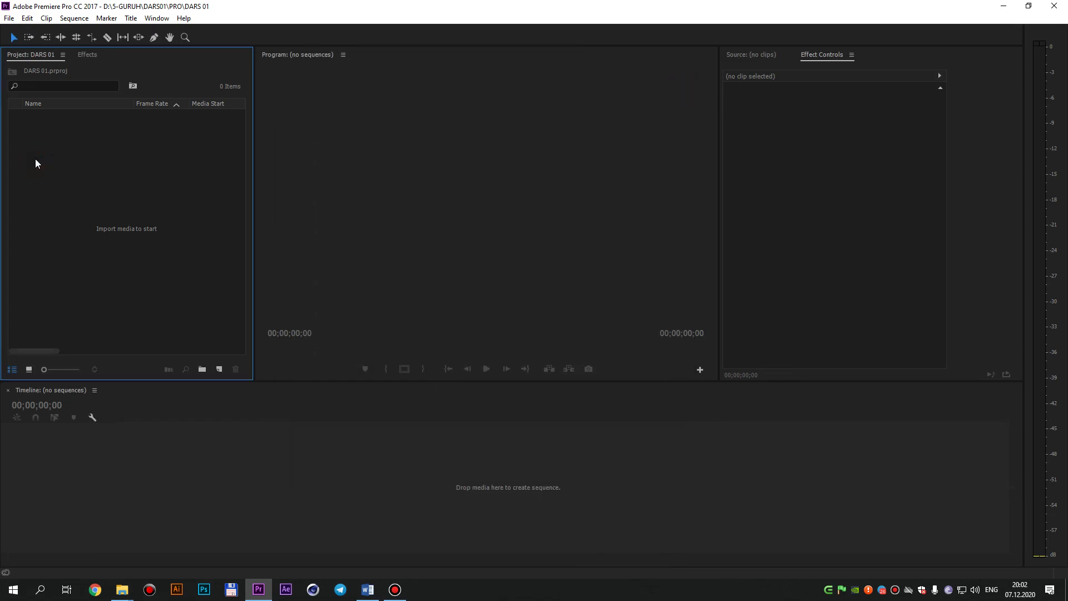
Open New Sequence with Ctrl+N and via File > New > Sequence, cancelling each time.
key(ctrl+n)
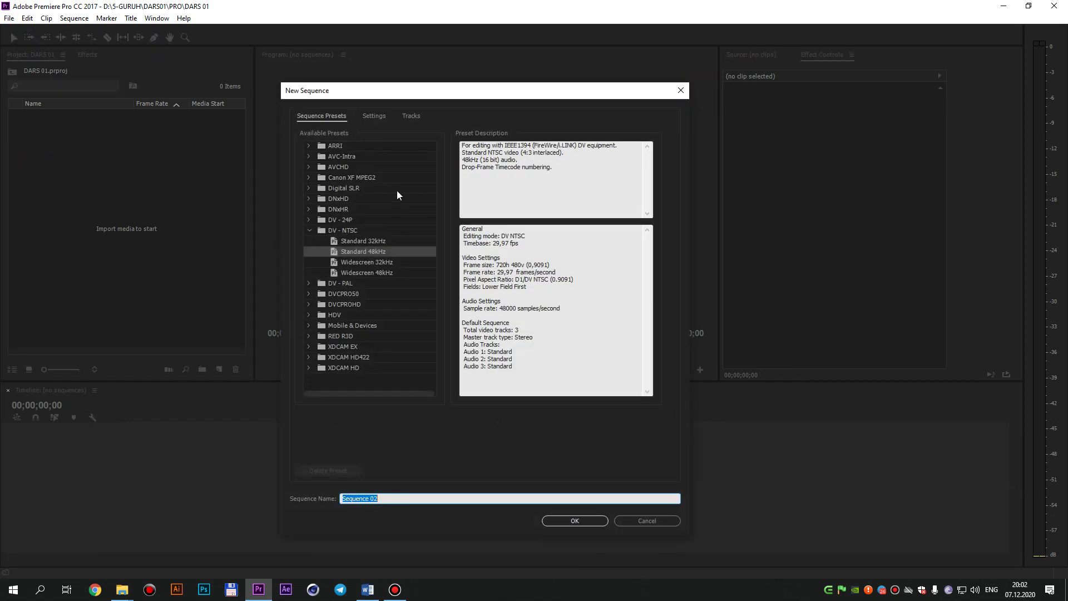
click(685, 93)
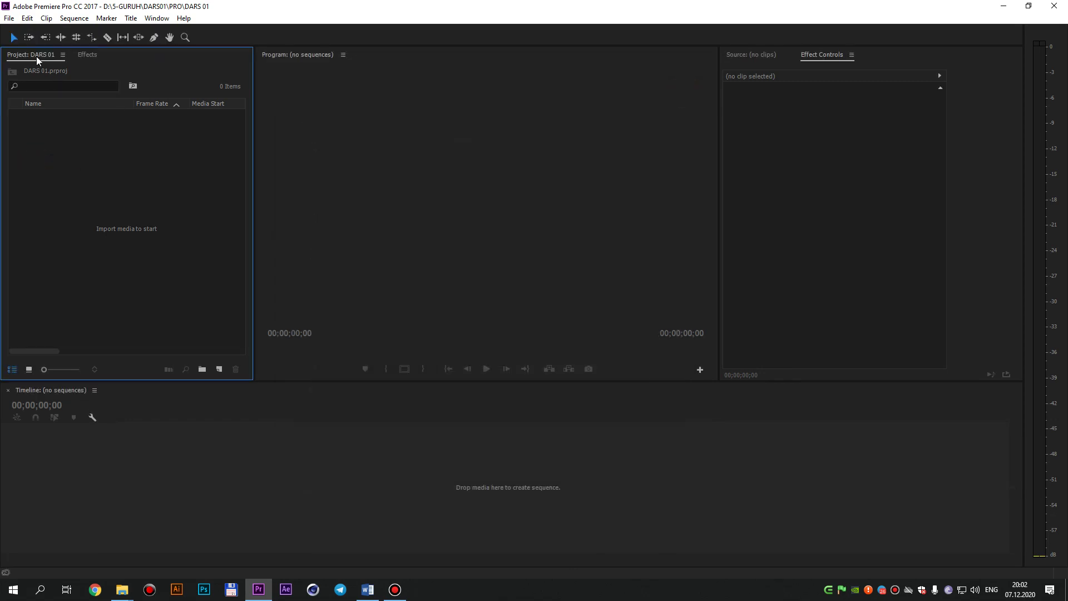
click(9, 18)
mouse_move(125, 33)
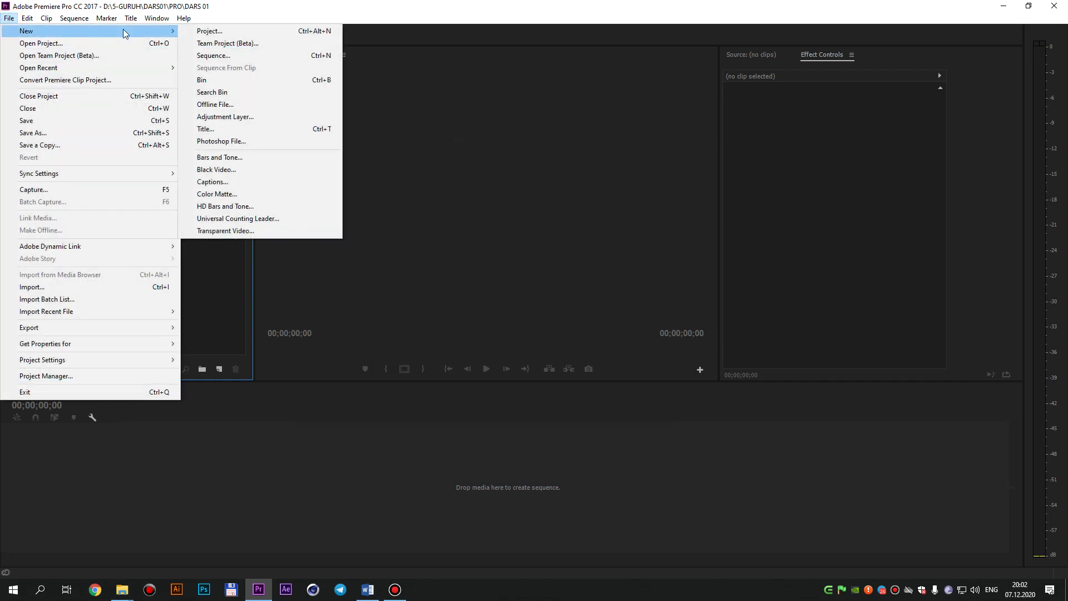
click(322, 57)
click(681, 95)
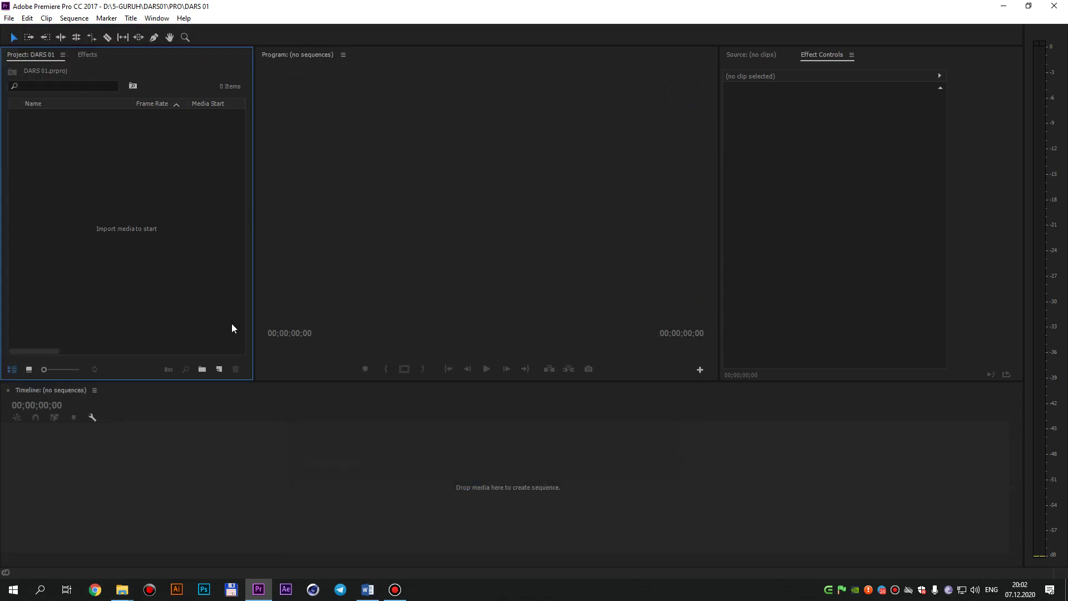
Open New Sequence from the New Item button, reposition the dialog, then cancel it.
click(219, 370)
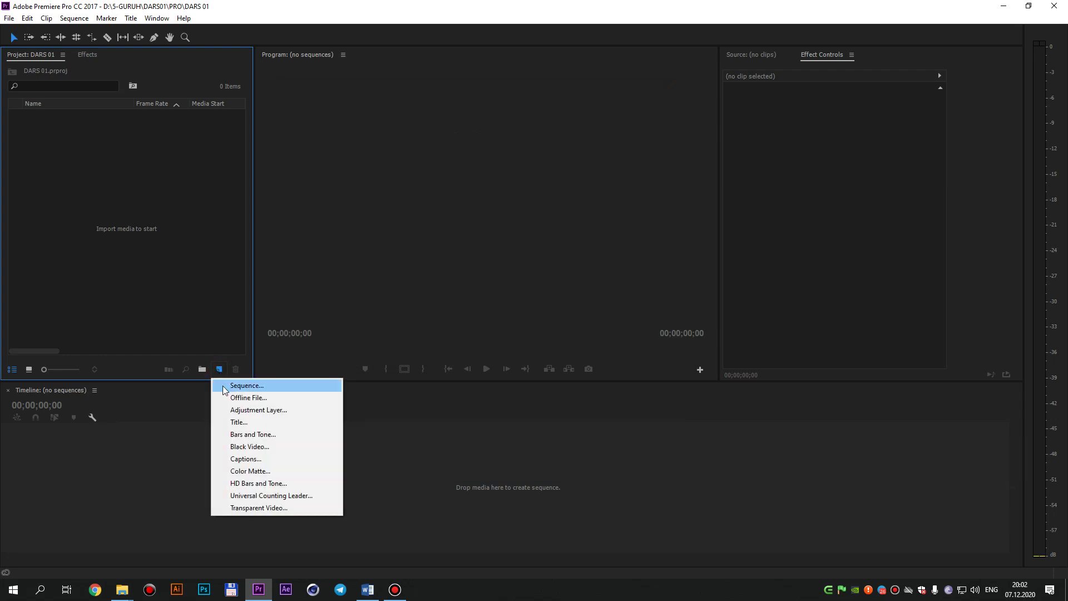
click(225, 388)
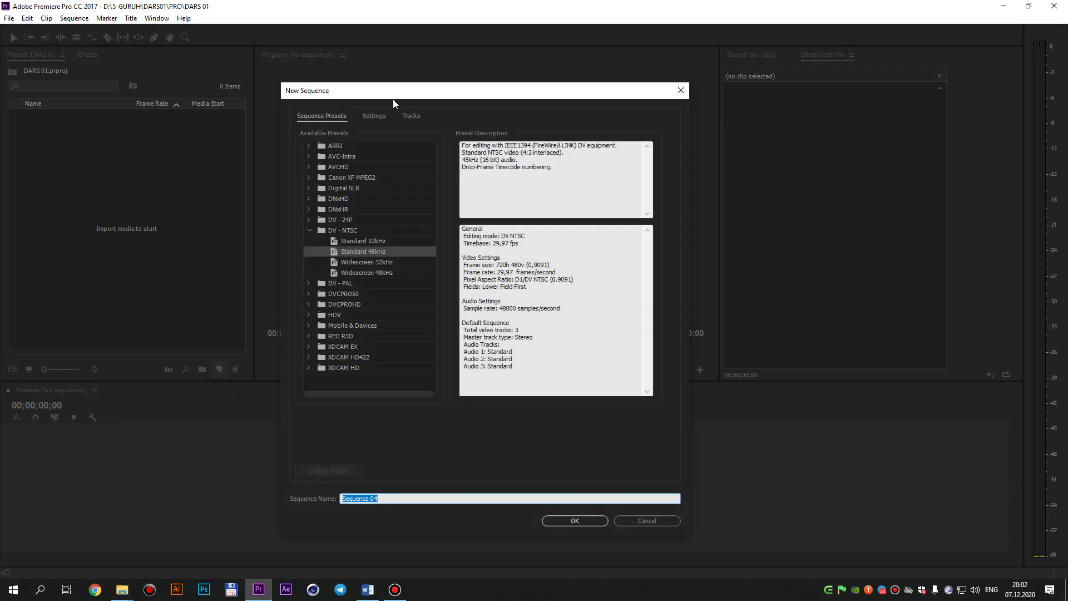
drag(393, 99, 444, 118)
click(733, 110)
click(219, 369)
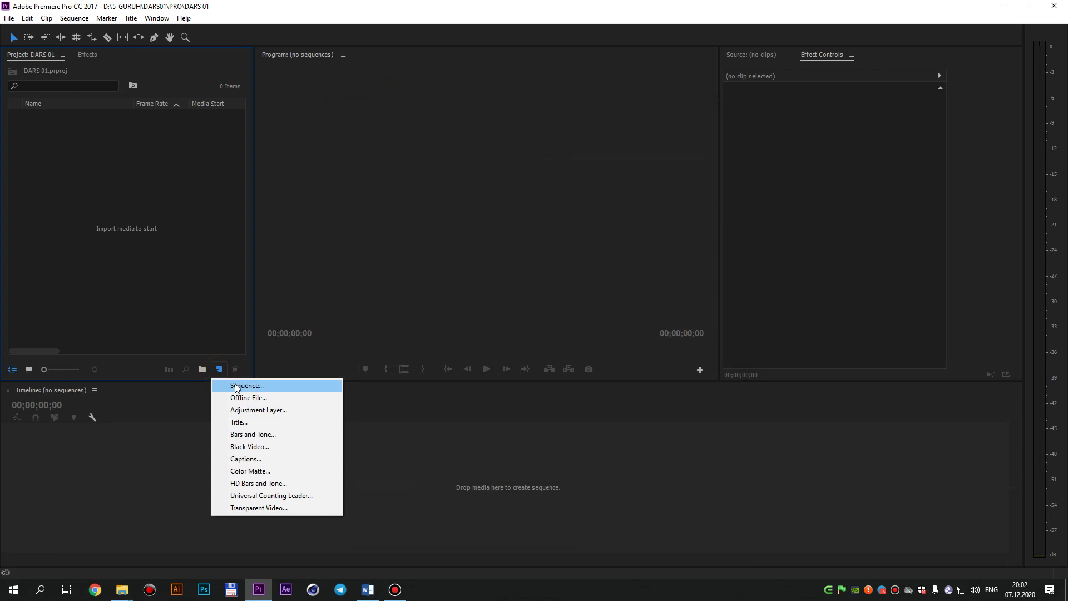
click(88, 247)
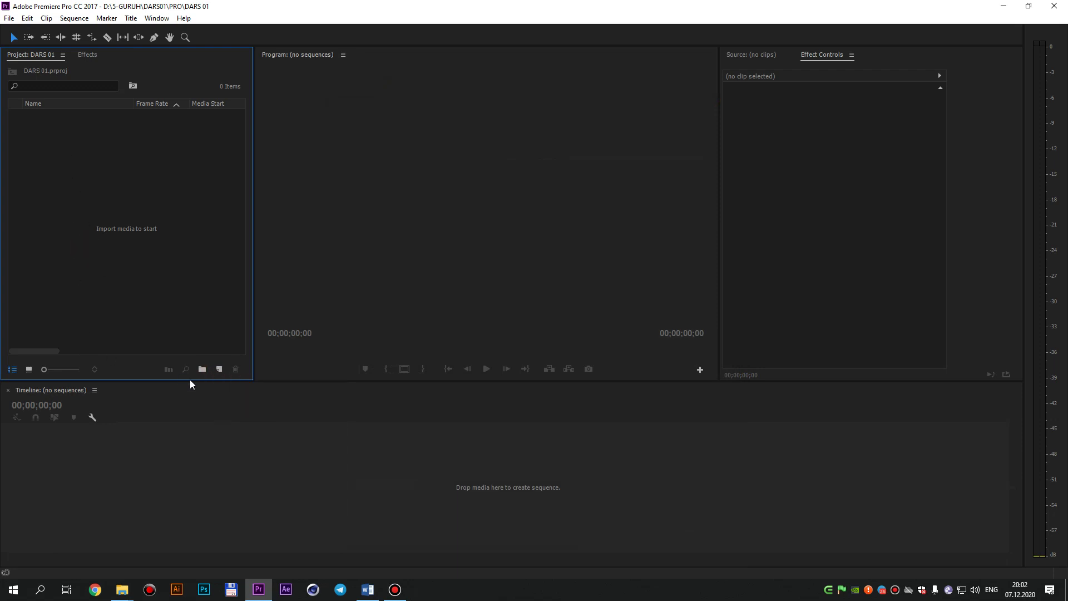
Reopen New Sequence from the New Item button, showing the DV - NTSC Standard 48kHz preset.
right_click(77, 252)
click(51, 239)
click(219, 369)
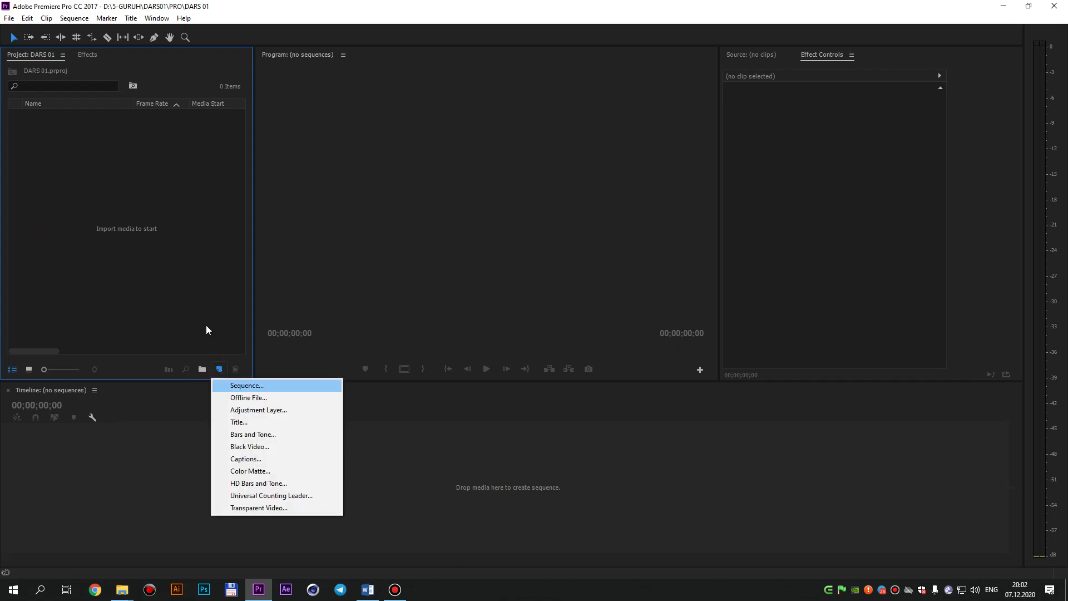
click(185, 287)
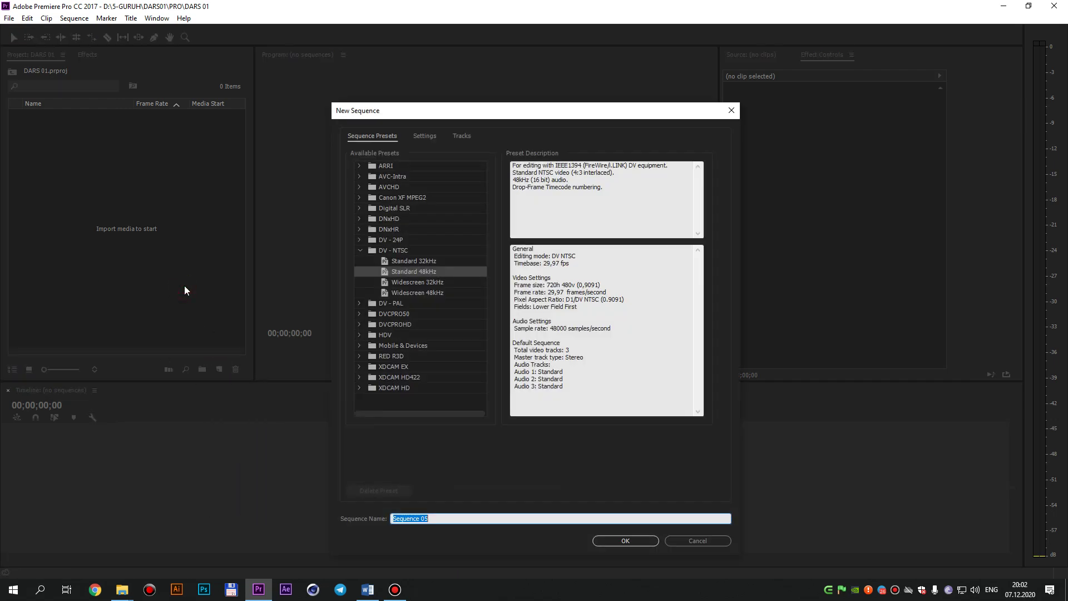
Collapse DV - NTSC, select ARRI 1080p 29.97 under ARRI > 1080p, then collapse ARRI.
drag(423, 118, 354, 136)
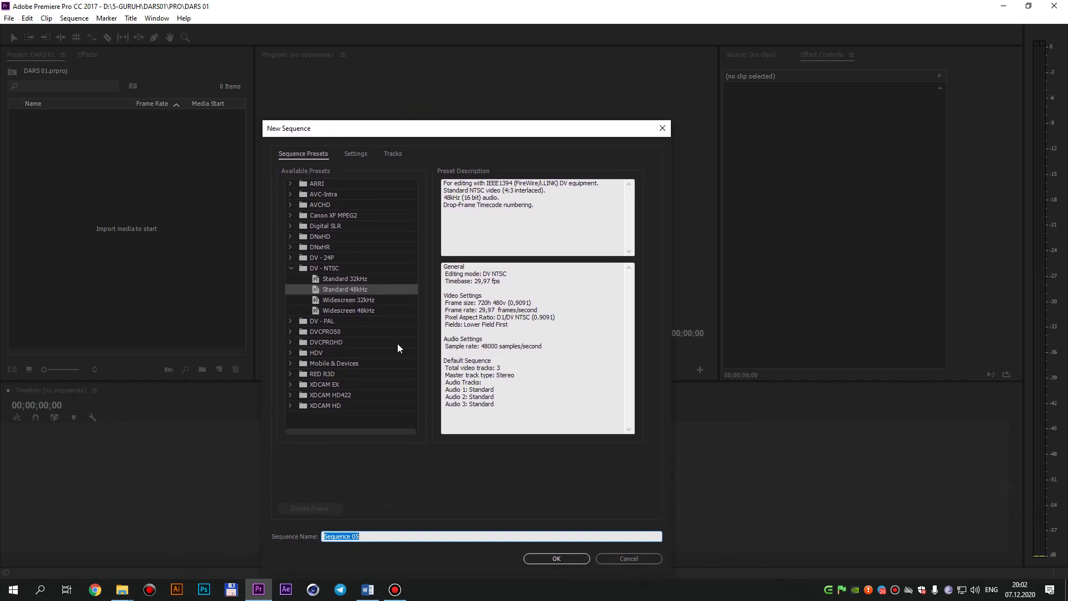
click(290, 268)
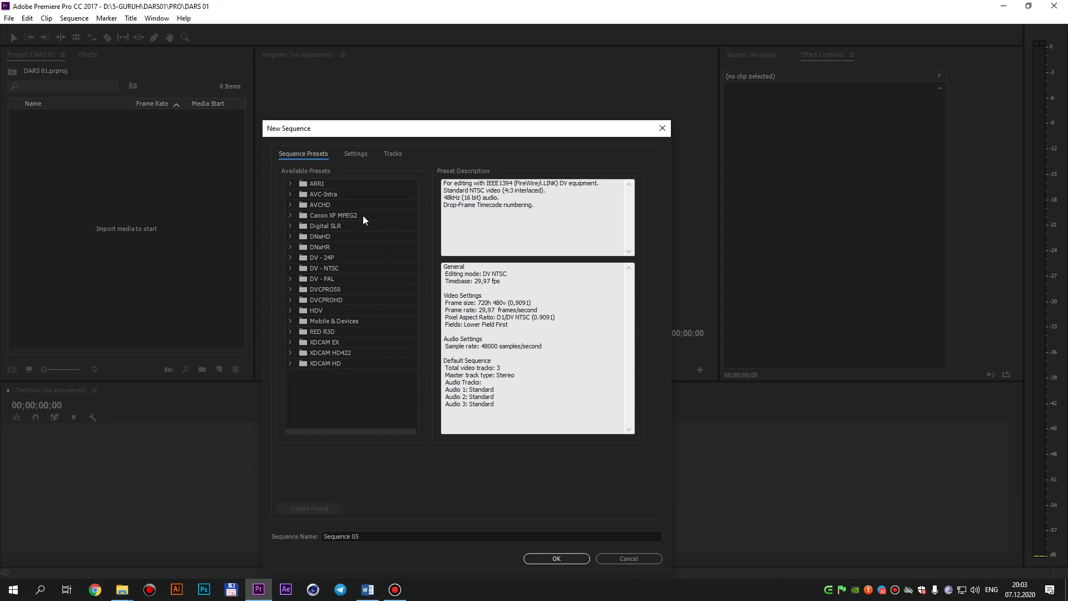
click(320, 185)
click(291, 184)
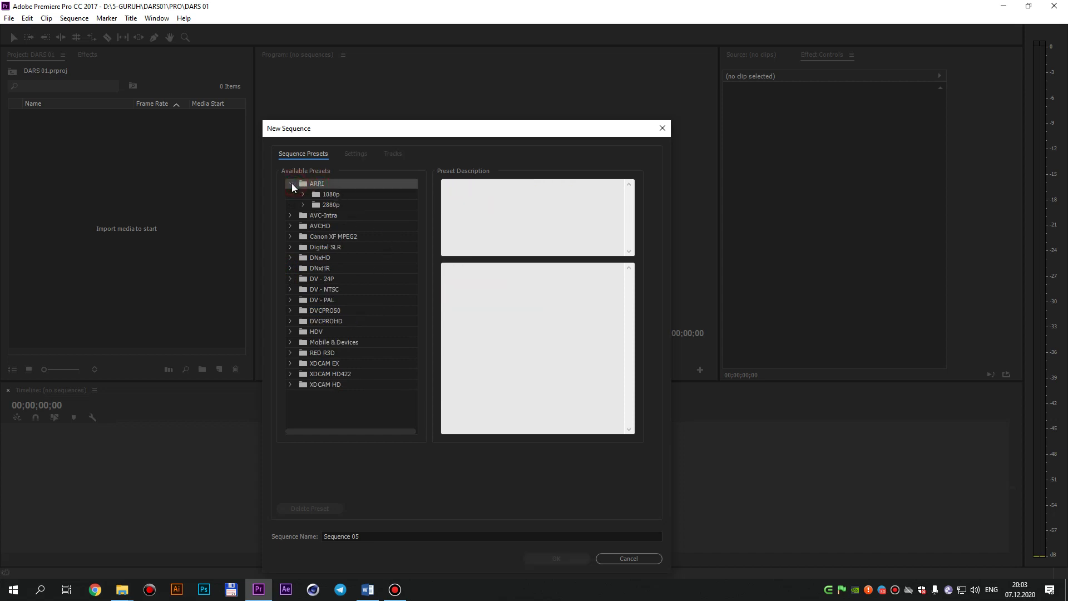
click(303, 193)
click(341, 216)
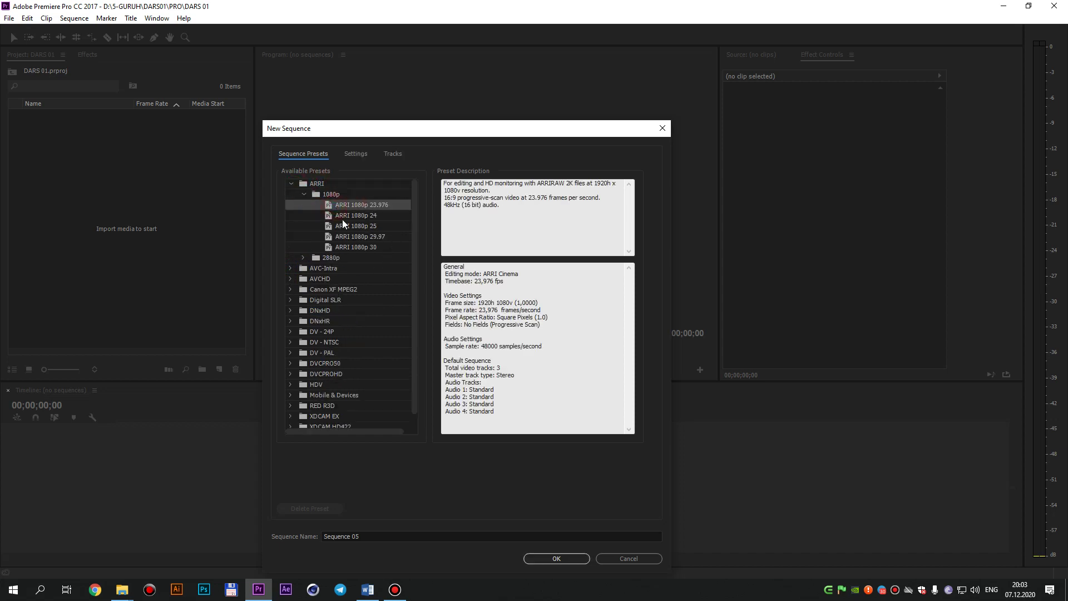
click(343, 234)
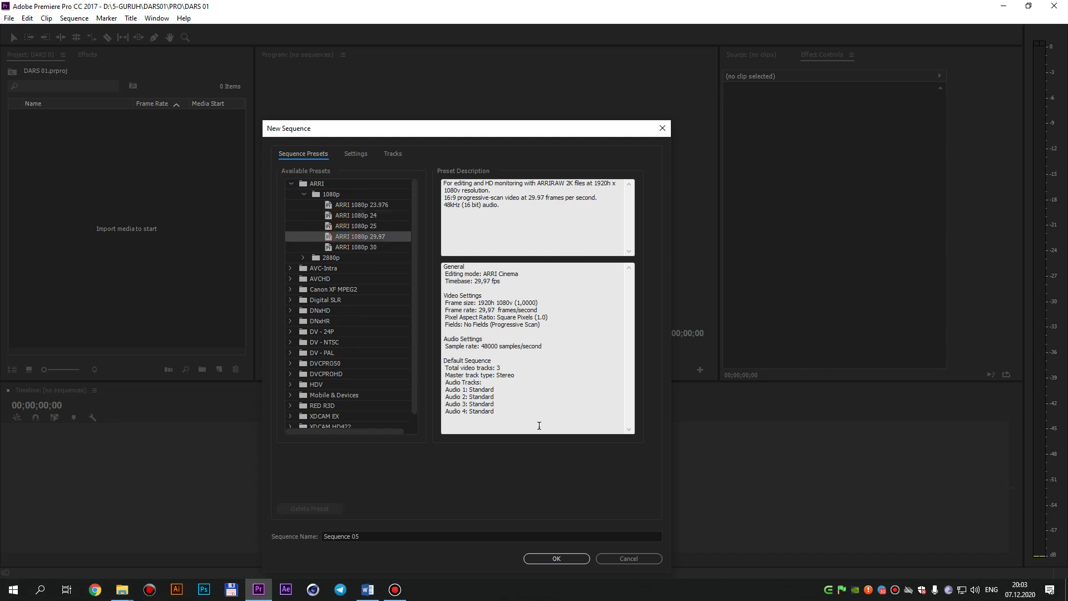
click(291, 184)
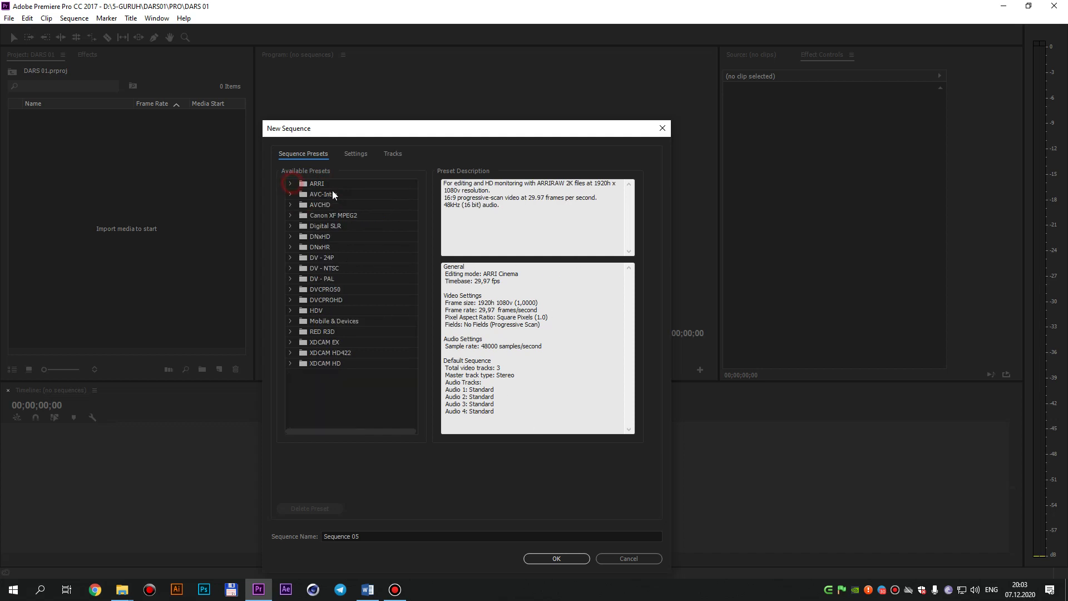
Expand the RED R3D presets, scroll through them, and collapse the group again.
click(324, 331)
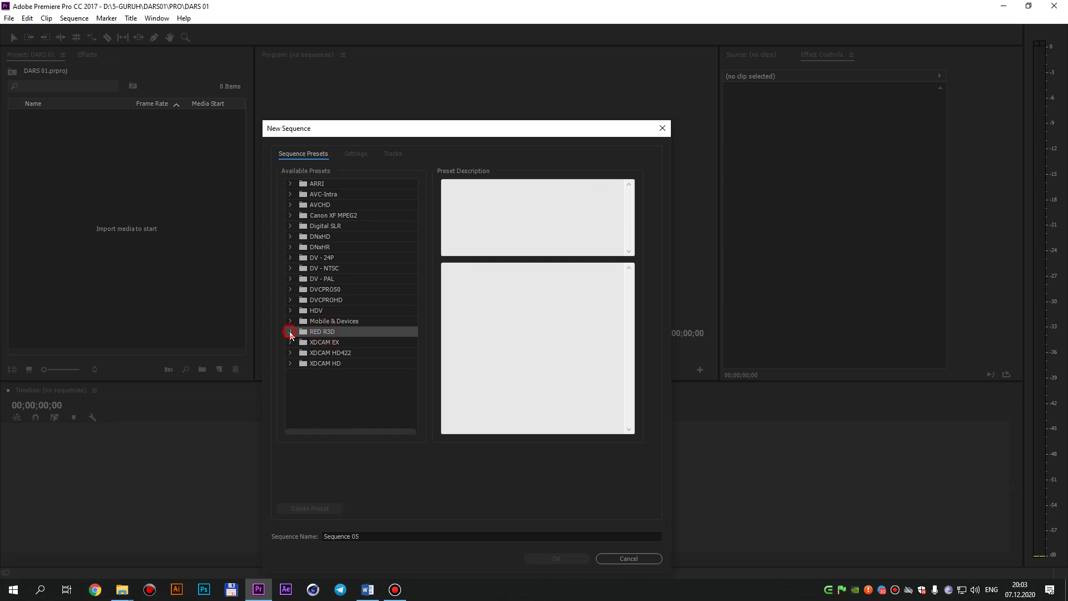
click(290, 332)
scroll(328, 370, down, 2)
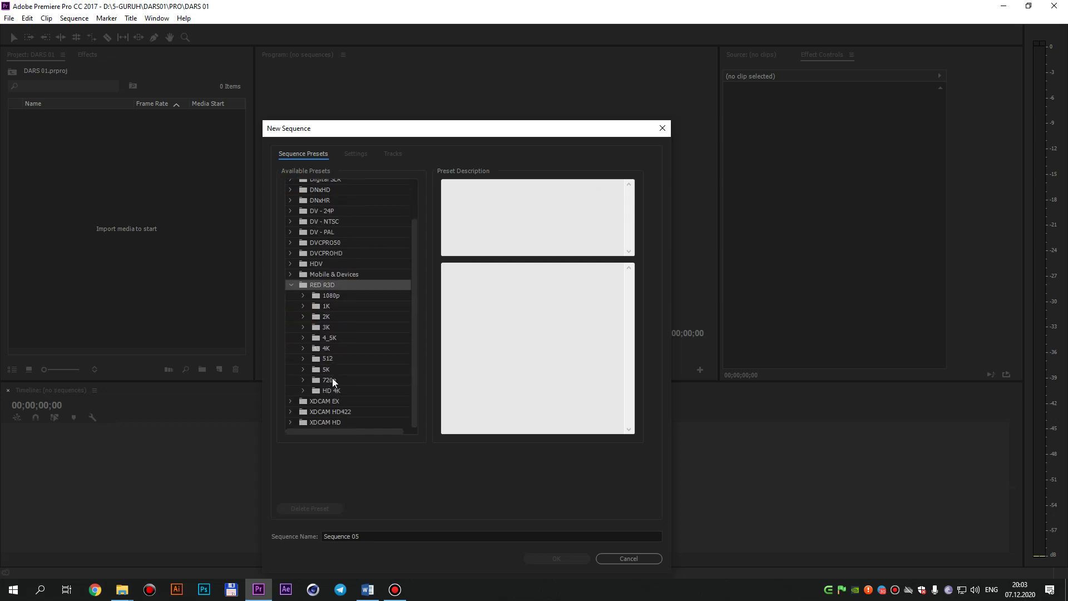
scroll(332, 371, up, 2)
click(290, 332)
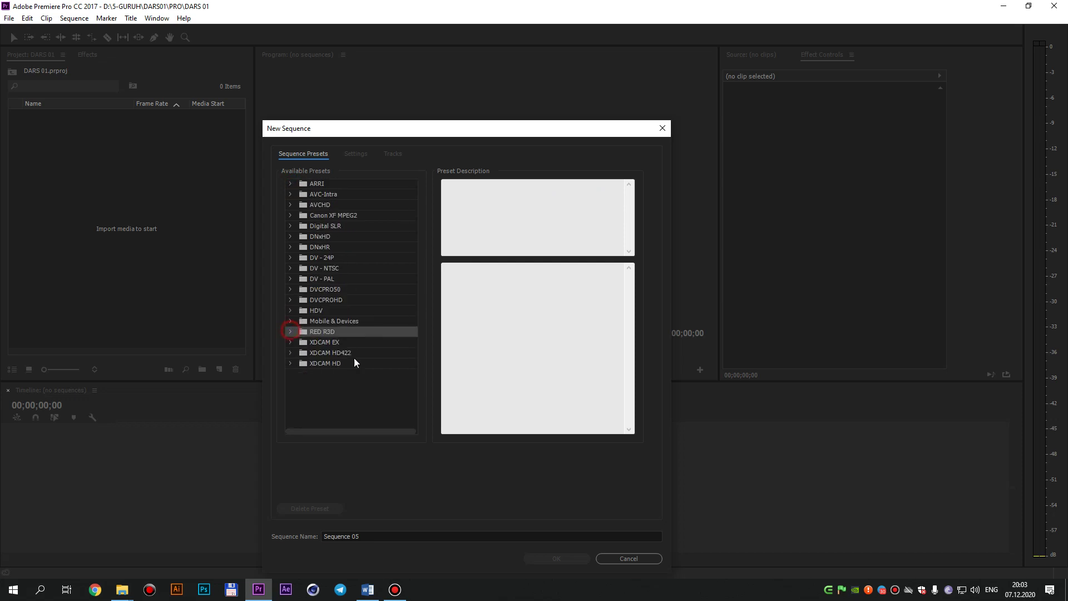